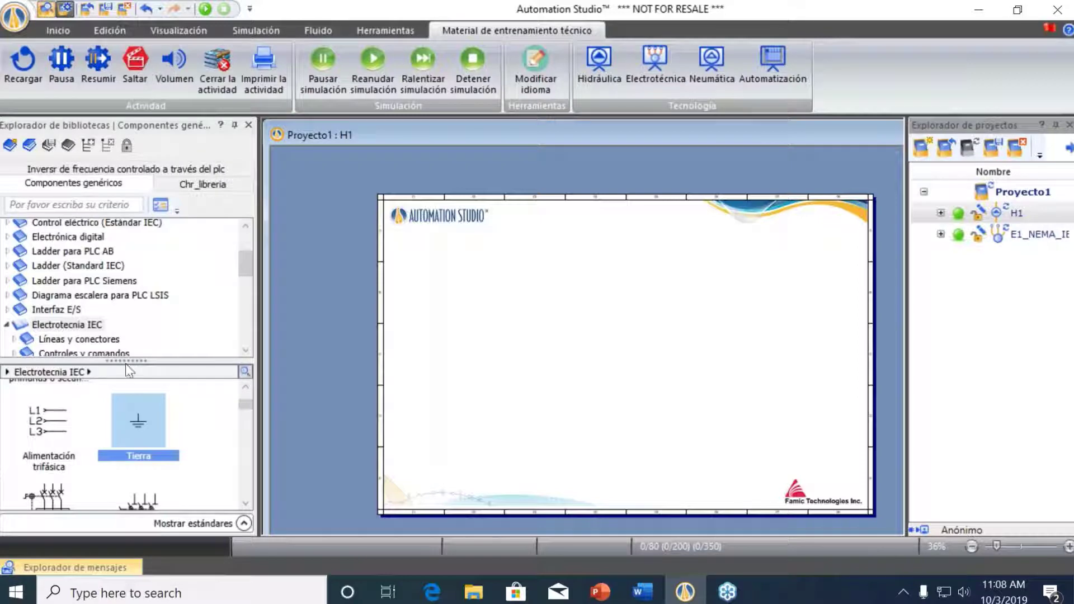
Collapse the Electrotecnia IEC category in the generic component library
click(119, 360)
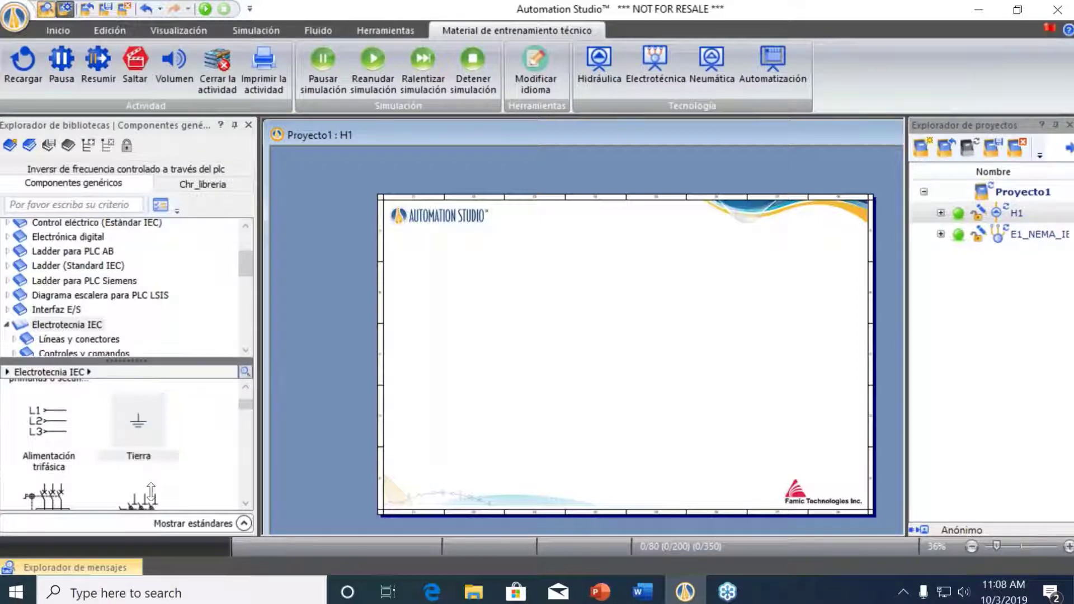
scroll(145, 325, up, 2)
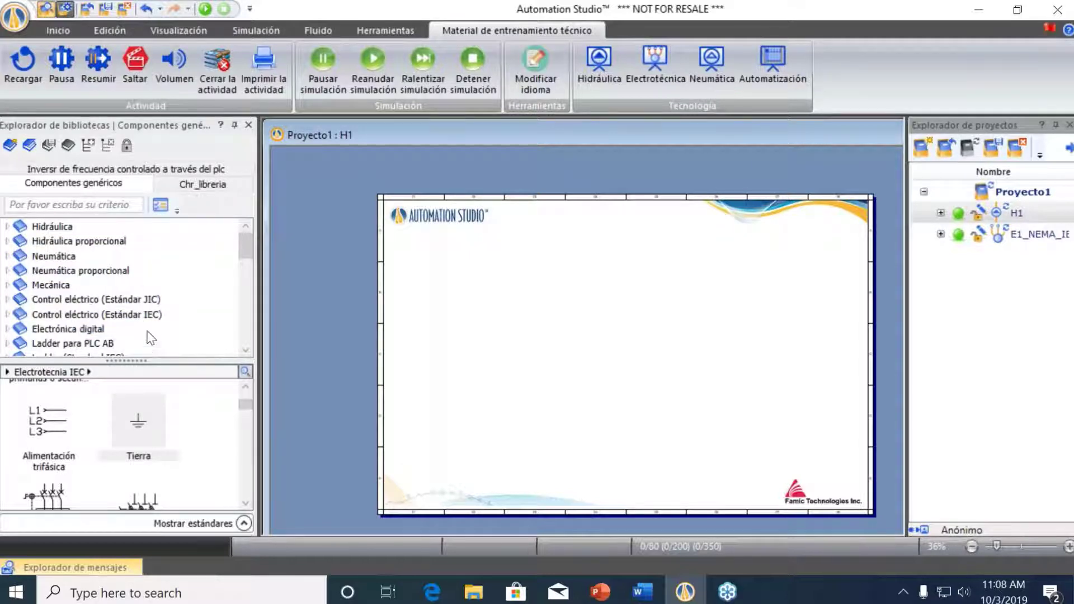
scroll(148, 336, down, 3)
scroll(112, 274, up, 2)
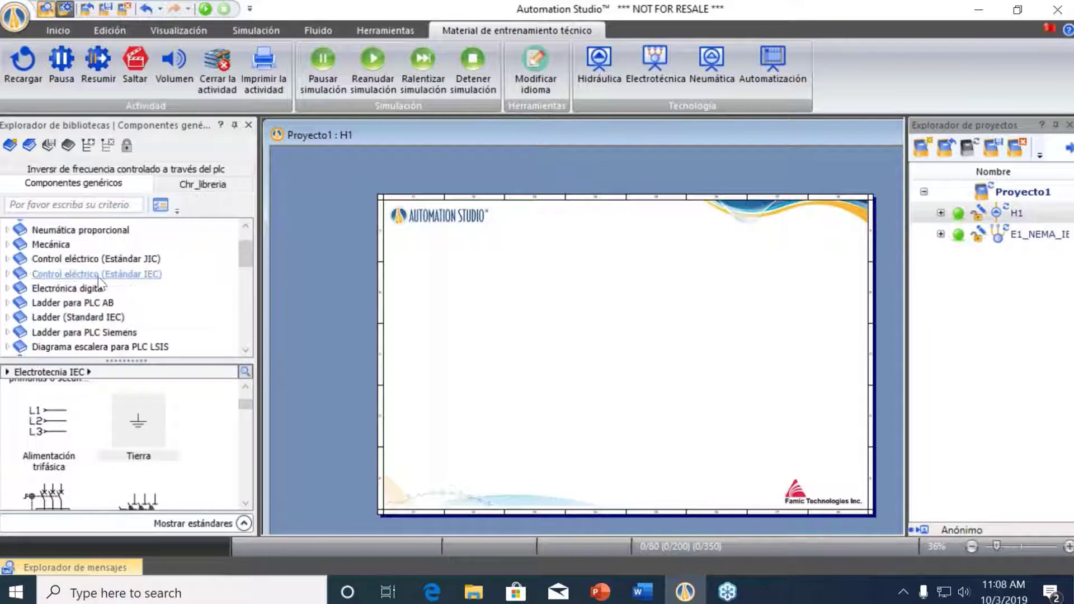
scroll(135, 320, down, 4)
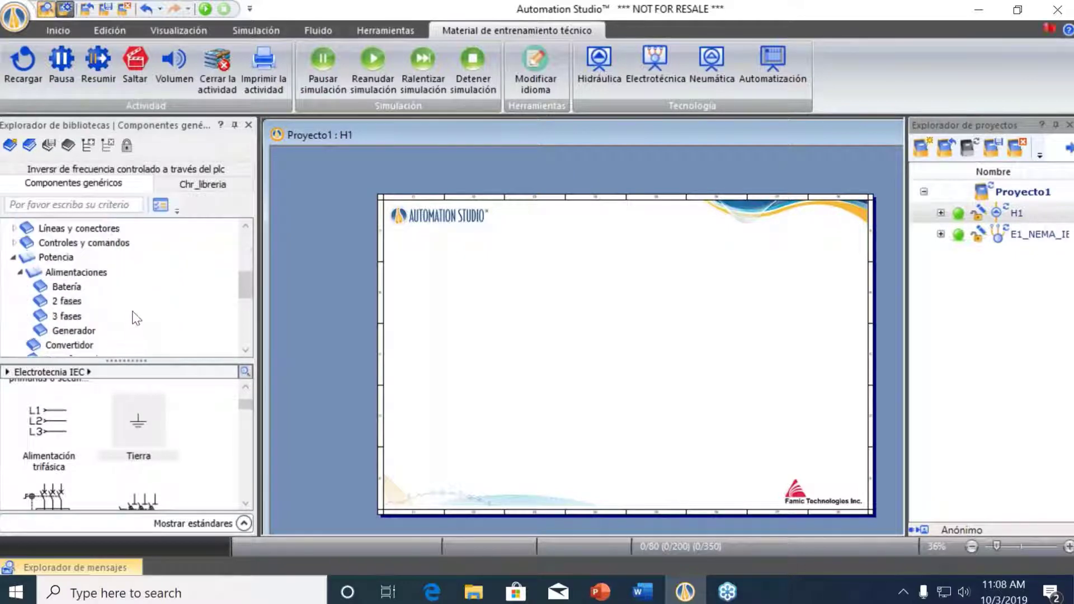
scroll(137, 318, up, 2)
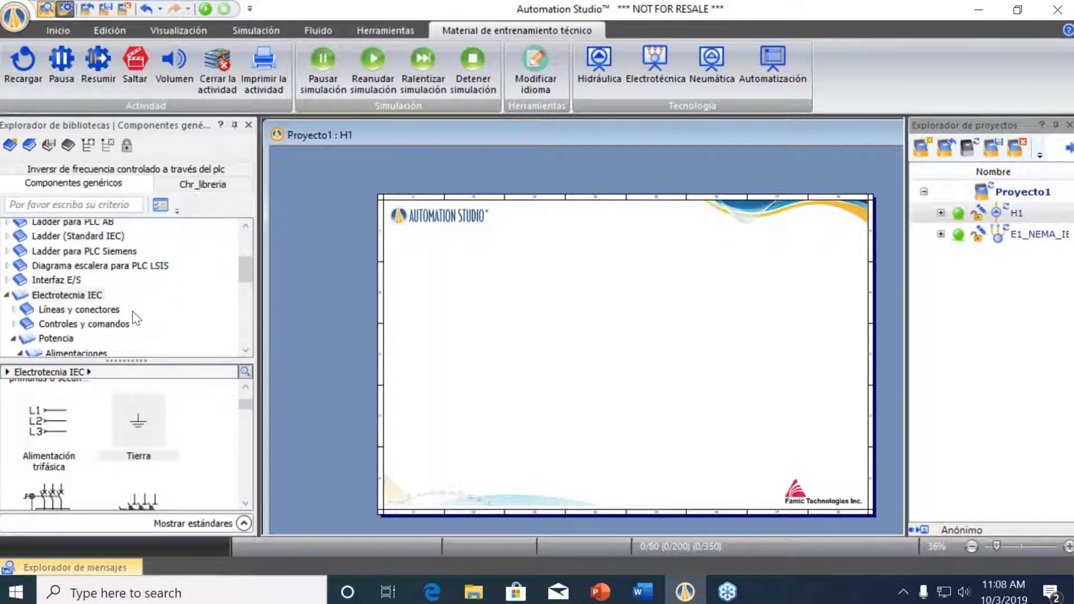
click(7, 296)
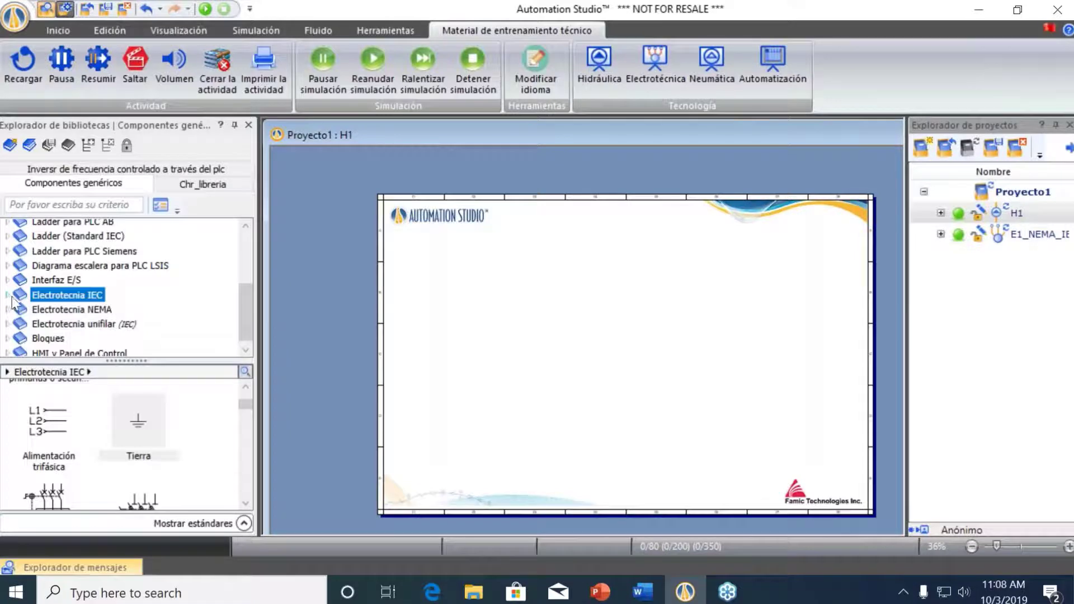
Look through the generic library's categories from Hidráulica to HMI y Panel de Control and the first Electrotecnia IEC components
scroll(101, 309, down, 1)
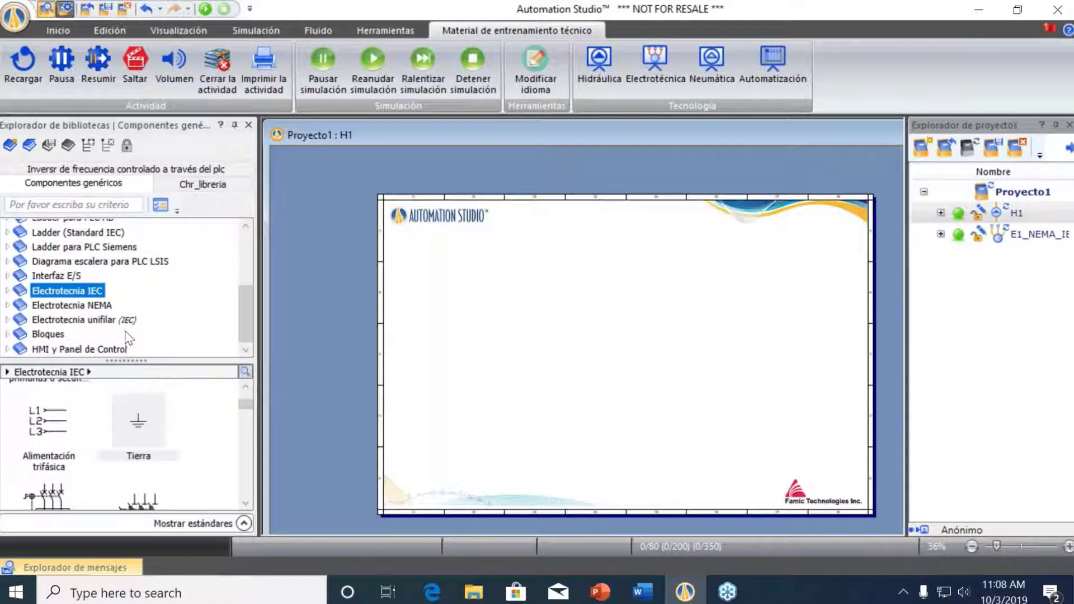
scroll(125, 341, up, 4)
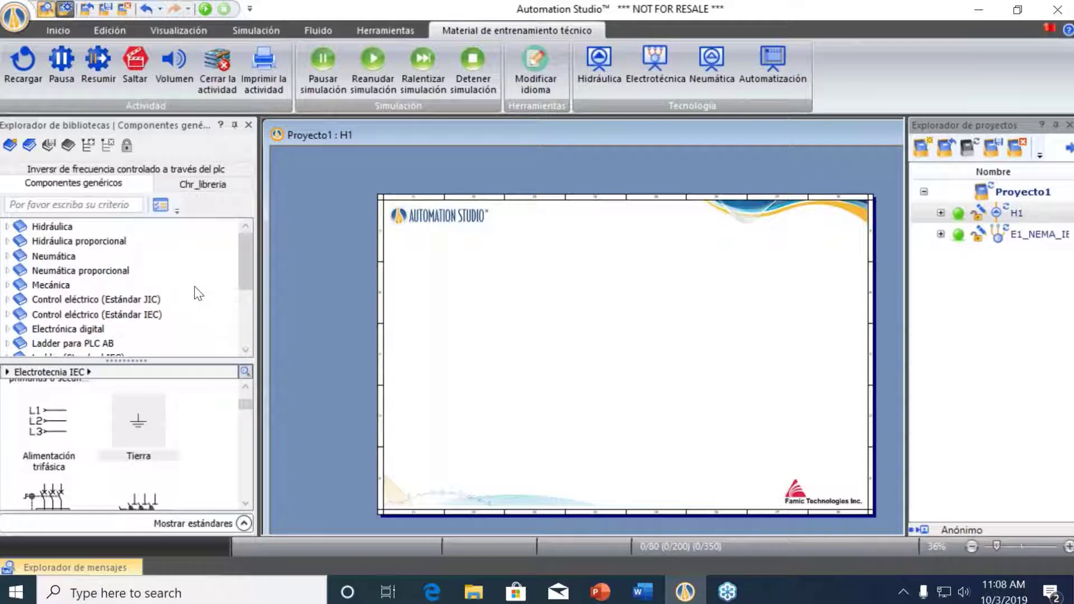
scroll(198, 294, down, 3)
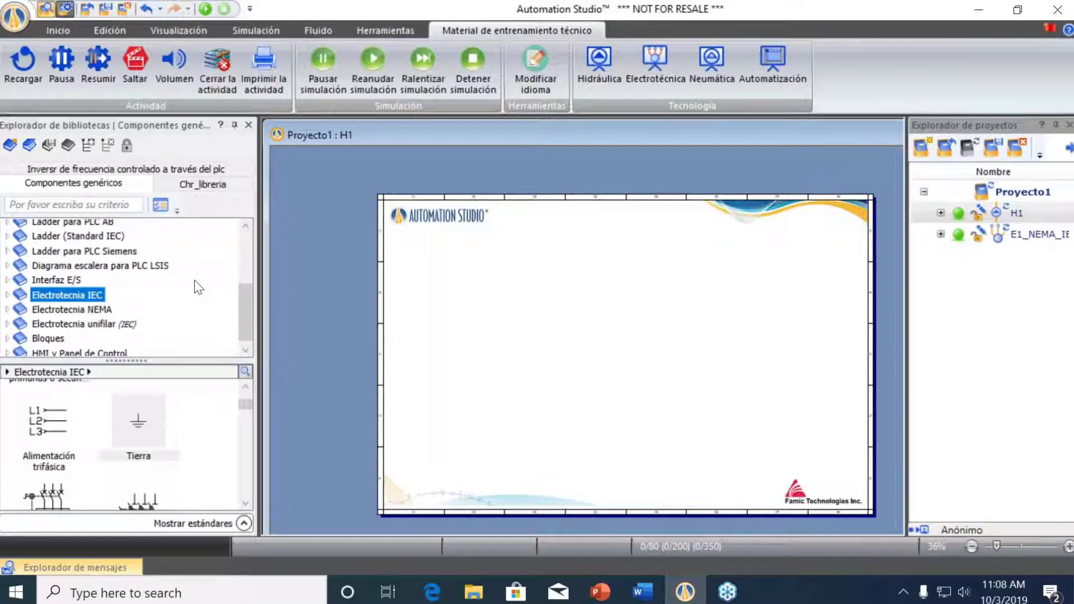
scroll(198, 286, down, 1)
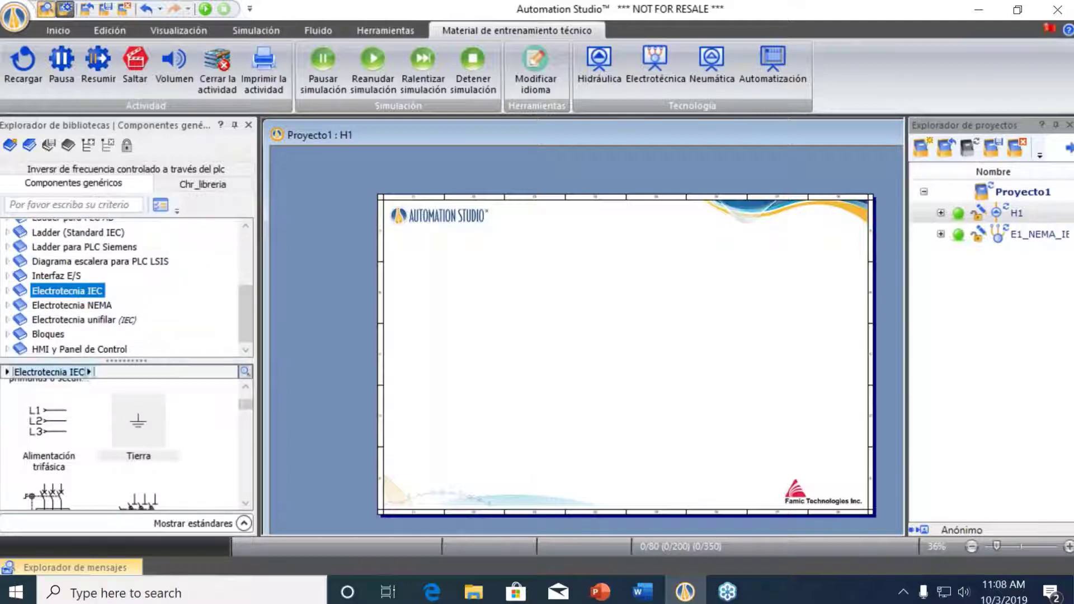
mouse_move(244, 408)
mouse_down()
mouse_move(250, 482)
mouse_move(235, 396)
mouse_up()
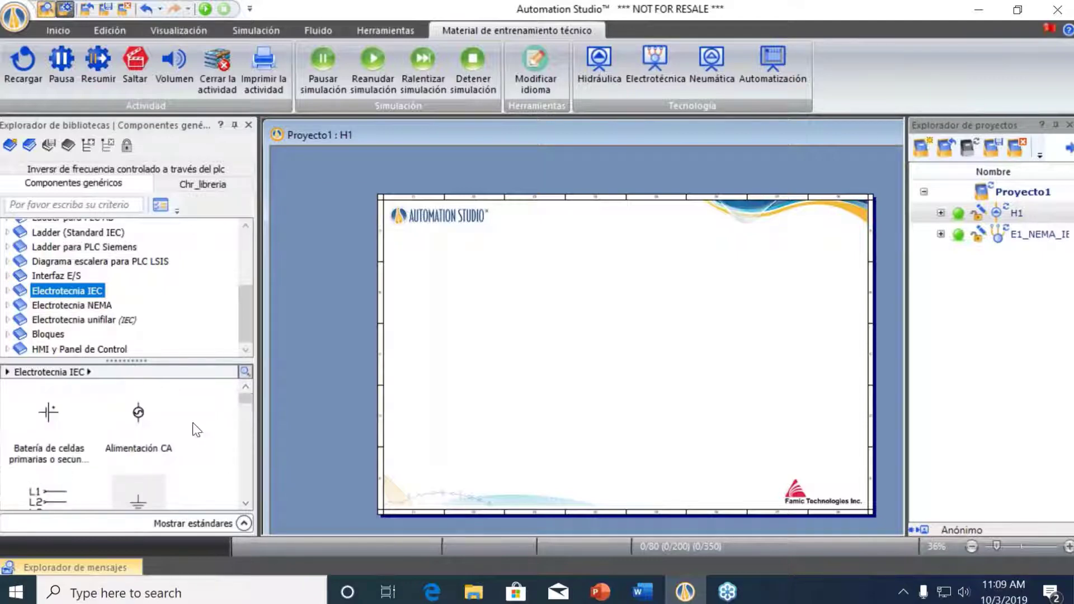
click(505, 334)
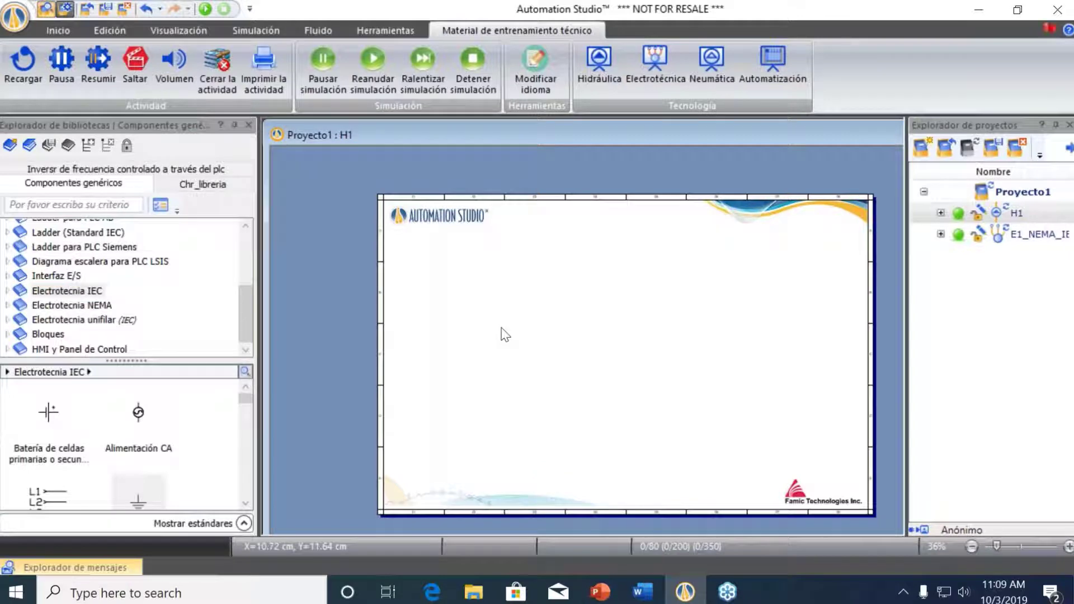
scroll(505, 335, down, 1)
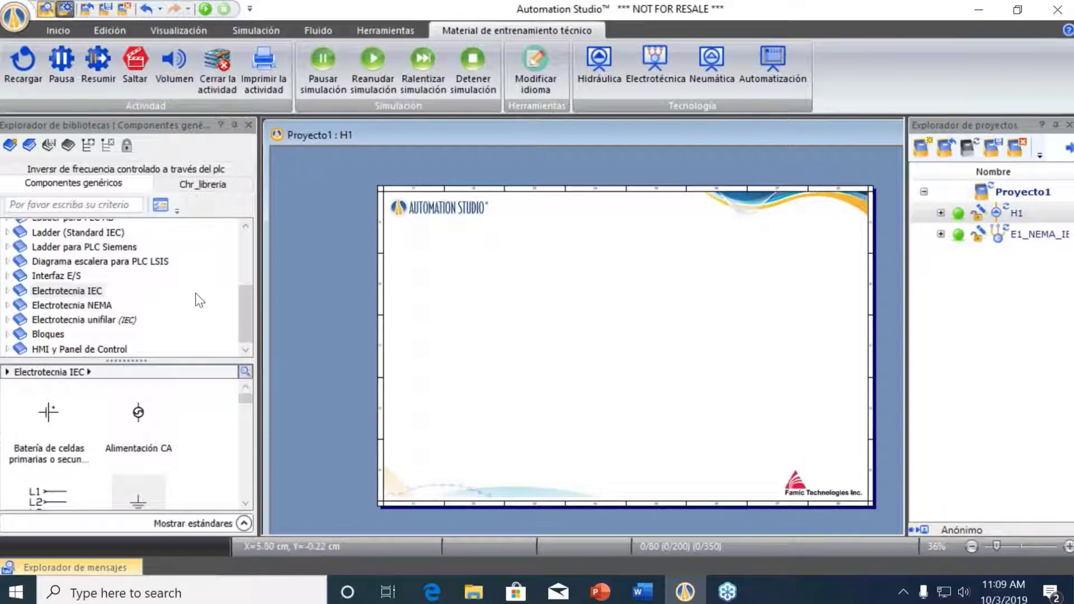
click(388, 29)
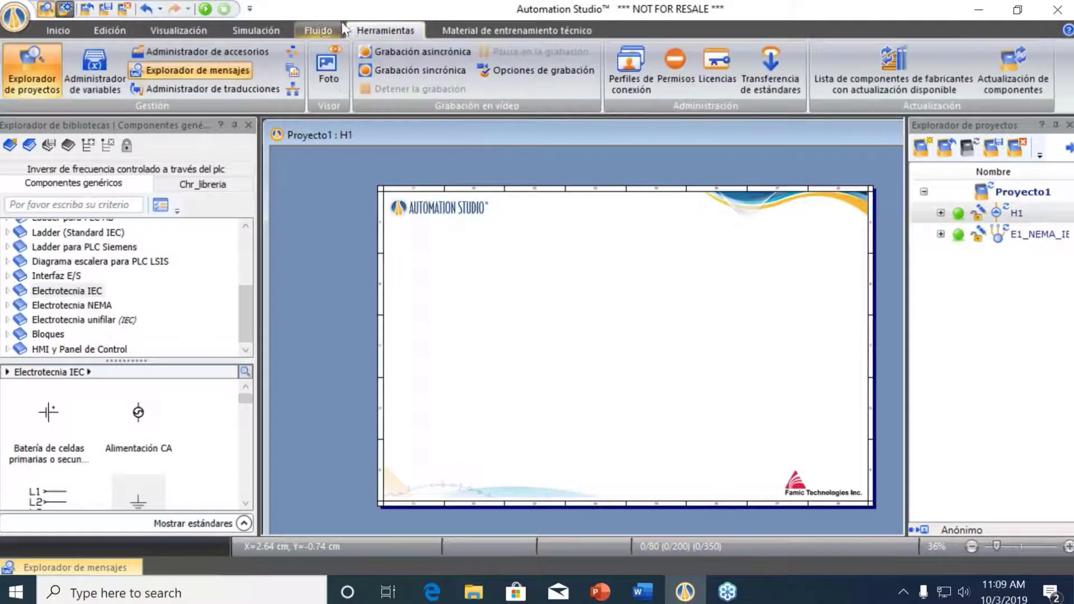
click(318, 29)
click(256, 29)
click(205, 28)
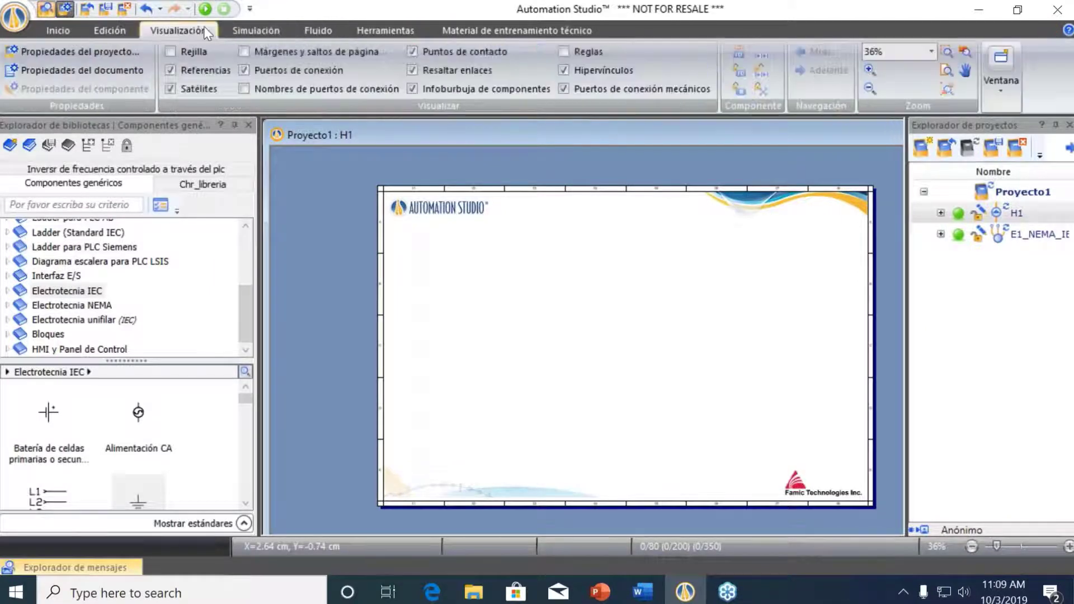
click(115, 29)
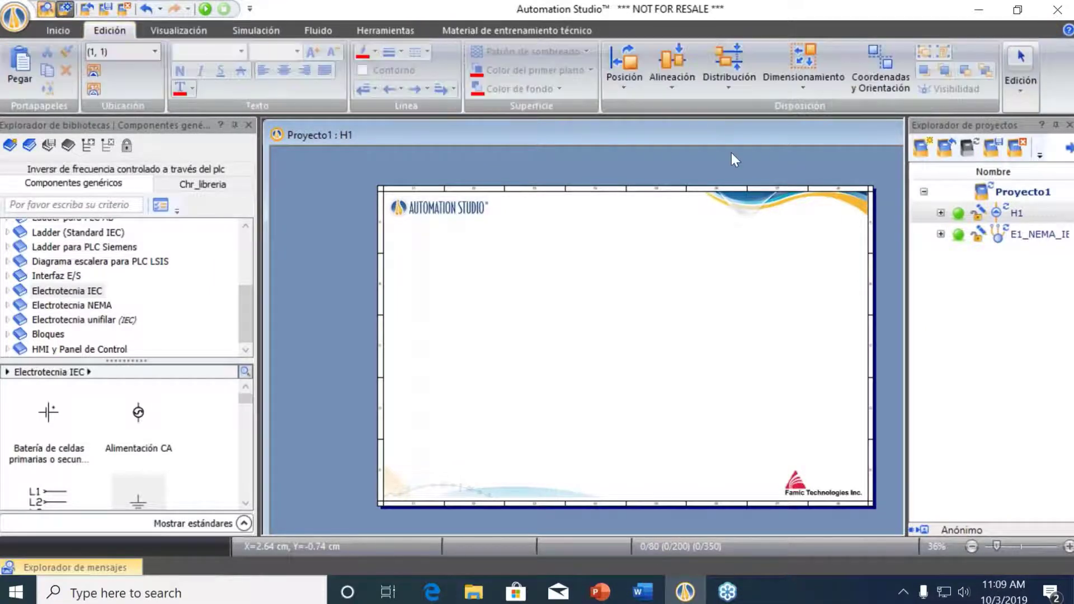
Start opening another project, discard the changes to Proyecto1, and browse to the JDI folder on the user's network drive
click(948, 149)
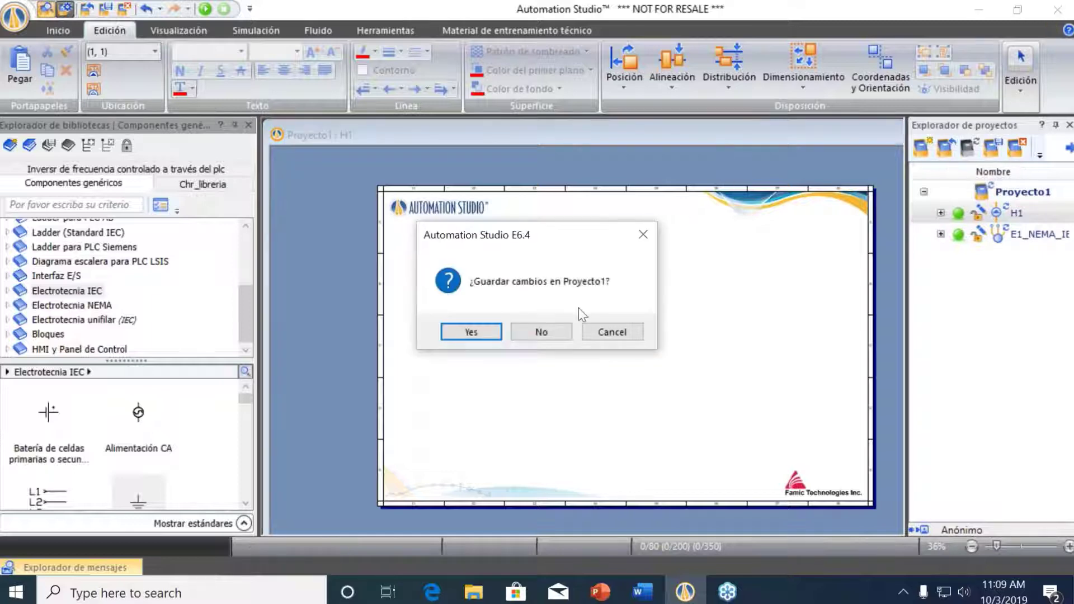
click(540, 332)
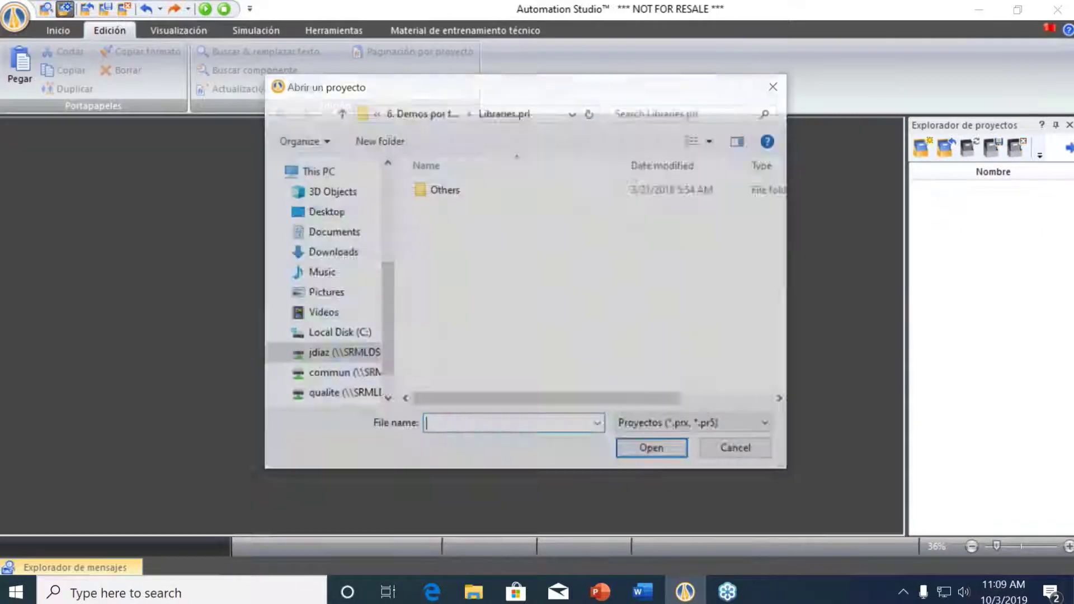
scroll(356, 358, up, 1)
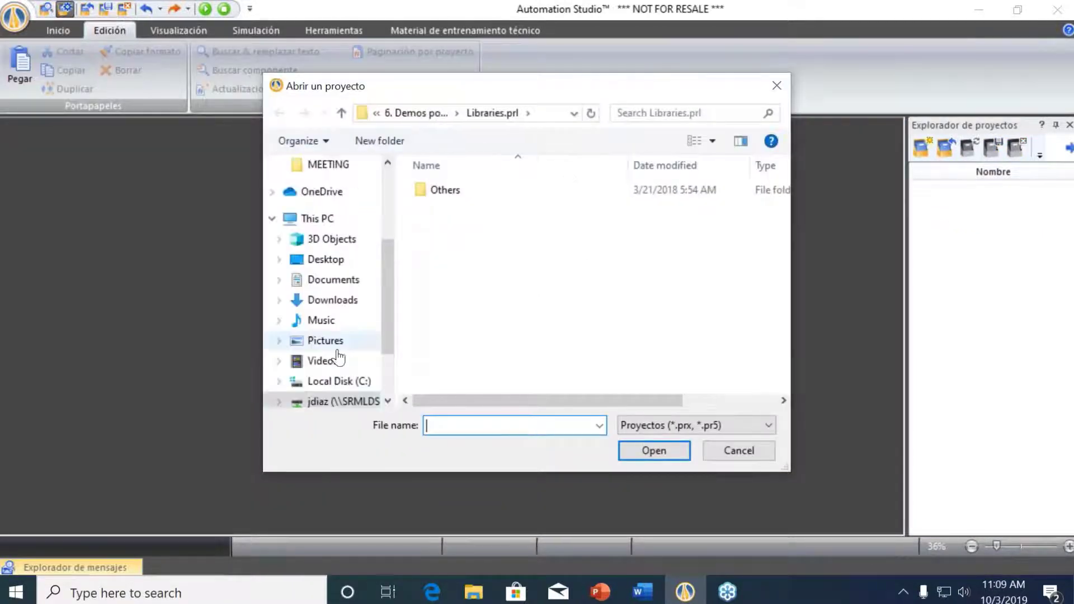
click(341, 401)
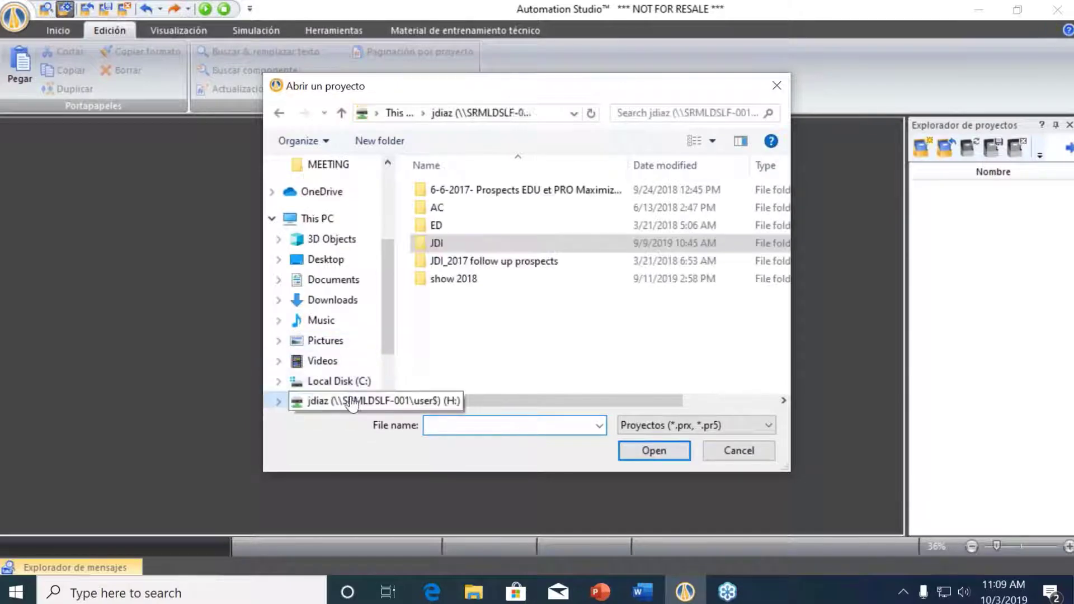
click(440, 243)
double_click(441, 244)
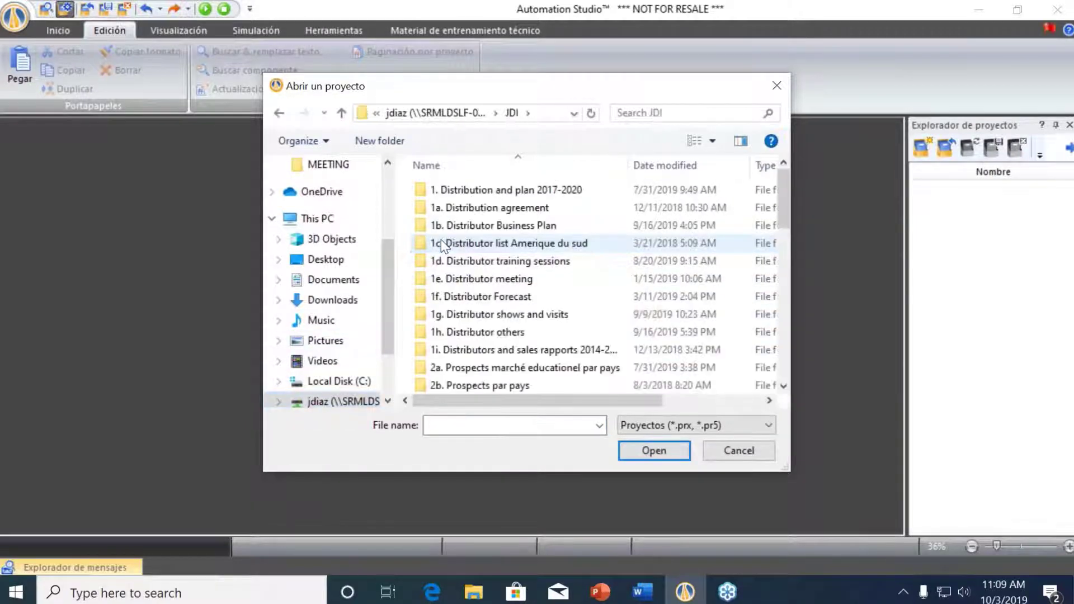
Open the Bomba centrifuga project from folder 1 of WEBINAR ES inside 14. Webinars
scroll(491, 351, down, 1)
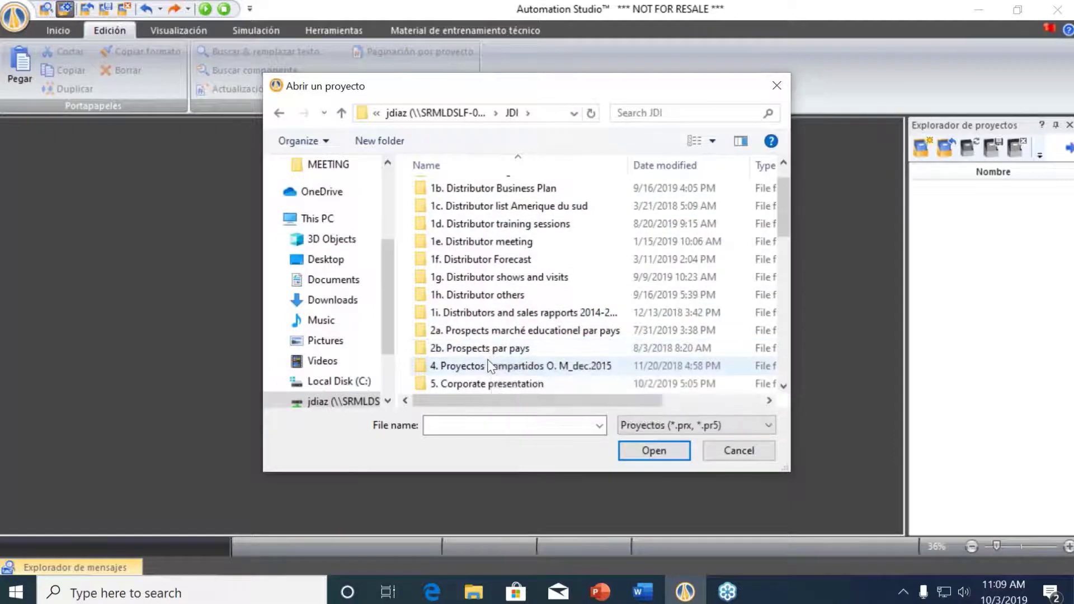
scroll(486, 344, down, 6)
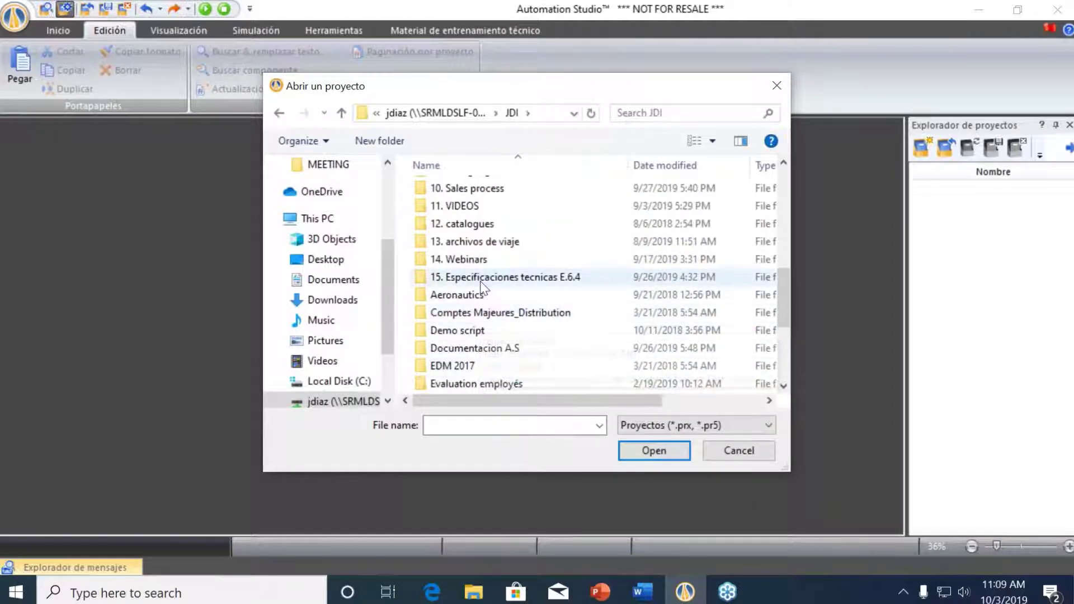
double_click(482, 262)
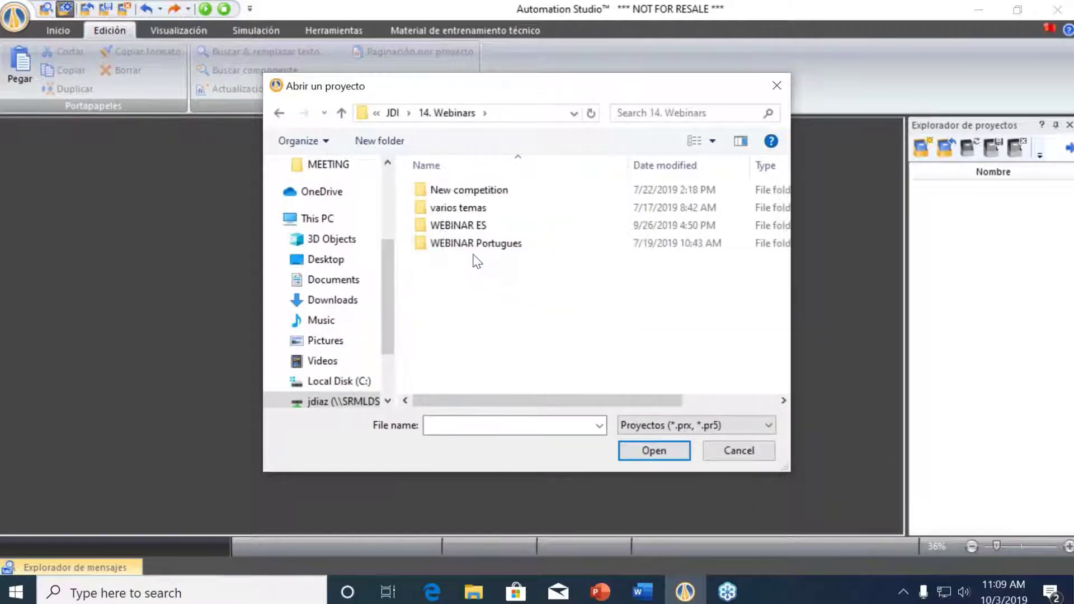
double_click(470, 221)
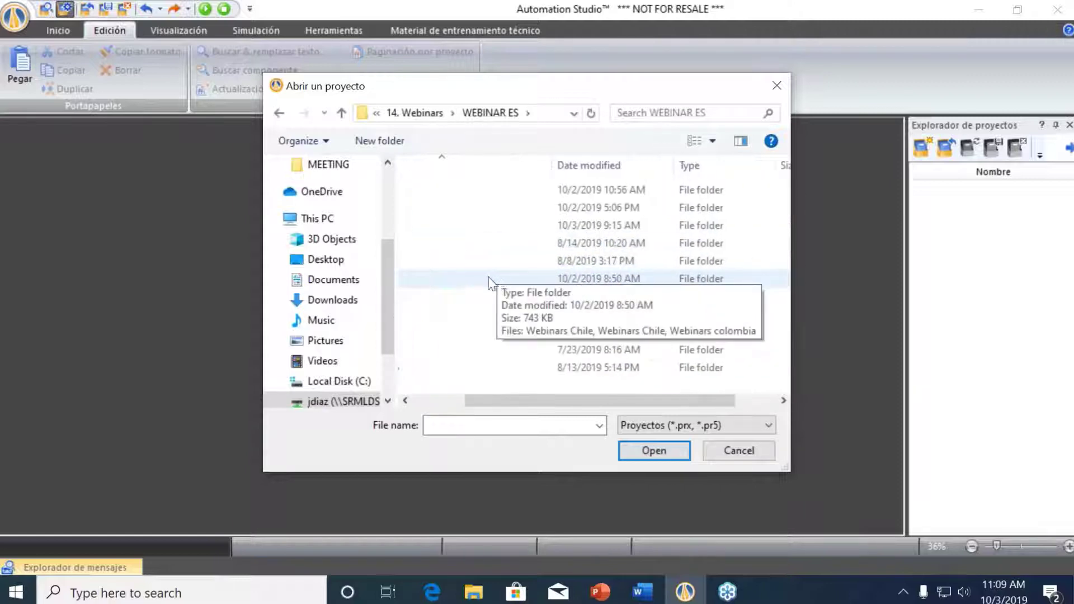
drag(501, 401, 387, 409)
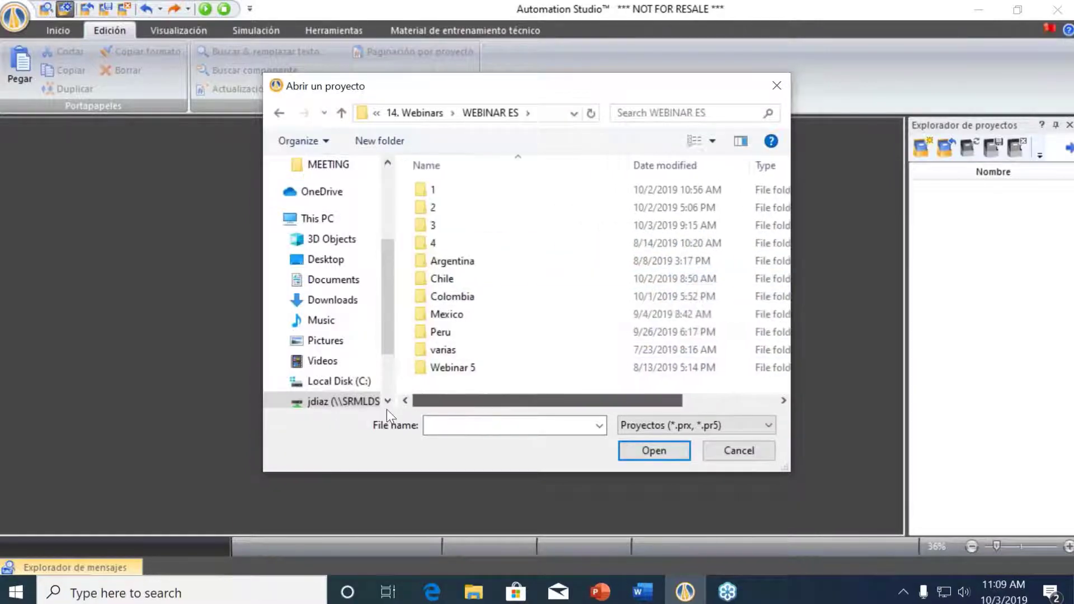
double_click(459, 190)
scroll(549, 325, down, 2)
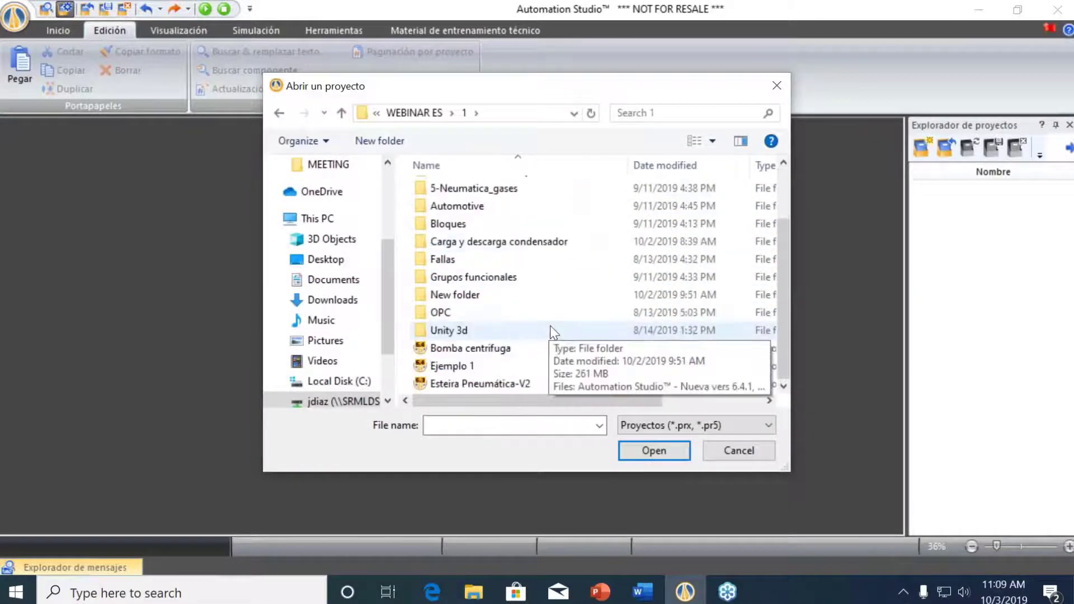
double_click(480, 352)
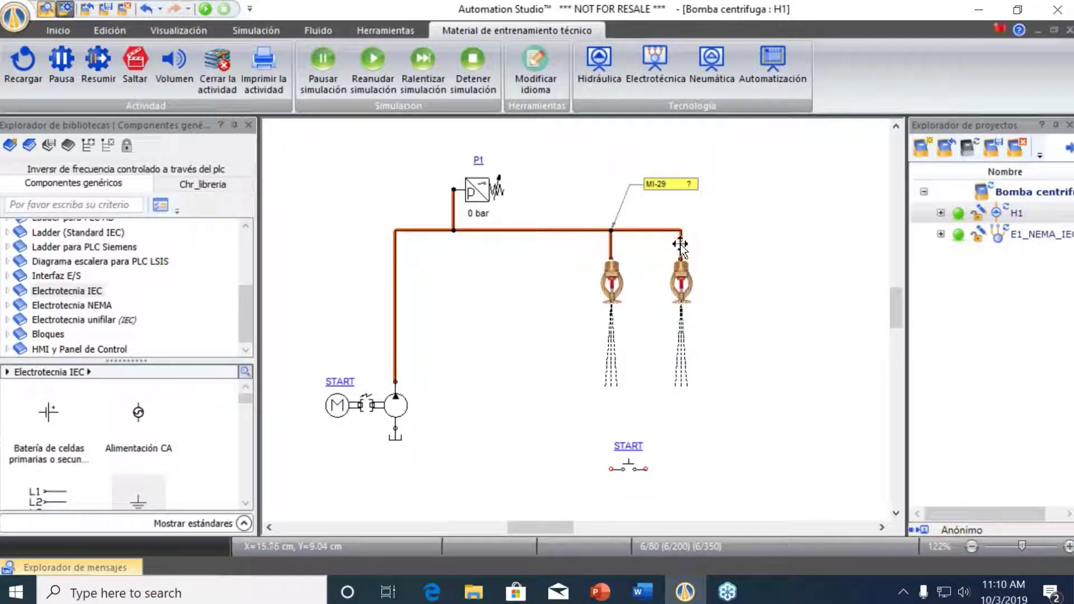
Open the hydraulic pump's component properties and view its Especificaciones técnicas and Curvas de eficiencia pages
scroll(694, 255, up, 1)
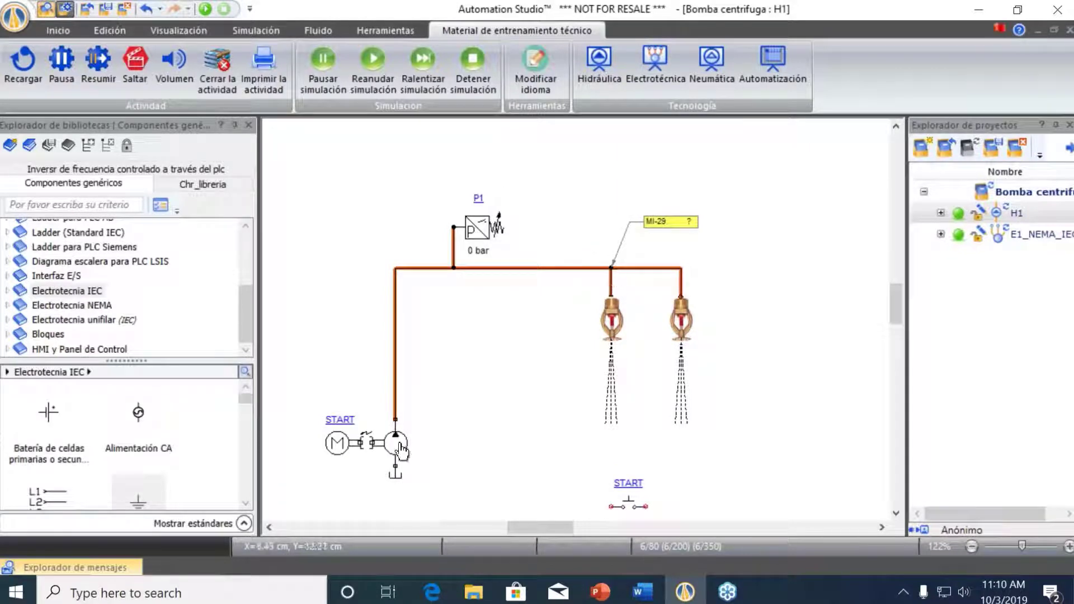
mouse_move(401, 450)
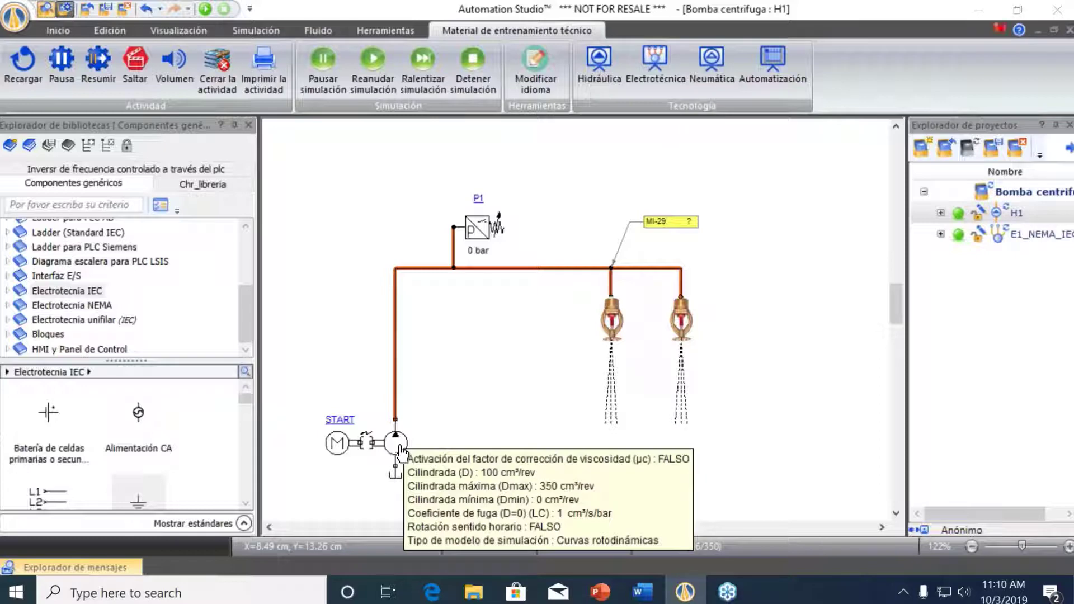
double_click(400, 449)
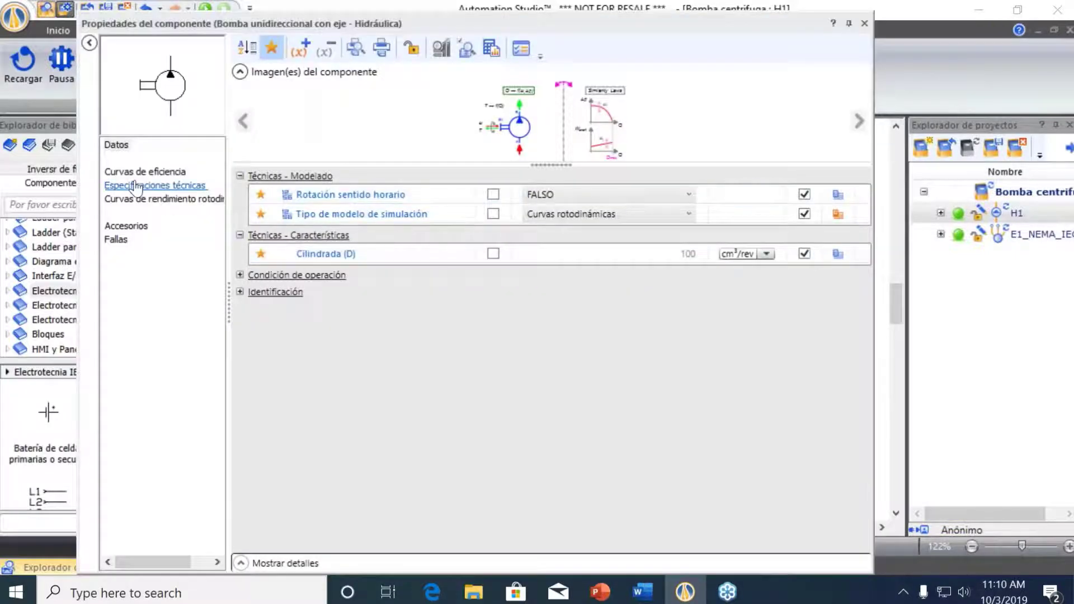
click(174, 188)
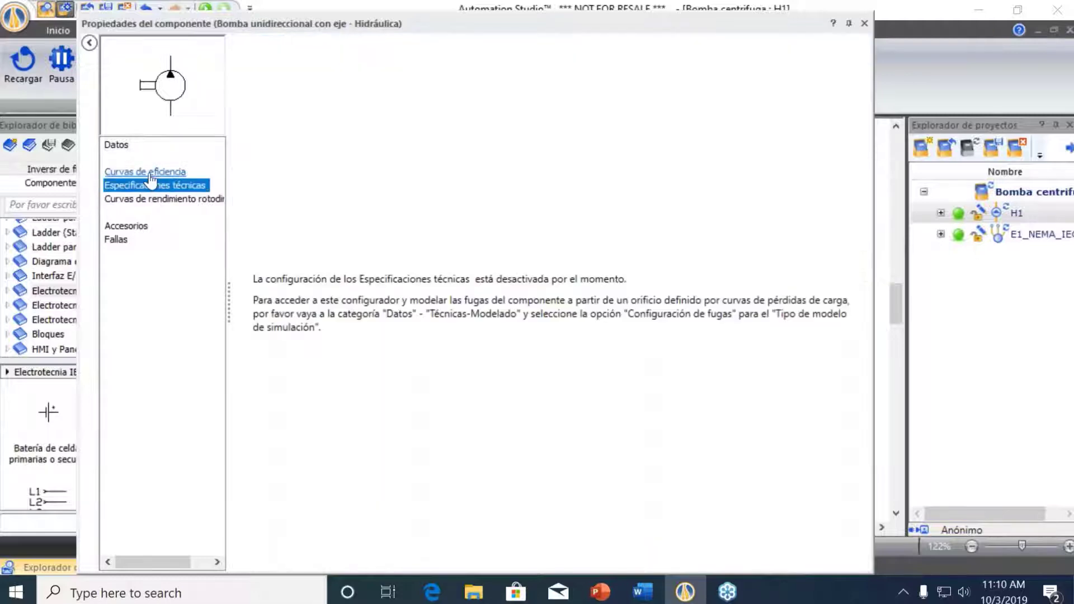
click(146, 174)
Show all of the pump's Datos properties, expand Técnicas - Térmico and Condición de operación, and review the simulation model types
click(116, 145)
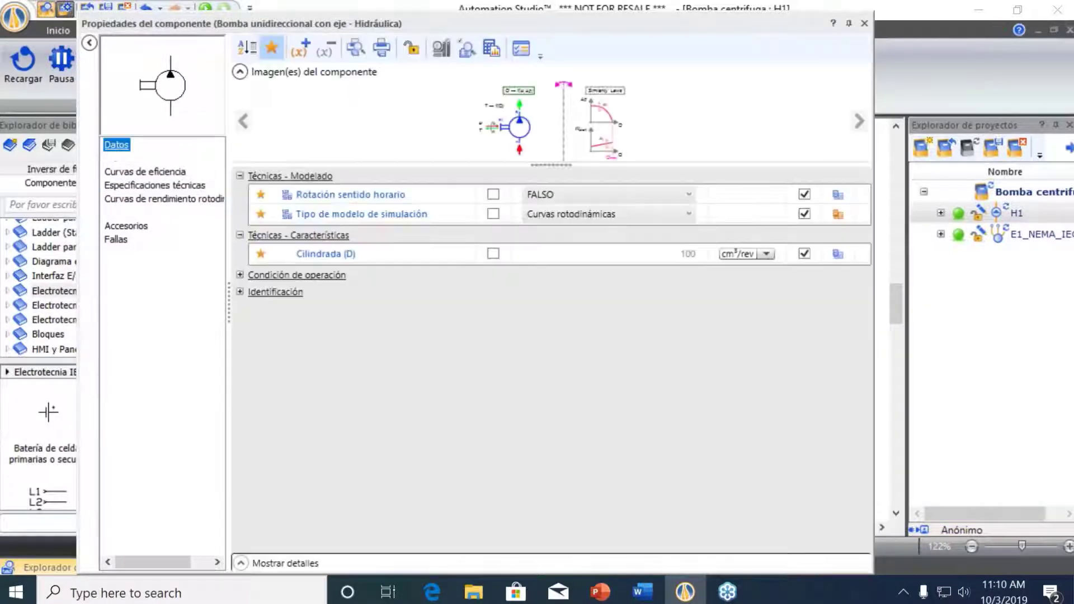
click(271, 48)
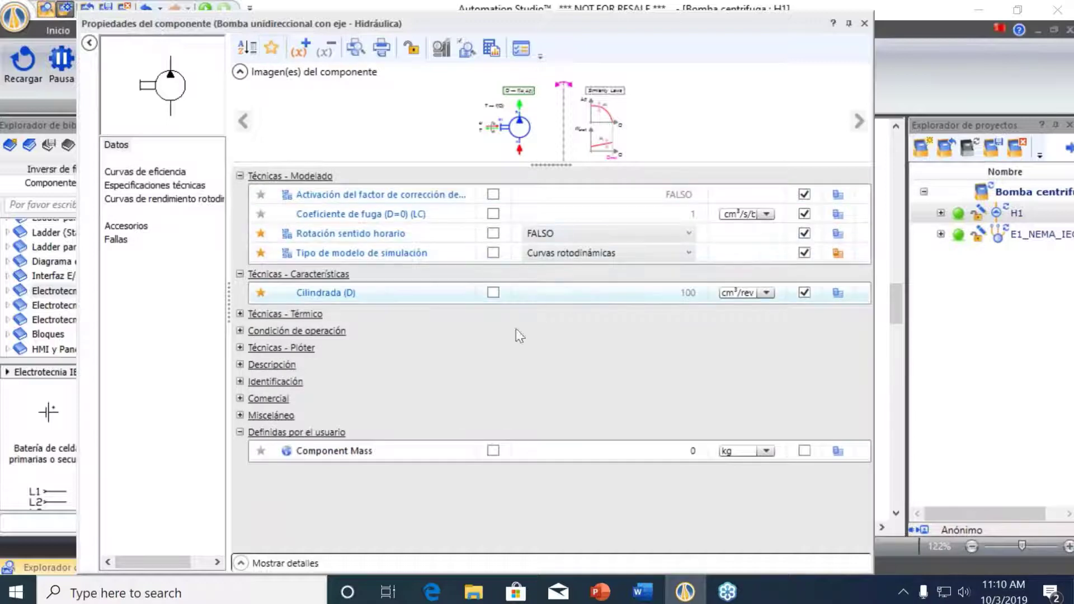
click(243, 316)
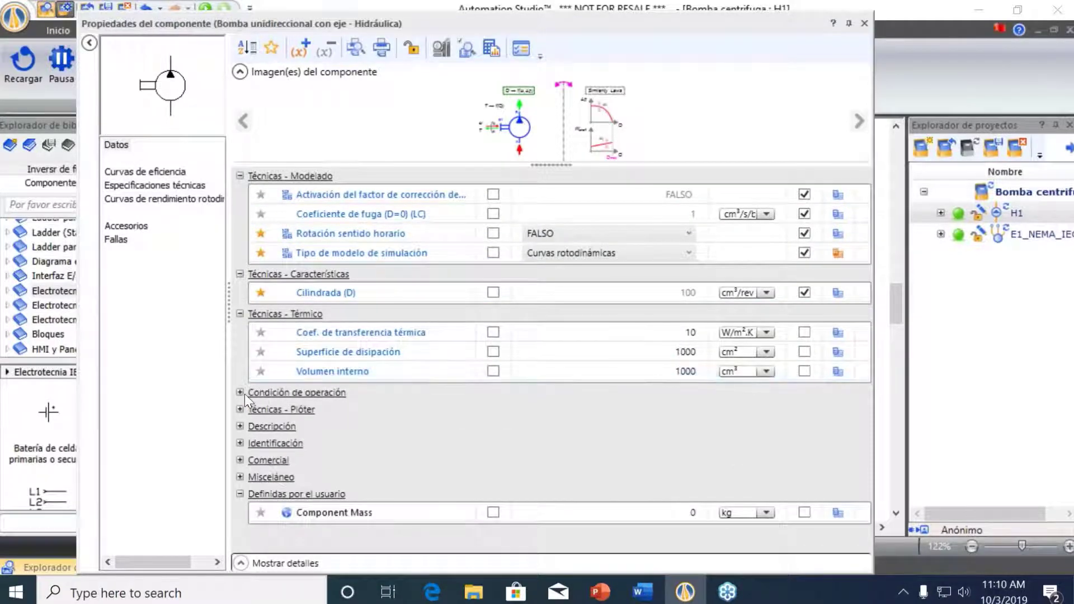
click(244, 394)
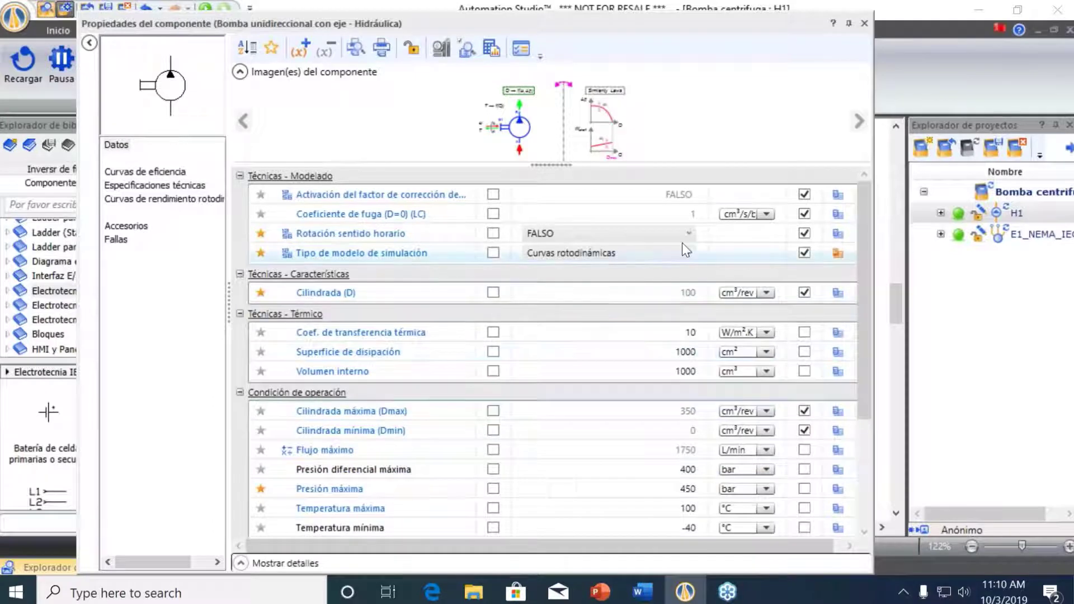
click(669, 252)
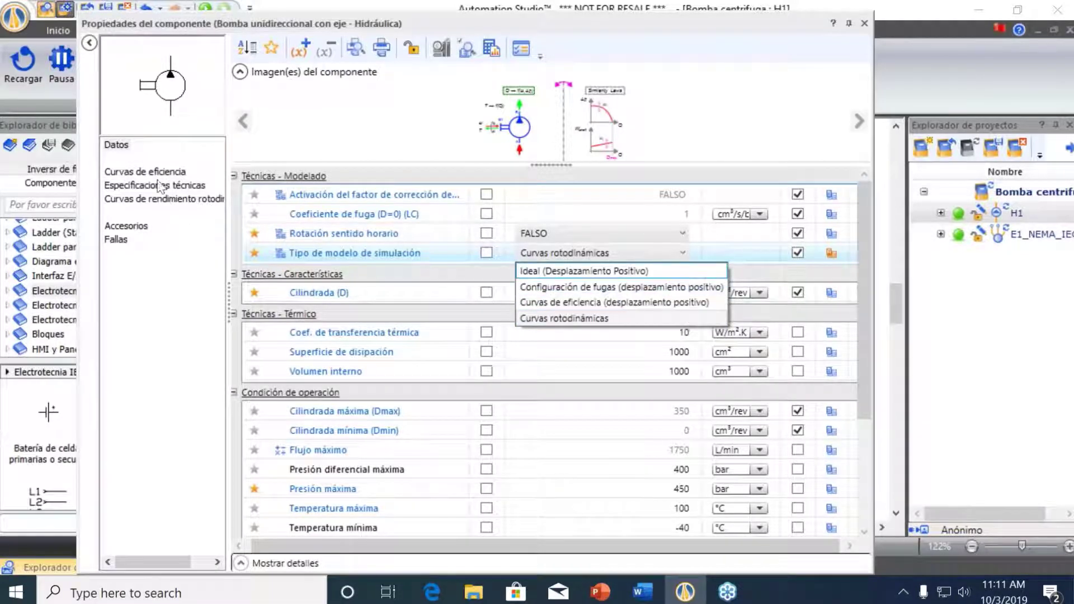
click(864, 22)
click(865, 22)
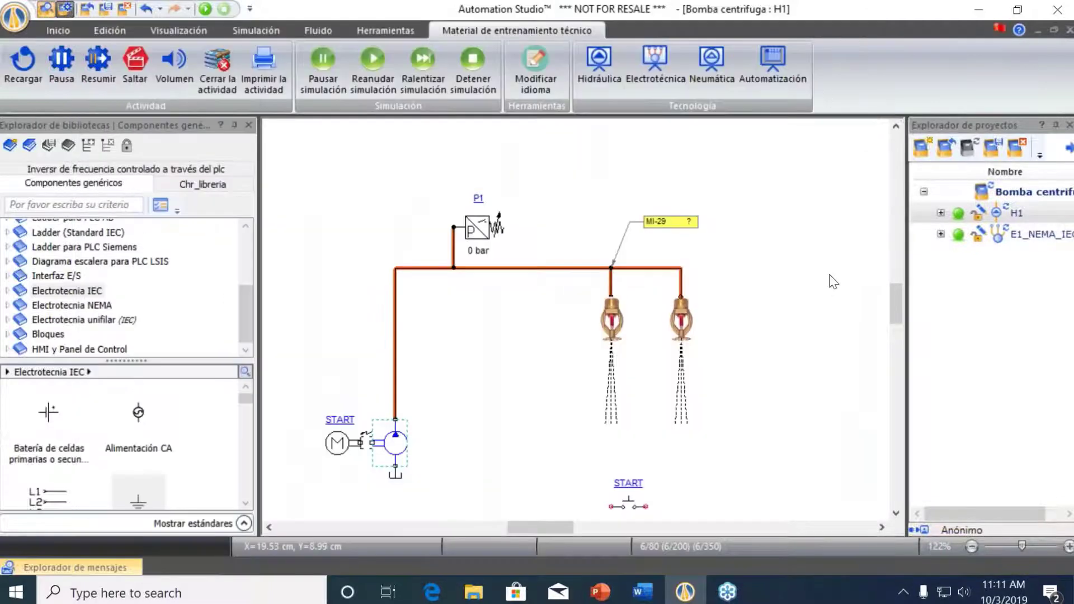
Start simulating the Bomba centrifuga circuit and actuate the START pushbutton to run the pump
click(205, 9)
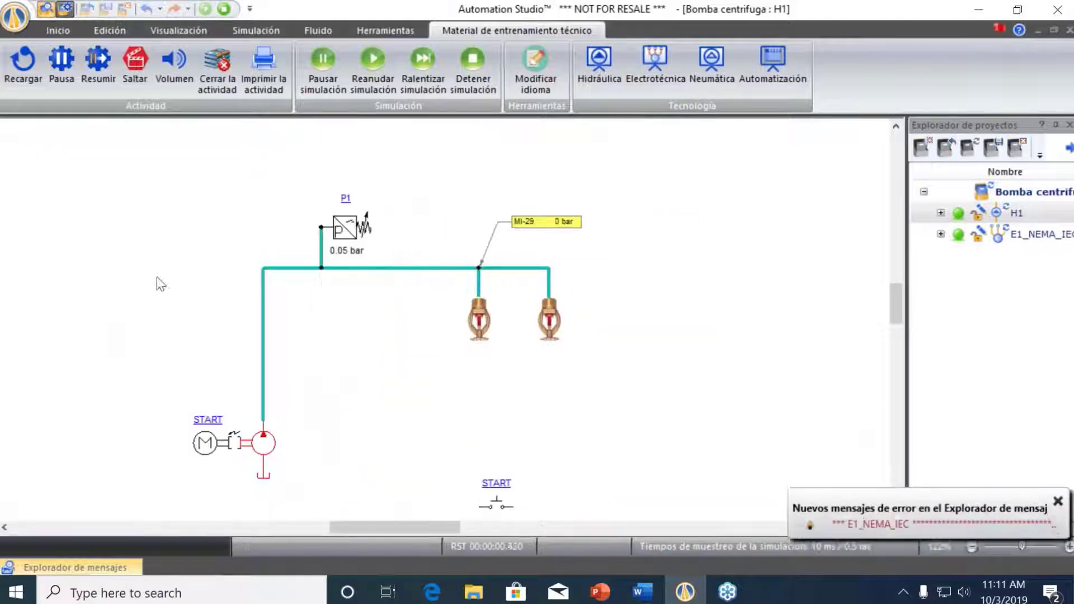
click(496, 508)
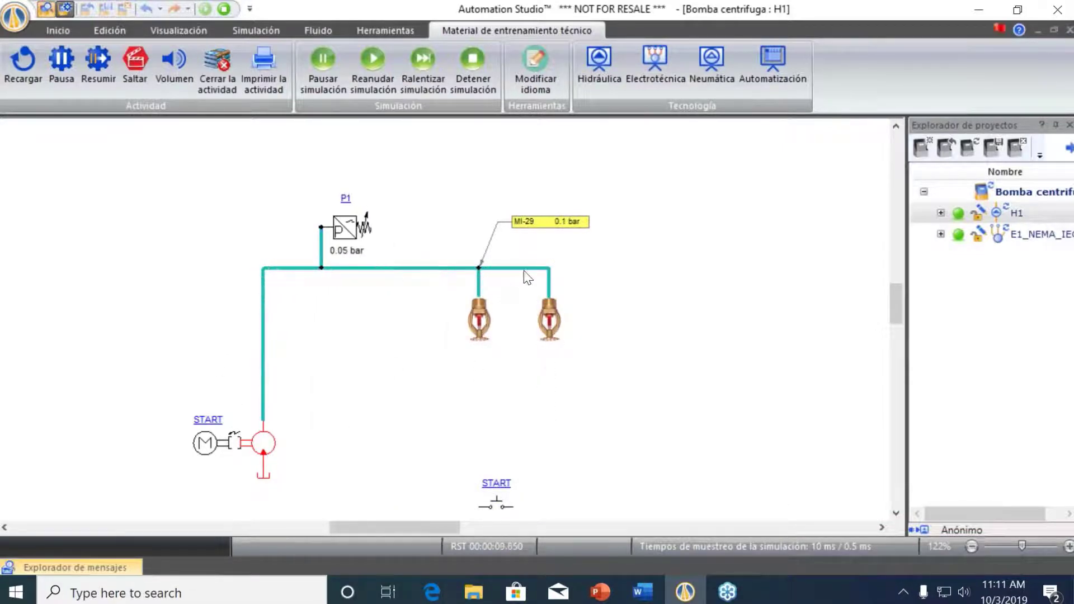
click(497, 510)
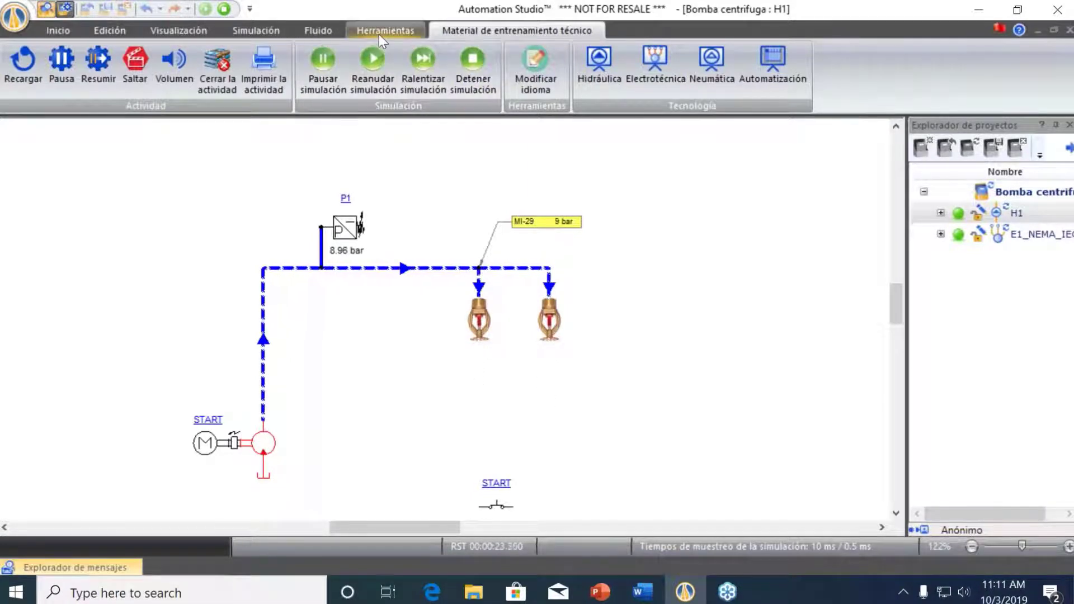
Attach a measuring instrument to the horizontal supply line between P1 and the sprinklers, set to measure Flujo in L/min with 0.1 precision
click(277, 30)
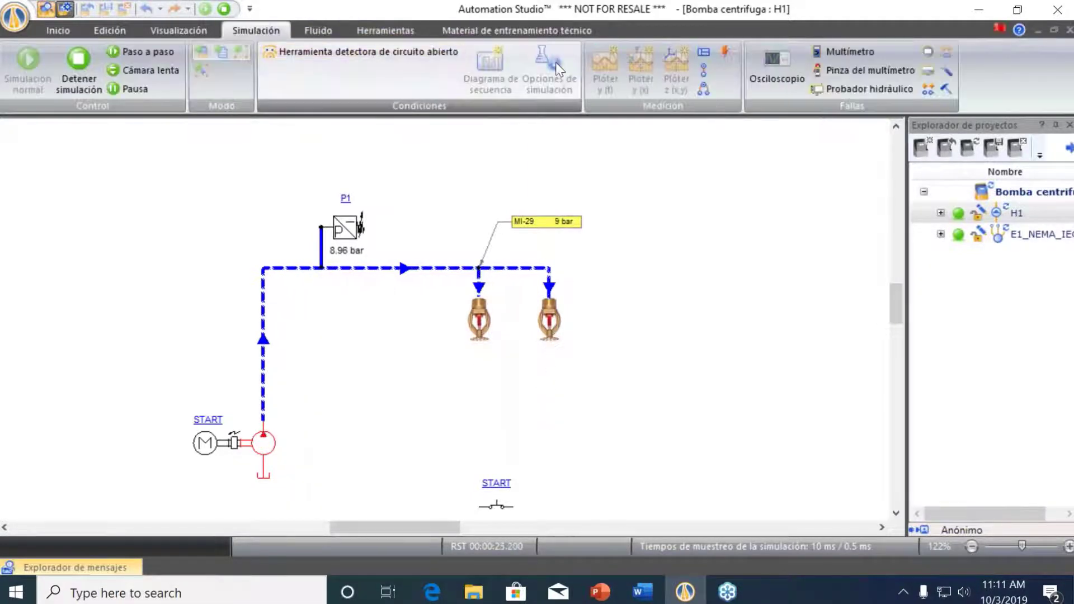
click(705, 52)
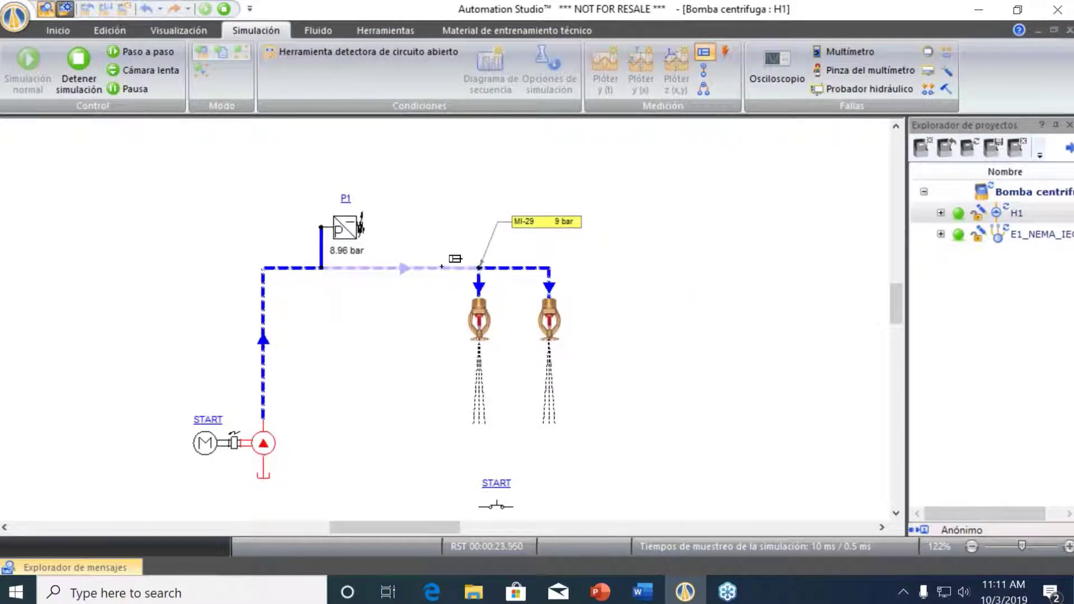
click(476, 180)
click(568, 215)
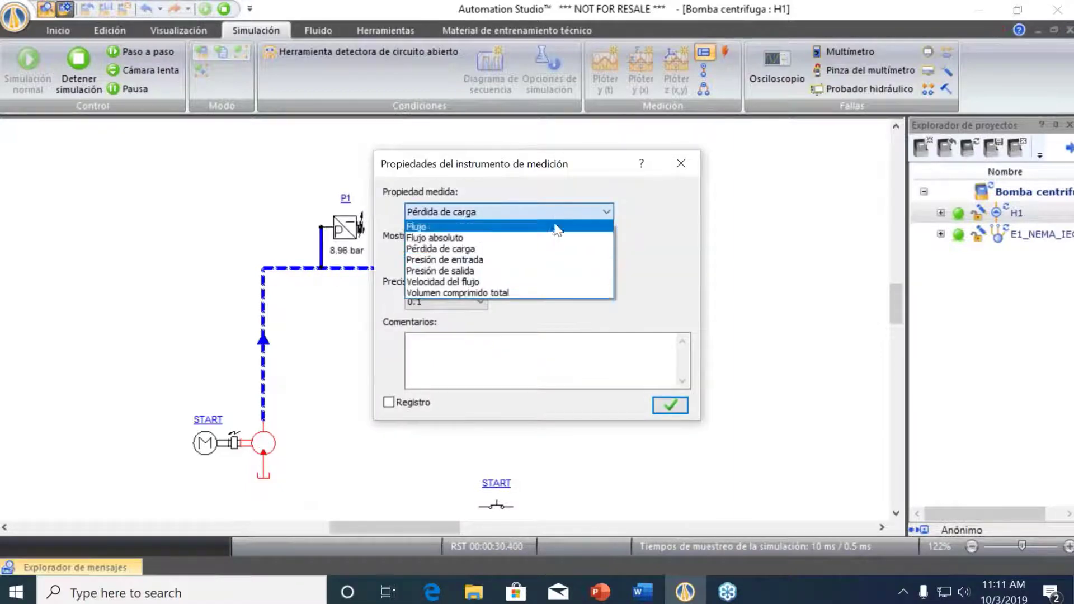
click(556, 228)
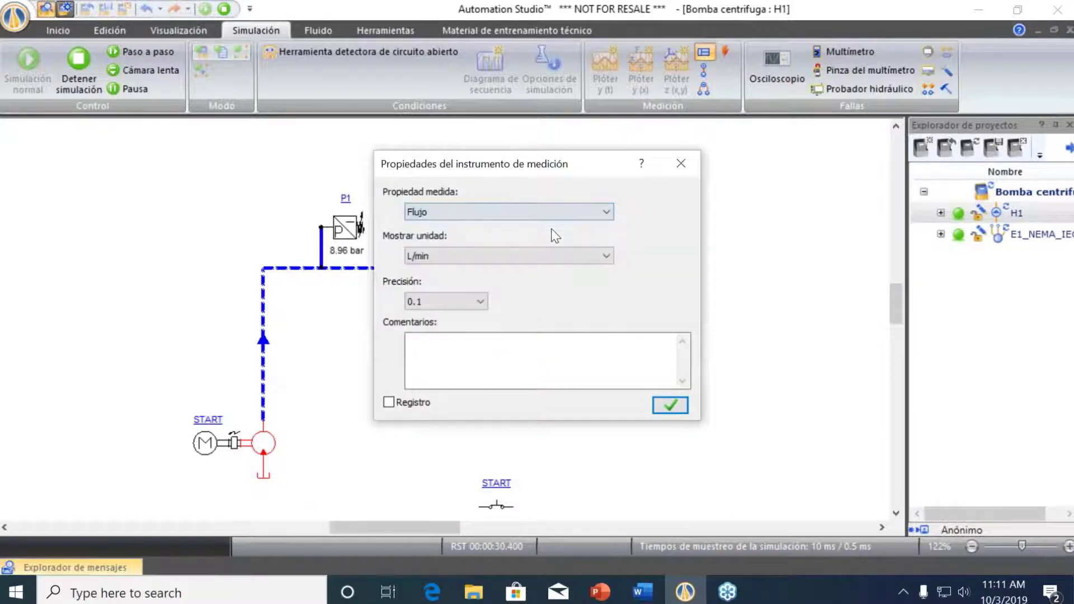
click(670, 404)
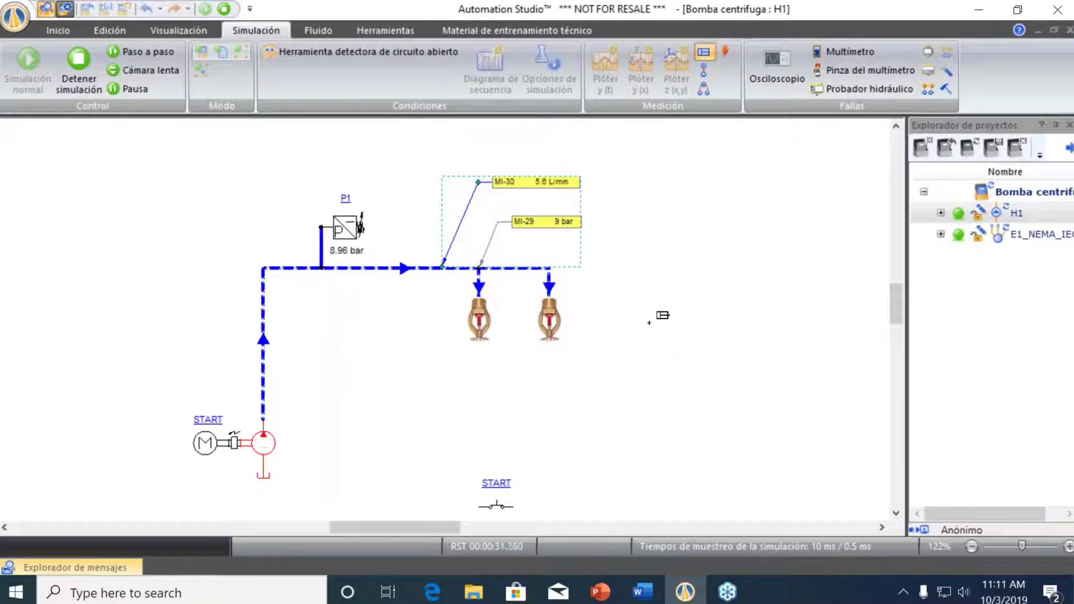
click(651, 307)
scroll(651, 307, up, 3)
scroll(652, 307, down, 3)
scroll(652, 307, up, 4)
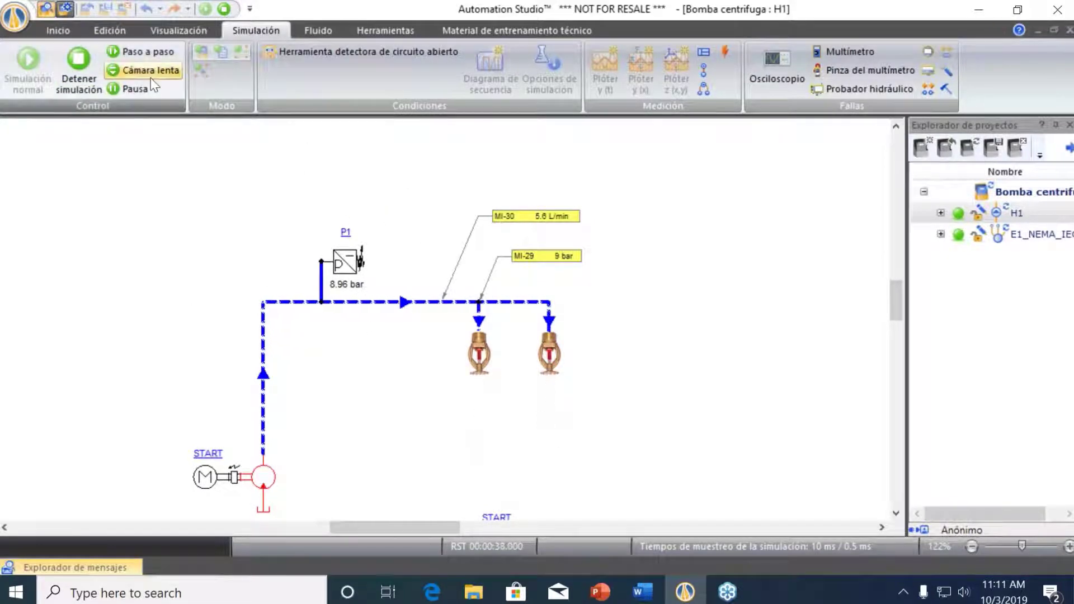
scroll(242, 365, down, 1)
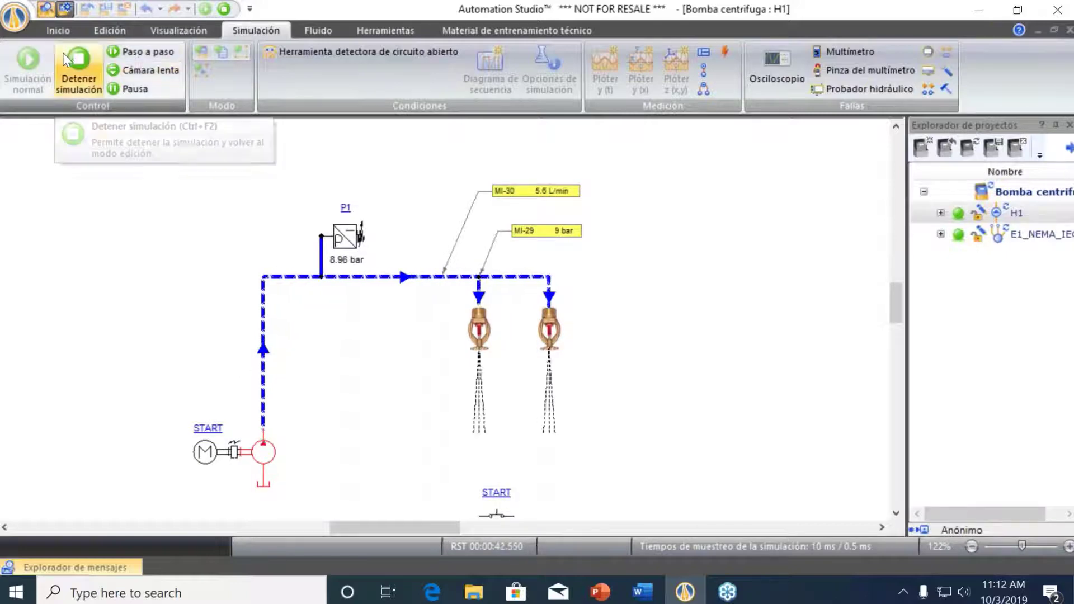
Stop the simulation, open the horizontal supply line's component properties and look through the Conducto de fluidos options
click(80, 61)
click(507, 277)
double_click(507, 276)
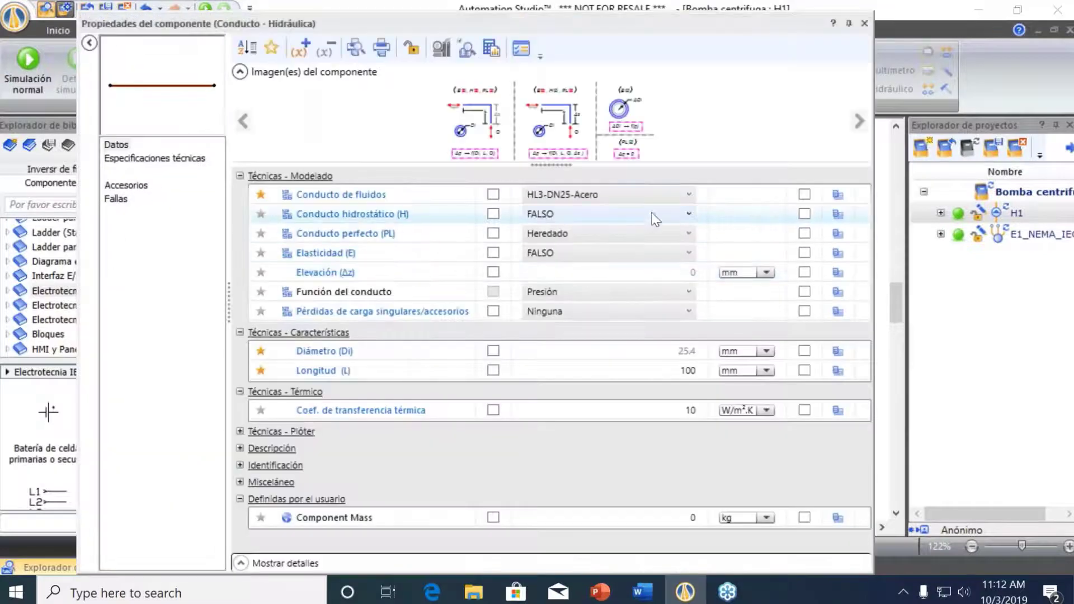
click(659, 196)
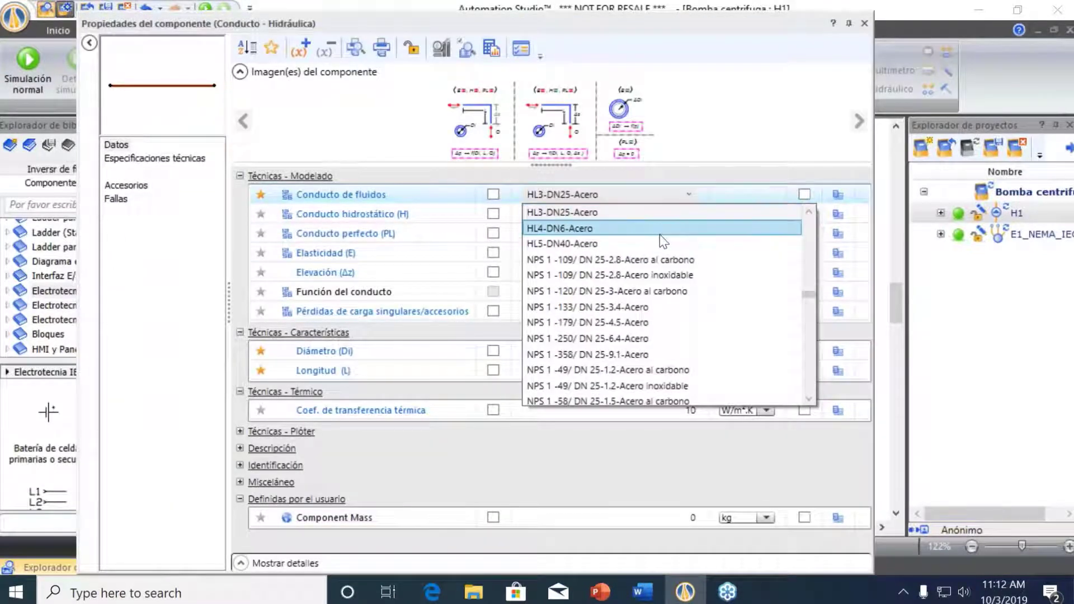
mouse_move(661, 239)
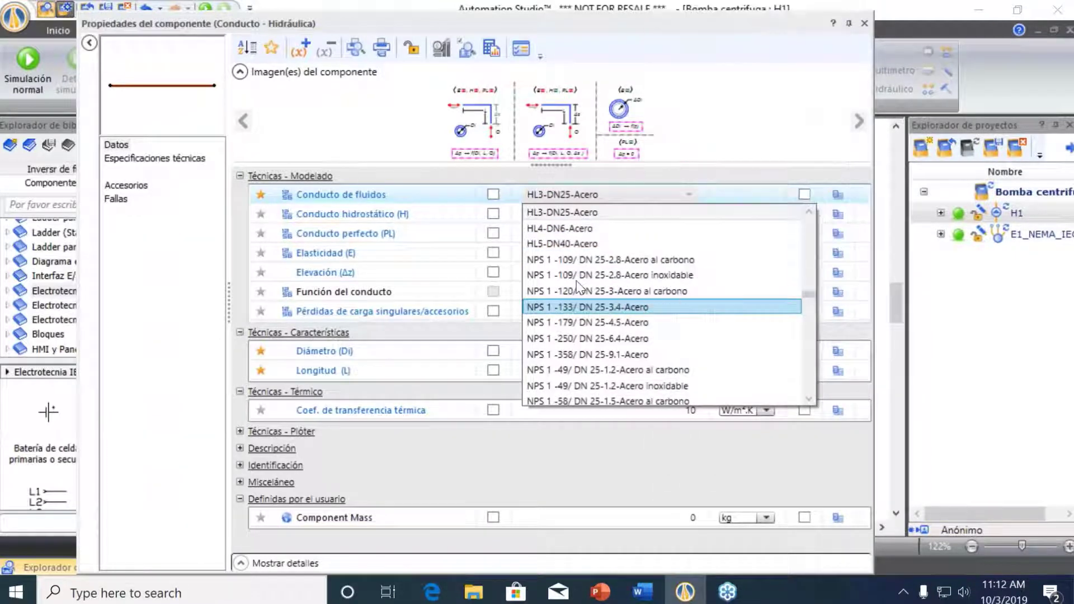
click(396, 139)
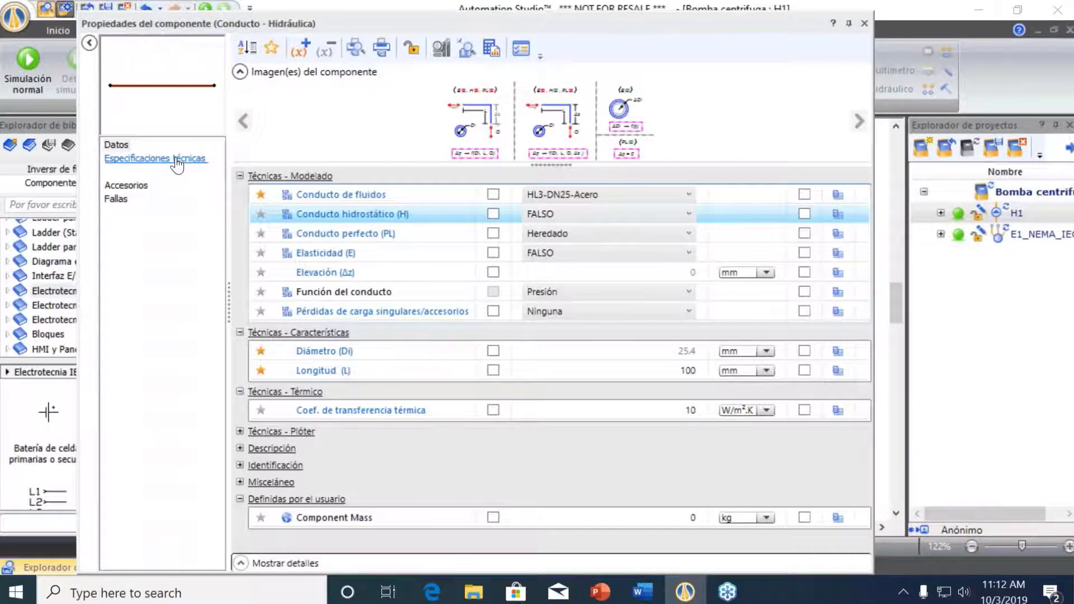
Examine the conduit's calculation worksheet, including its equations and the density curves for Eaton and Tellus oils, and close the conduit properties
click(492, 49)
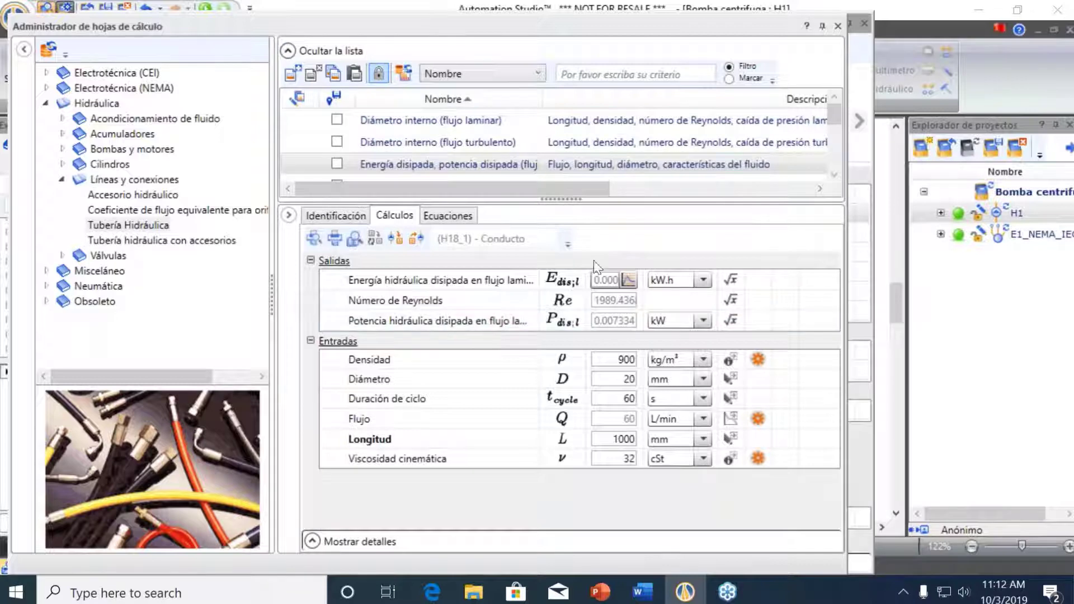
click(434, 216)
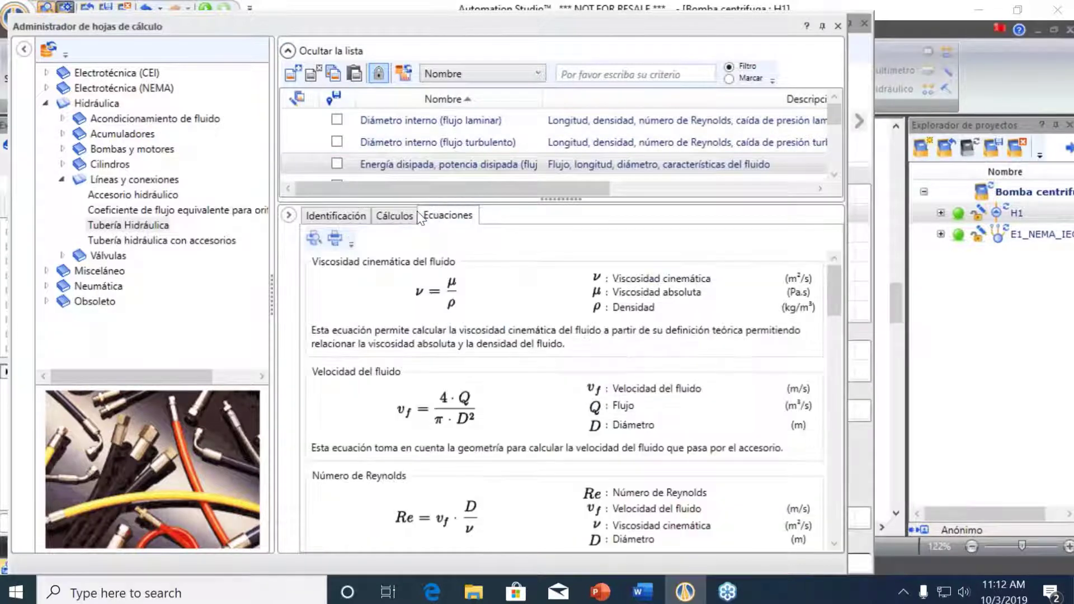
click(409, 218)
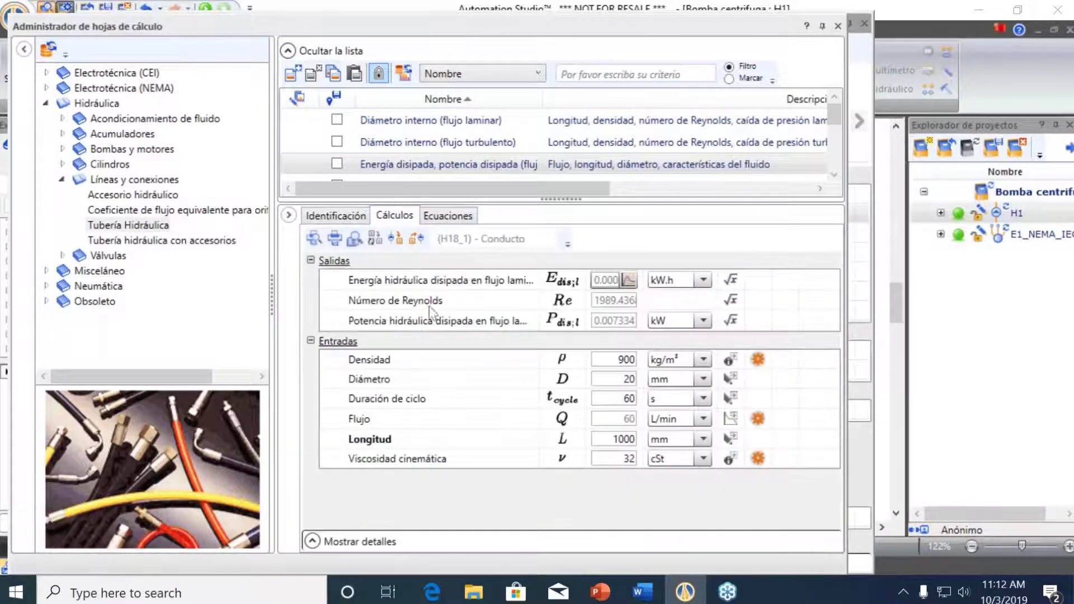
click(759, 360)
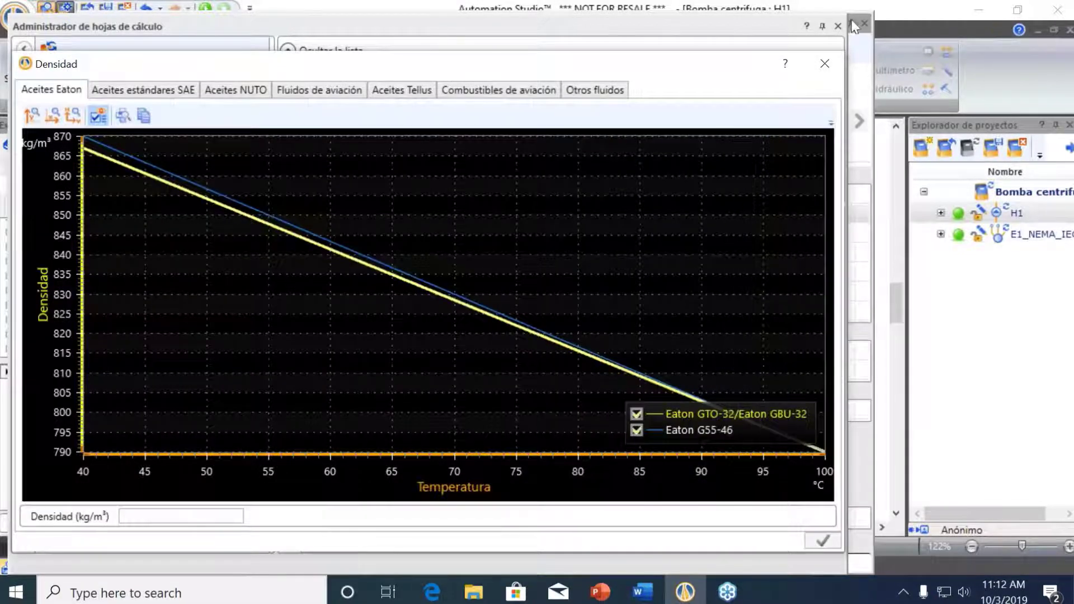
click(515, 95)
click(412, 87)
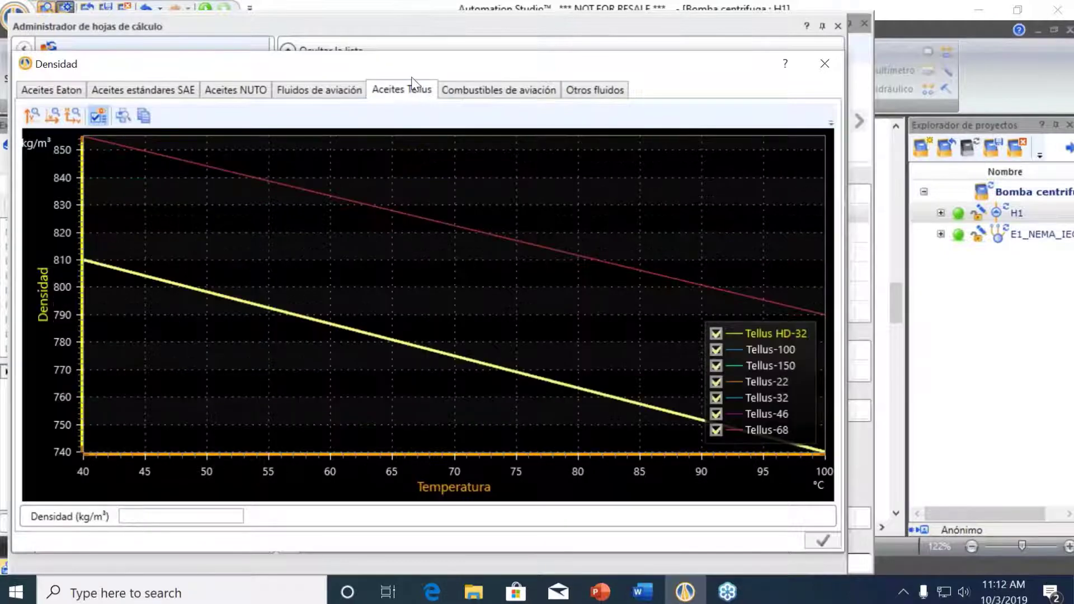
click(821, 66)
click(838, 26)
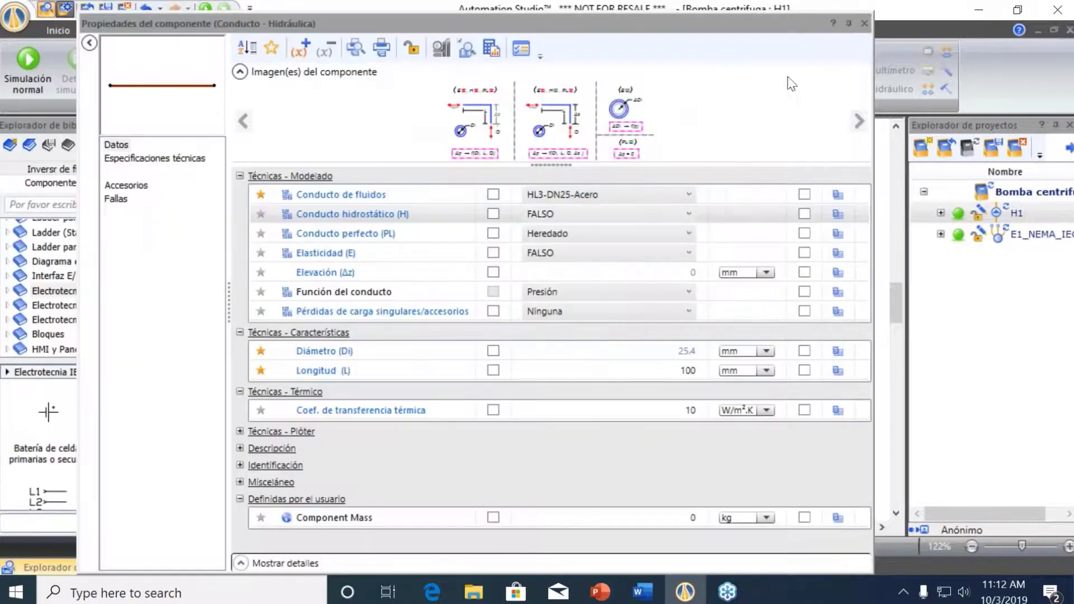
click(865, 23)
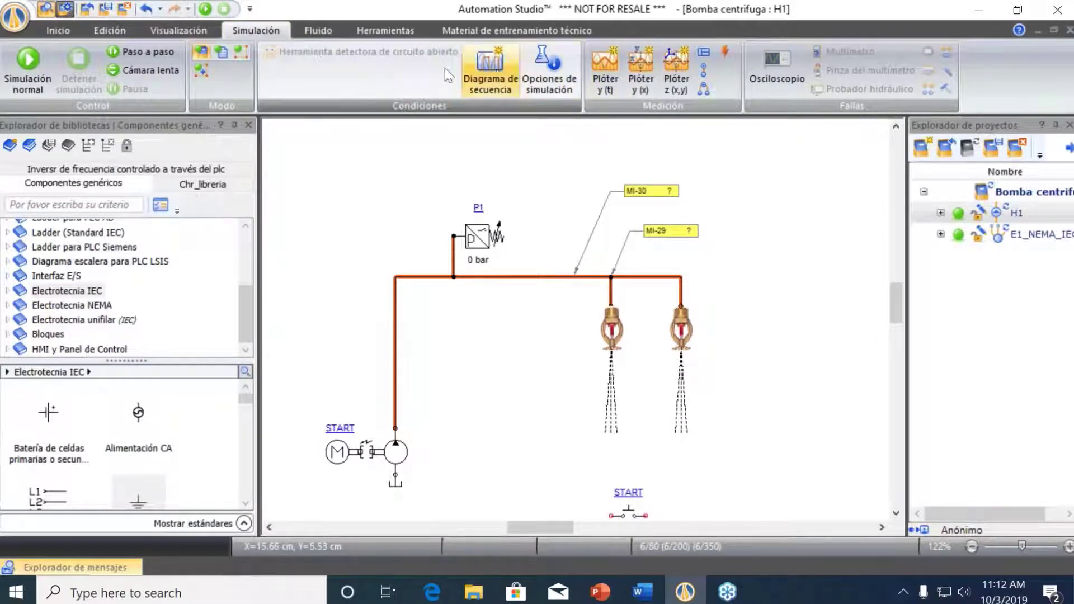
Open the Esteira Pneumática-V2 project, discarding the changes to Bomba centrifuga
click(935, 155)
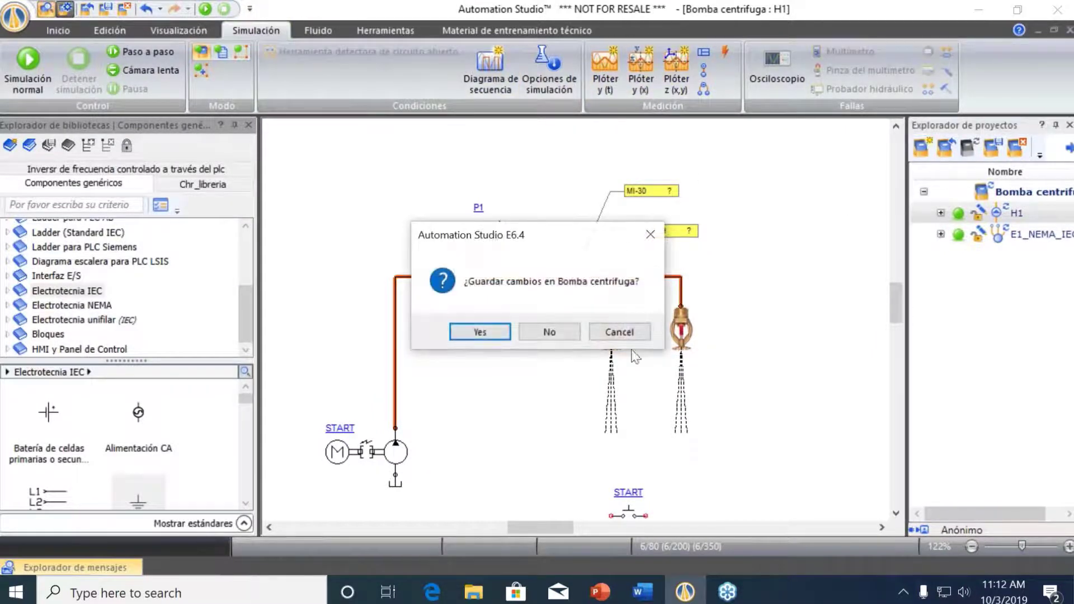
click(539, 339)
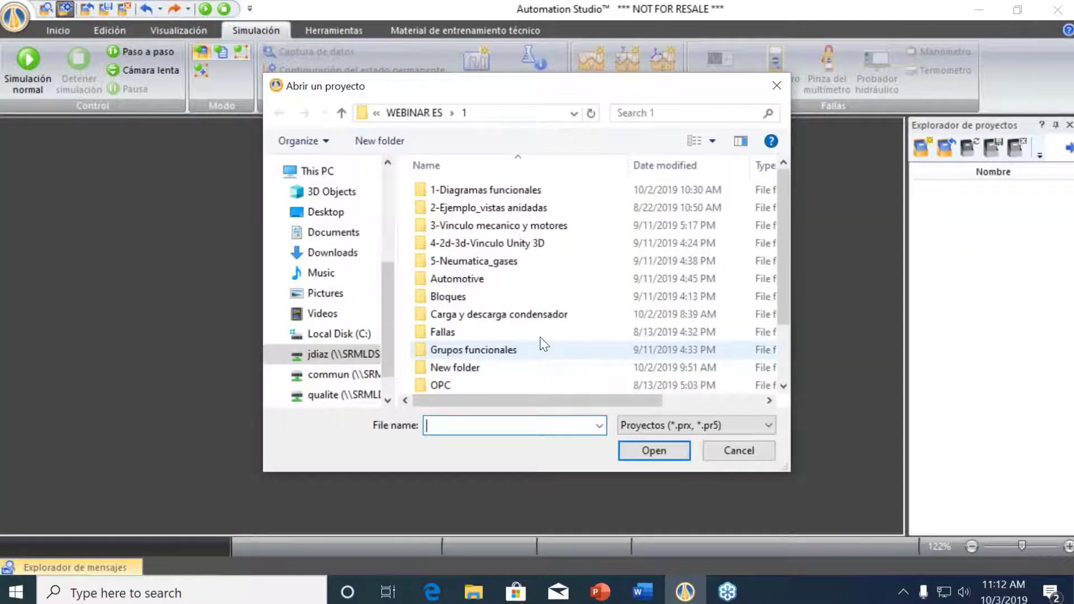
scroll(773, 231, down, 1)
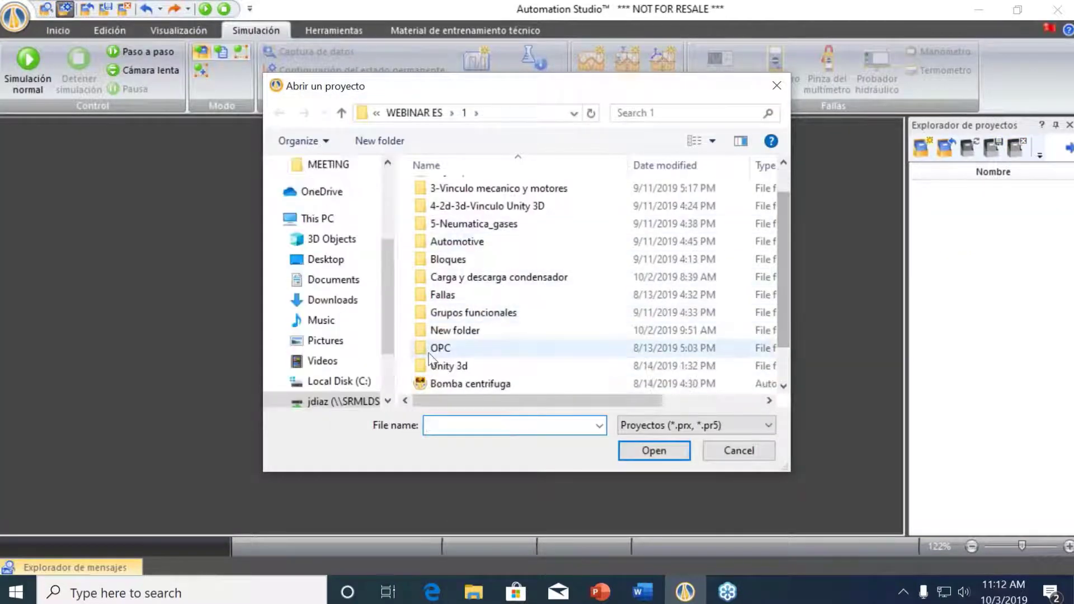
scroll(784, 296, down, 1)
double_click(510, 381)
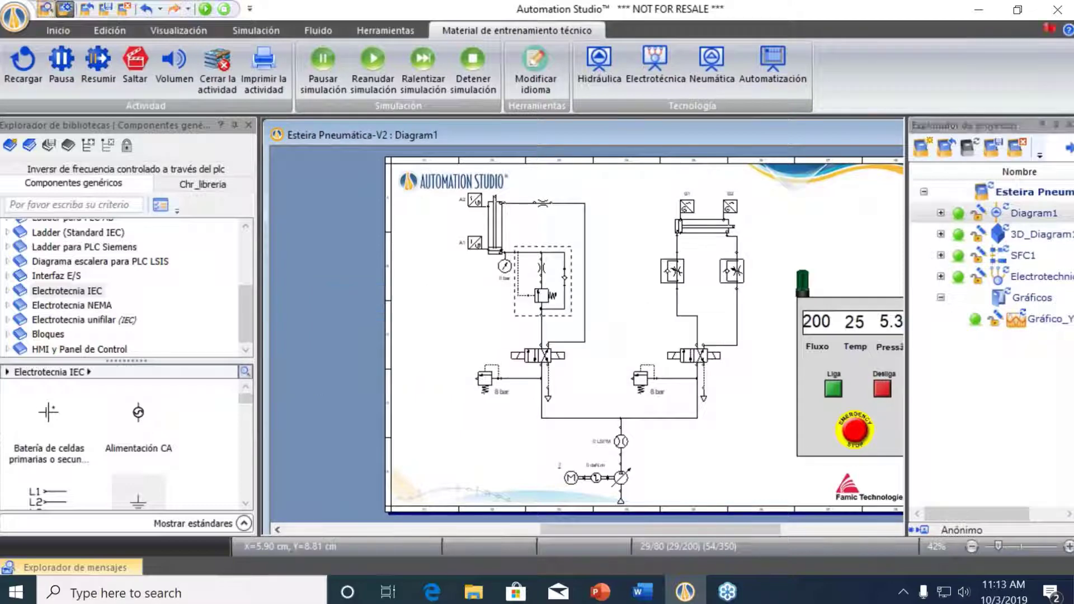
View the conveyor project's Diagram1 schematic and 3D_Diagram1 assembly, and open its SFC1 document
mouse_move(639, 532)
mouse_down()
mouse_move(657, 530)
mouse_move(652, 517)
mouse_up()
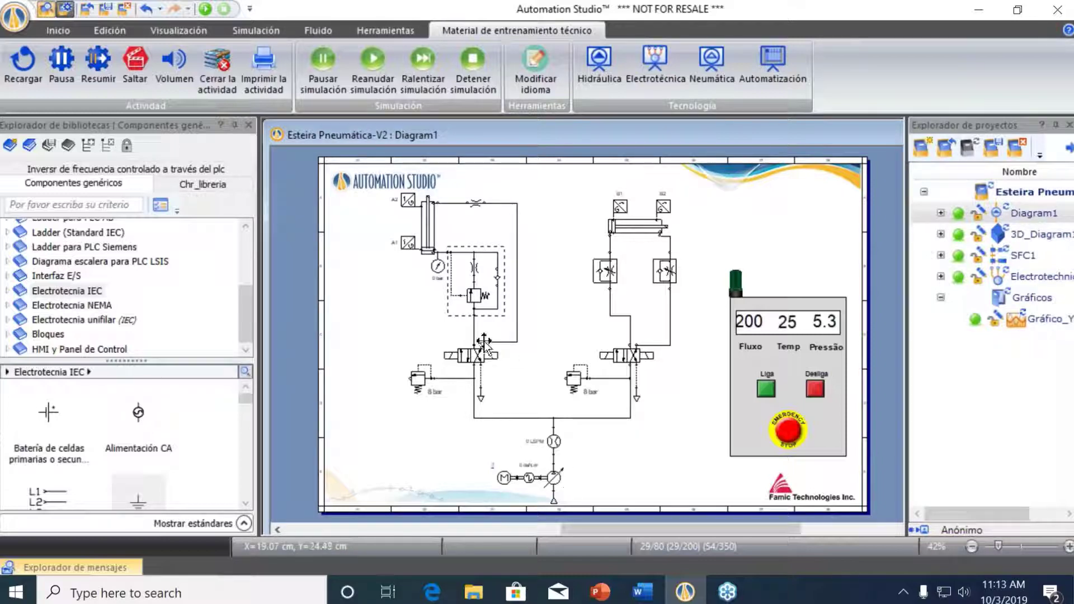
double_click(1049, 234)
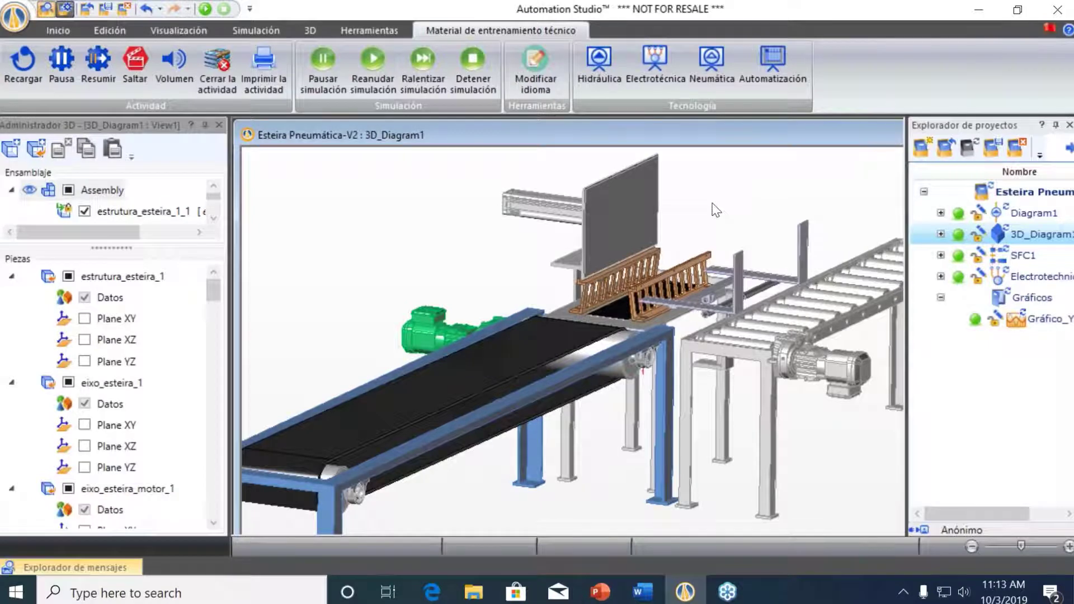
scroll(717, 210, down, 1)
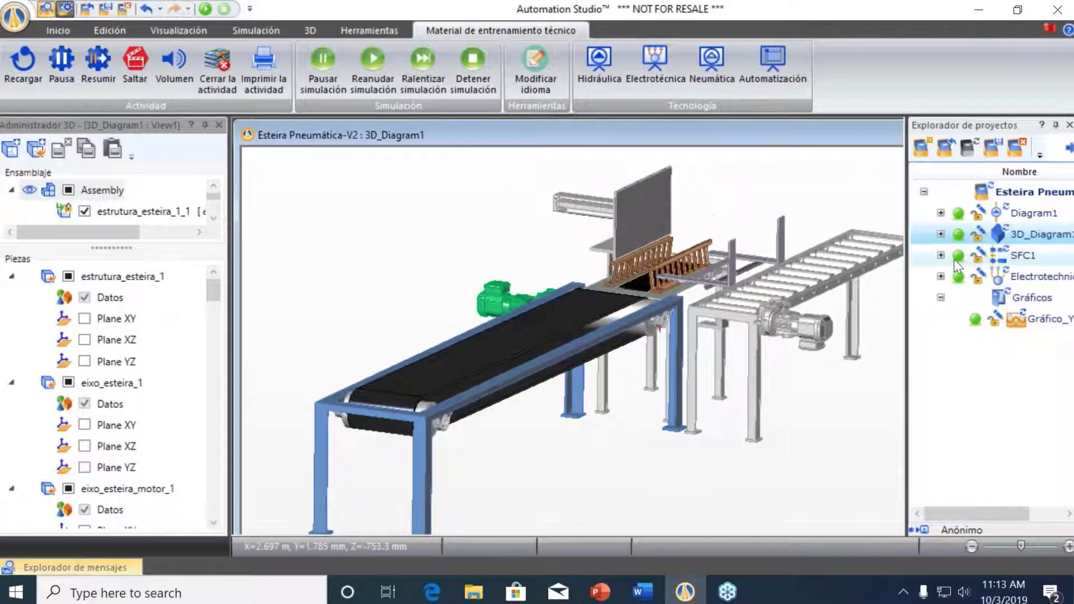
double_click(1023, 258)
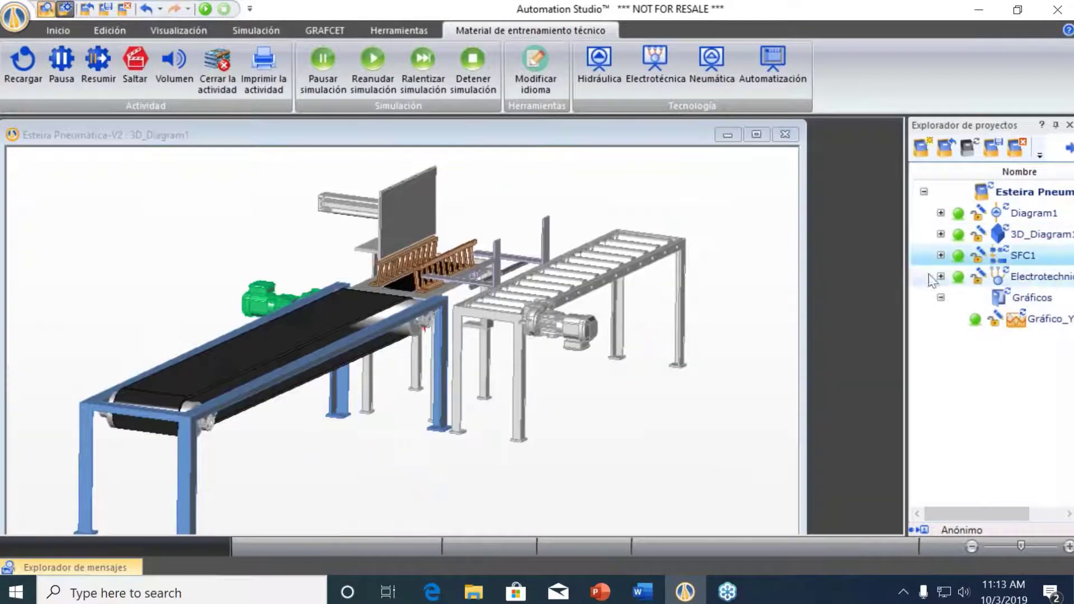
View the Electrotechnical1 circuit and the 3D_Diagram1 assembly, and return to Electrotechnical1
double_click(1044, 275)
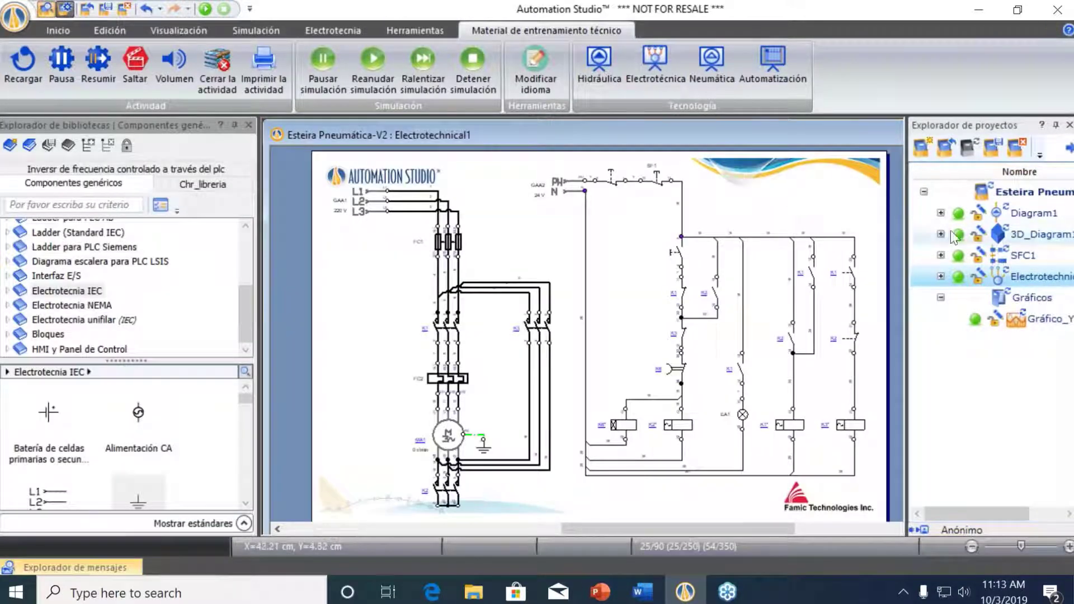
double_click(1032, 240)
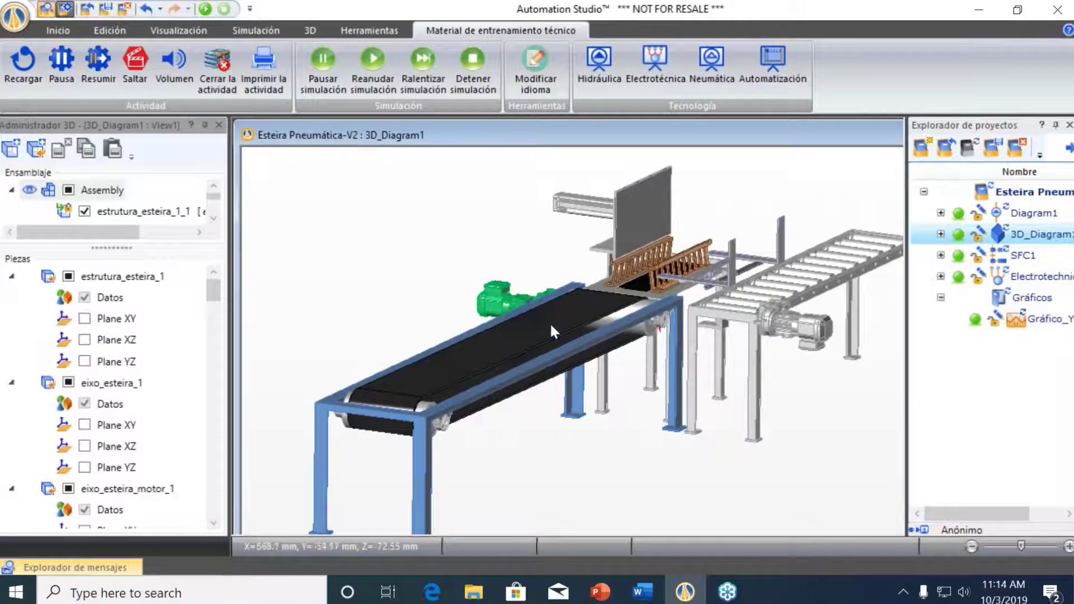
double_click(1033, 275)
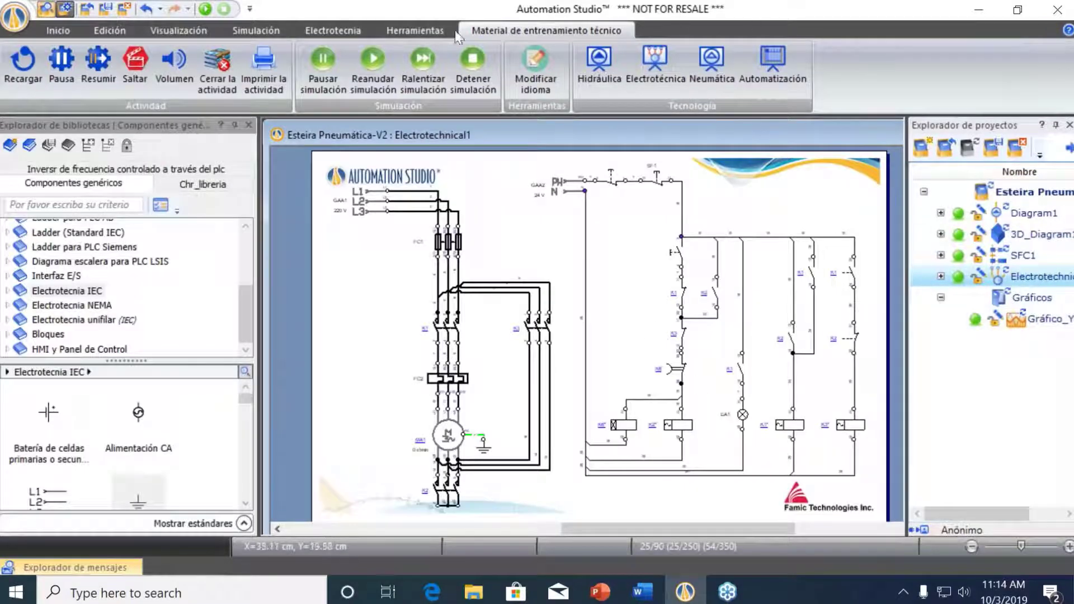
Tile all open document windows so the electrical, pneumatic, 3D and SFC1 documents show together
click(110, 30)
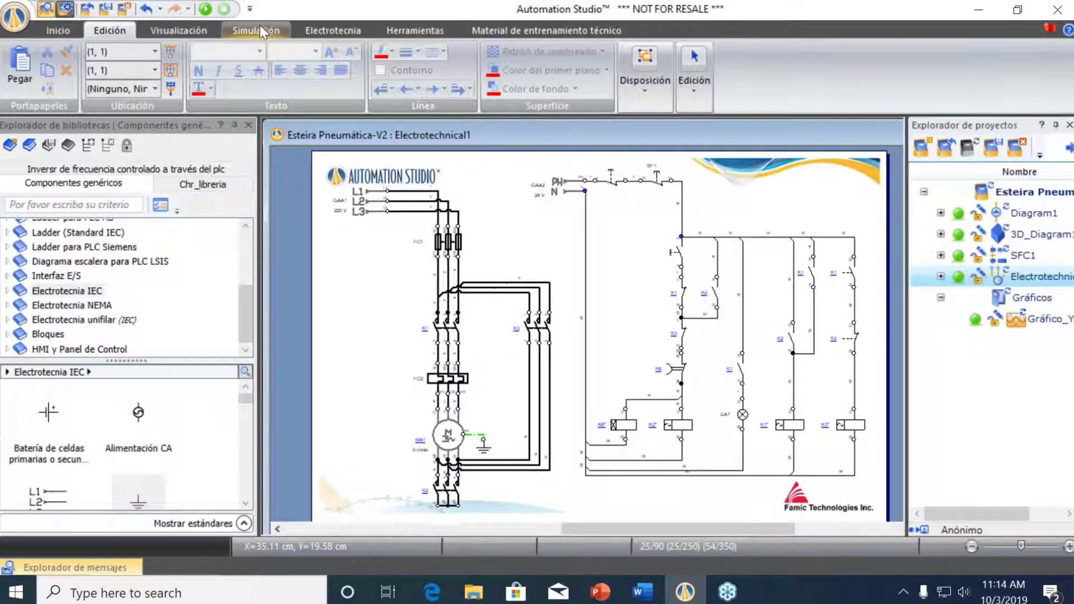
click(178, 30)
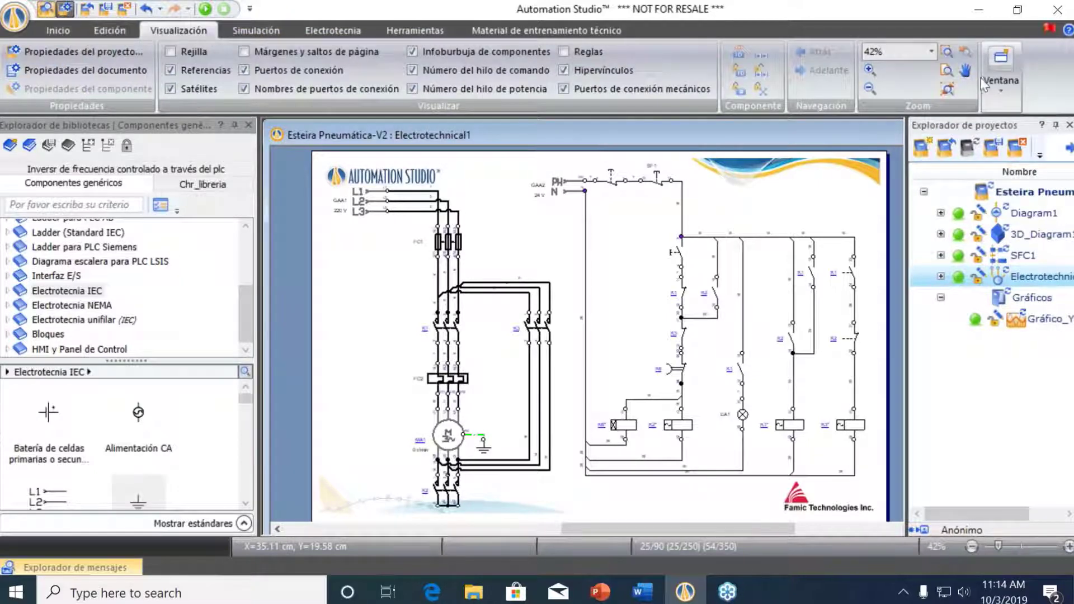
click(1001, 76)
click(881, 125)
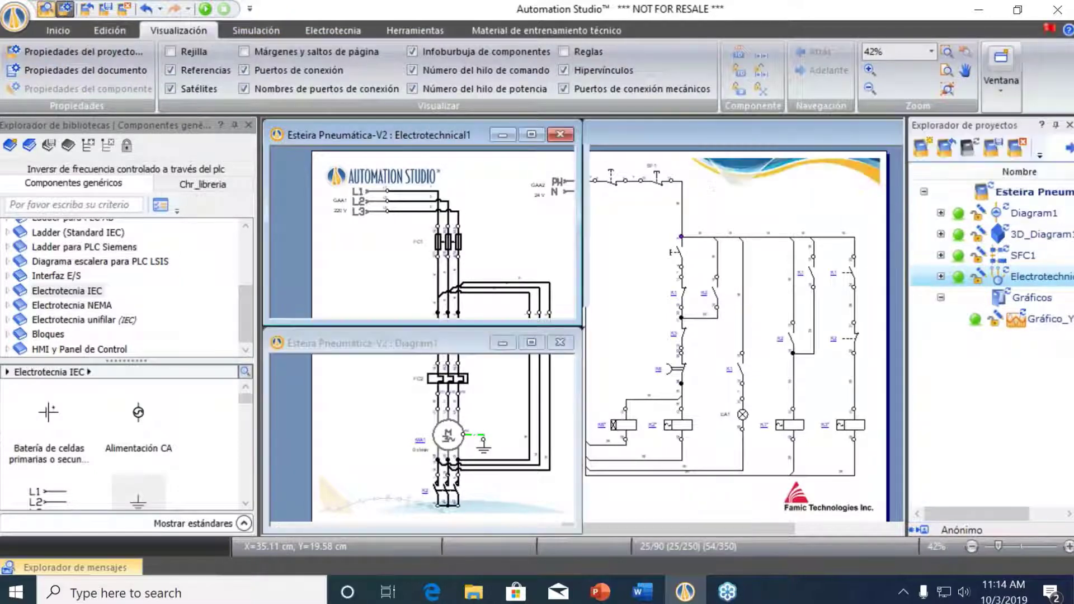
click(792, 417)
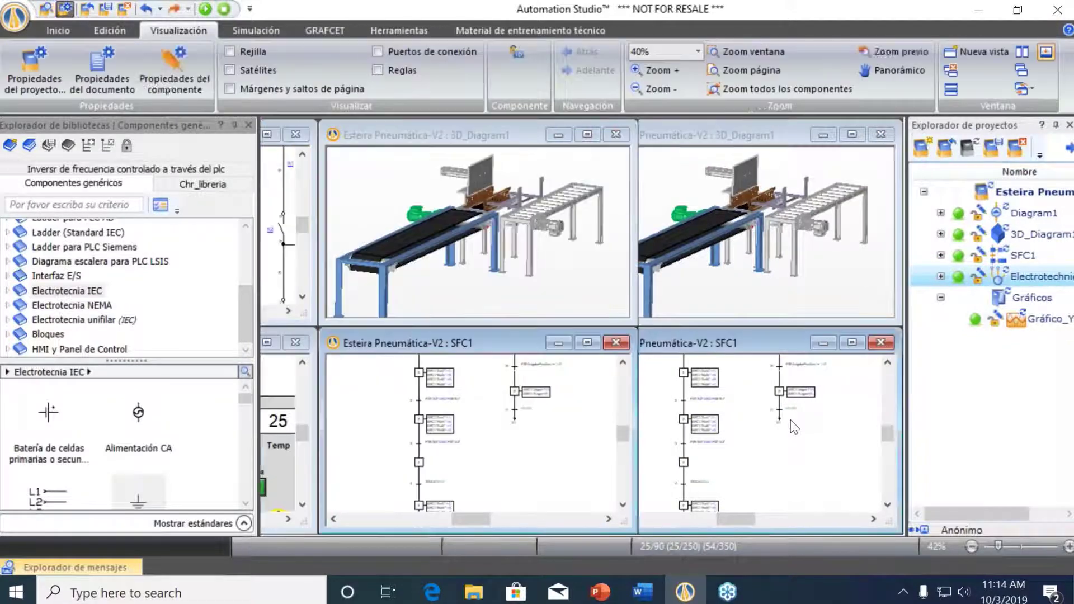
click(1023, 51)
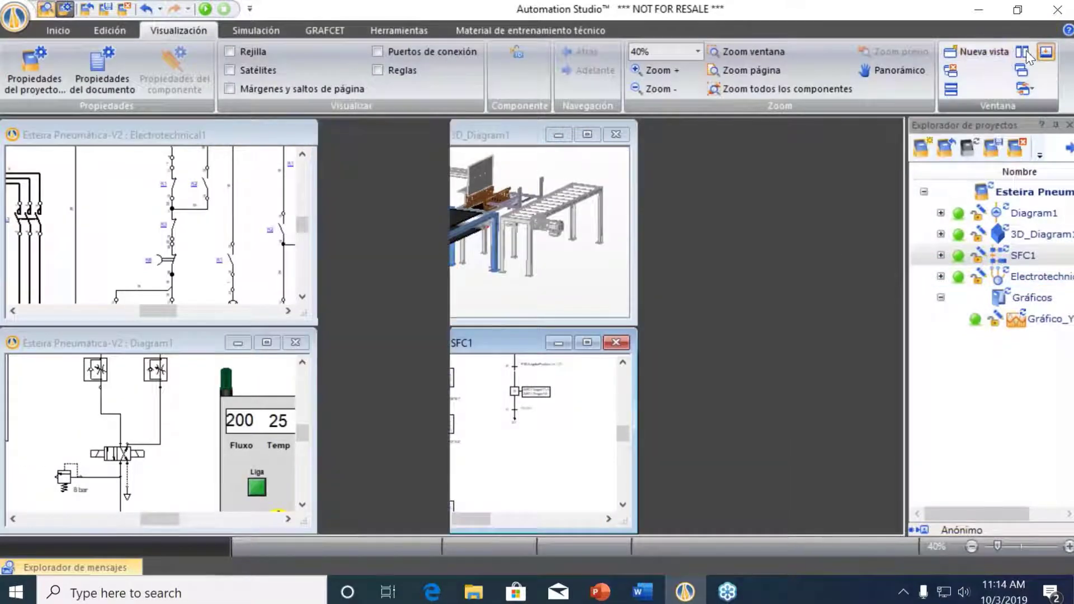
Examine the steps and transitions of SFC1 and view more of the Electrotechnical1 and Diagram1 circuits in their tiled windows
drag(756, 361, 786, 401)
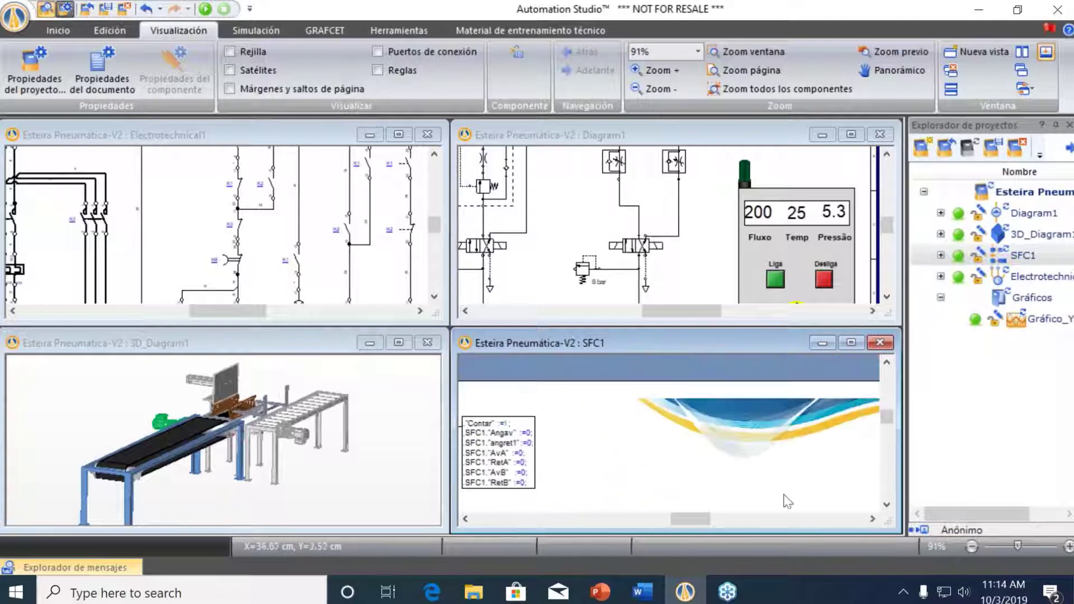
drag(699, 515, 670, 512)
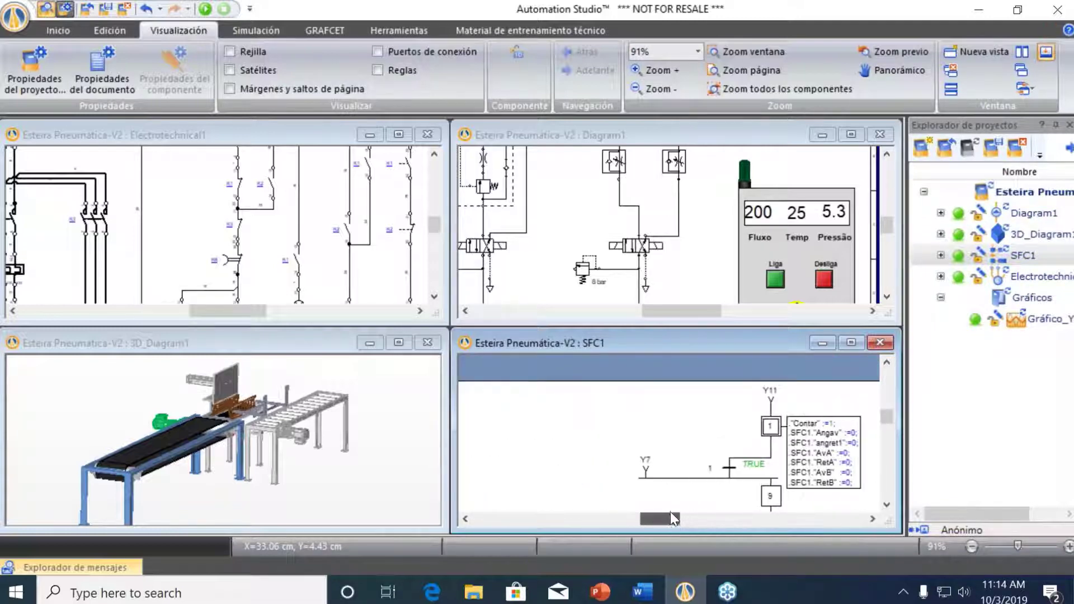
scroll(708, 477, down, 6)
scroll(708, 478, down, 2)
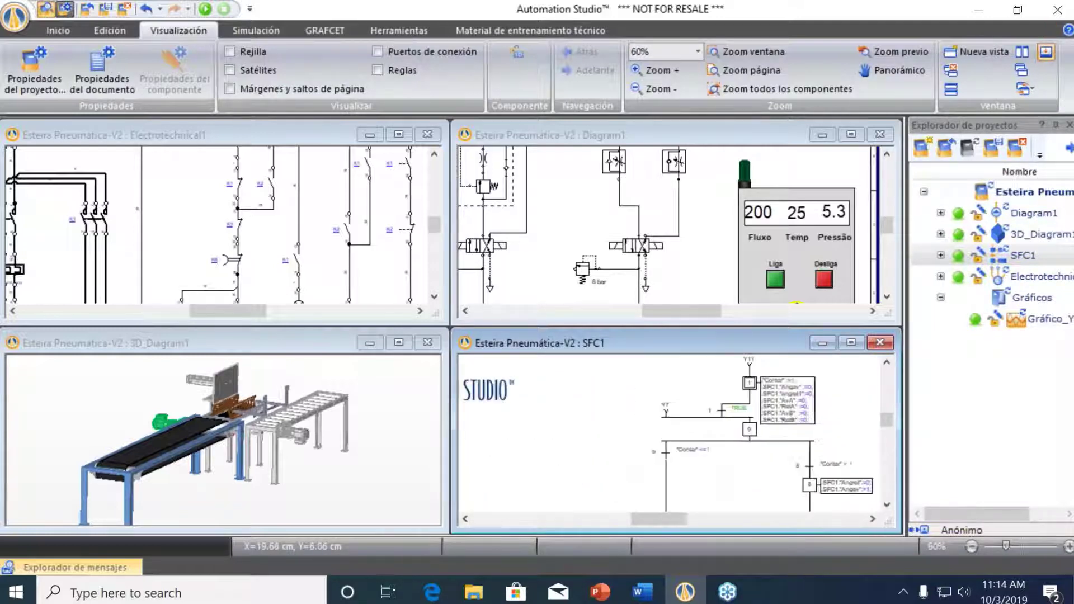
scroll(676, 433, down, 3)
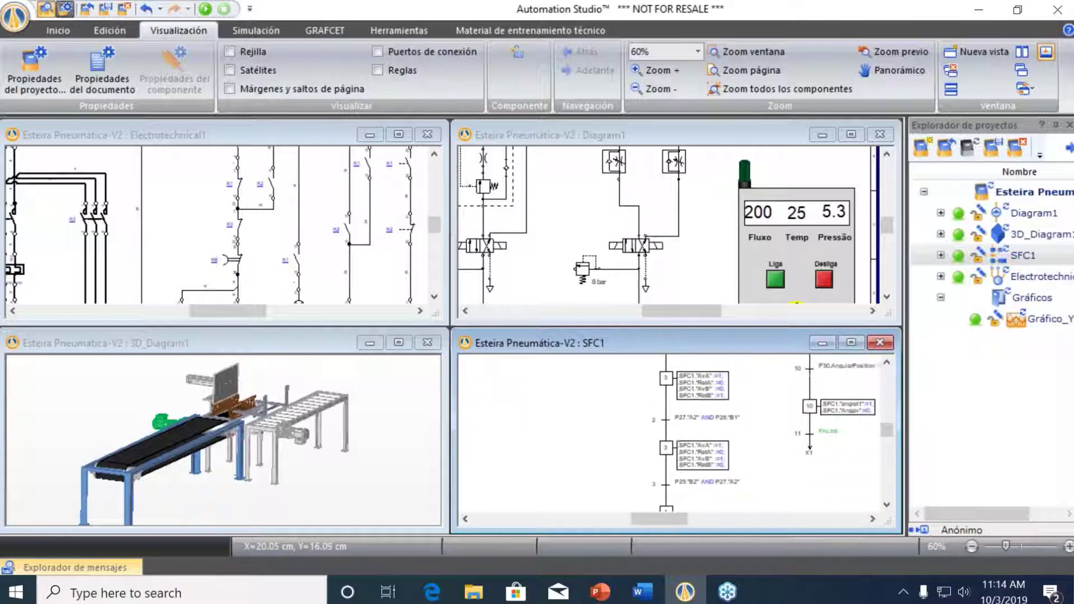
scroll(676, 433, up, 2)
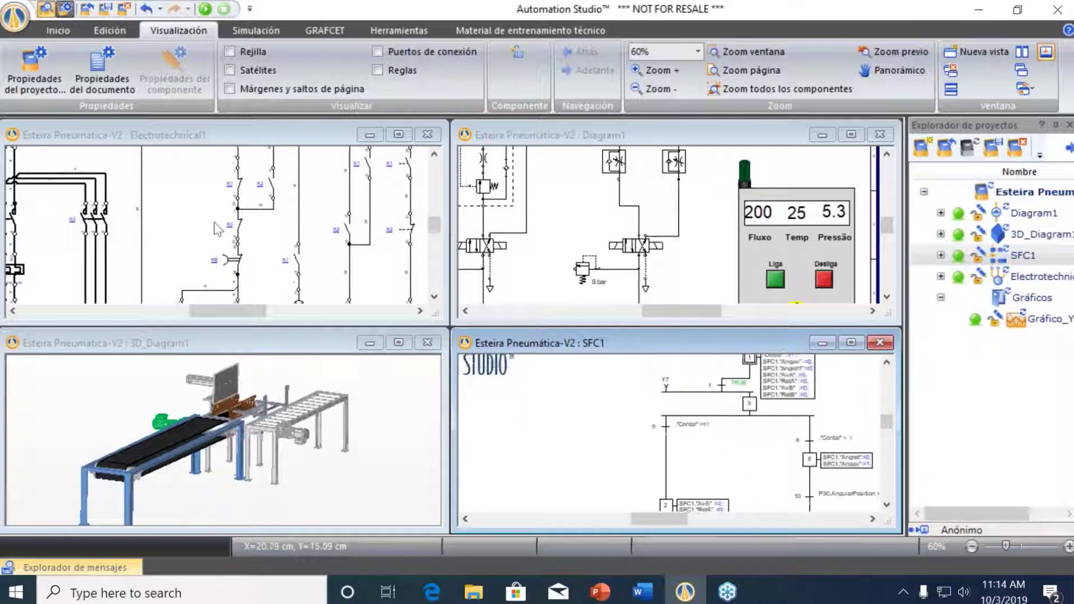
click(191, 218)
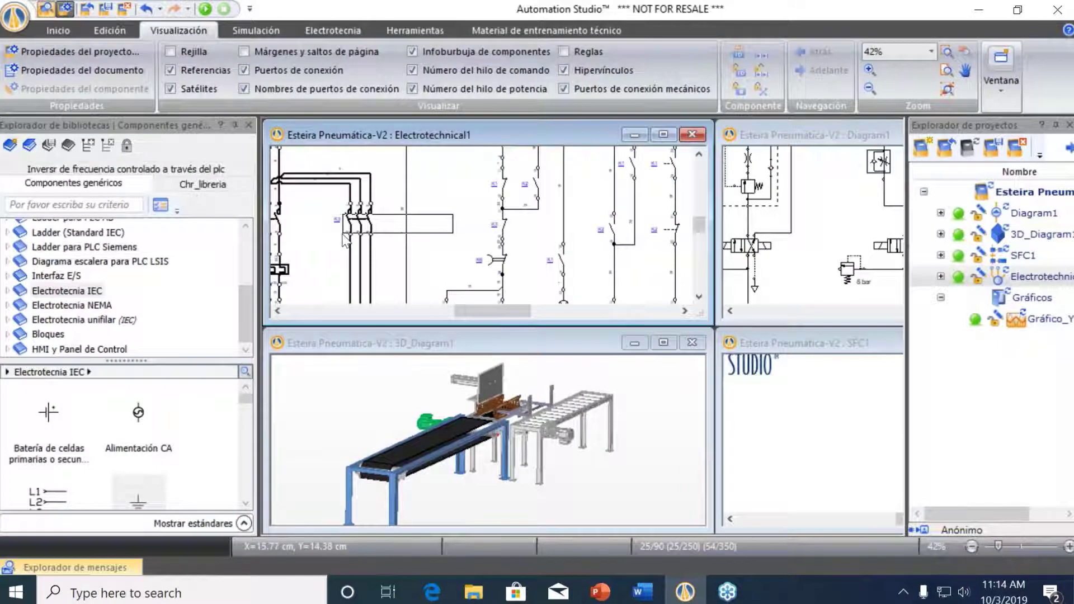
scroll(344, 239, down, 2)
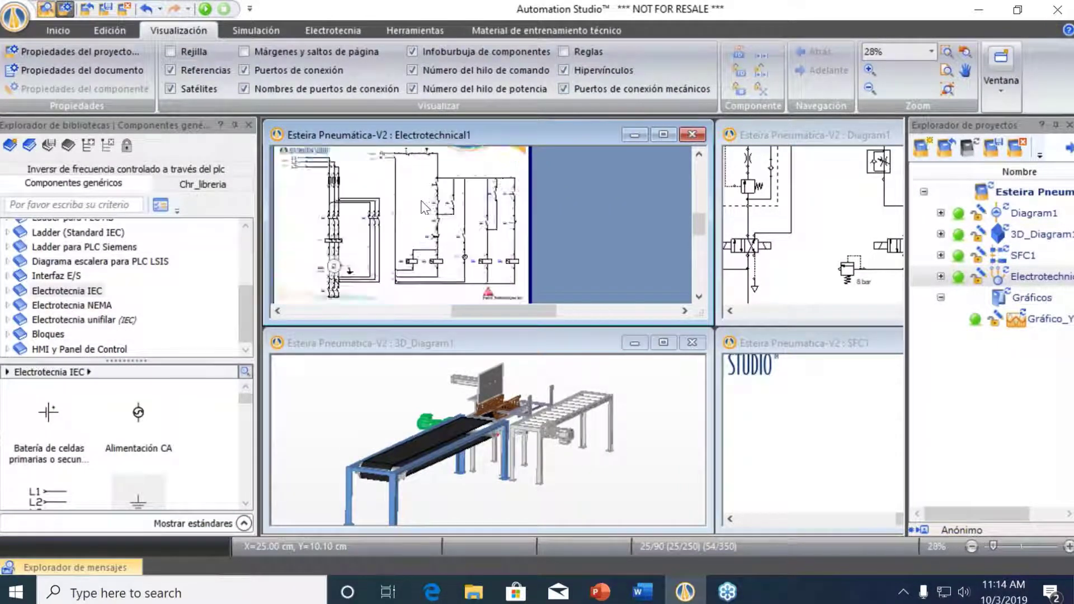
click(826, 231)
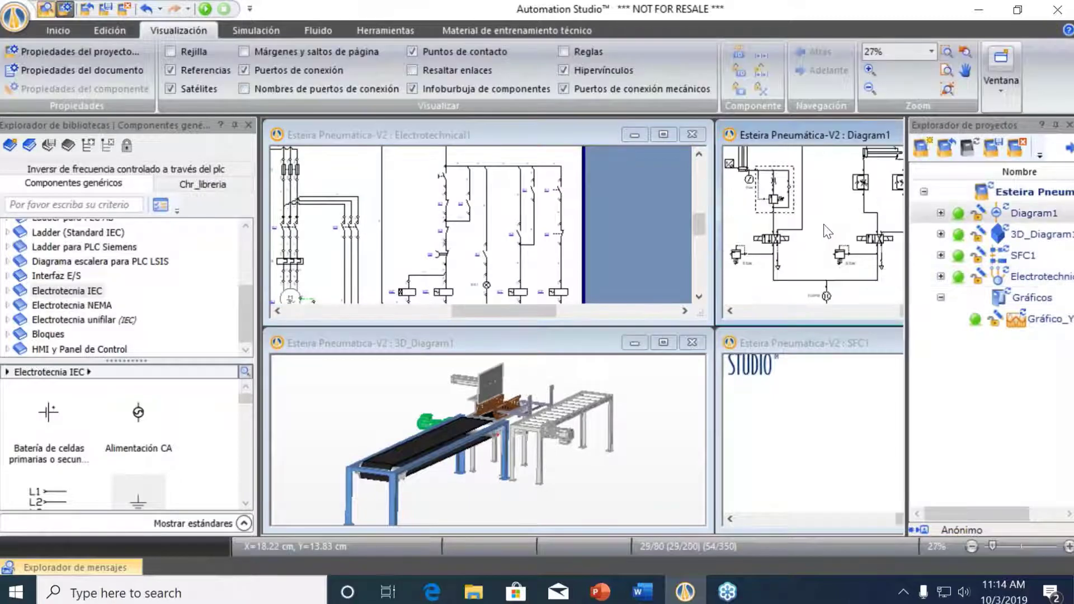
Start the simulation, tile the windows again and switch the conveyor on with the Liga button on Diagram1's control panel
click(205, 9)
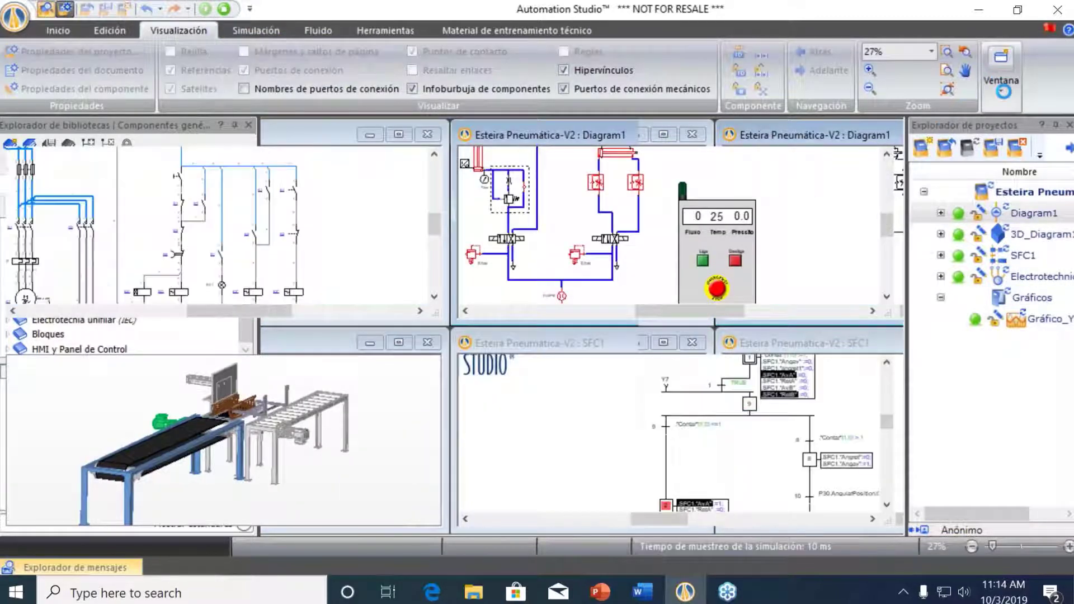
click(1008, 92)
click(932, 124)
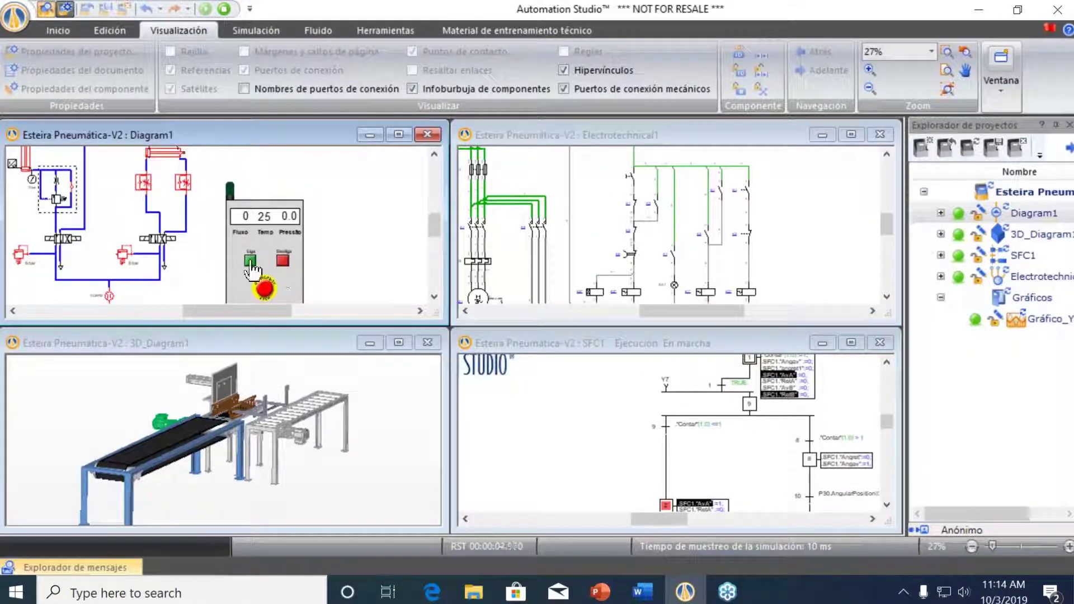
click(250, 262)
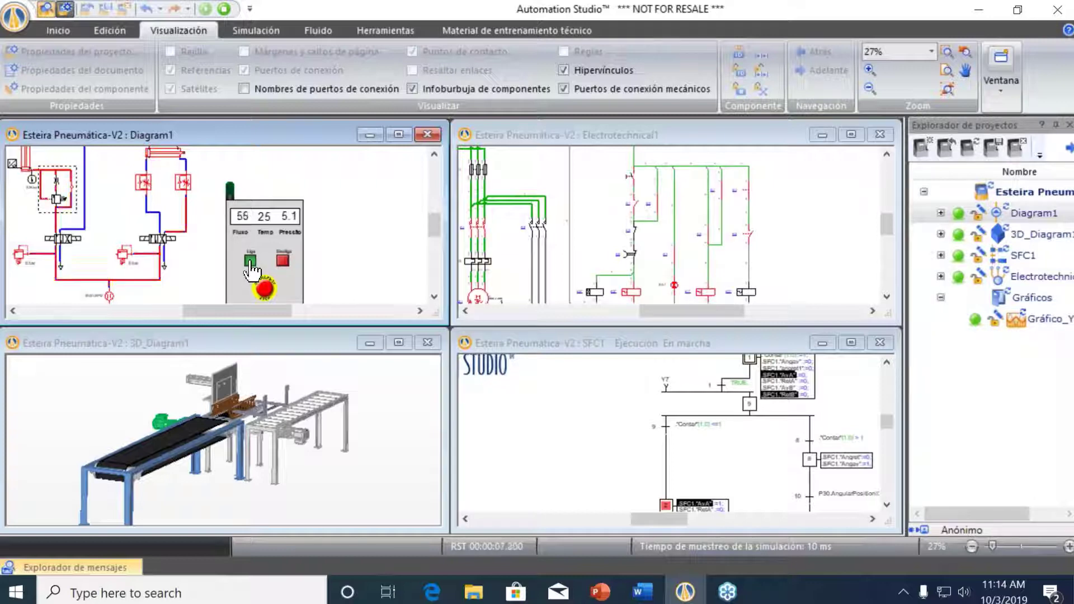
Follow the running simulation in the Diagram1 pneumatic circuit, the Electrotechnical1 motor circuit and the SFC1 sequence
scroll(356, 187, down, 1)
scroll(356, 187, up, 5)
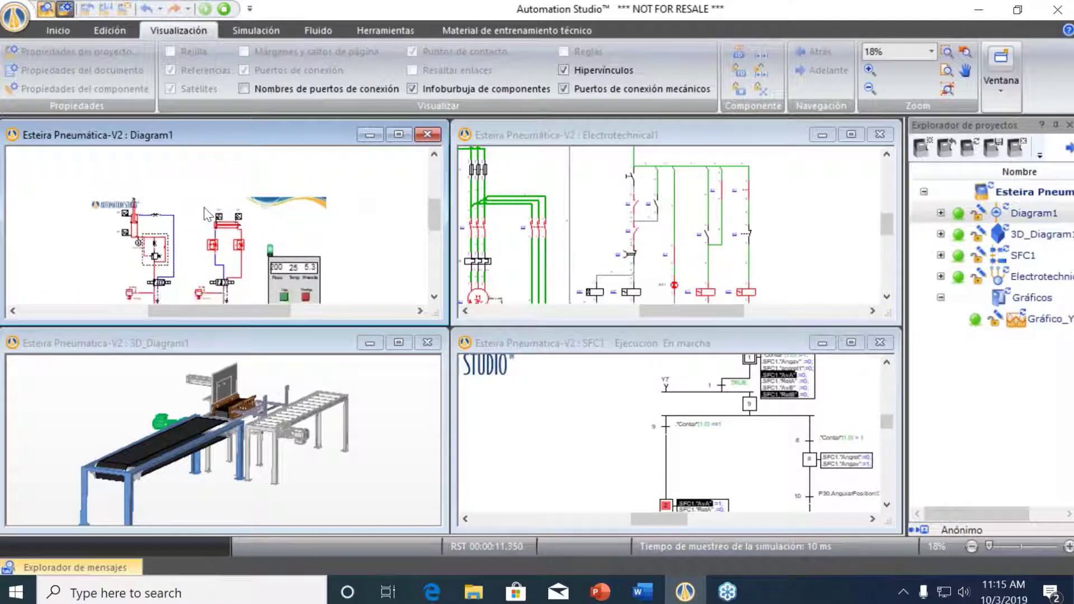
scroll(254, 215, down, 1)
scroll(535, 251, down, 4)
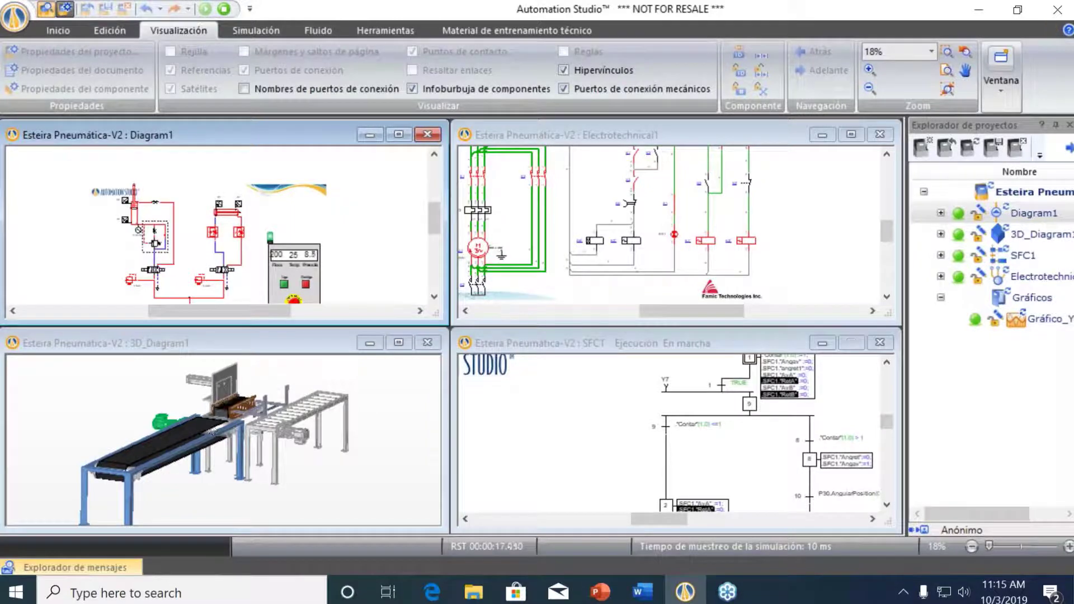
scroll(791, 435, down, 3)
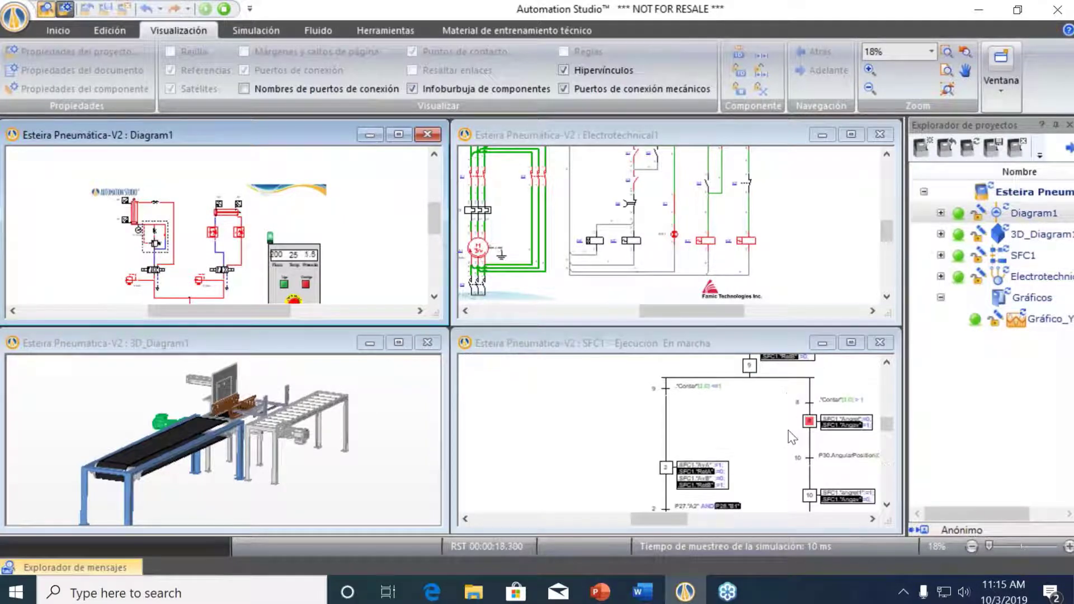
scroll(793, 437, up, 3)
scroll(876, 253, up, 5)
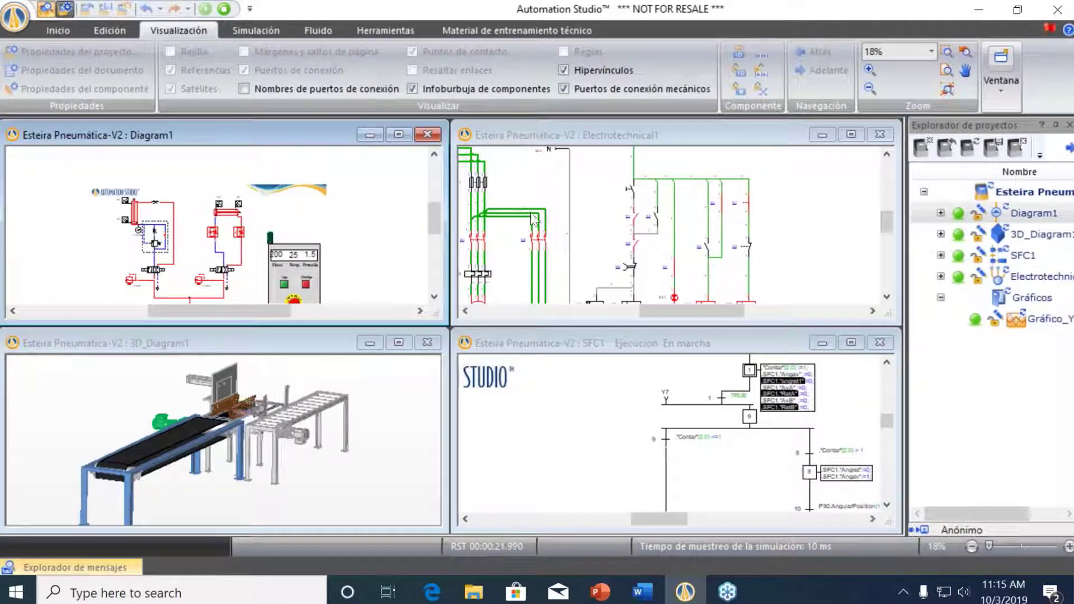
drag(655, 314, 646, 309)
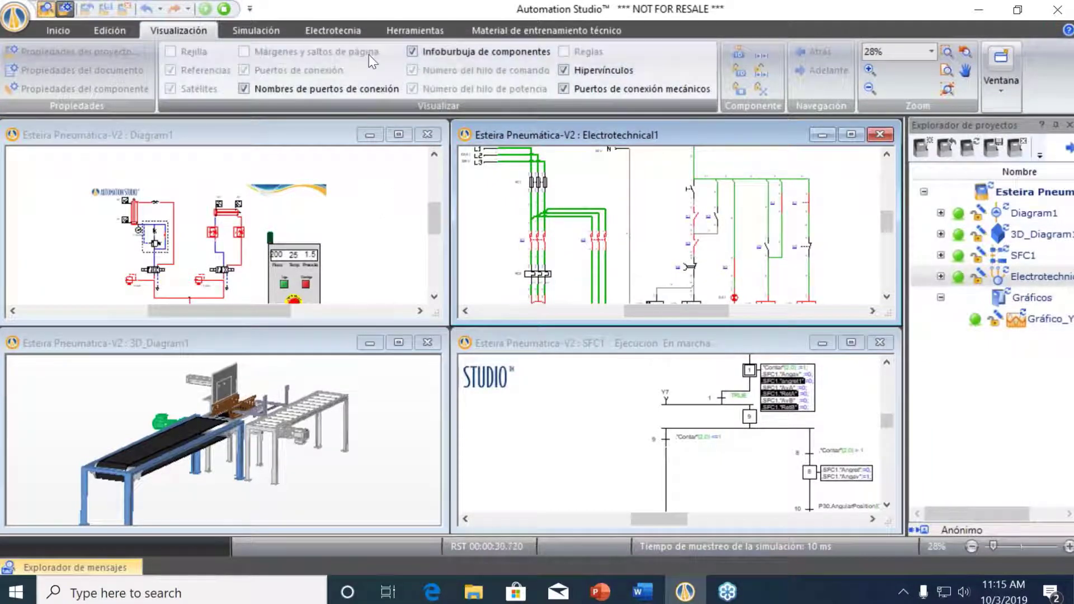
Bring up the multimeter over the Electrotechnical1 circuit and set its dial to voltage measurement
click(258, 30)
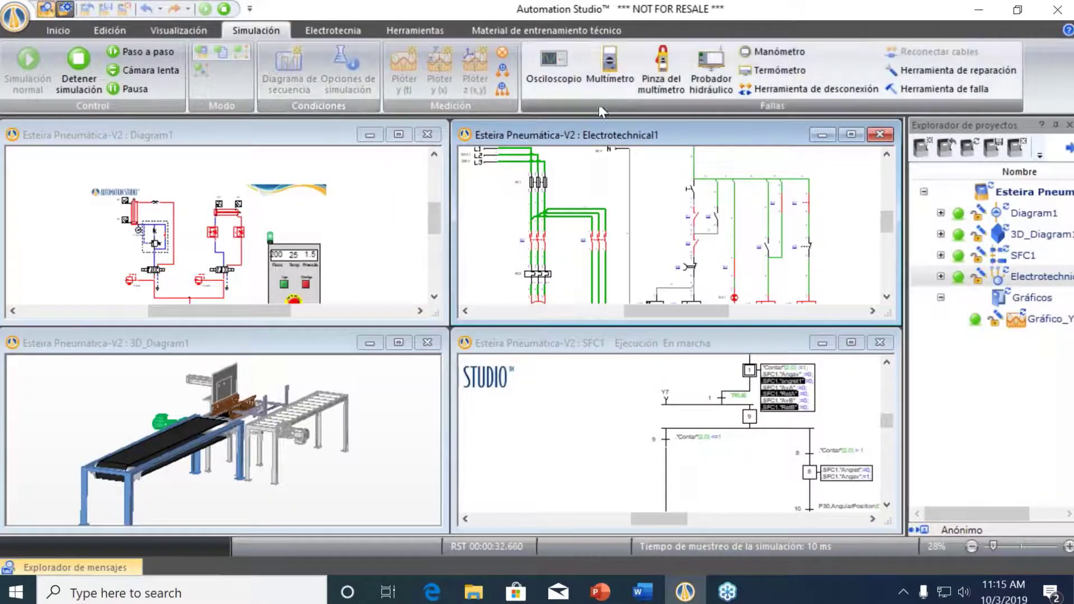
click(609, 72)
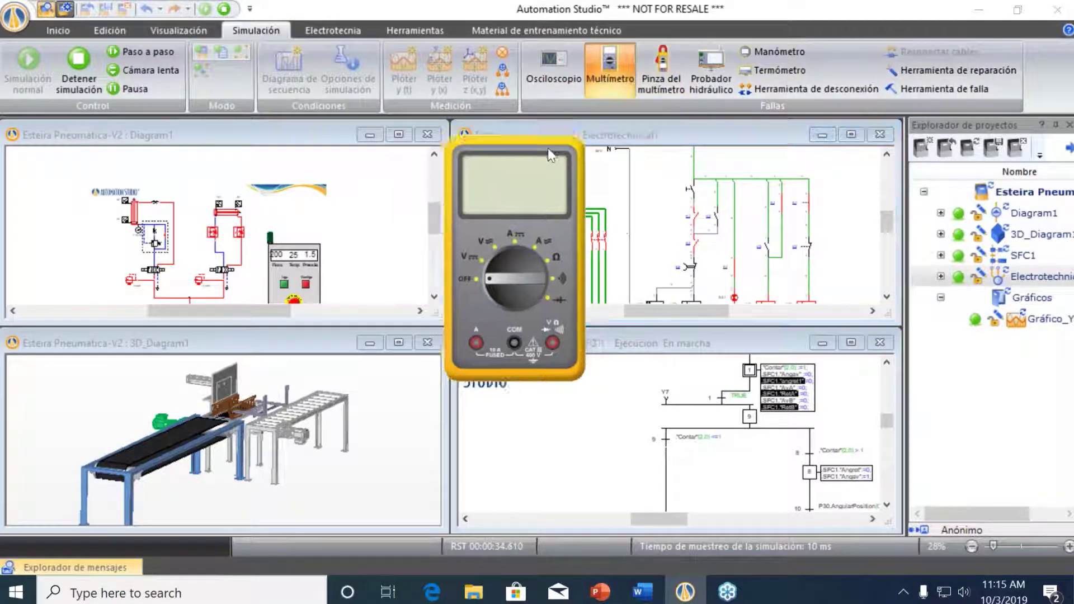
drag(548, 163, 668, 184)
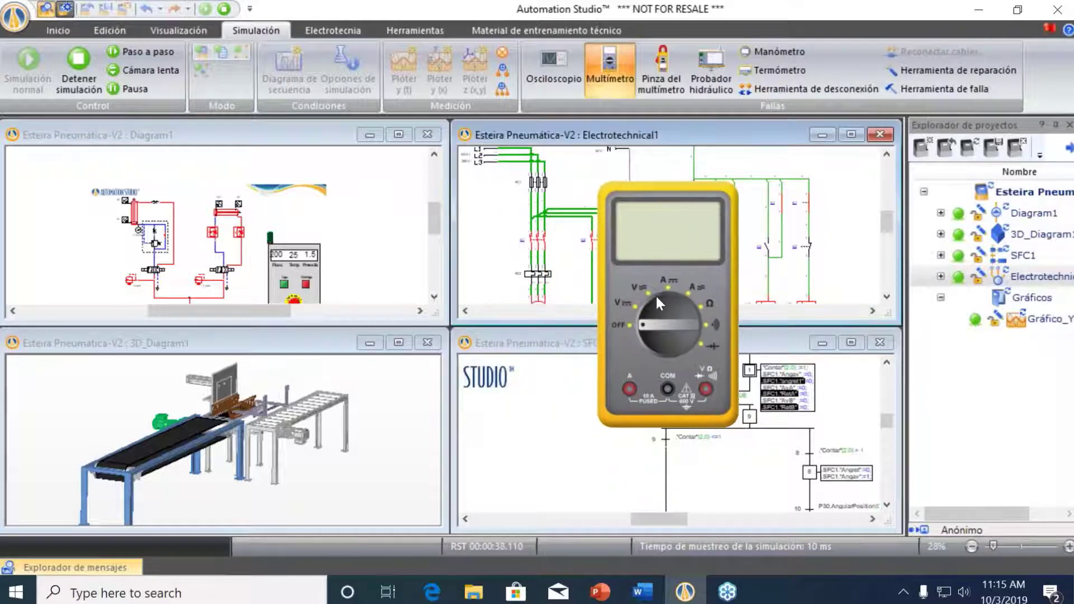
click(651, 294)
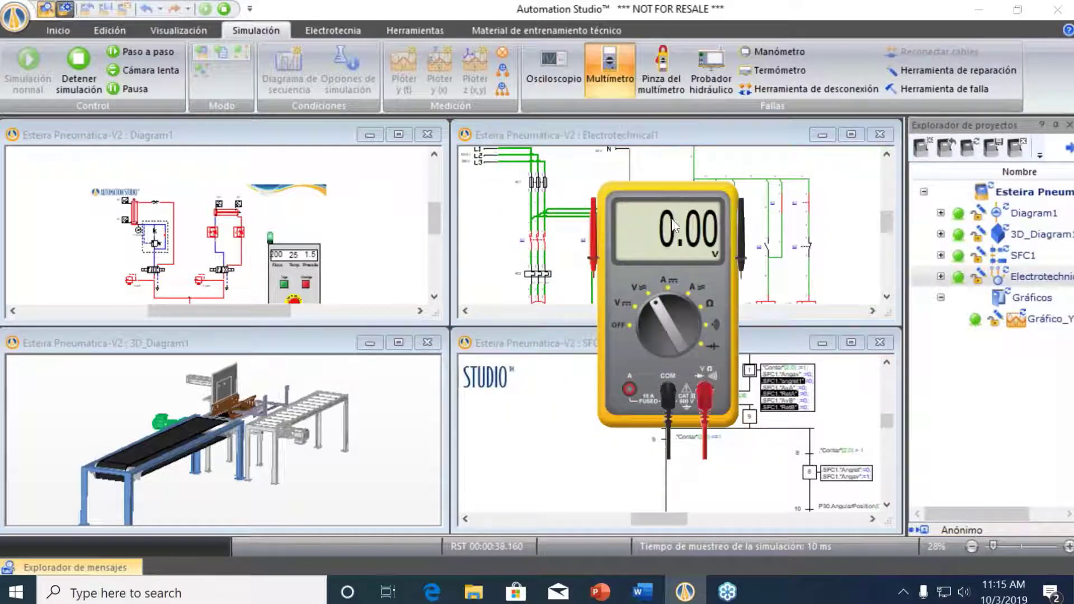
Bring up the clamp multimeter, place it beside the multimeter and set its dial to current measurement
click(667, 55)
drag(86, 292, 523, 277)
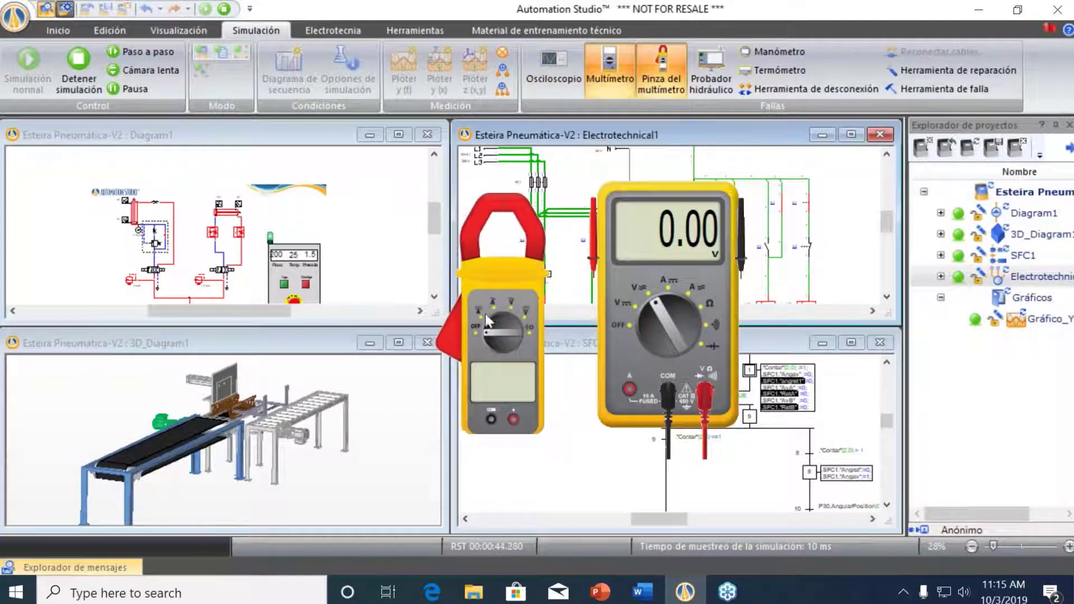
click(493, 315)
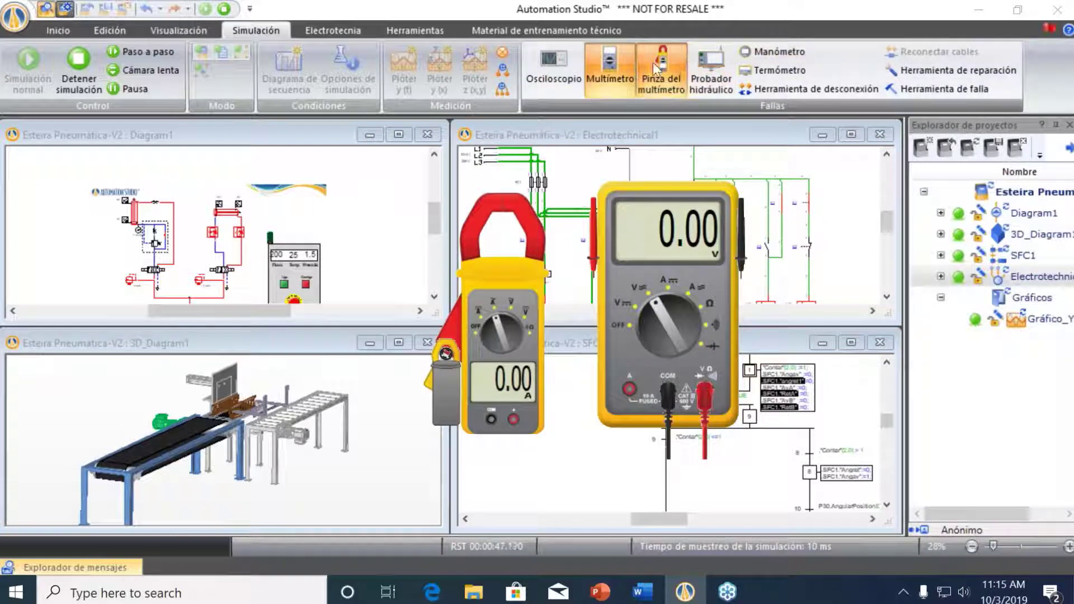
Bring up the manometer and position it over the Diagram1 pneumatic circuit, beside the clamp multimeter
click(756, 50)
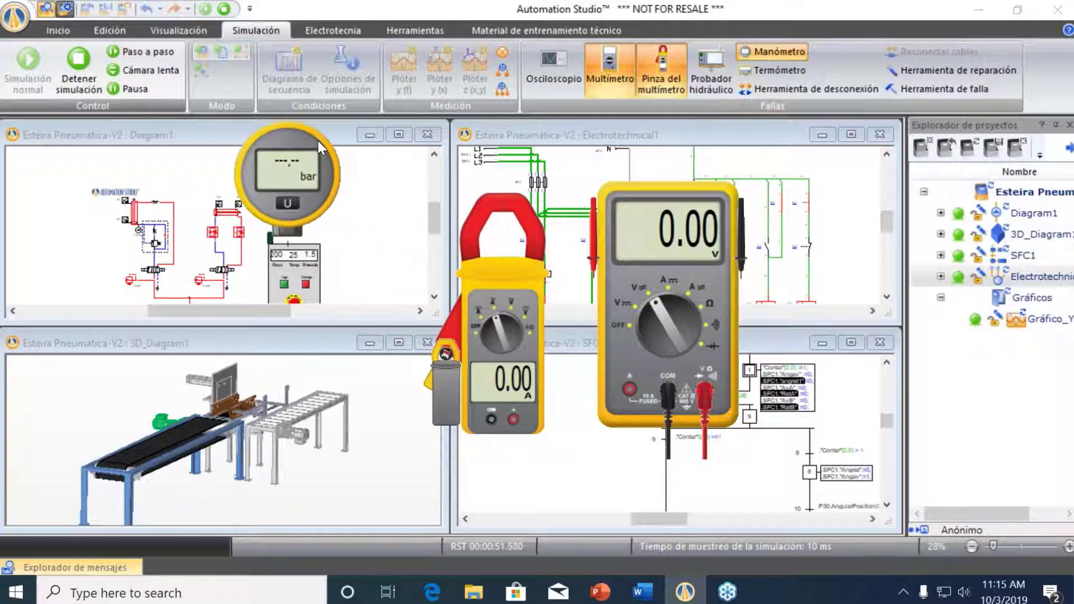
click(250, 115)
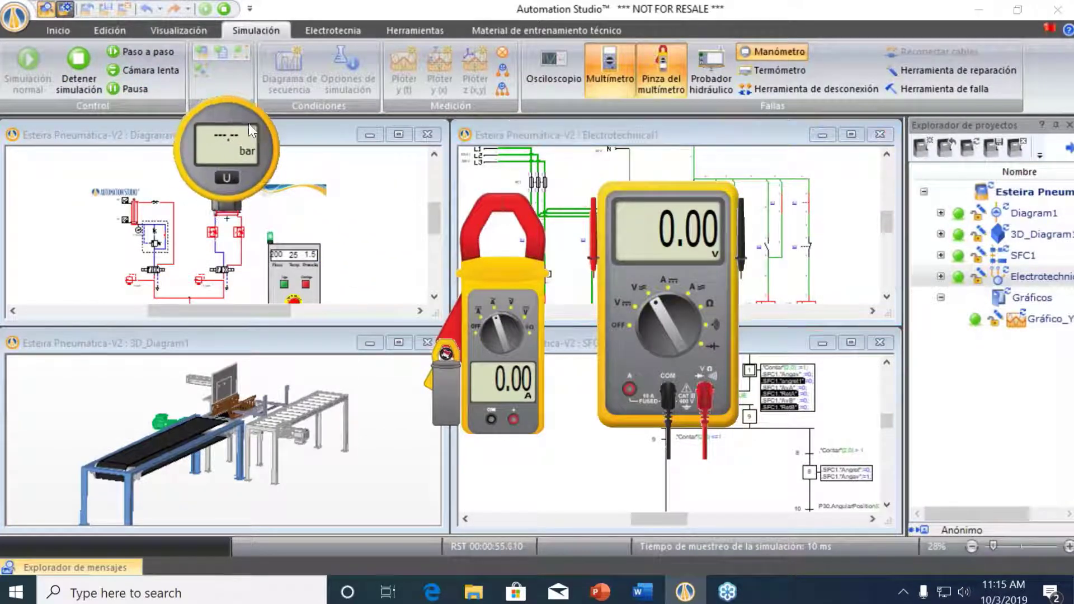
drag(248, 123, 425, 149)
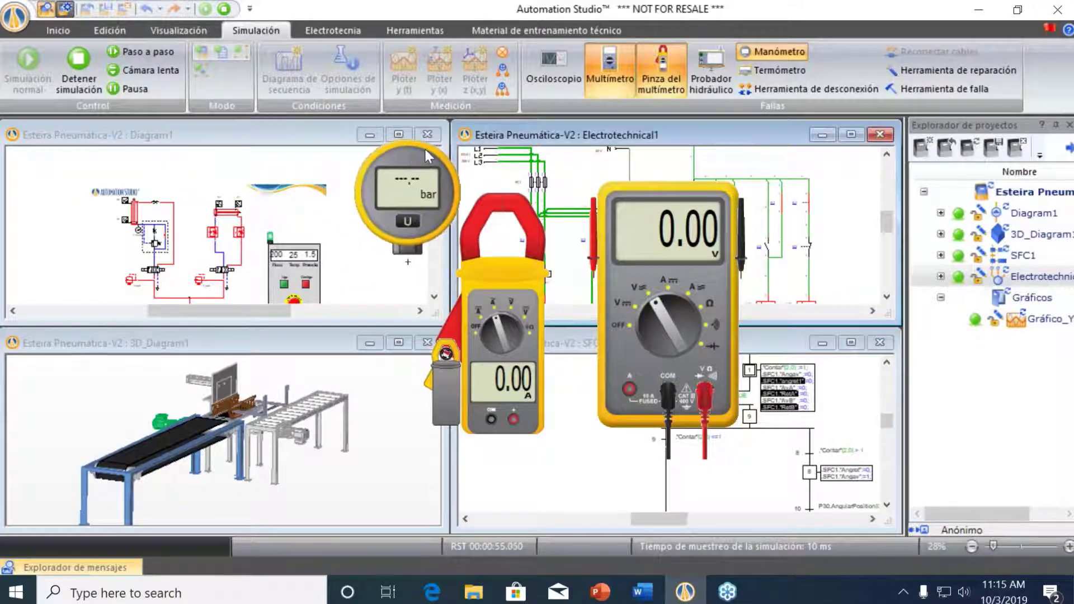
Turn the hydraulic tester on and off again, and put away the clamp multimeter and the multimeter
click(713, 61)
click(705, 67)
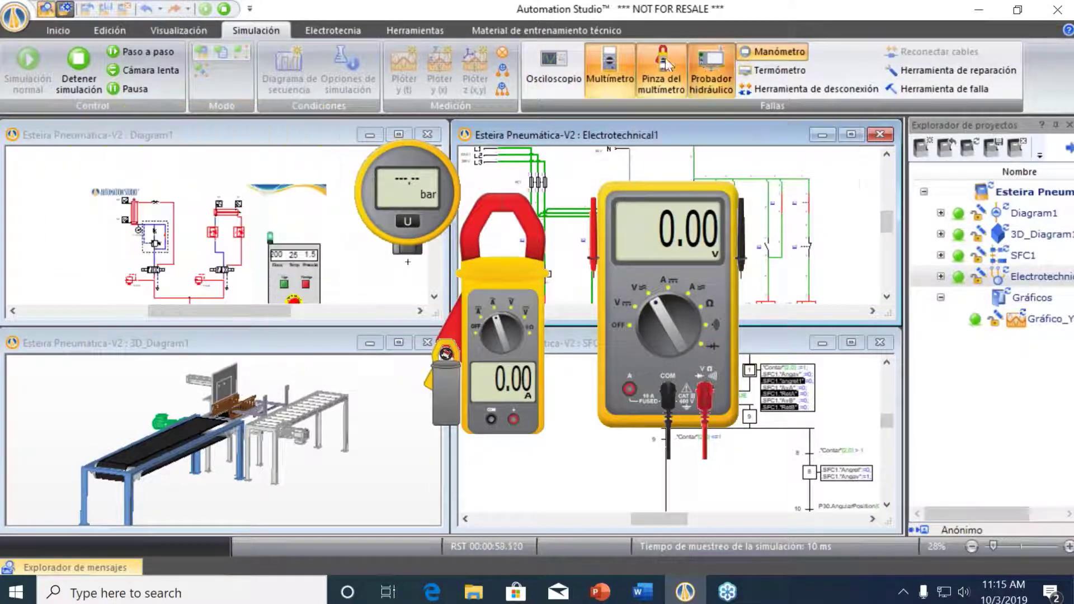
click(661, 65)
click(610, 56)
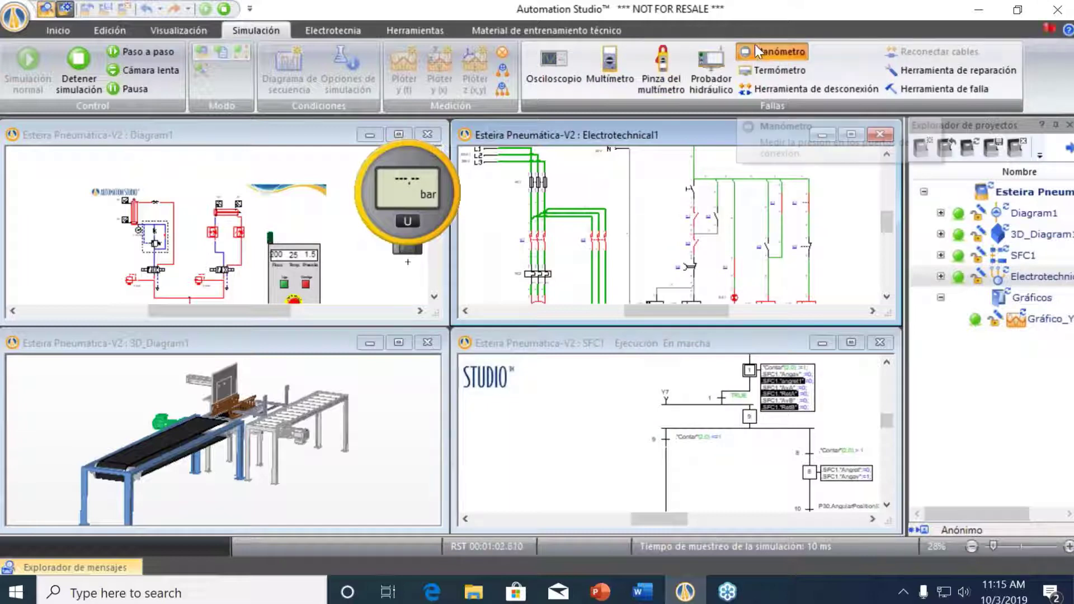
Bring up the oscilloscope and move it over the four project windows, and stop the simulation
click(551, 61)
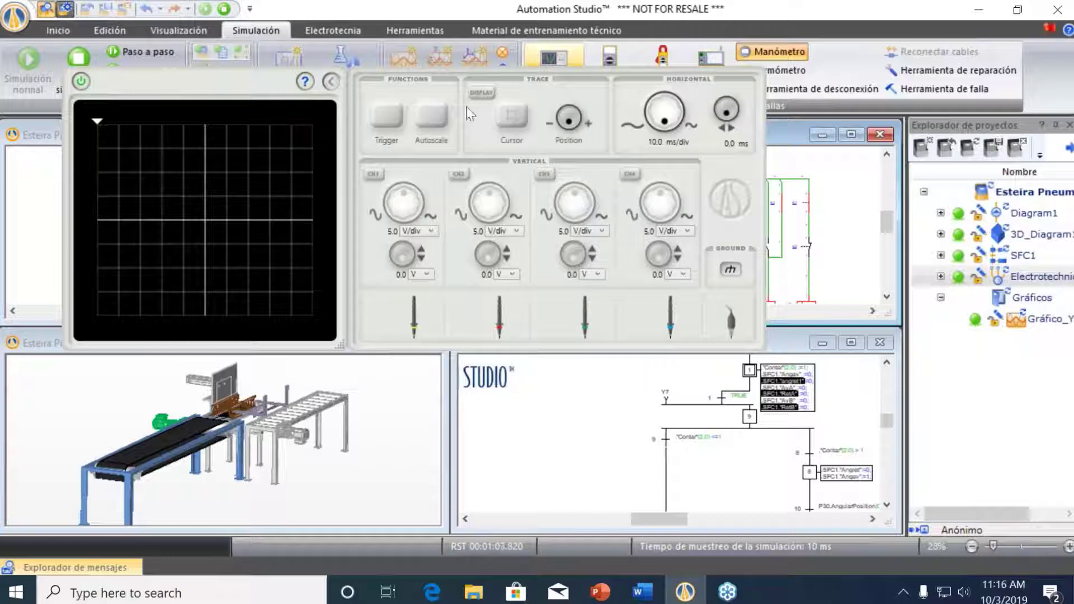
drag(85, 86, 148, 188)
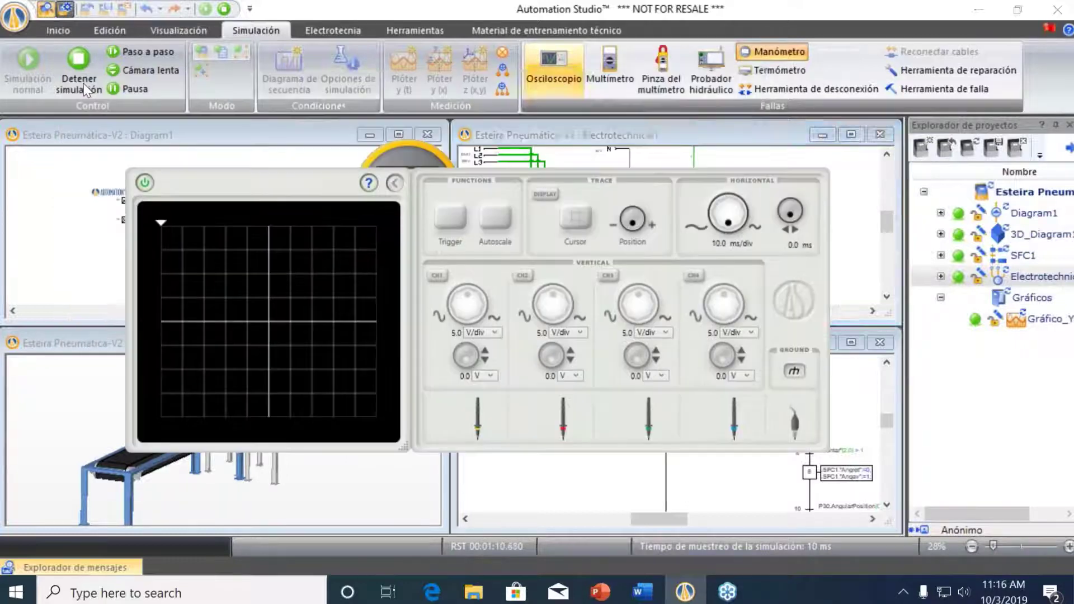
click(83, 83)
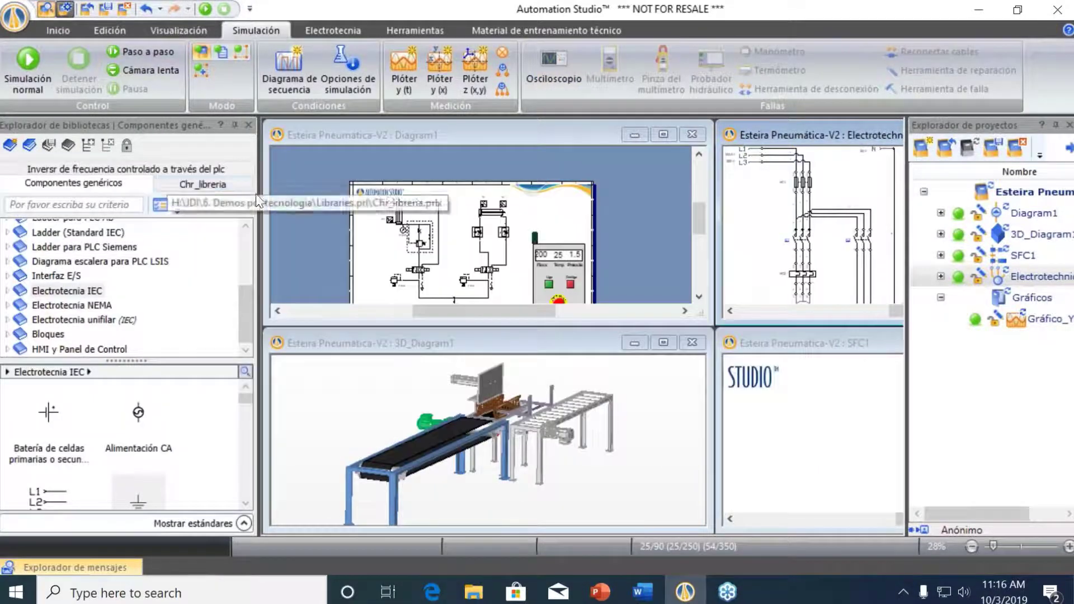
drag(461, 253, 462, 254)
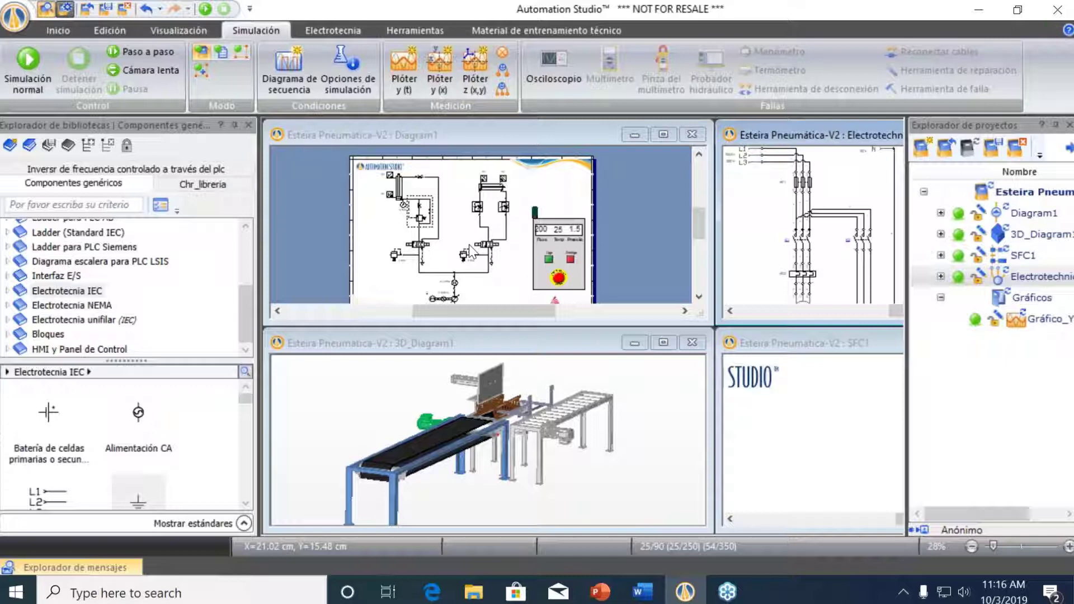
Show the technical training material commands and the support option for downloading Teachware courses
click(509, 28)
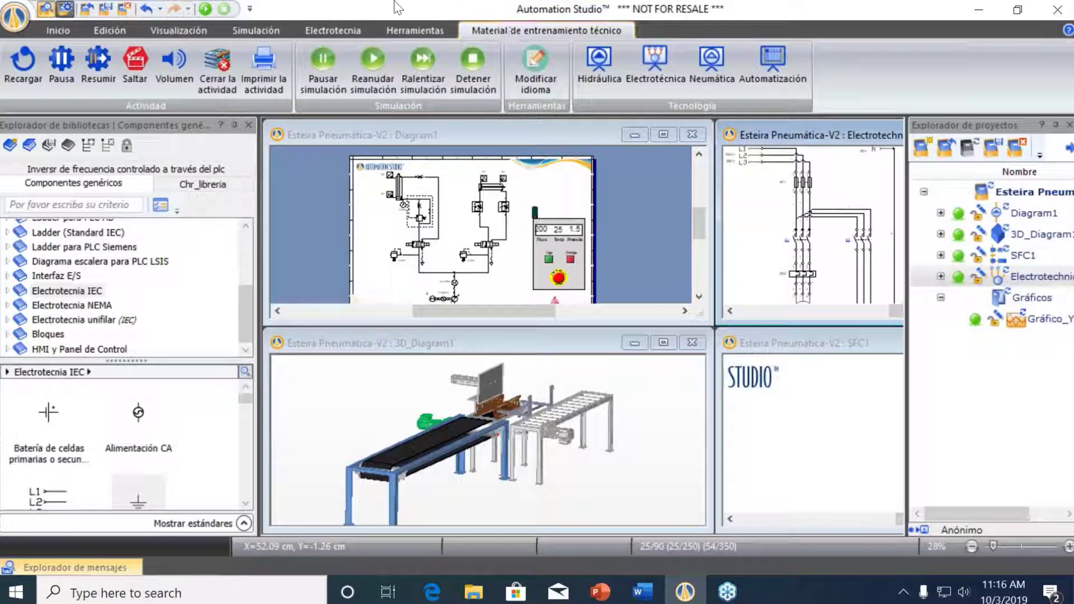
click(17, 18)
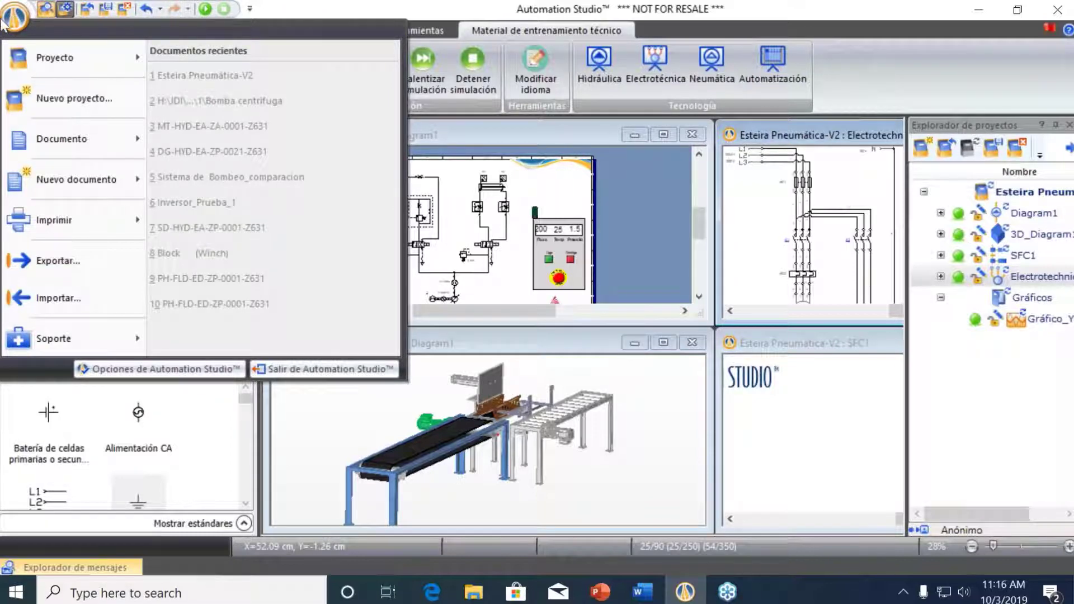
click(48, 338)
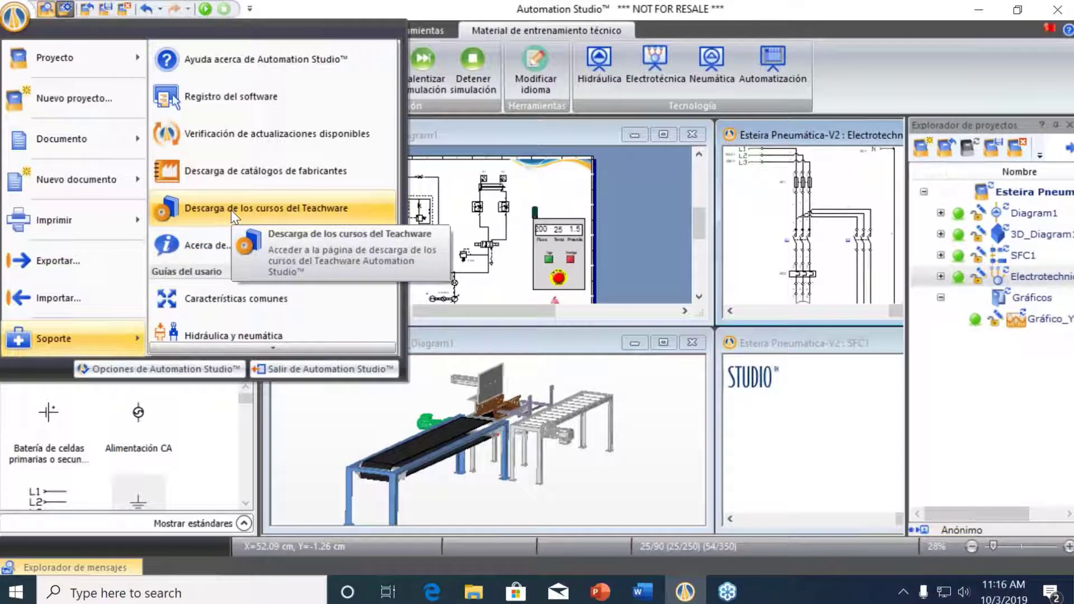
click(580, 127)
Open the hydraulic training activities catalogue, collapse Circuits, and expand its Physics and Circuit Drawing folders
click(533, 25)
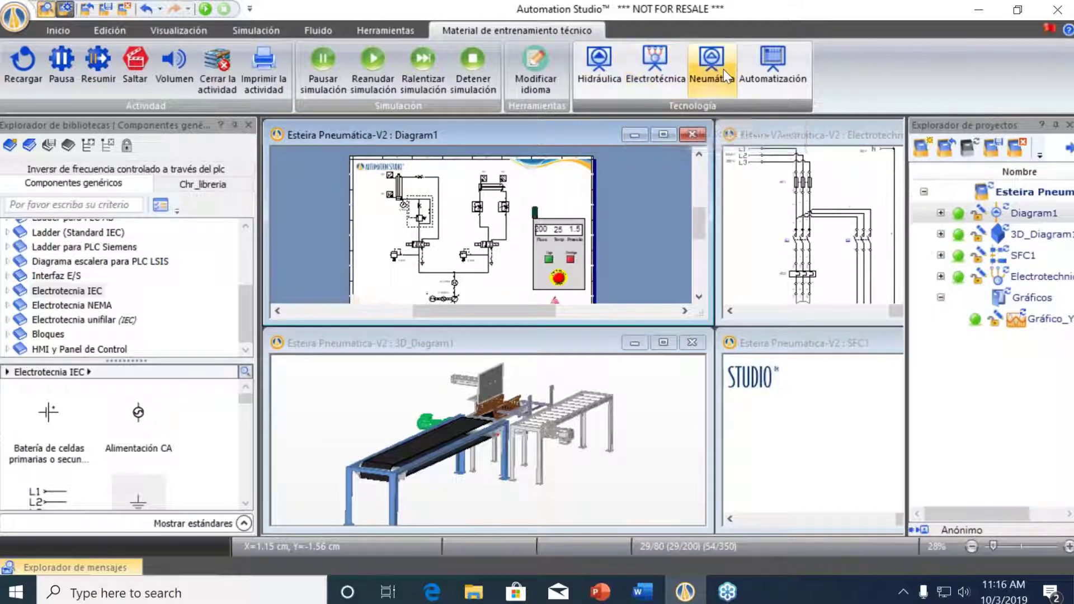
click(621, 79)
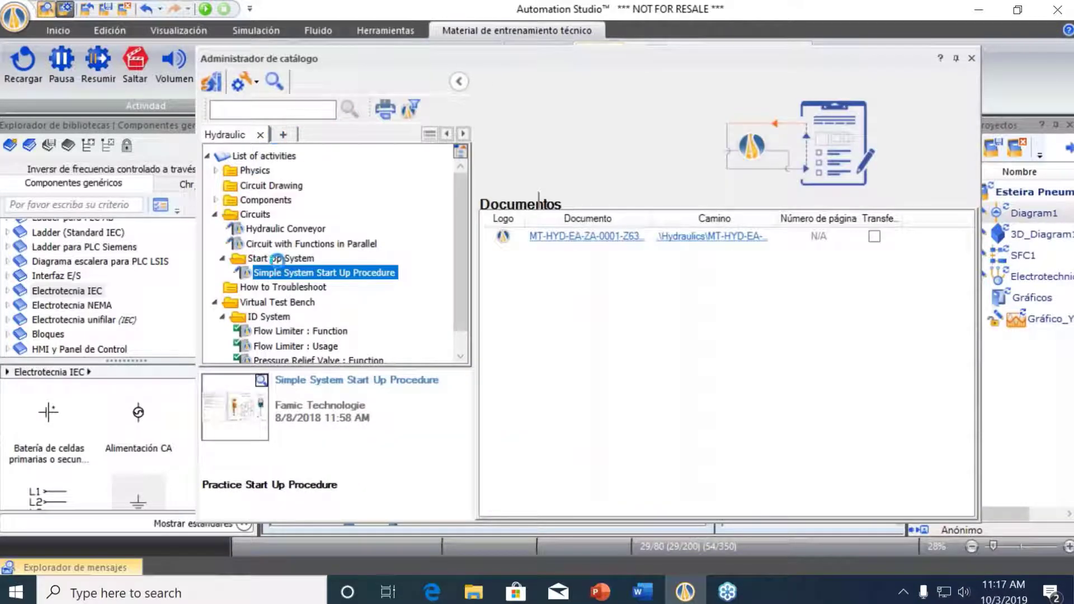
click(214, 215)
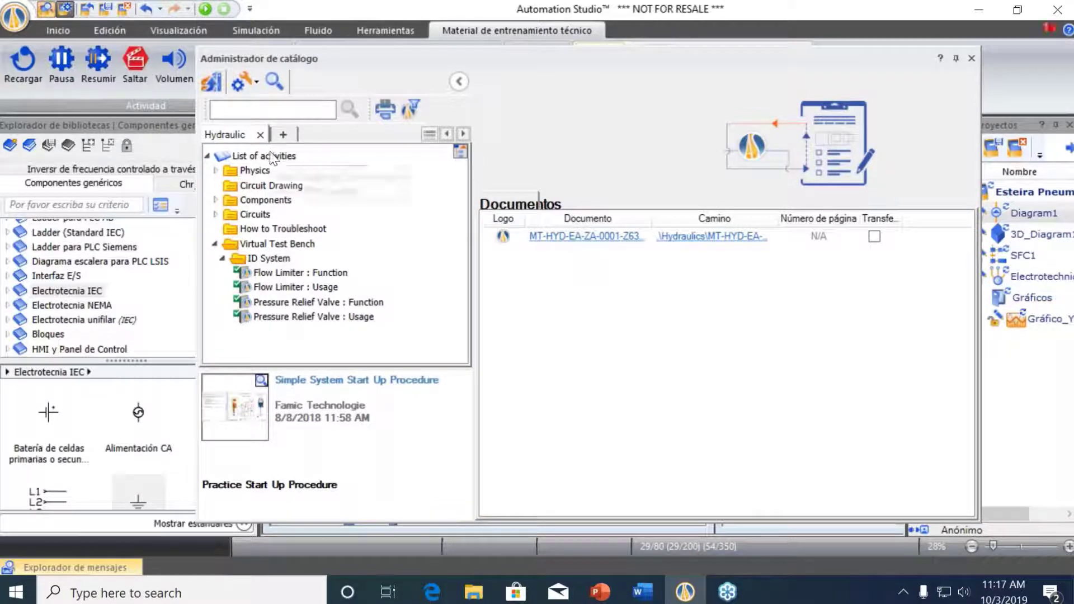
click(216, 171)
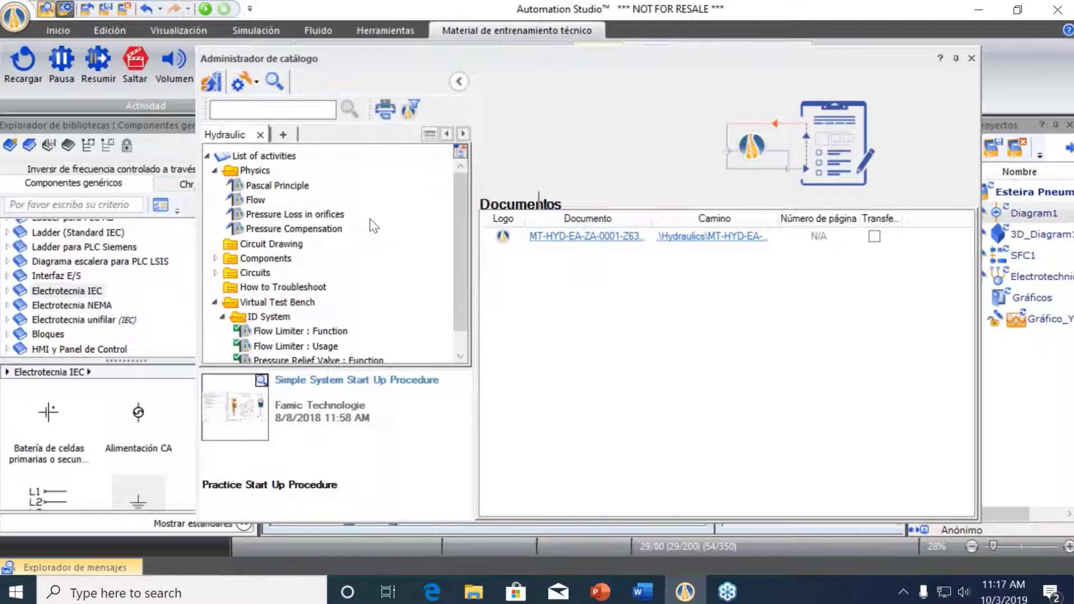
mouse_move(324, 219)
double_click(271, 244)
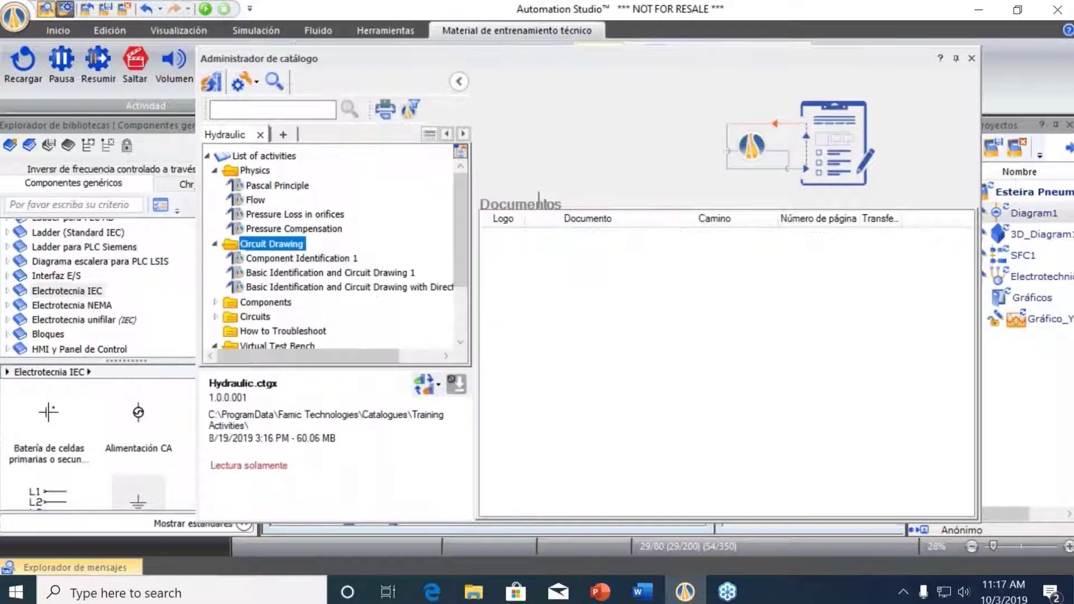
Expand the Components folder to view its categories, and collapse the Physics and Circuit Drawing folders
click(230, 305)
click(217, 303)
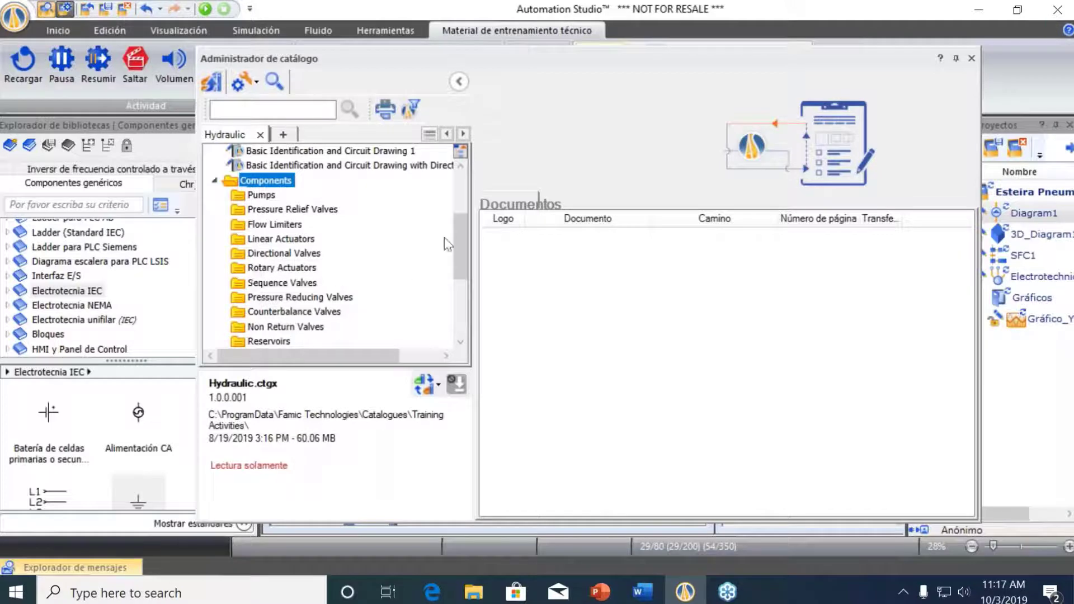
mouse_move(456, 240)
mouse_down()
mouse_move(464, 294)
mouse_move(478, 205)
mouse_up()
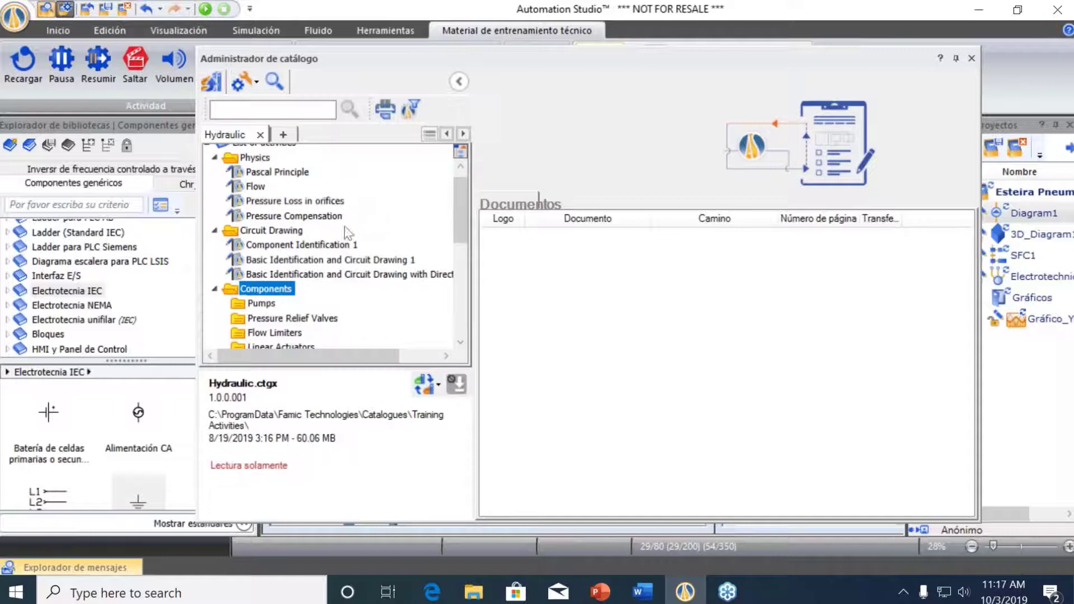
scroll(317, 253, up, 1)
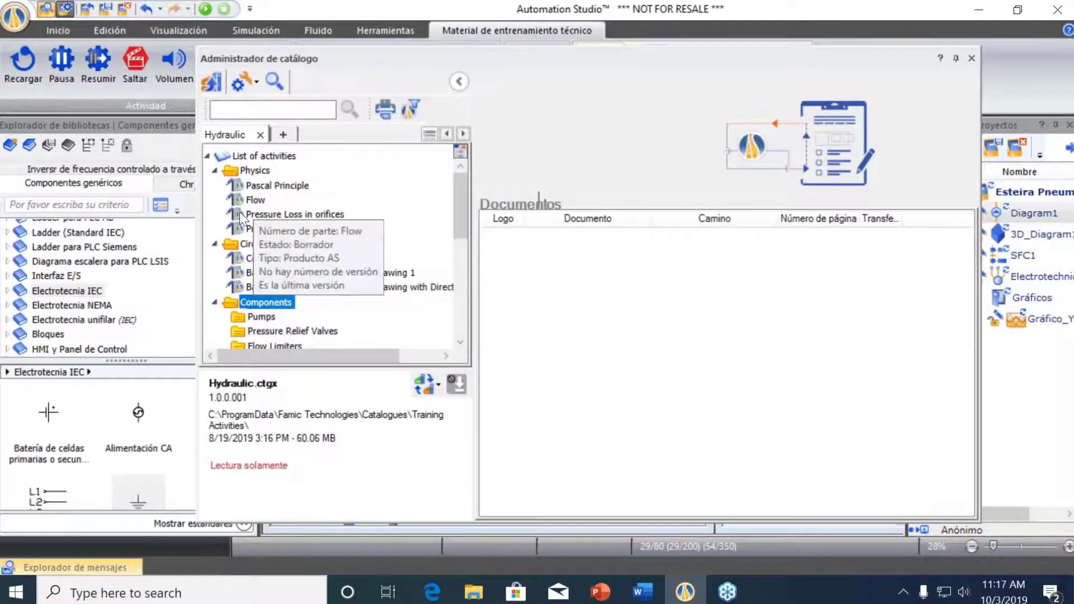
click(215, 171)
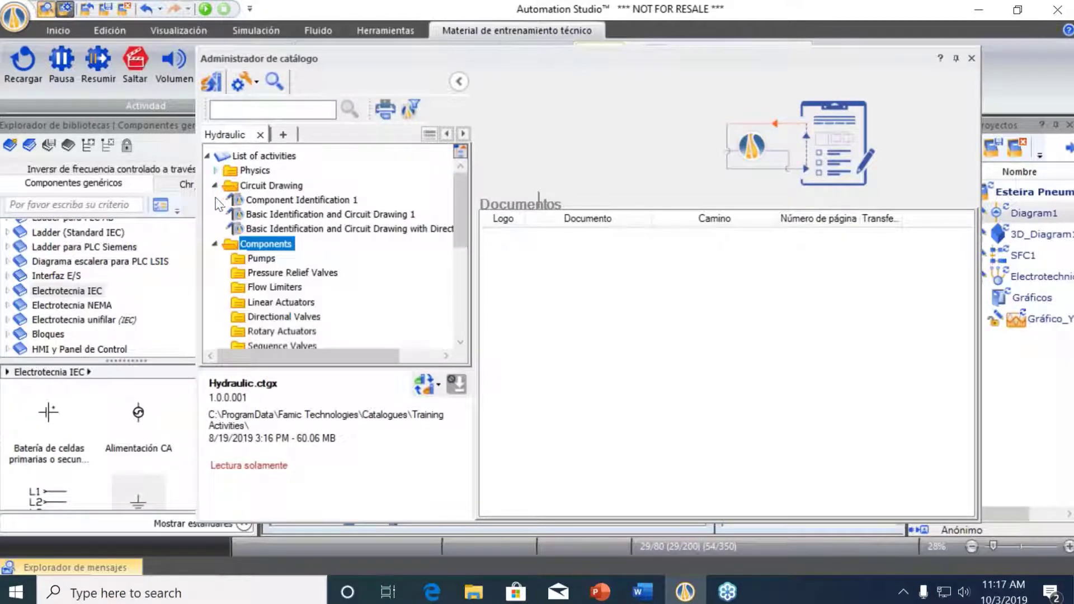
click(215, 187)
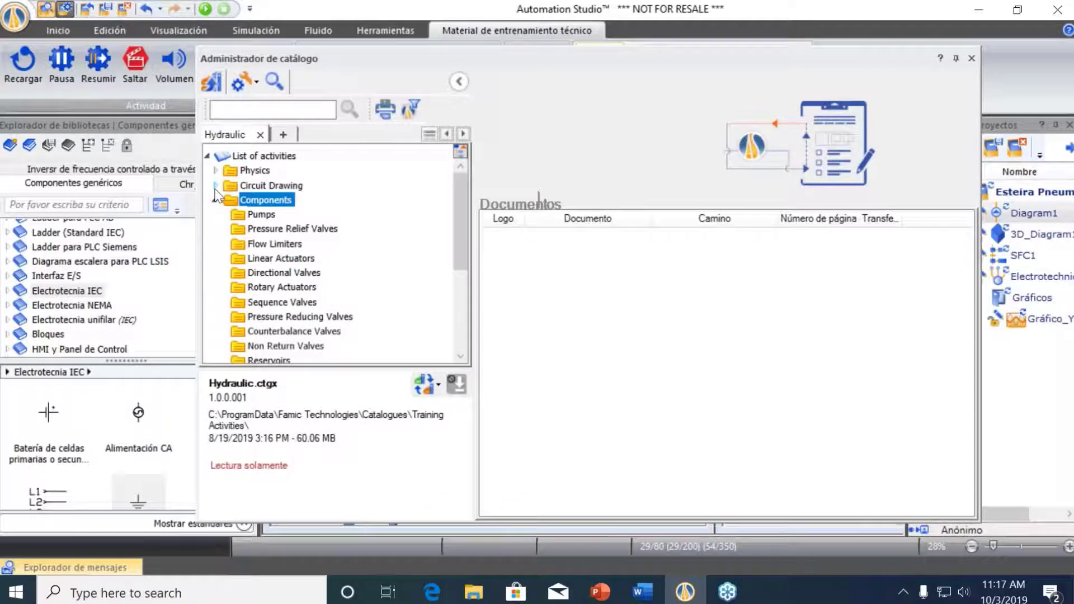
Expand the Pumps folder and look through its activities and the remaining component categories down to Virtual Test Bench
double_click(238, 217)
drag(459, 213, 462, 237)
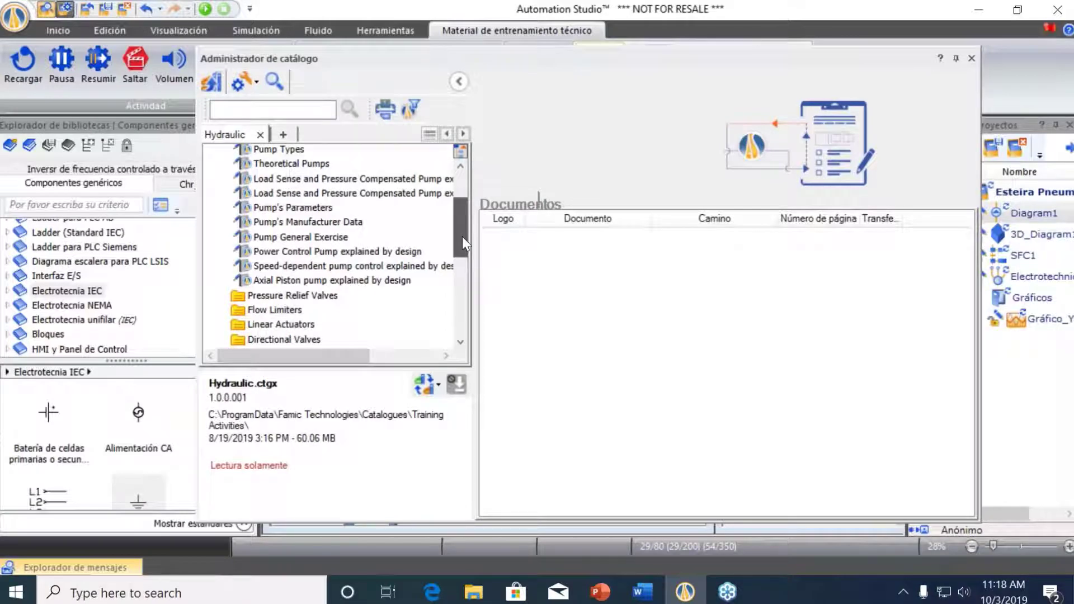
drag(462, 237, 465, 330)
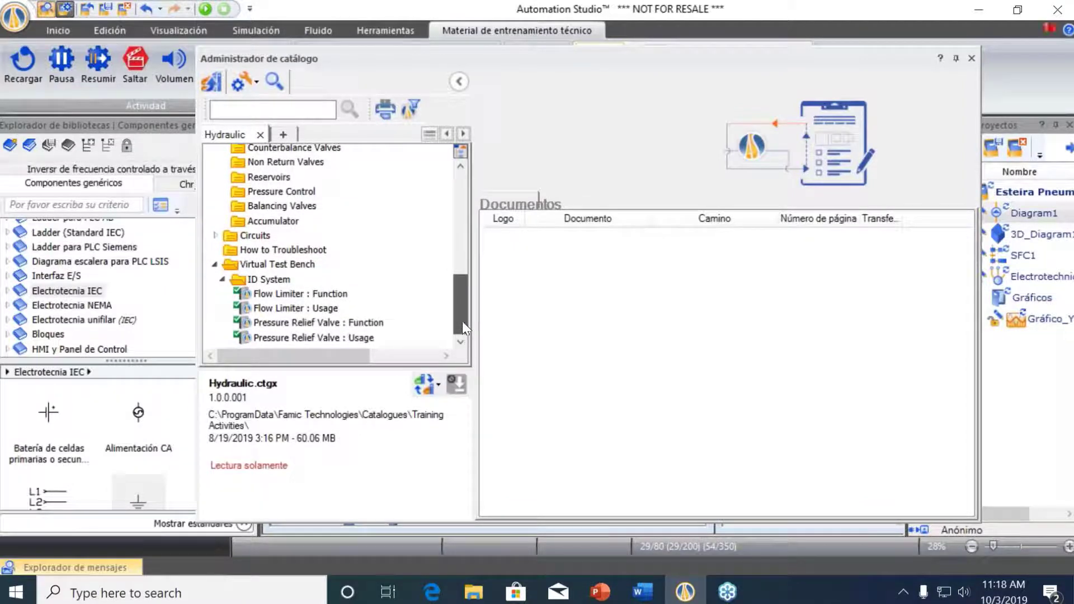
scroll(462, 321, up, 2)
drag(460, 300, 458, 294)
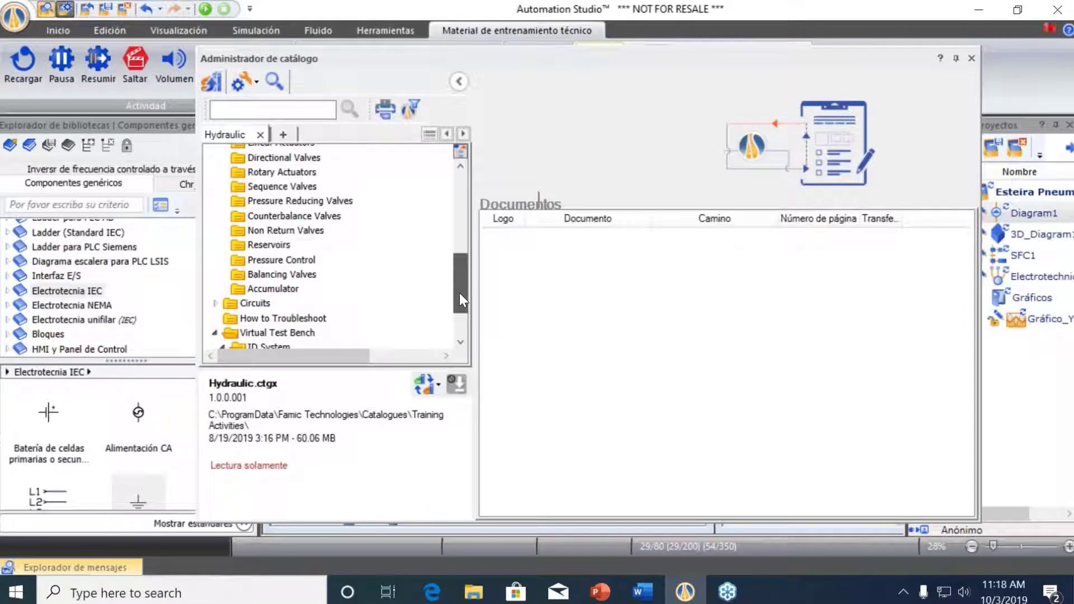
drag(459, 293, 456, 227)
Open the Pump's Parameters activity document, start the activity and dismiss its introduction to show the whole worksheet
click(305, 231)
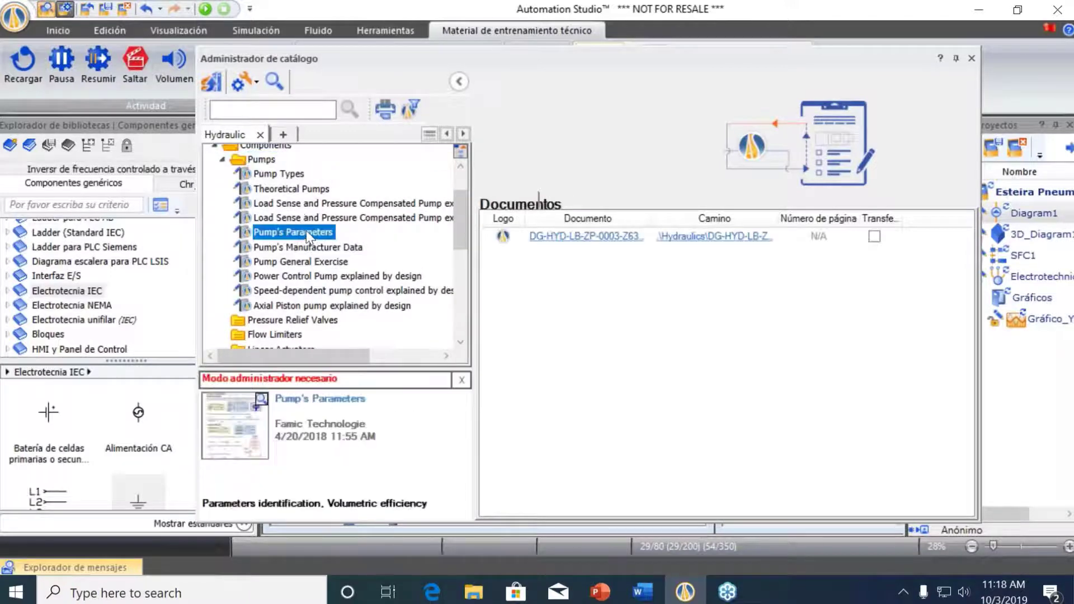
click(585, 236)
click(559, 332)
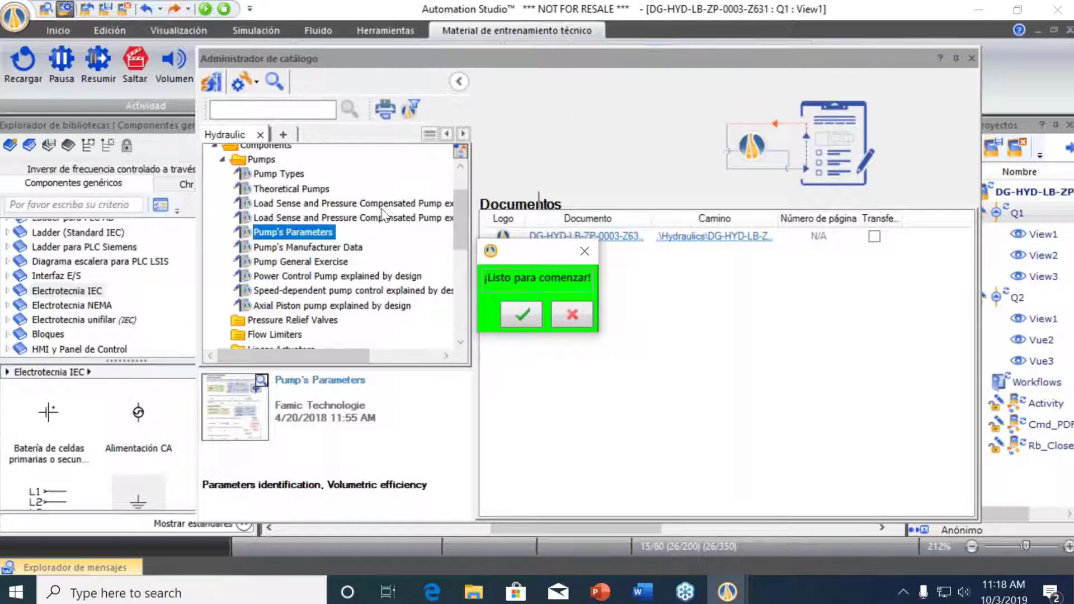
click(513, 317)
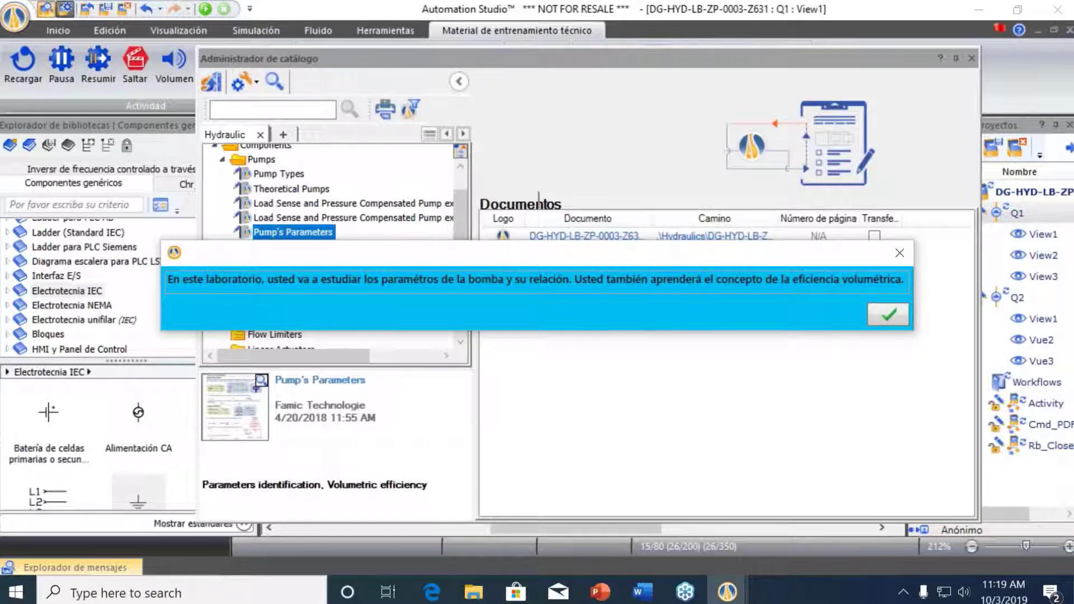
click(900, 253)
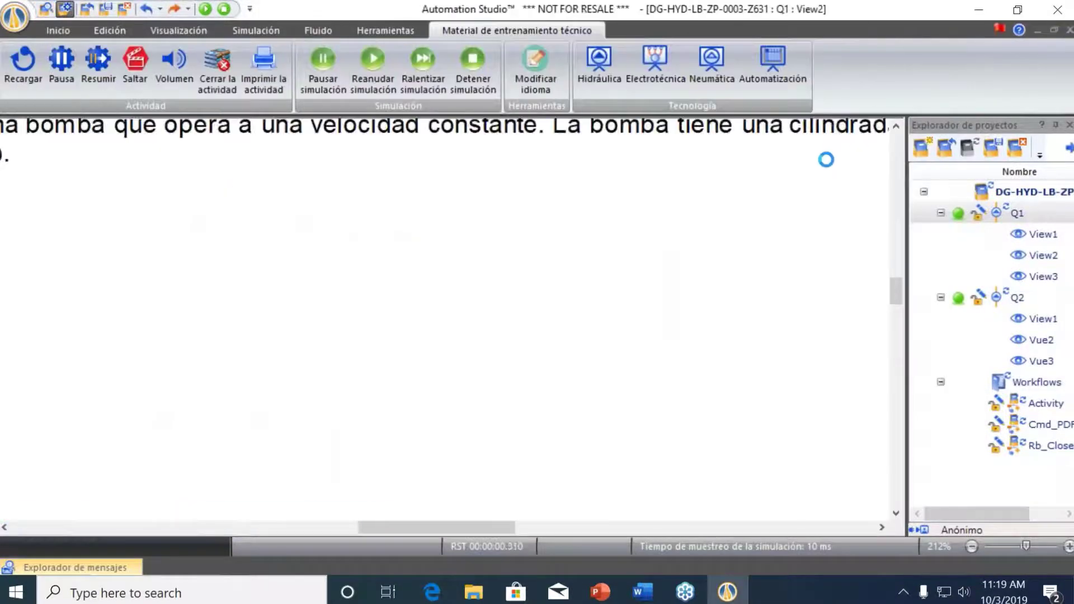
scroll(558, 453, down, 2)
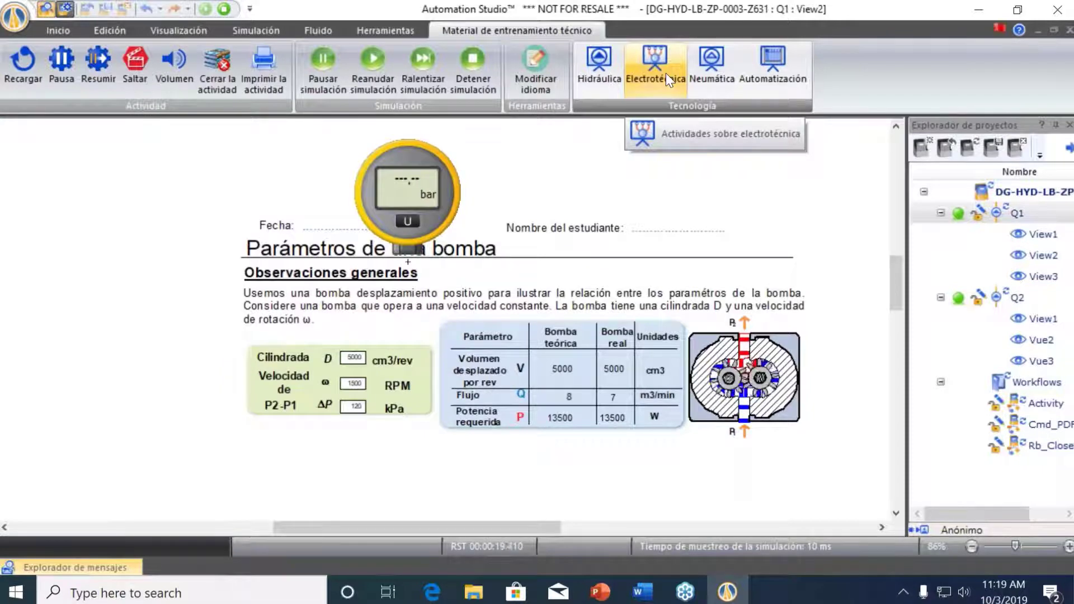
Open the process manager and add a FlowChart to the empty workflow template
click(415, 26)
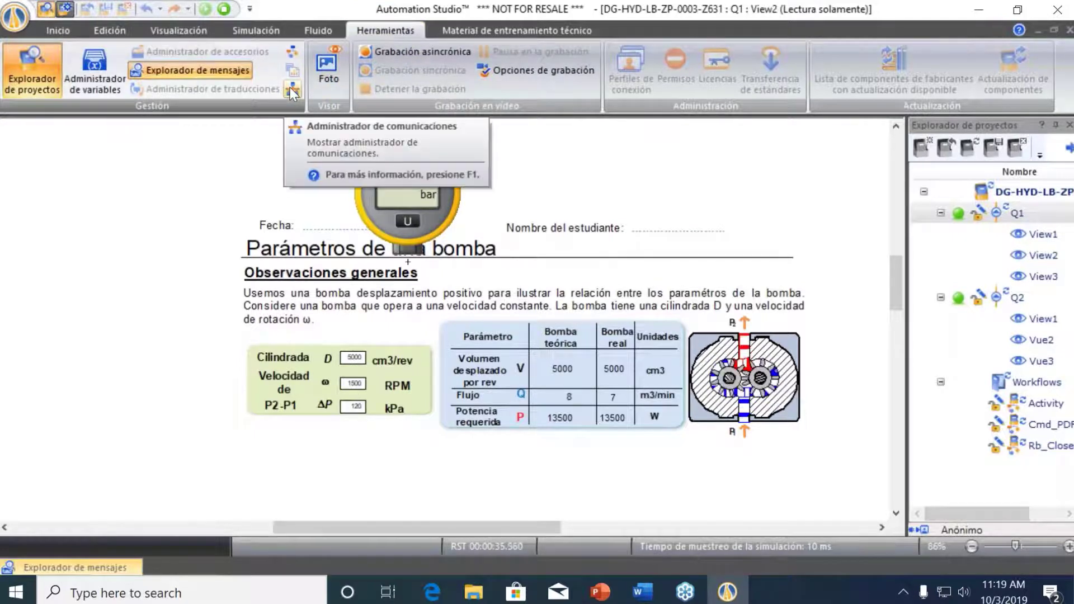
click(291, 52)
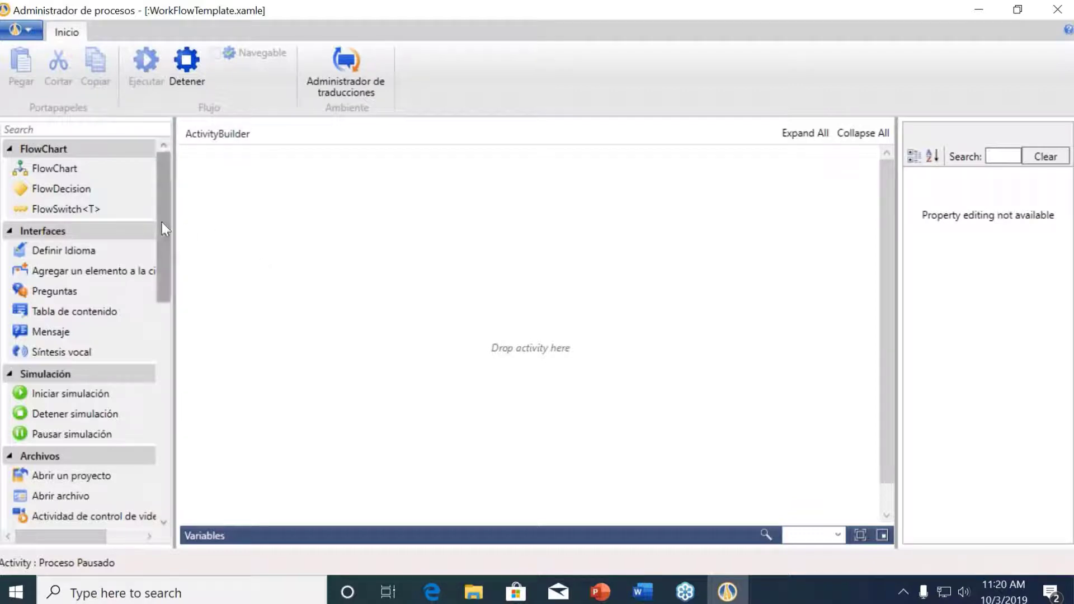
click(79, 170)
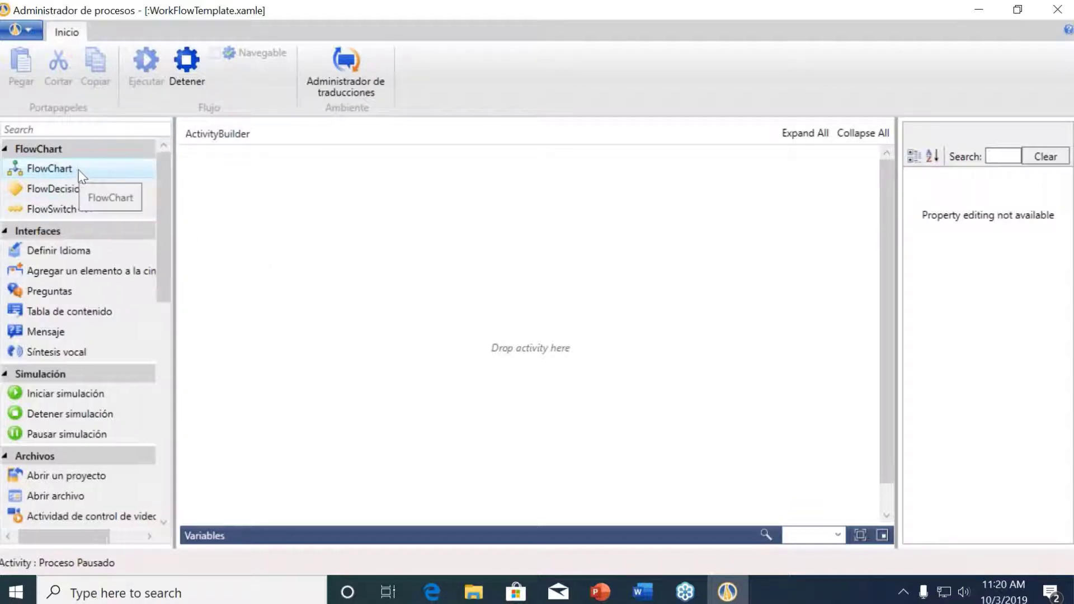
drag(67, 175, 500, 200)
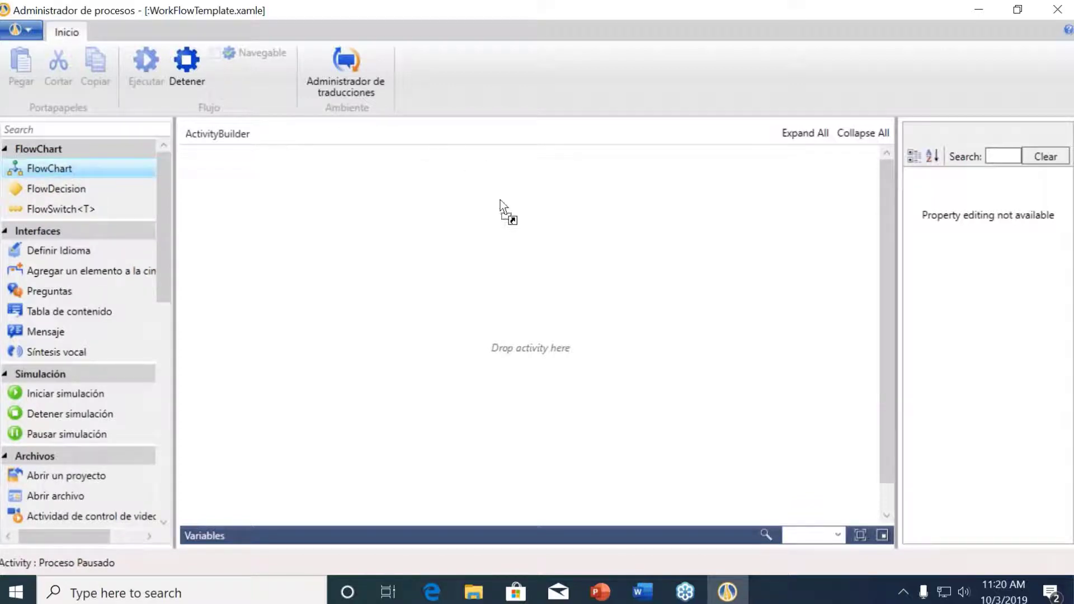
drag(516, 238, 517, 239)
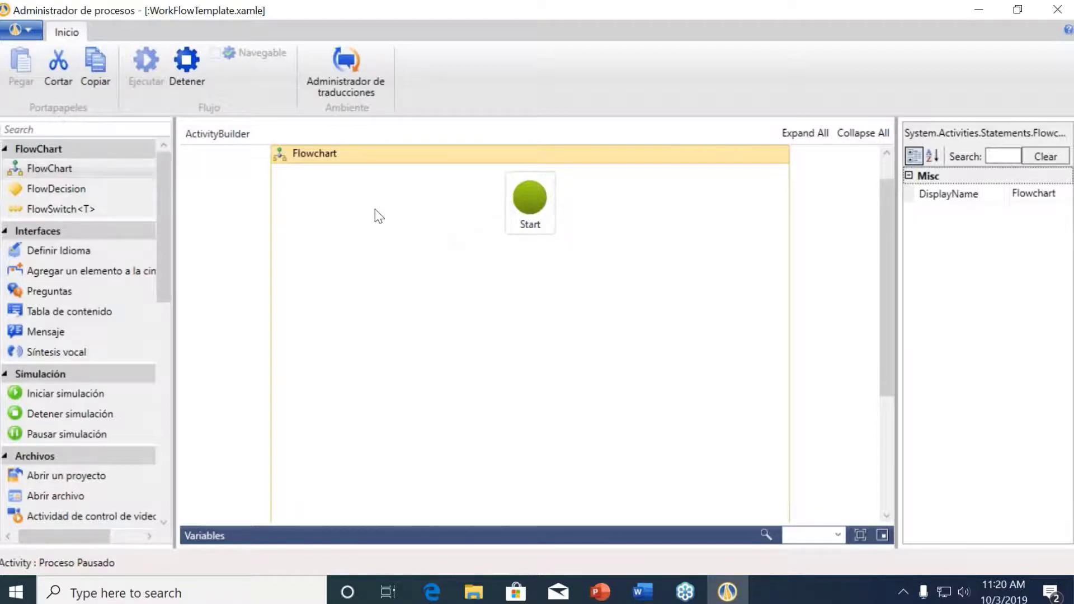
Add a FlowDecision linked from Start in the flowchart, and place a Definir Idioma activity below it
click(81, 191)
drag(82, 191, 542, 283)
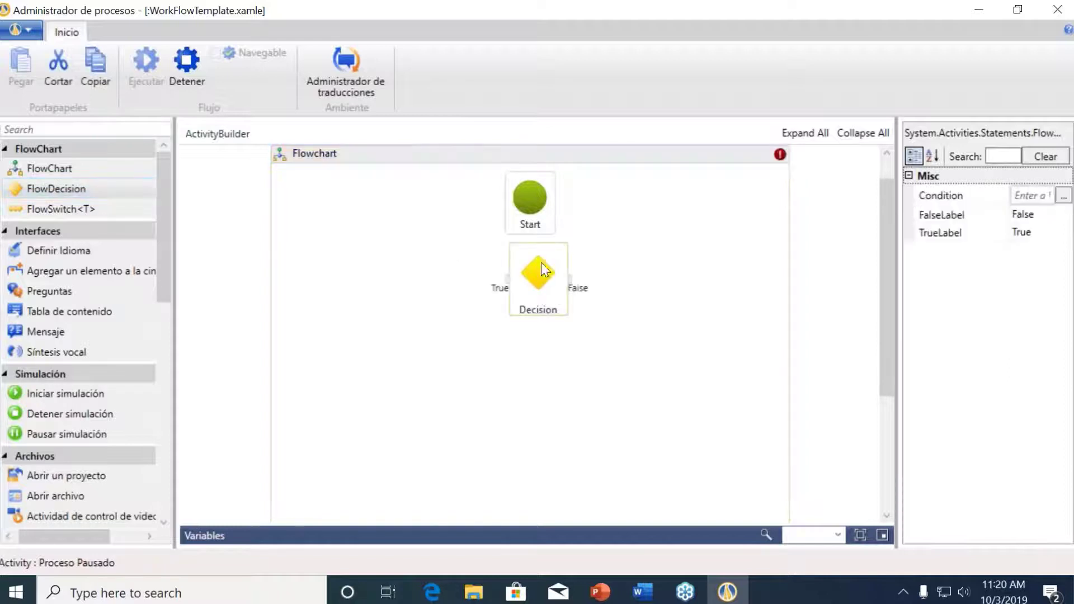
drag(531, 233, 538, 275)
click(486, 356)
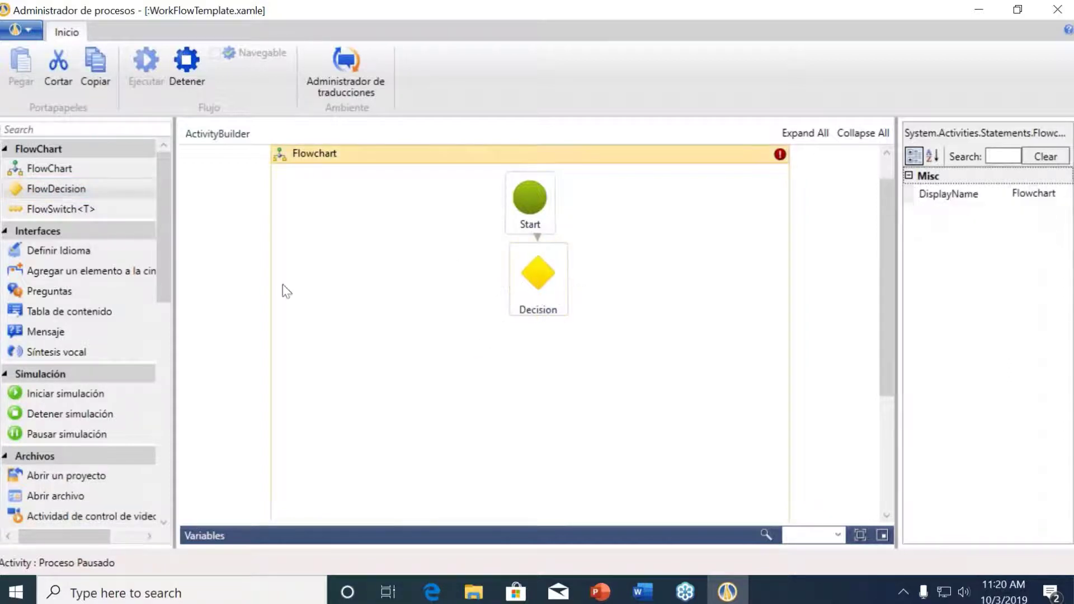
drag(69, 253, 538, 381)
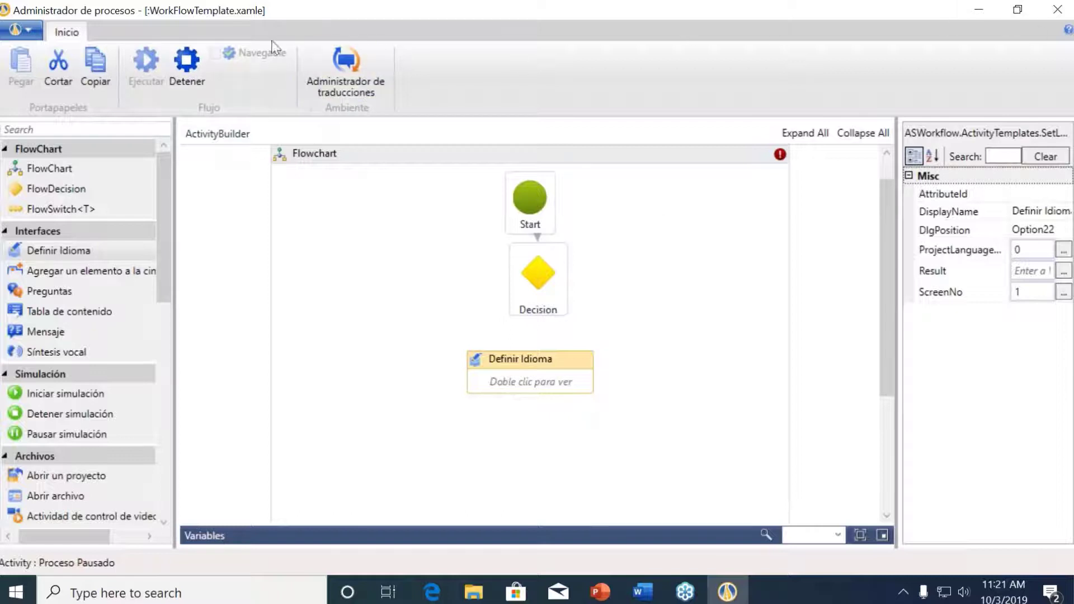
Stop the running process and close the process manager without saving the workflow changes
click(186, 62)
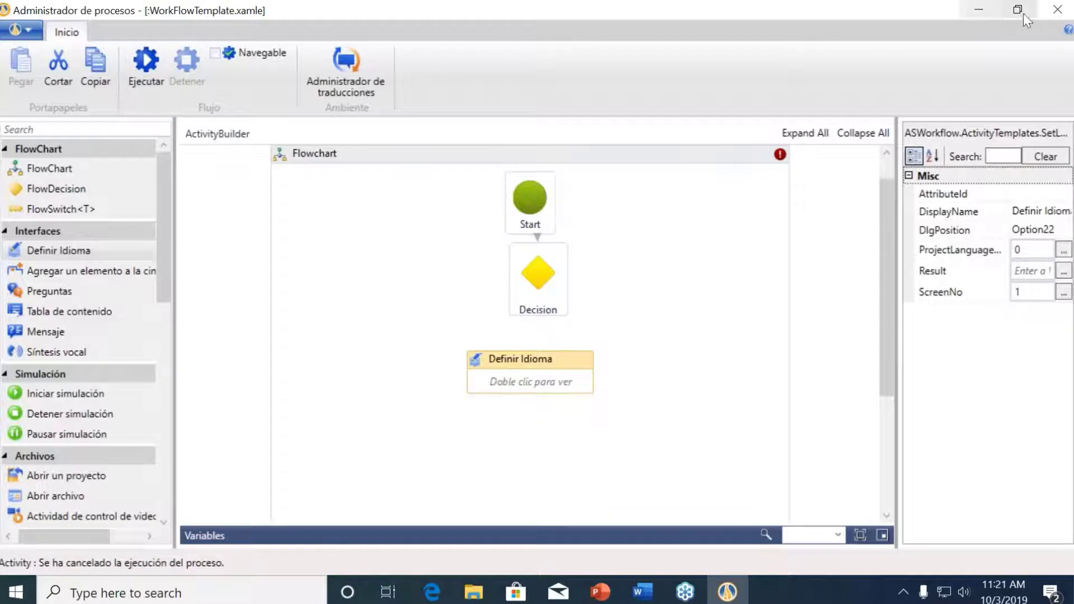
click(1051, 10)
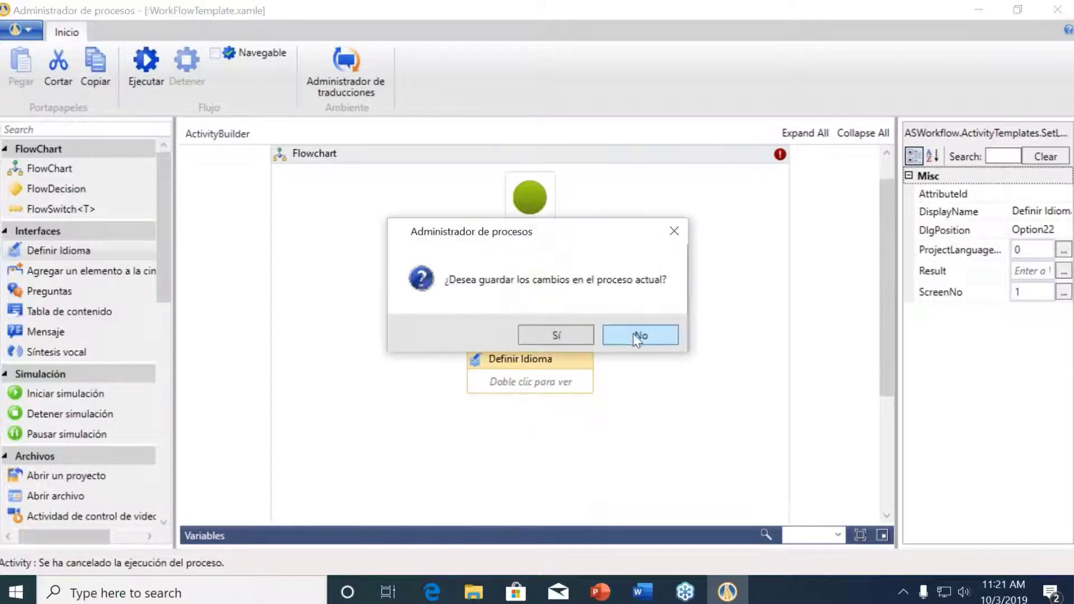
click(639, 337)
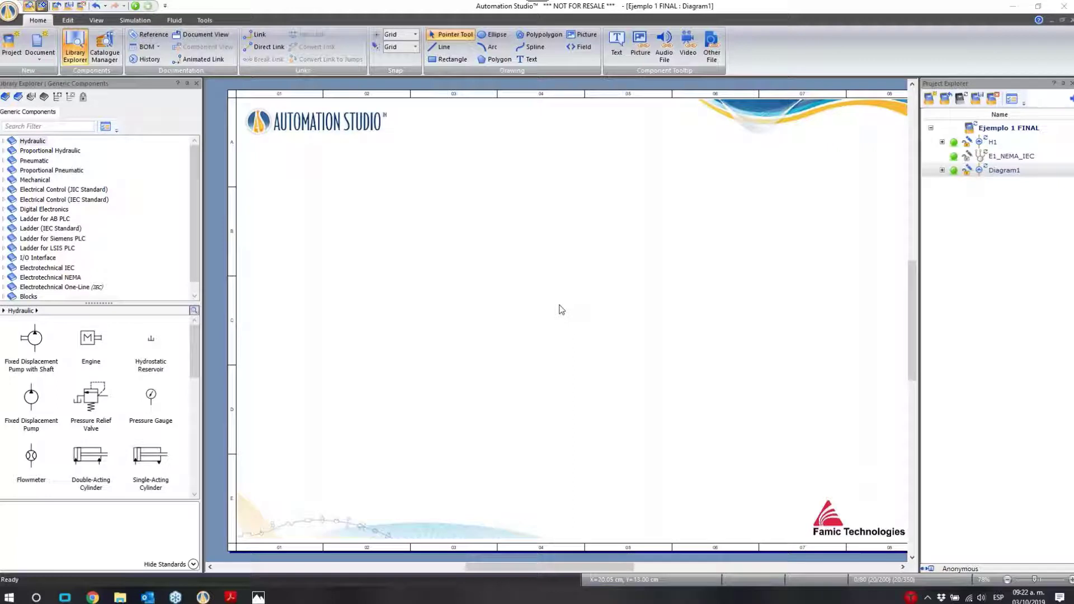
click(982, 598)
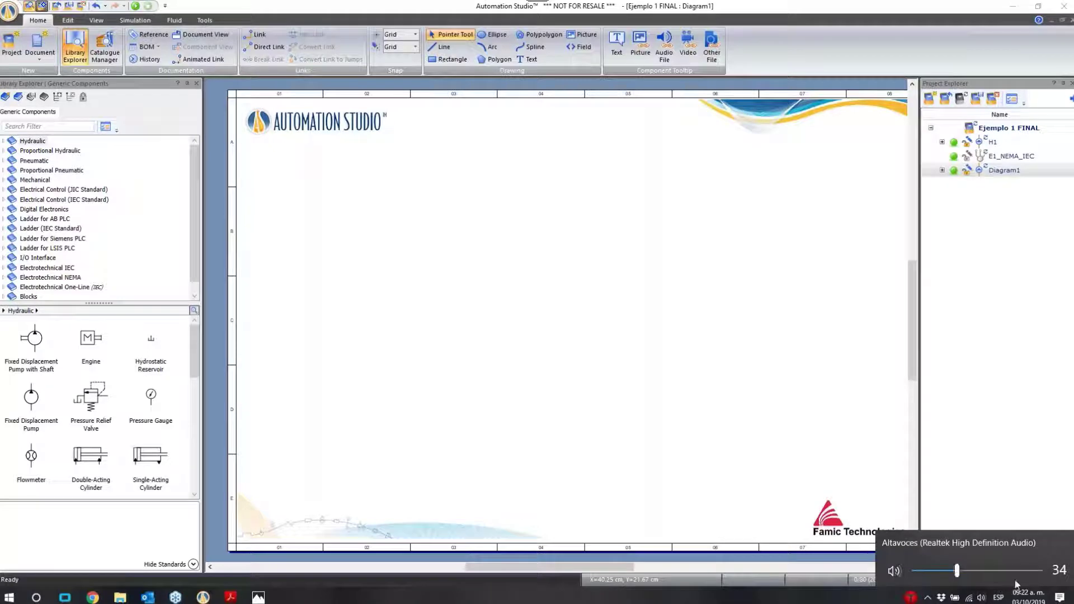
click(895, 574)
click(896, 573)
click(896, 573)
click(896, 573)
click(1057, 283)
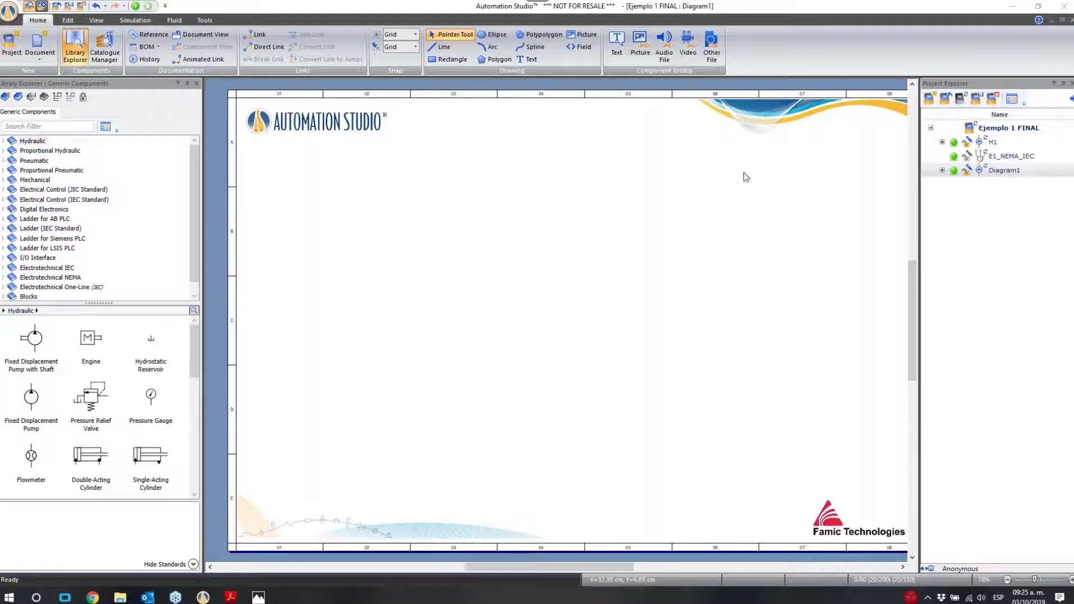
Narrow the Project Explorer so that most of the Diagram1 sheet fits in the drawing area
drag(1002, 84, 1061, 339)
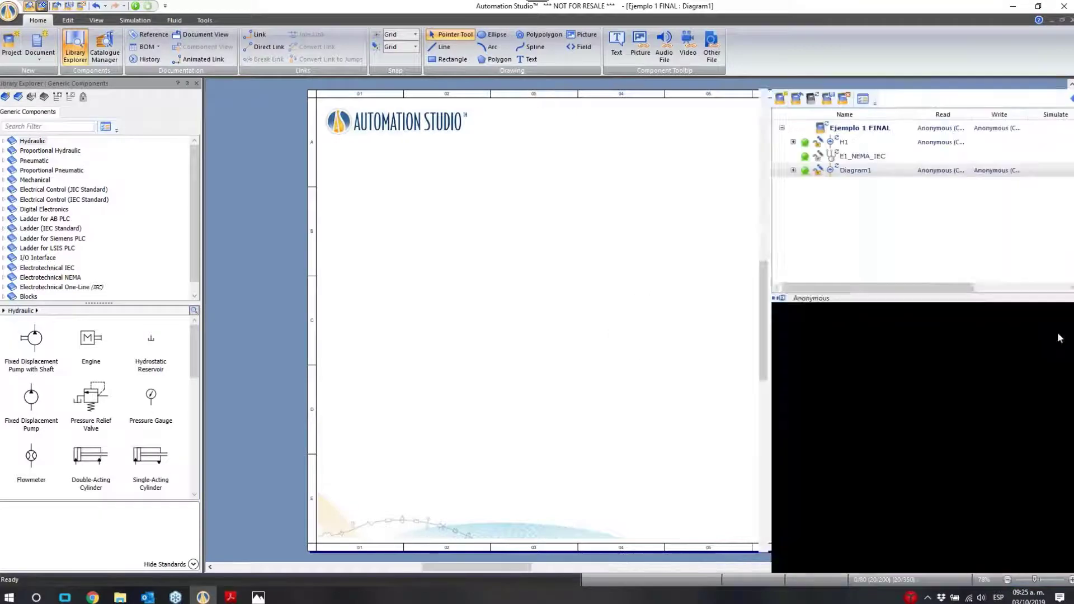
drag(770, 235, 912, 231)
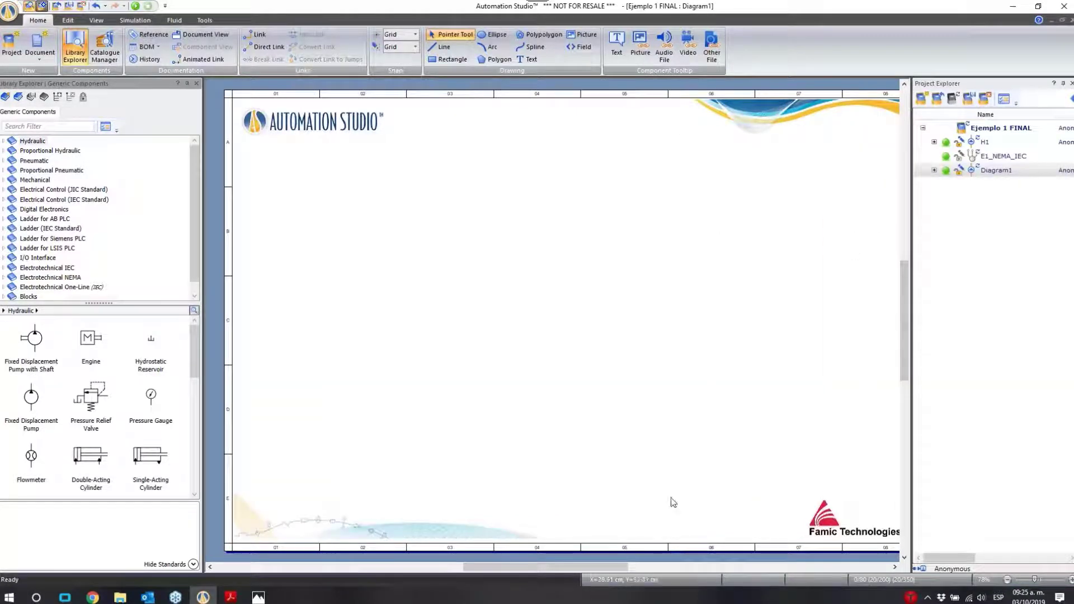
drag(609, 564, 615, 565)
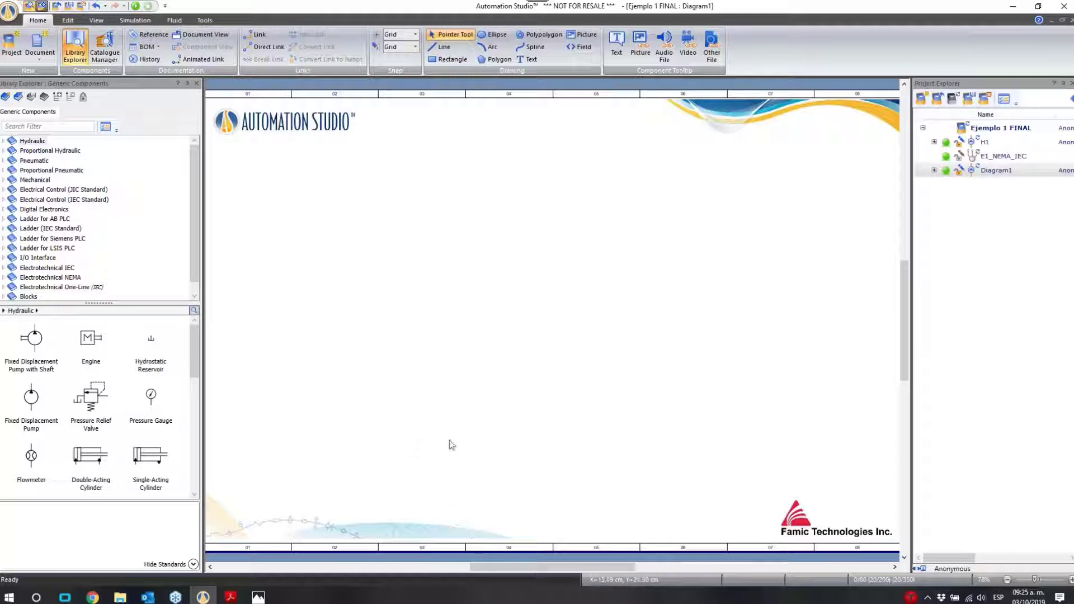
Switch to Photos to view the valve manifold picture IMG_5590.JPG, and close the picture
mouse_move(258, 597)
click(258, 598)
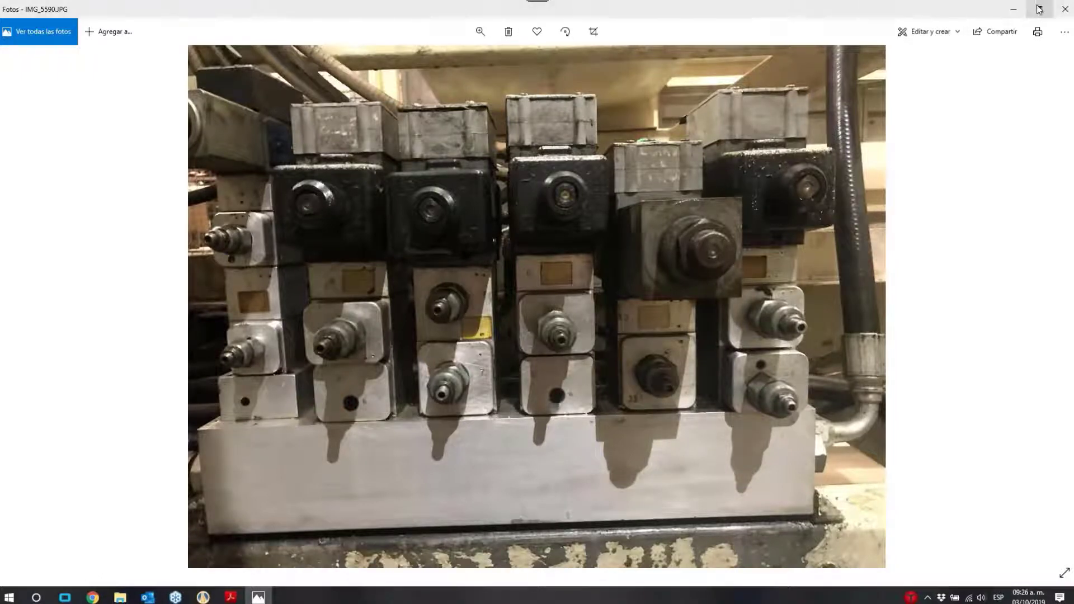
click(1067, 11)
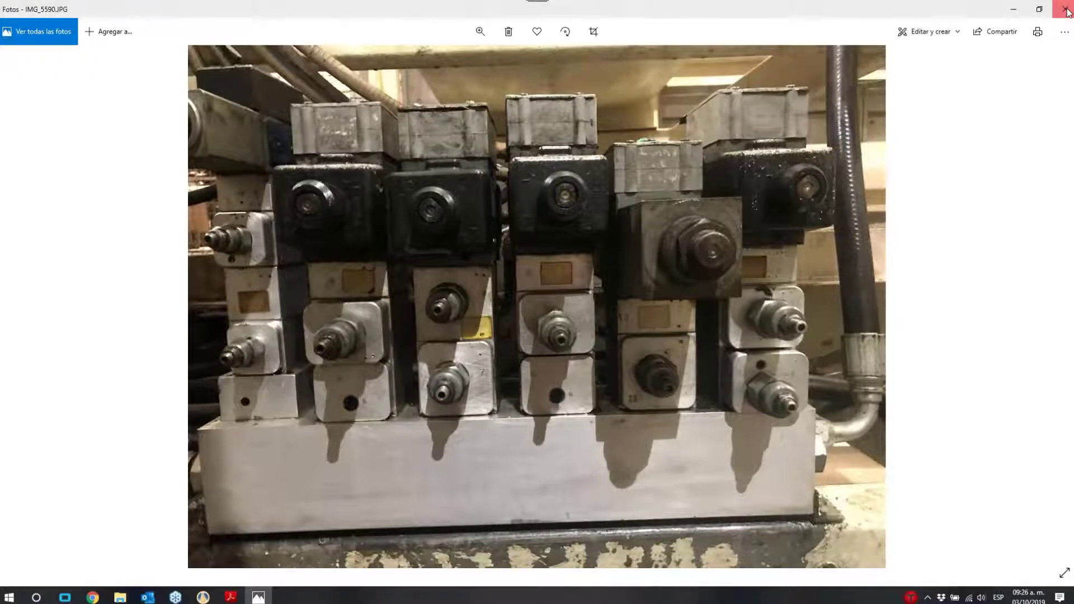
click(1068, 10)
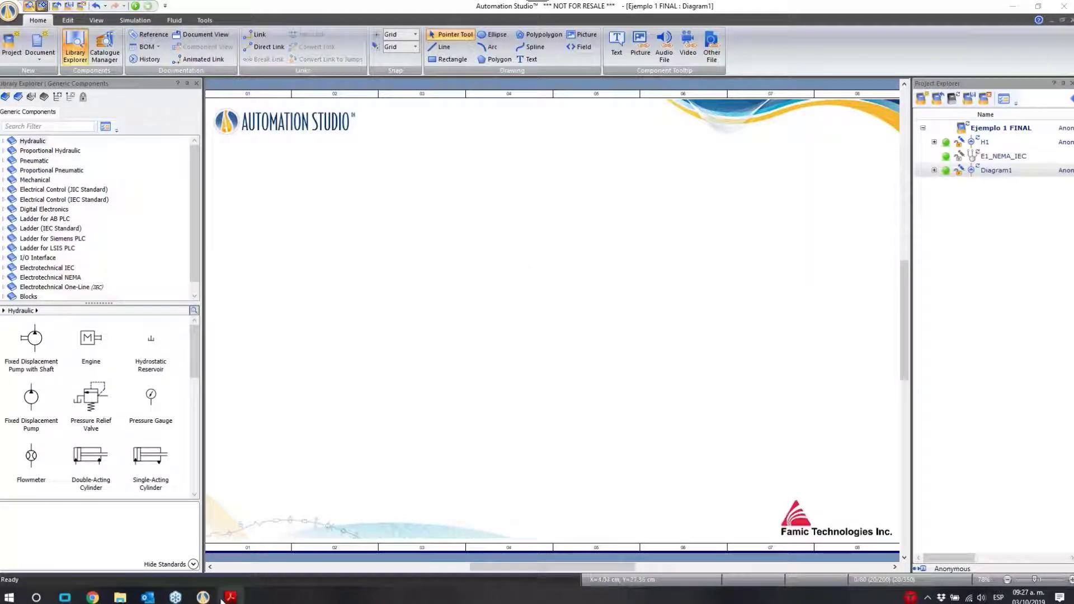
Switch to File Explorer and open the 0 Puertaria folder inside 1_Coleccion de planos
mouse_move(128, 598)
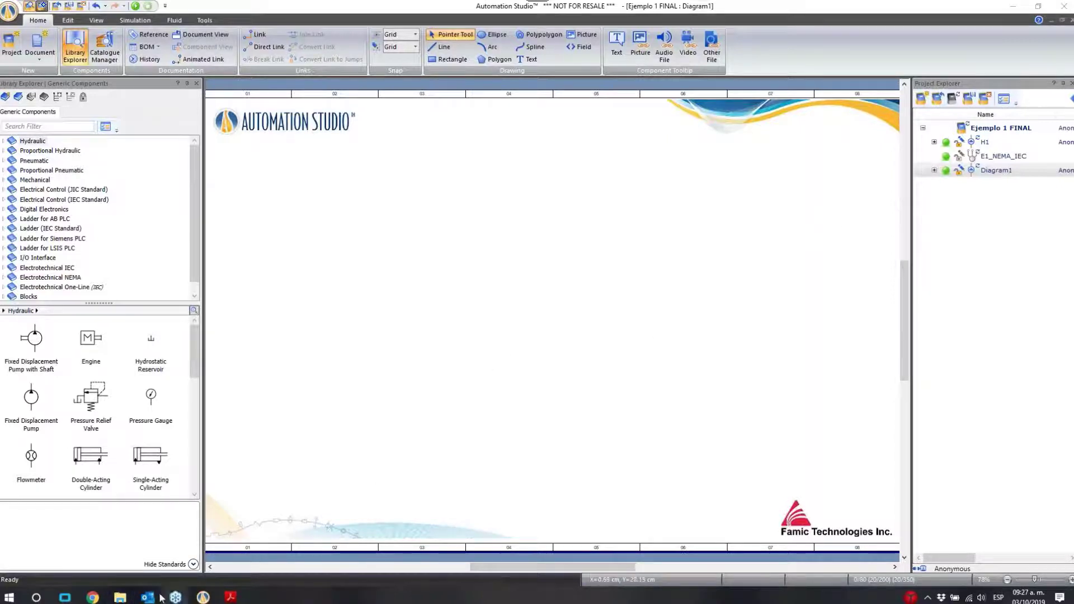
click(116, 597)
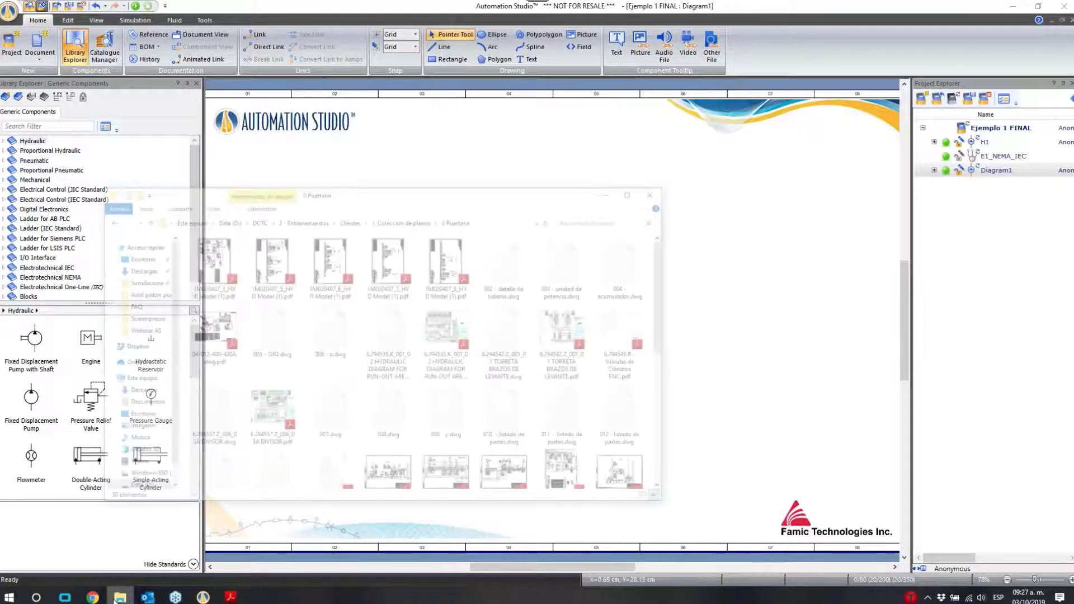
click(441, 158)
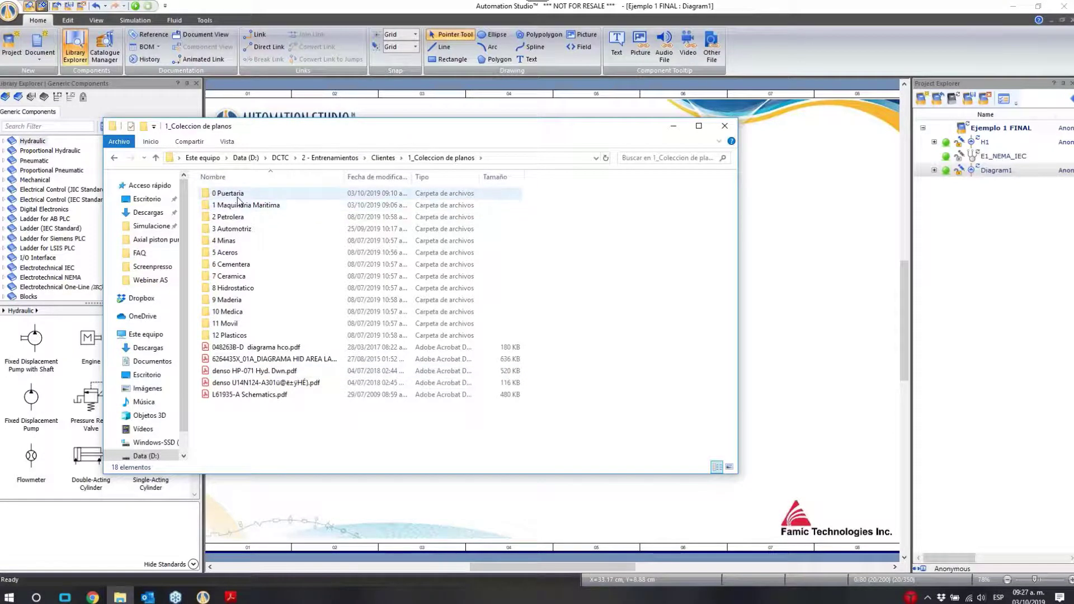
double_click(228, 193)
scroll(445, 289, down, 5)
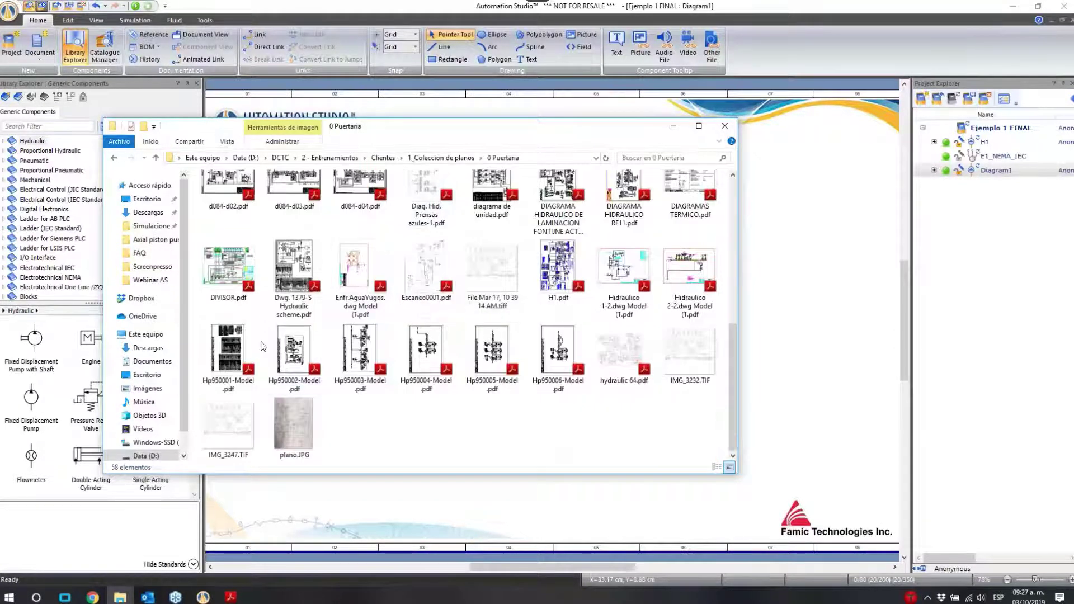
Open the six PDFs Hp950001-Model to Hp950006-Model in Adobe Acrobat Reader DC and close the duplicate Hp950004-Model document
click(229, 349)
shift+click(569, 364)
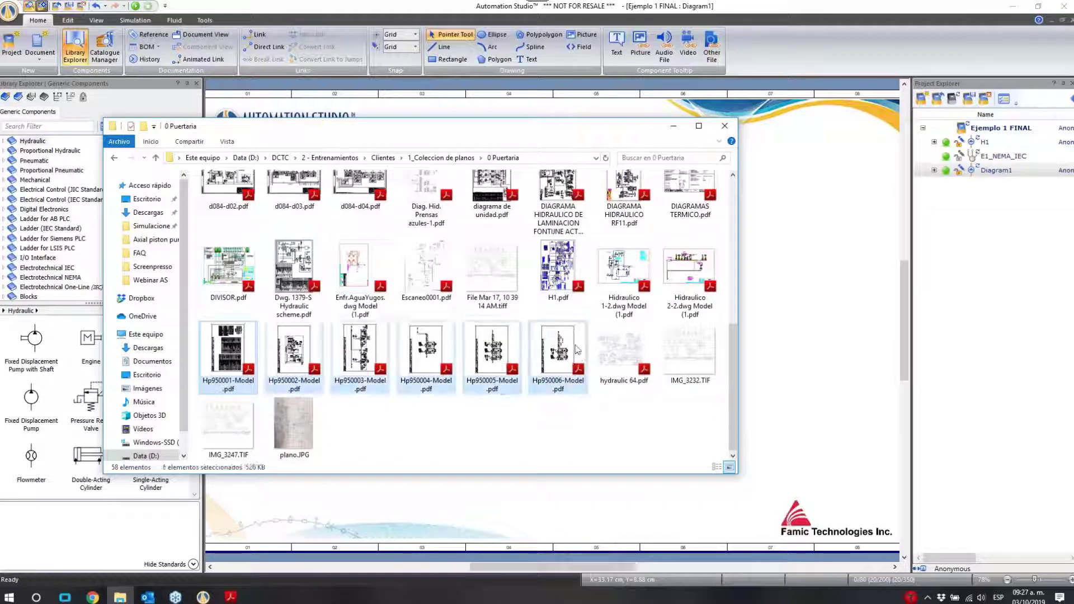
right_click(575, 347)
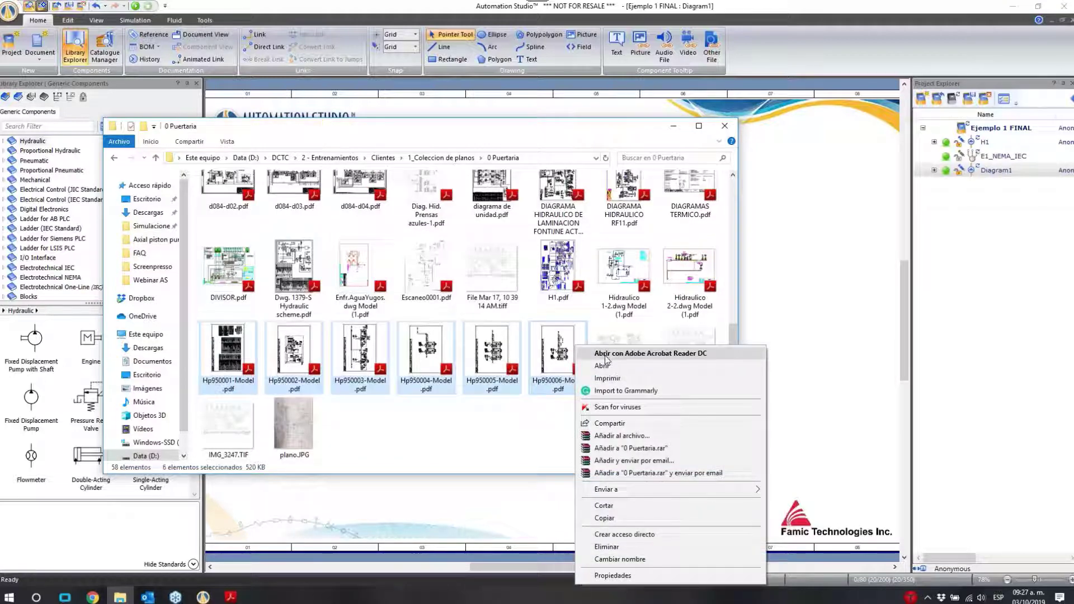
click(604, 356)
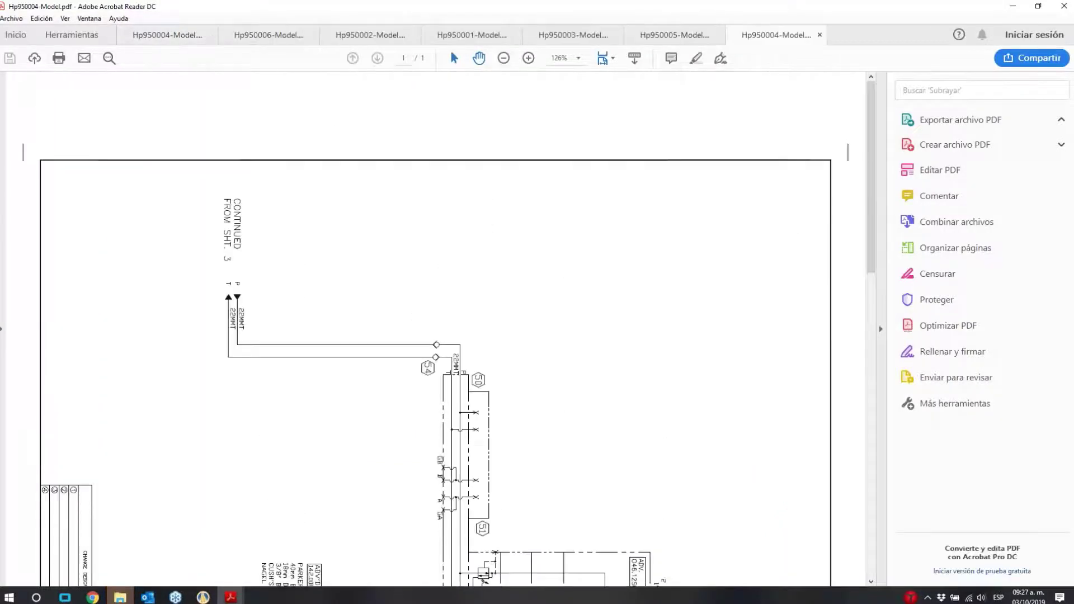
click(817, 35)
Hide the tools pane and examine the Station 4 fixture clamp and pallet locator circuits in Hp950006-Model.pdf
scroll(386, 230, down, 2)
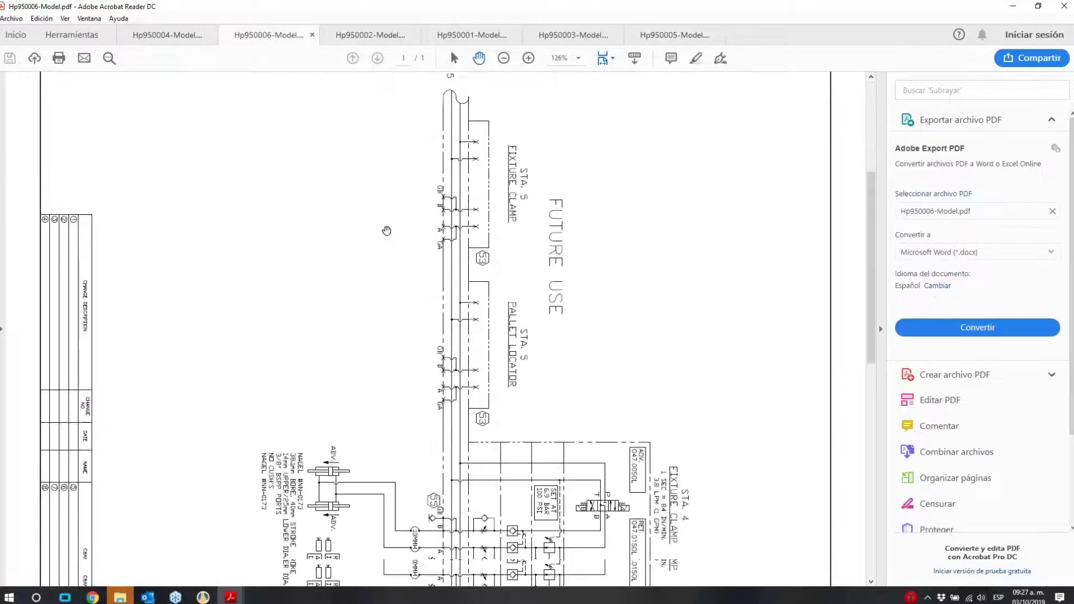
scroll(394, 228, down, 11)
click(880, 329)
scroll(649, 266, down, 1)
scroll(643, 264, up, 3)
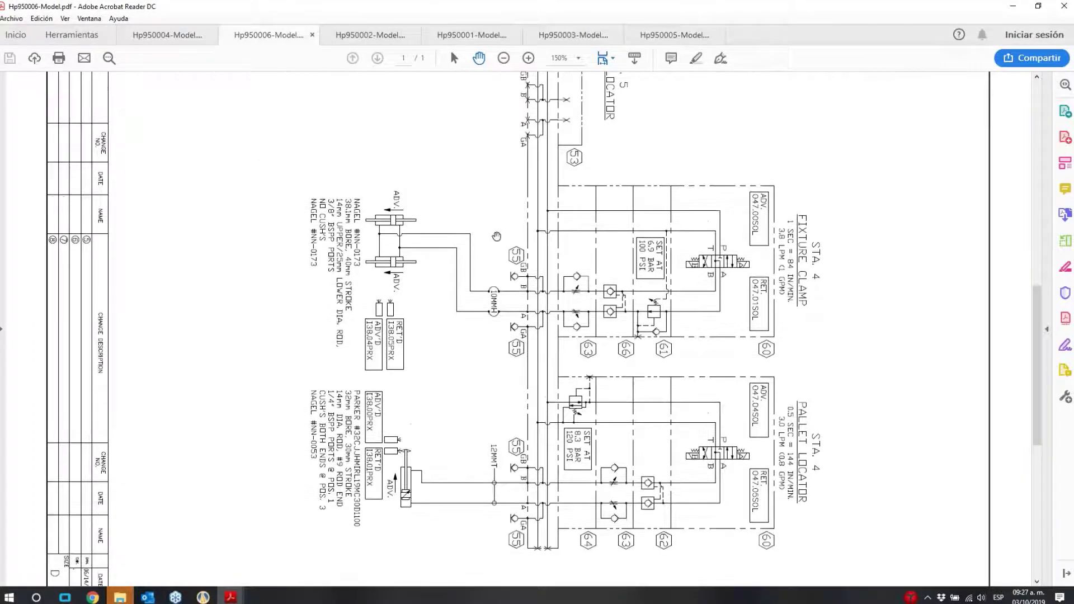
scroll(501, 244, down, 2)
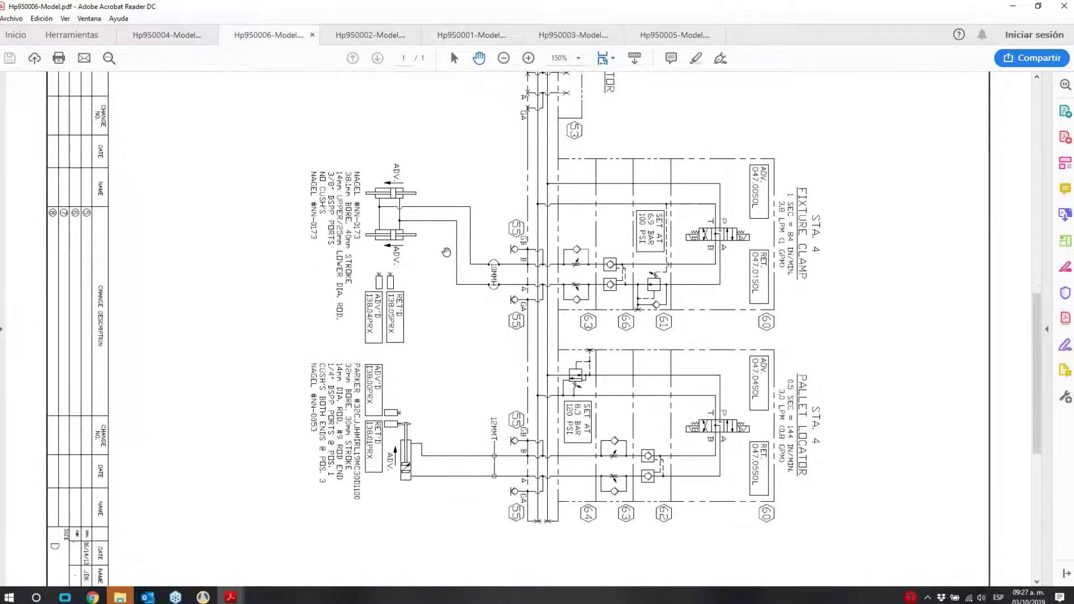
Examine the power unit schematic in Hp950002-Model.pdf and look through the Hp950001 and Hp950003 drawings
click(362, 37)
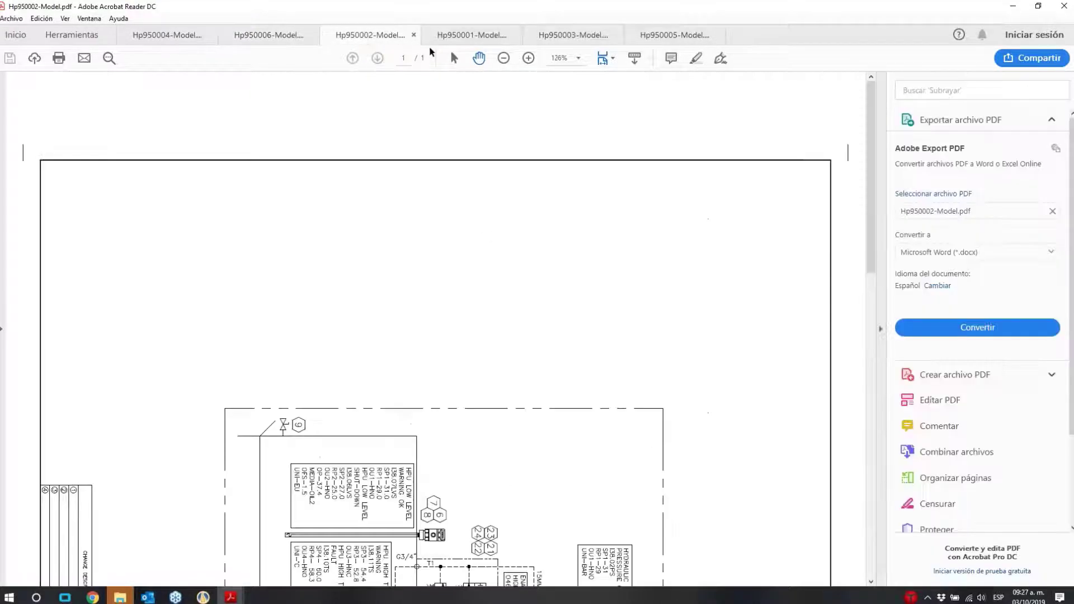
scroll(487, 235, down, 10)
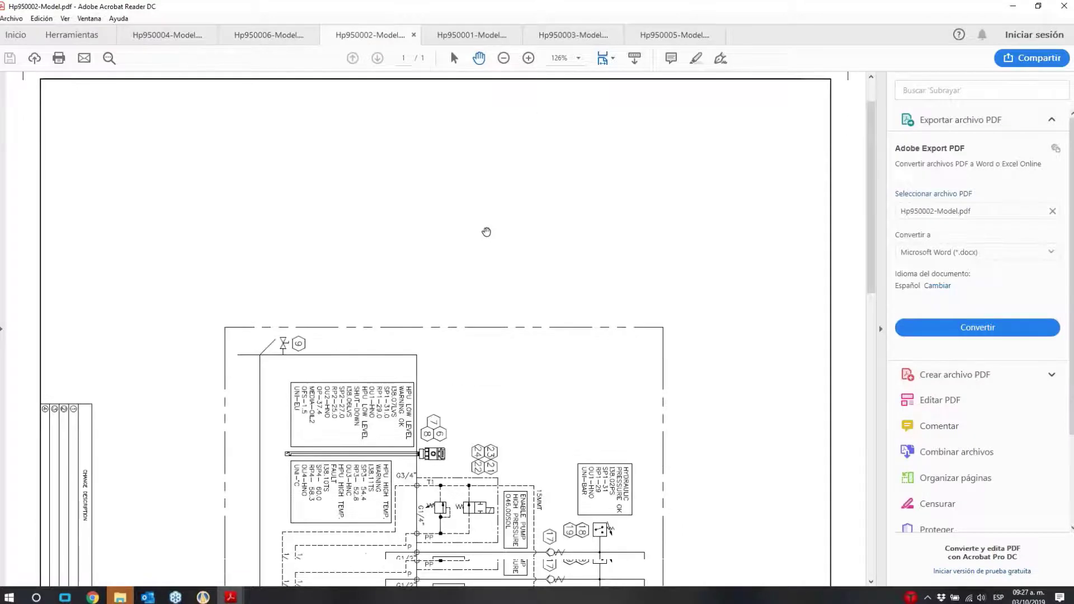
scroll(415, 377, down, 1)
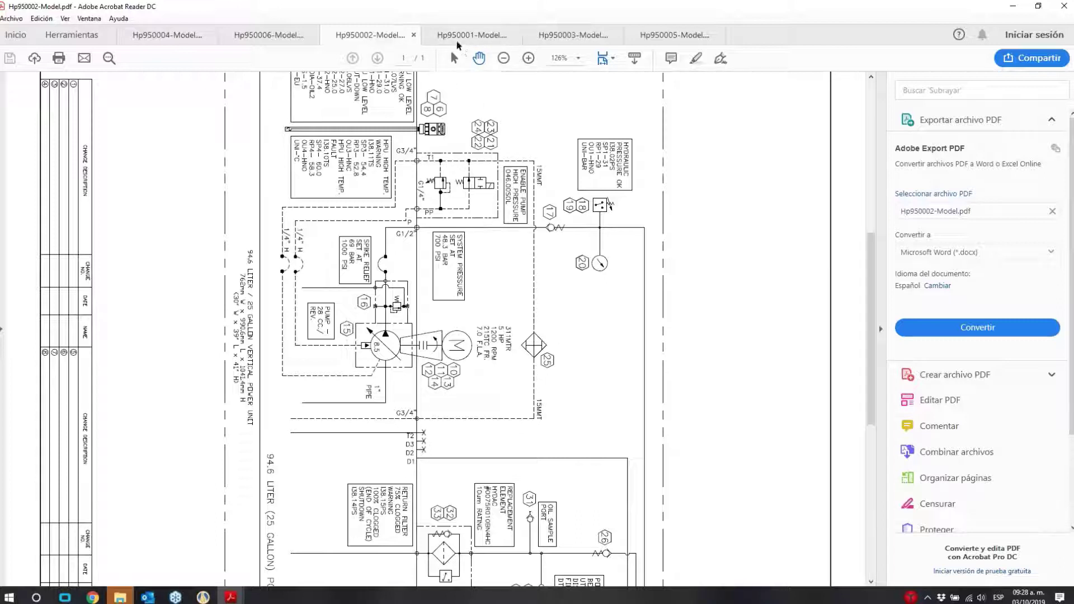
click(477, 34)
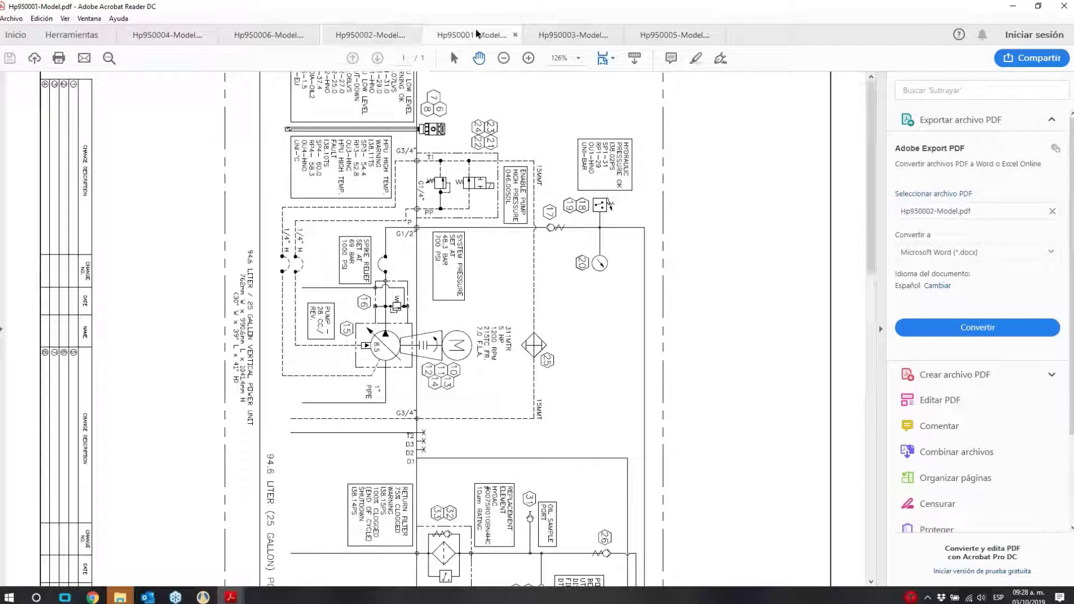
click(573, 35)
scroll(548, 211, down, 1)
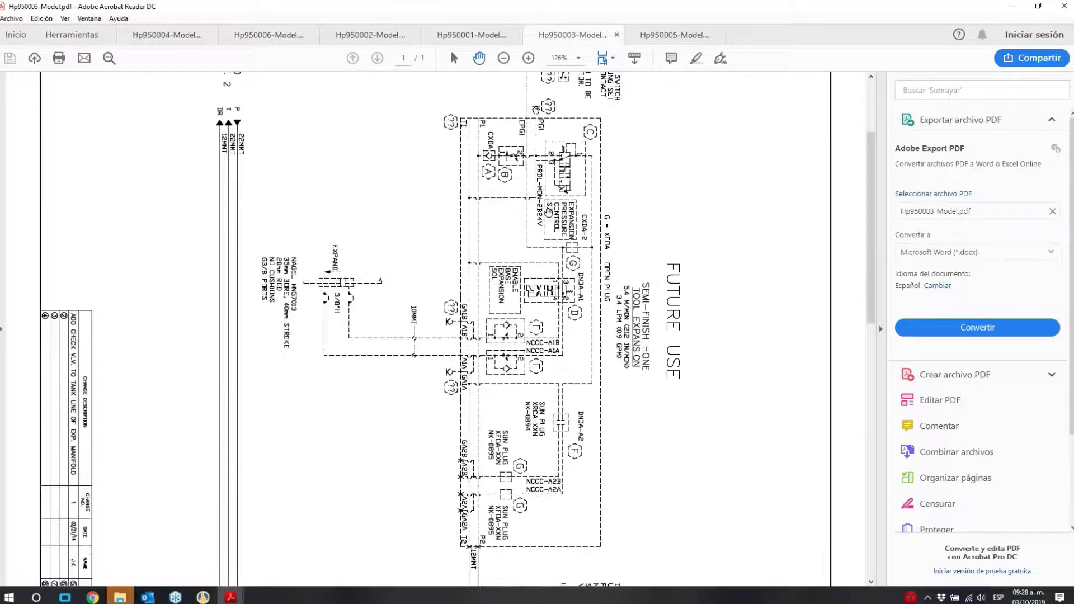
scroll(547, 212, down, 1)
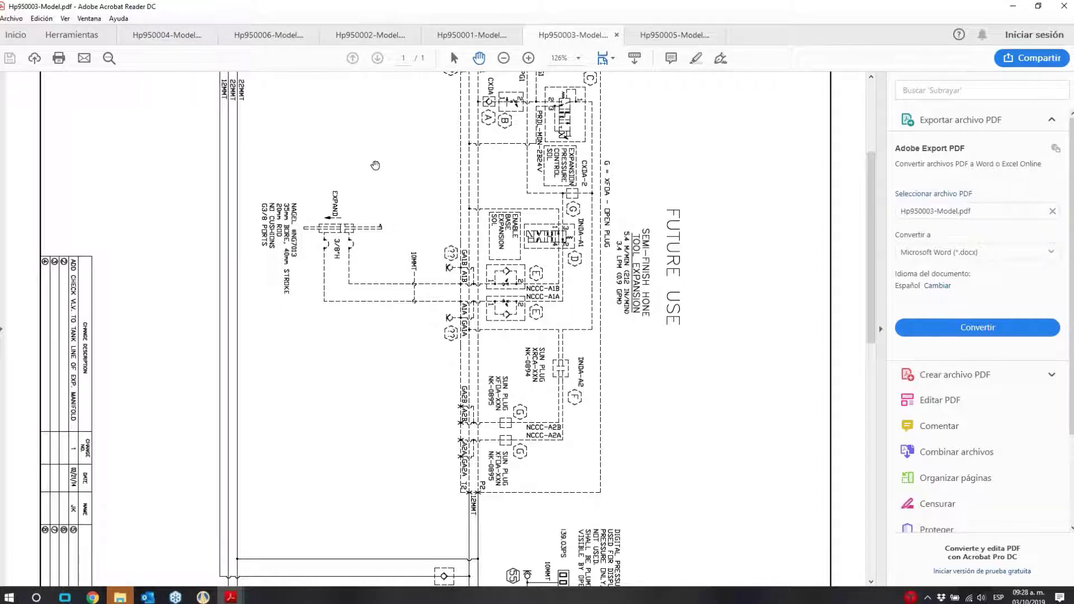
Show Hp950004-Model.pdf at 150% with the Post Hone Transfer and Pallet Pusher circuits both in view
click(167, 35)
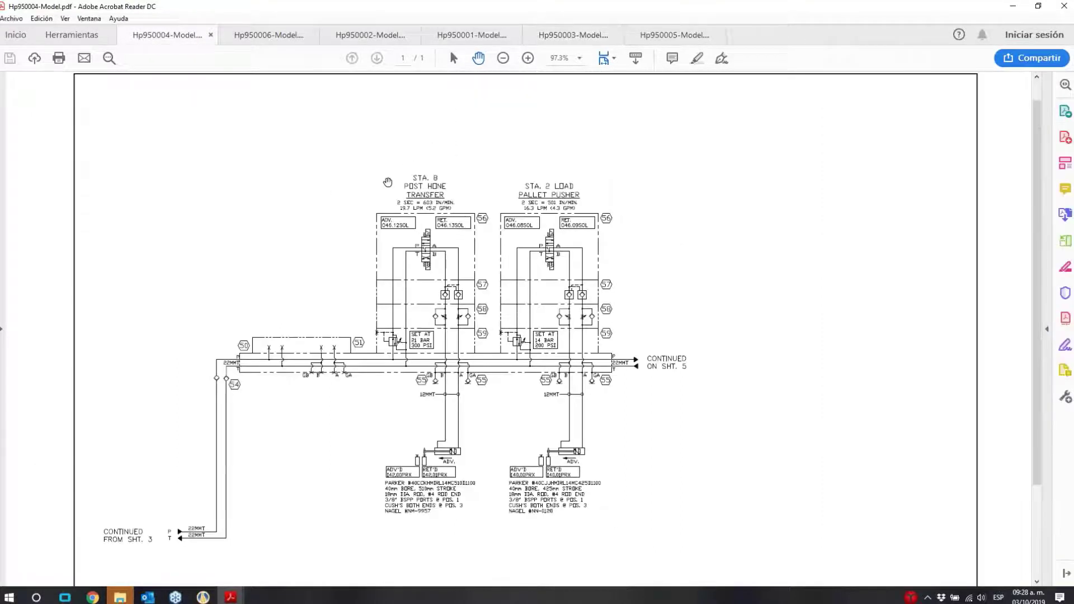
click(528, 58)
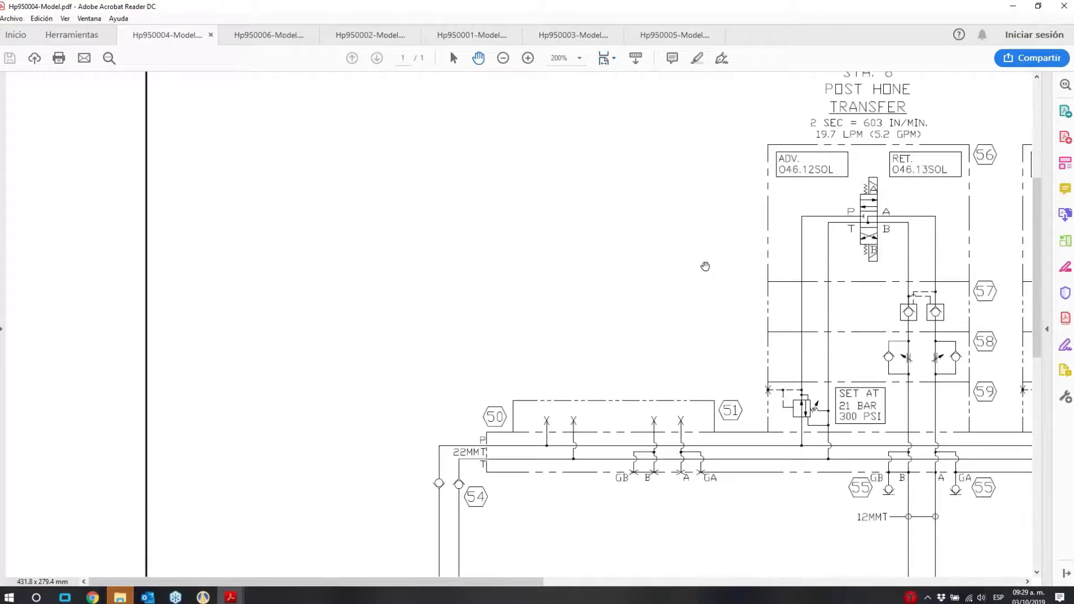
scroll(705, 267, down, 3)
drag(541, 582, 671, 579)
click(503, 58)
scroll(471, 184, up, 2)
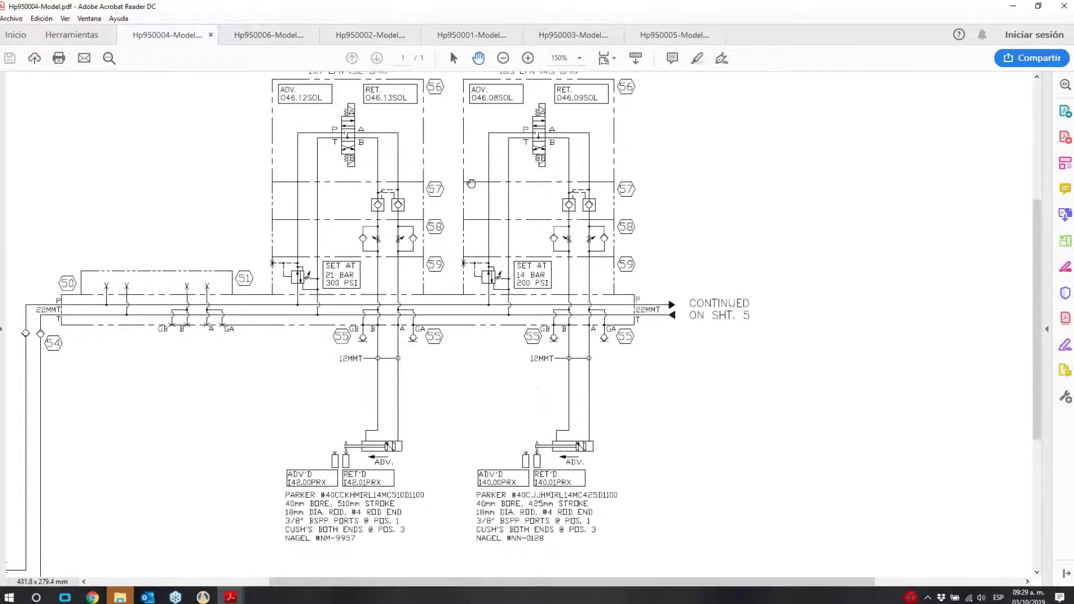
scroll(471, 183, up, 2)
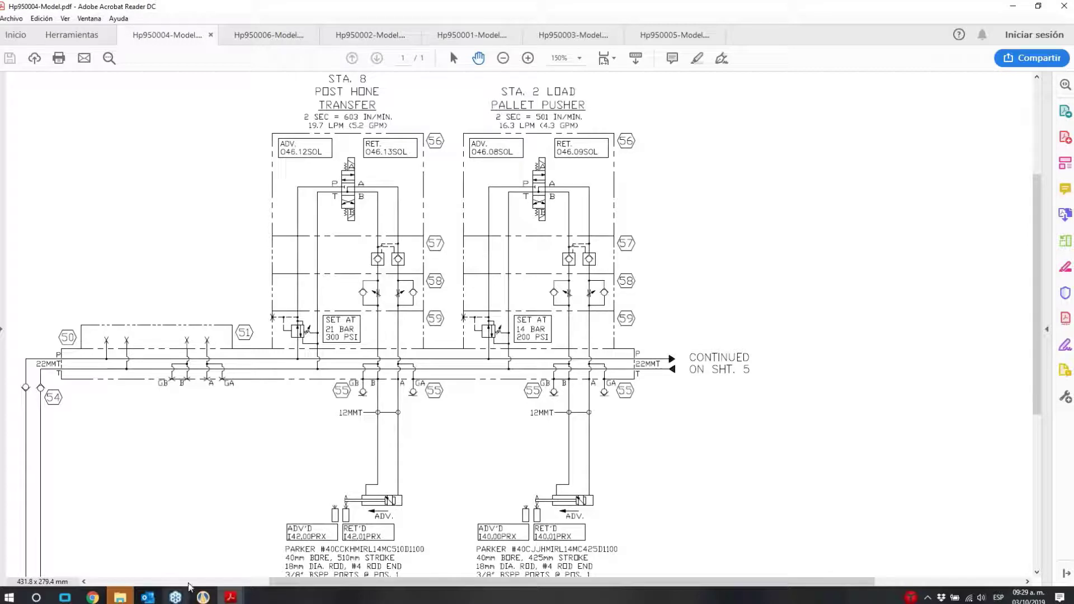
Capture a screenshot of the Post Hone Transfer and Pallet Pusher circuits from Hp950004-Model.pdf in Acrobat Reader
click(203, 597)
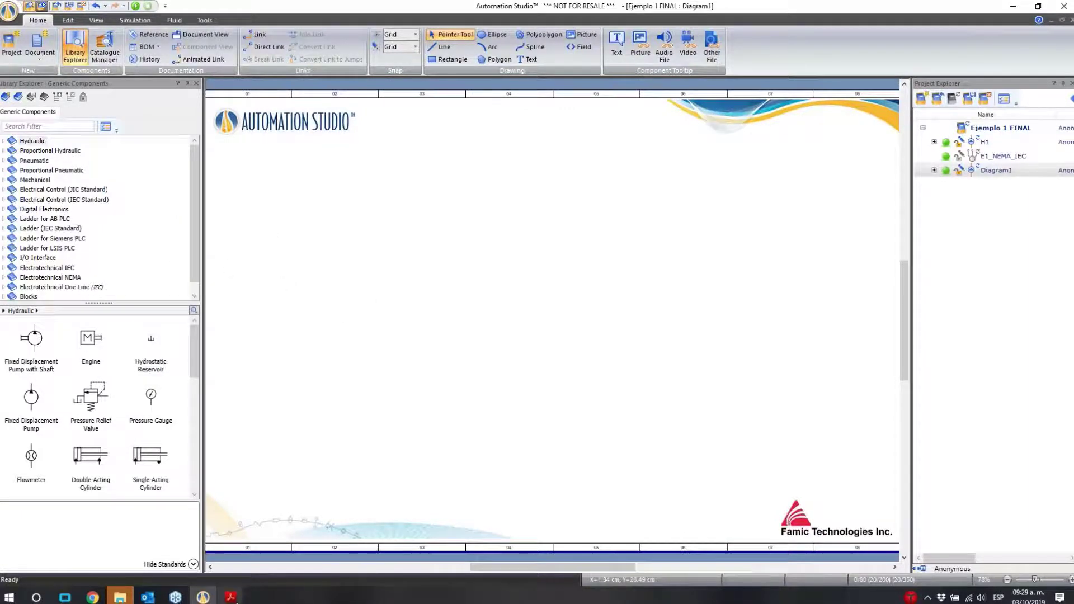
mouse_move(232, 599)
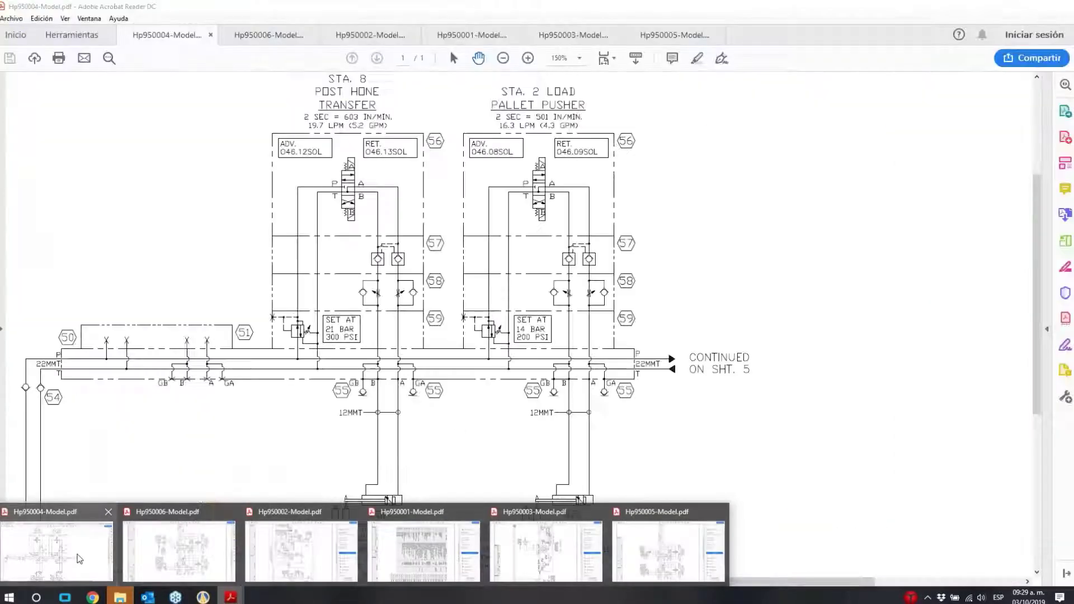
click(78, 560)
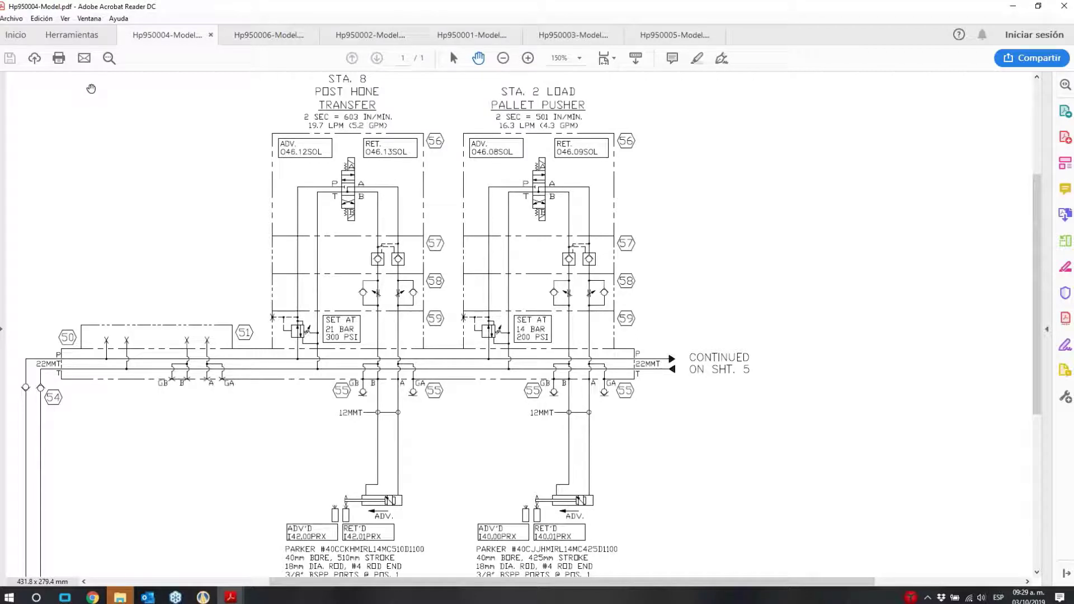
key(Print)
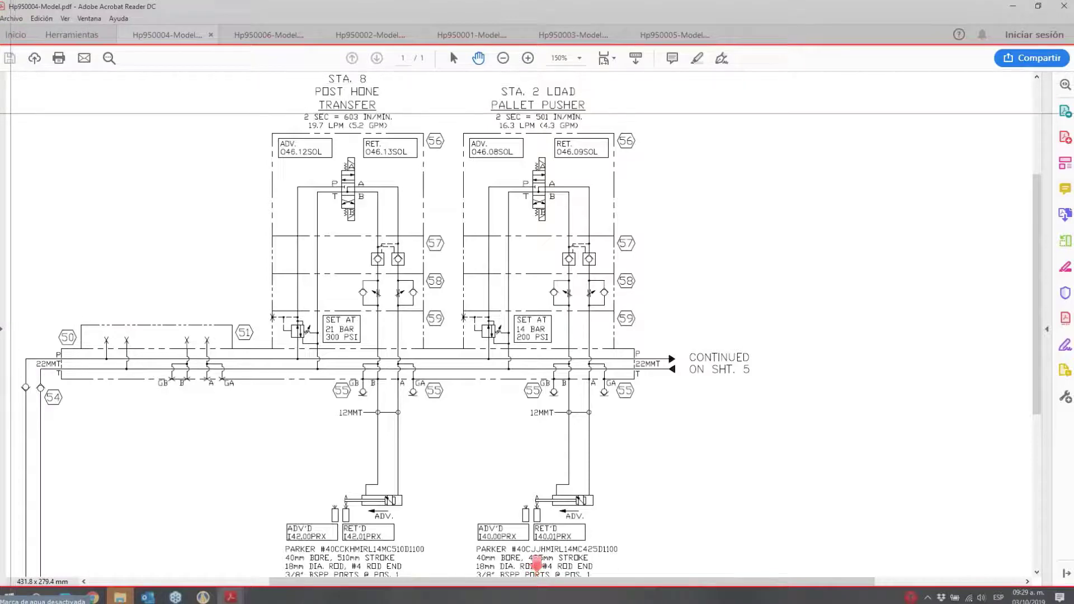
mouse_move(10, 133)
mouse_down()
mouse_move(283, 223)
mouse_move(671, 384)
mouse_move(710, 384)
mouse_move(679, 558)
mouse_move(680, 547)
mouse_up()
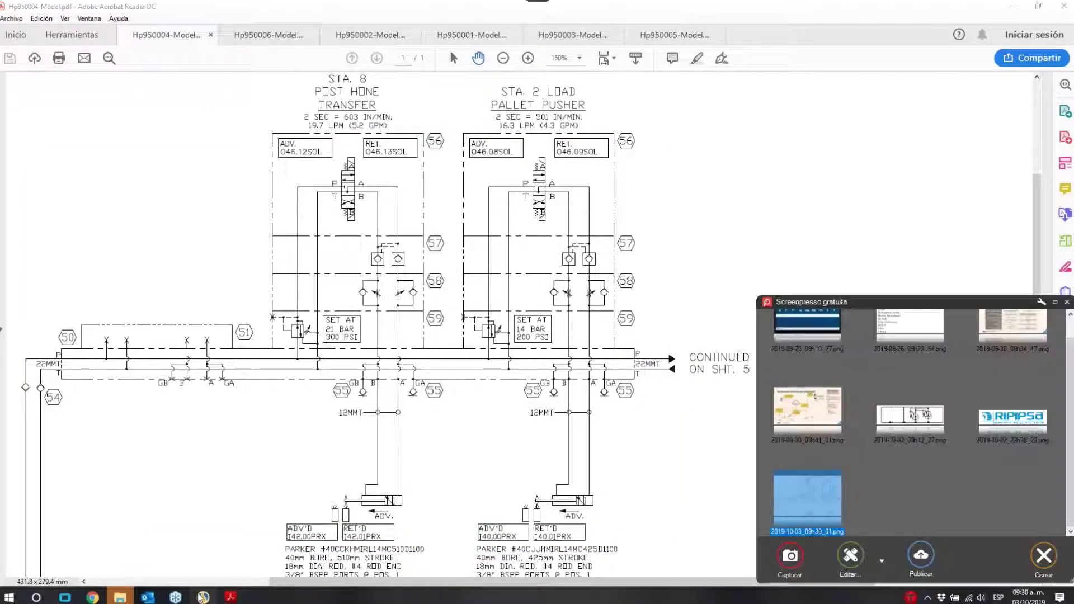
Dismiss the capture tool, switch to Automation Studio and paste the captured schematic into Diagram1, fitting it between the page header and footer
click(203, 598)
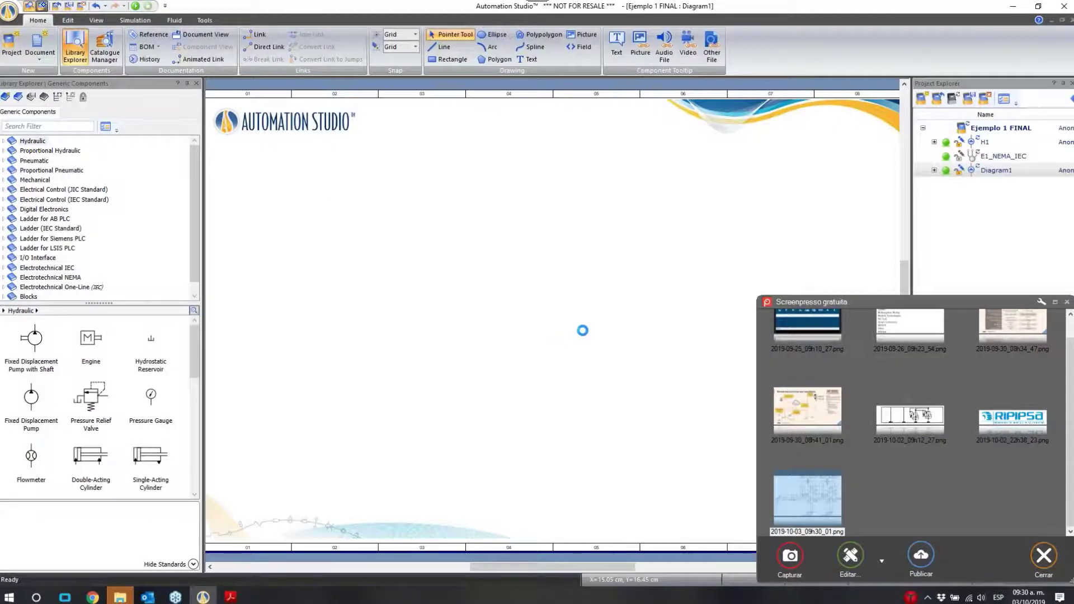
click(1067, 302)
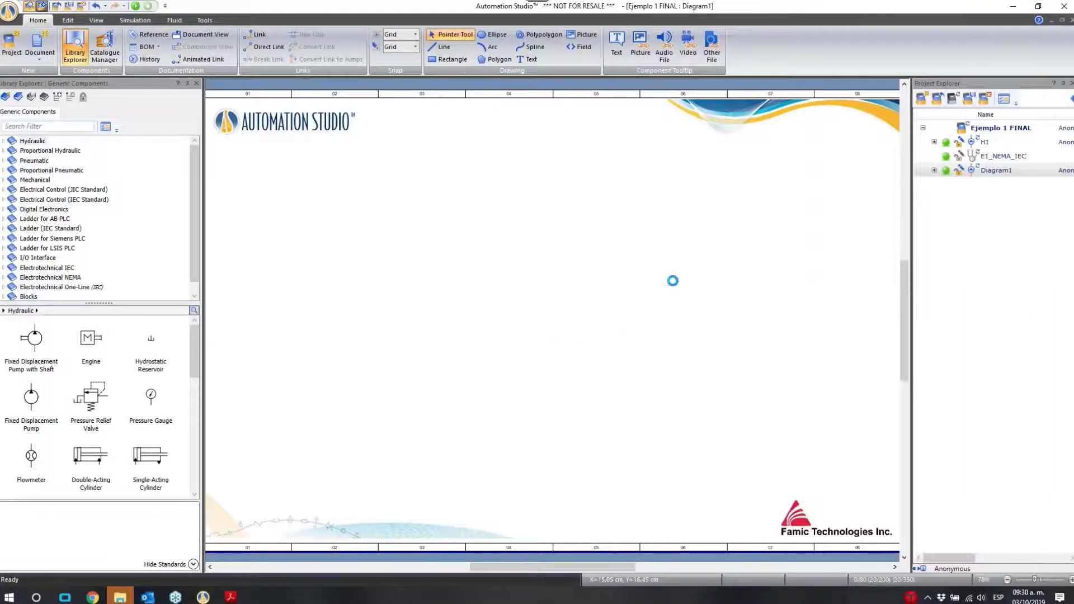
key(ctrl+v)
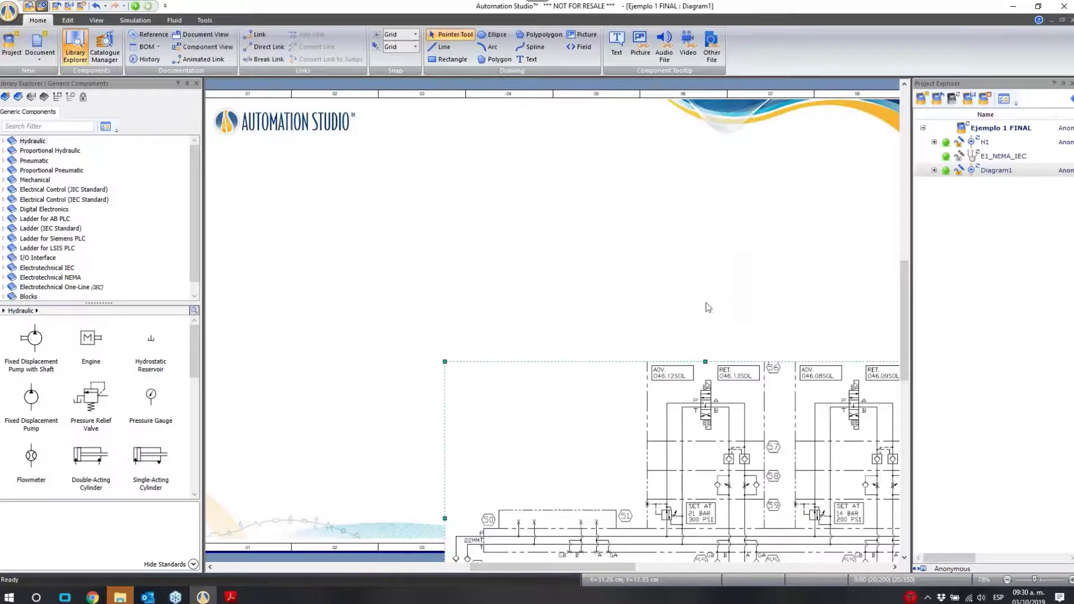
drag(704, 372, 762, 155)
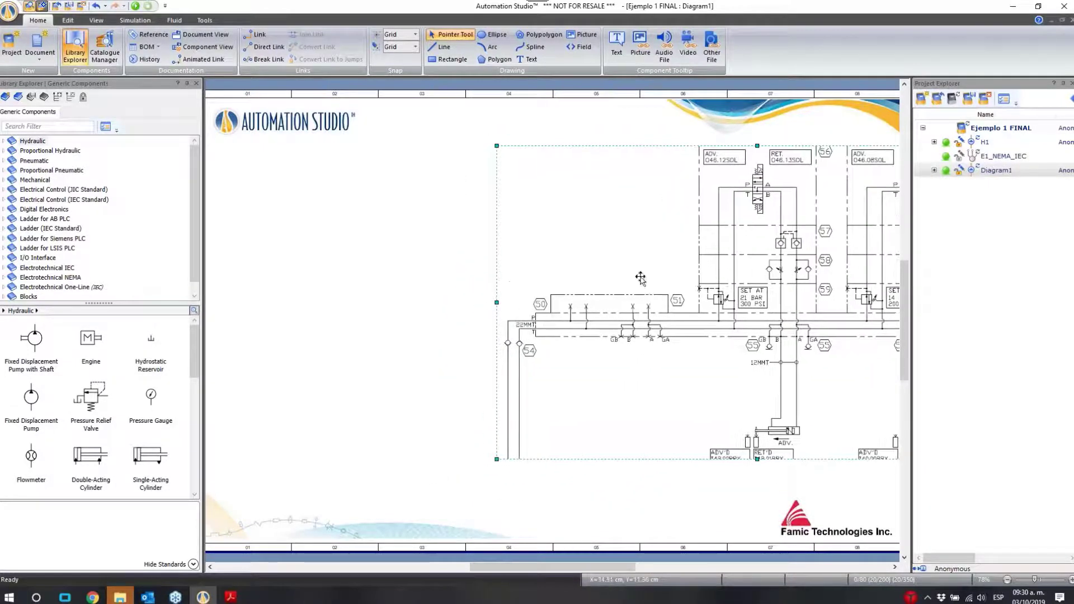
Insert a hydraulic Double-Acting Cylinder from the double-acting cylinder builder components below the pasted schematic
click(3, 141)
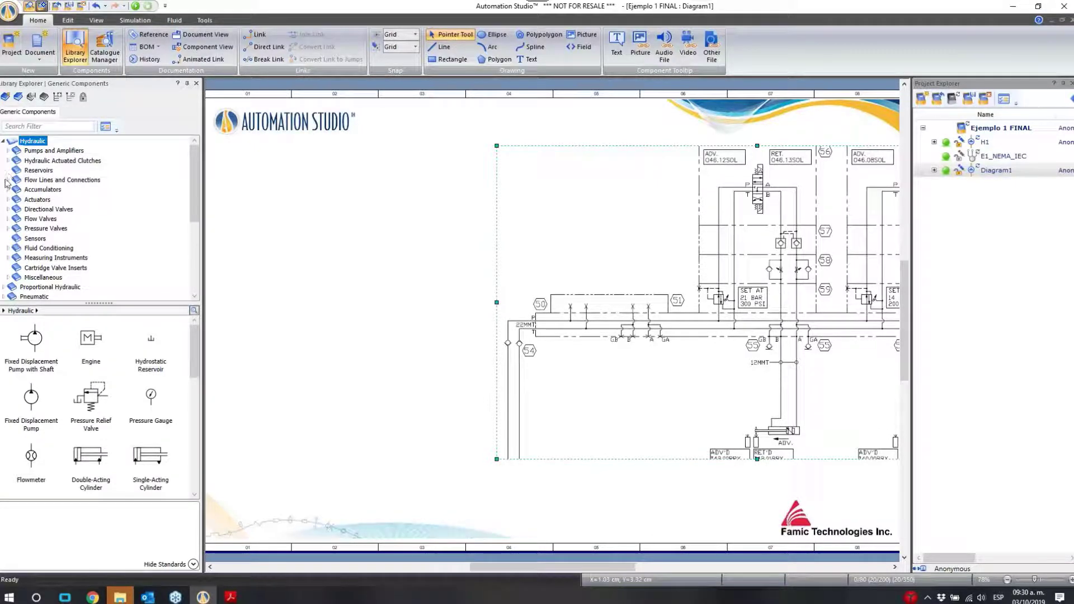
click(8, 200)
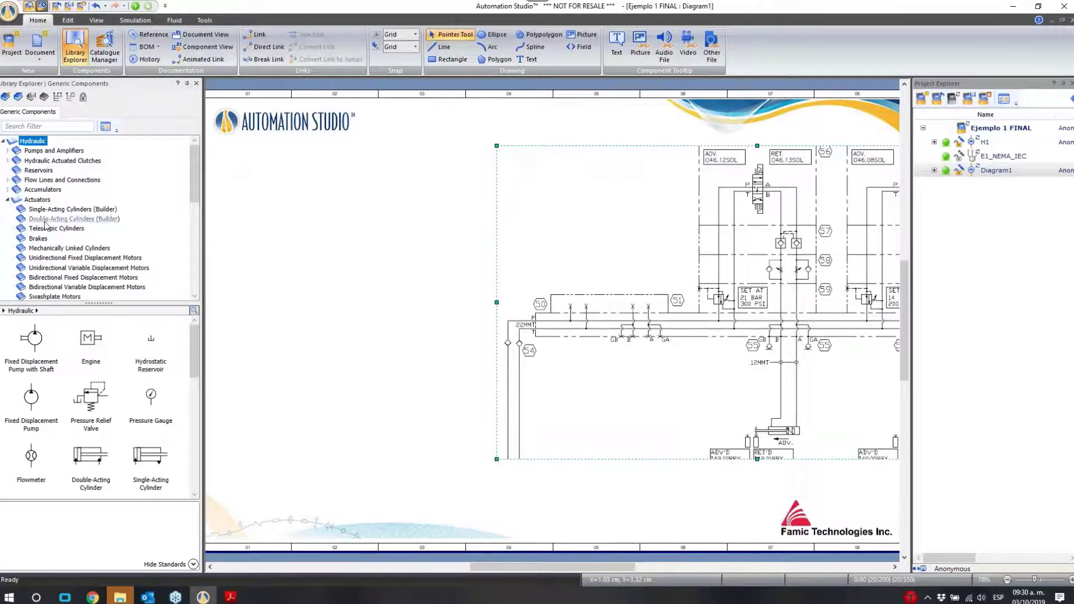
click(84, 219)
drag(31, 338, 646, 492)
Flip the inserted cylinder horizontally and vertically, and move it beneath the Post Hone Transfer circuit in the pasted schematic
right_click(641, 490)
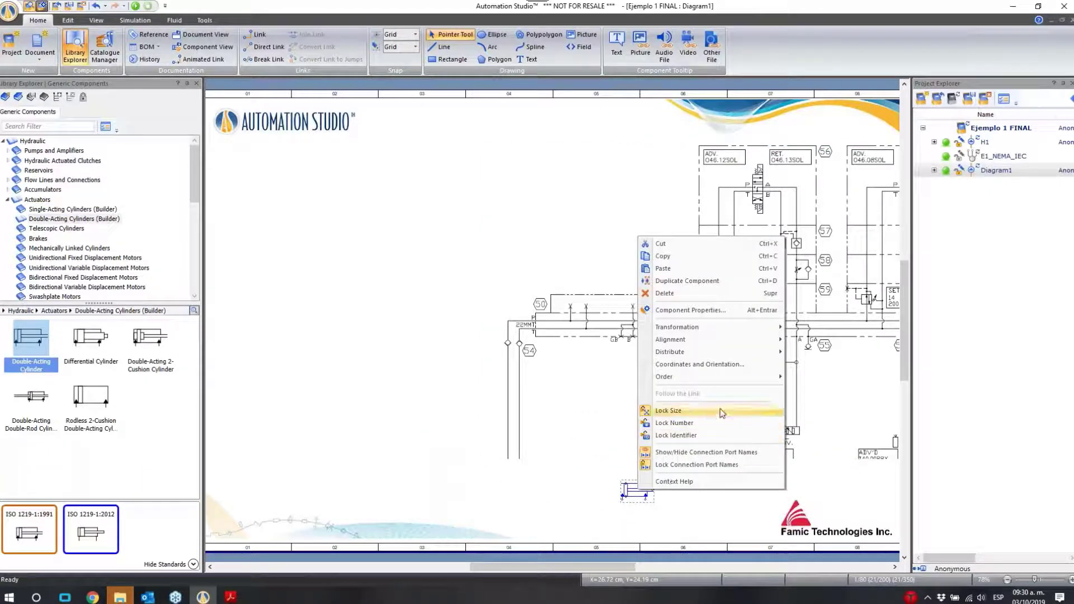
mouse_move(734, 327)
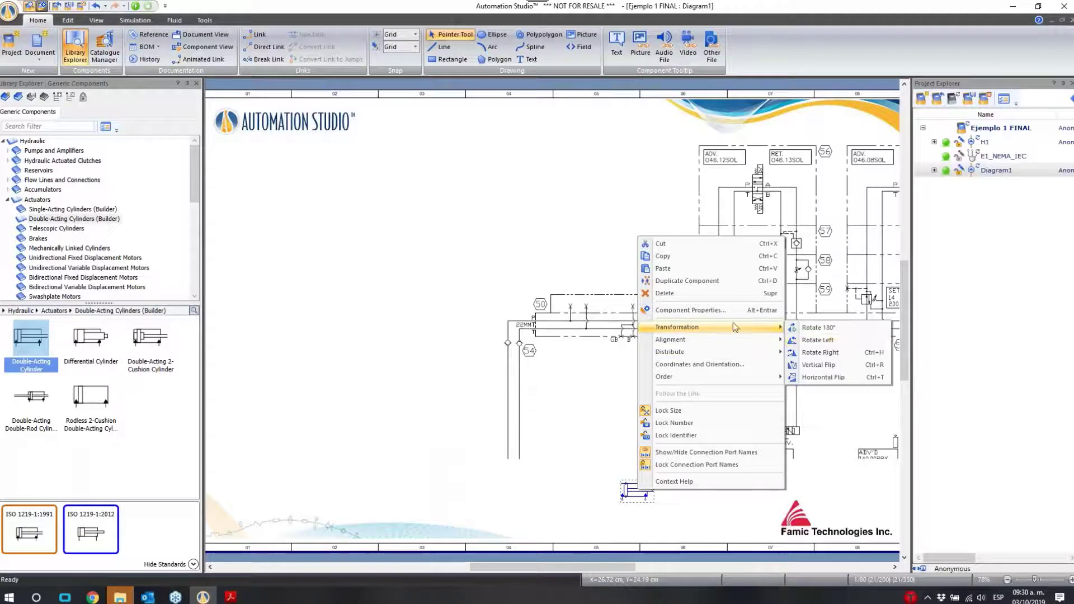
click(834, 379)
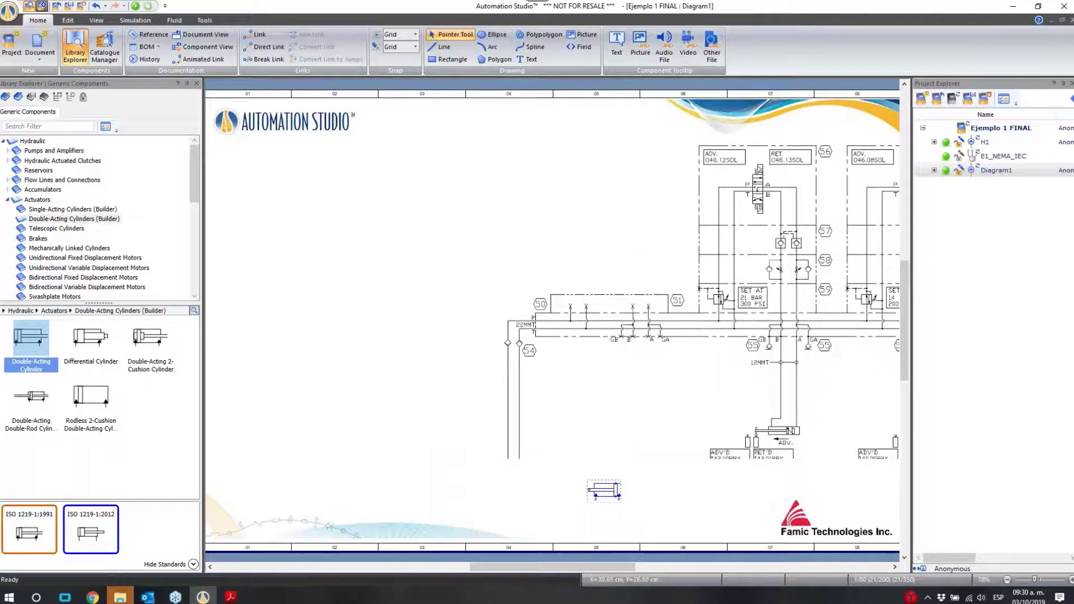
right_click(609, 496)
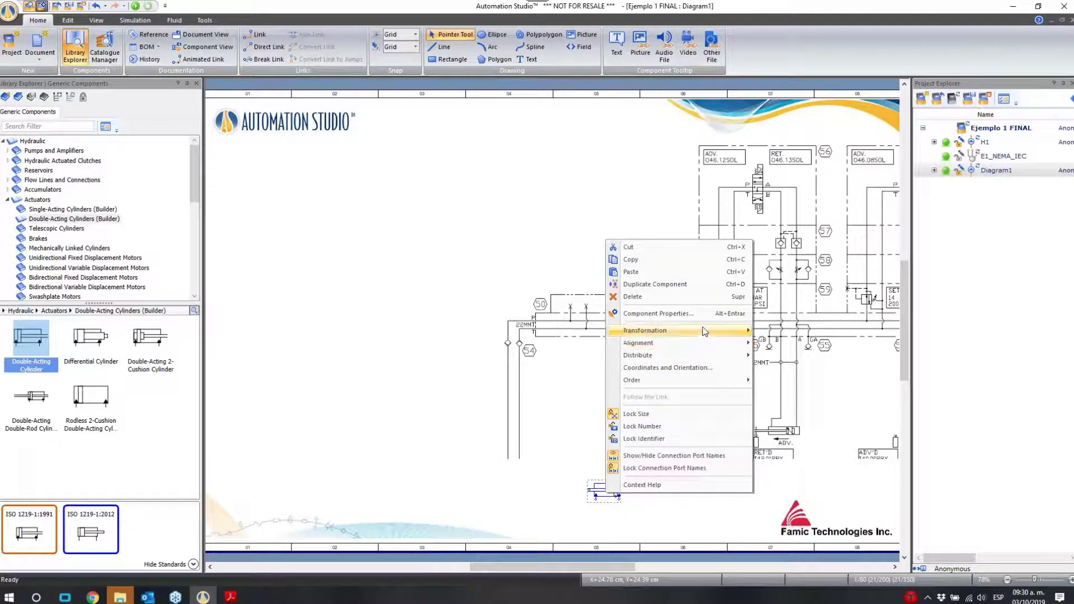
mouse_move(703, 331)
click(805, 446)
drag(591, 466, 704, 478)
click(600, 476)
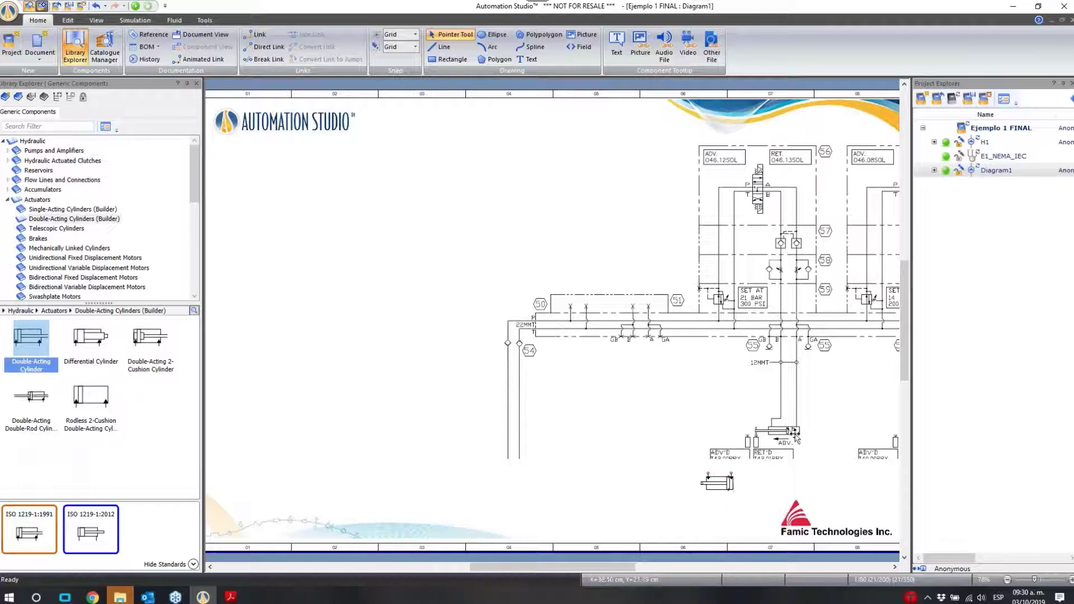
Shift the pasted schematic up and to the left and realign the inserted cylinder under its Post Hone Transfer cylinder
drag(718, 391, 645, 365)
key(Escape)
drag(721, 482, 708, 462)
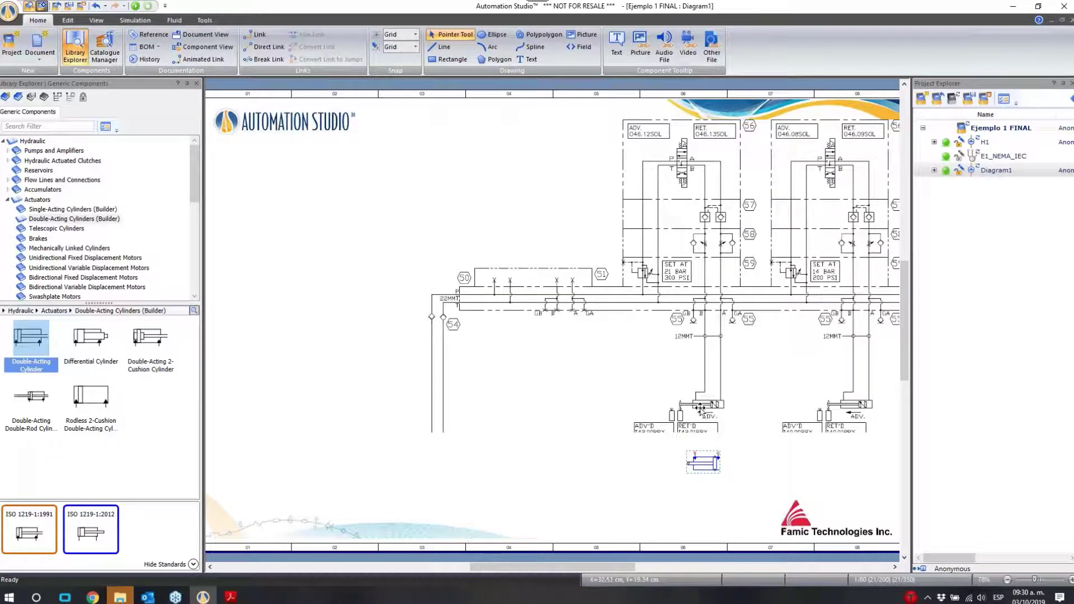
In the inserted cylinder's Builder properties, replace the single piston with the wide two-part piston joined by a centre section
click(720, 480)
click(708, 470)
double_click(708, 470)
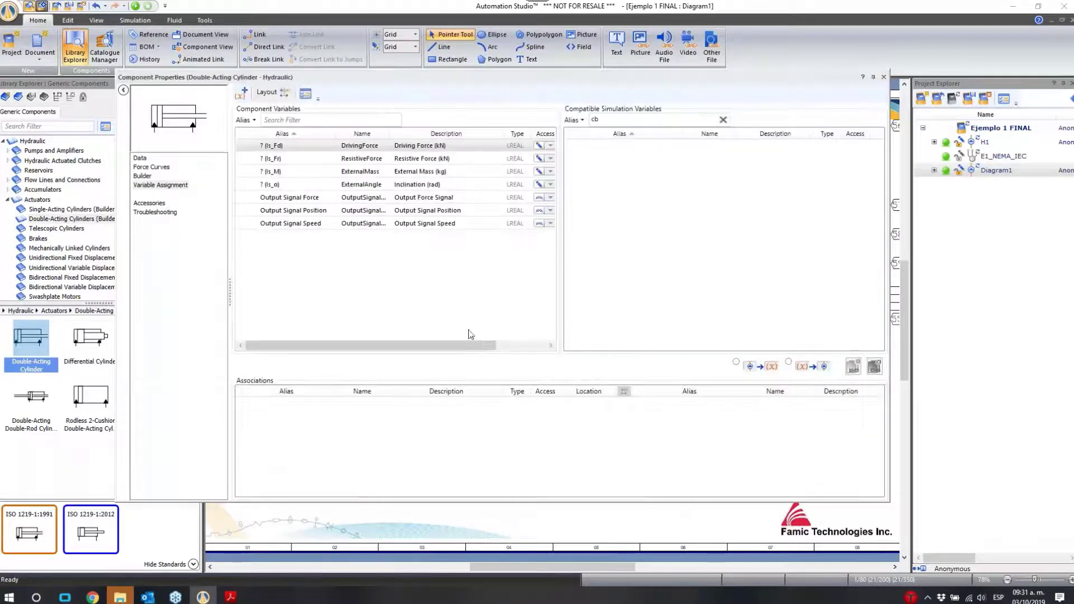
click(143, 177)
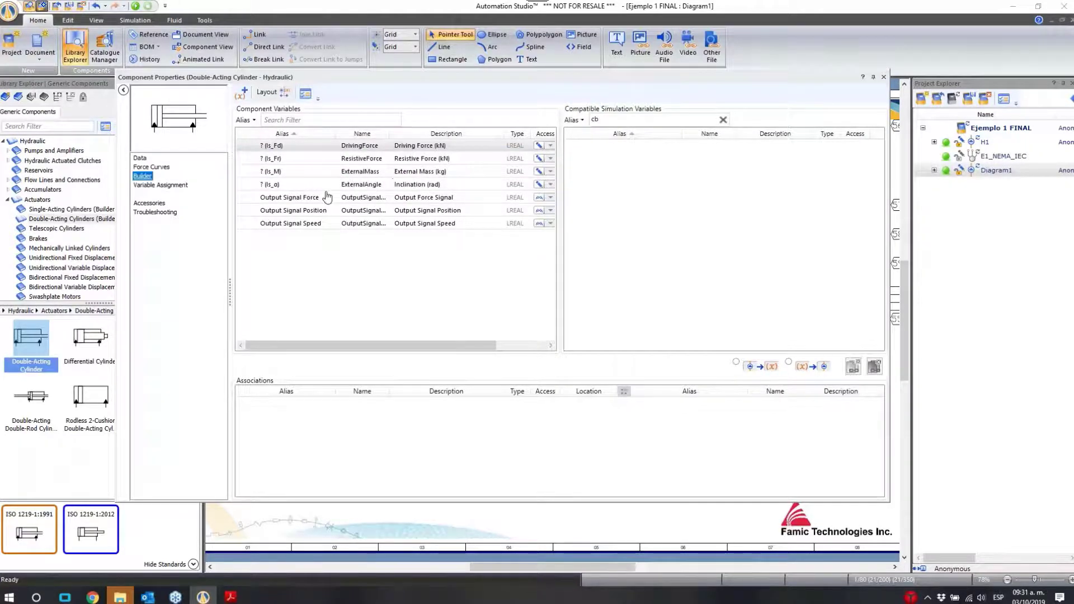
click(485, 223)
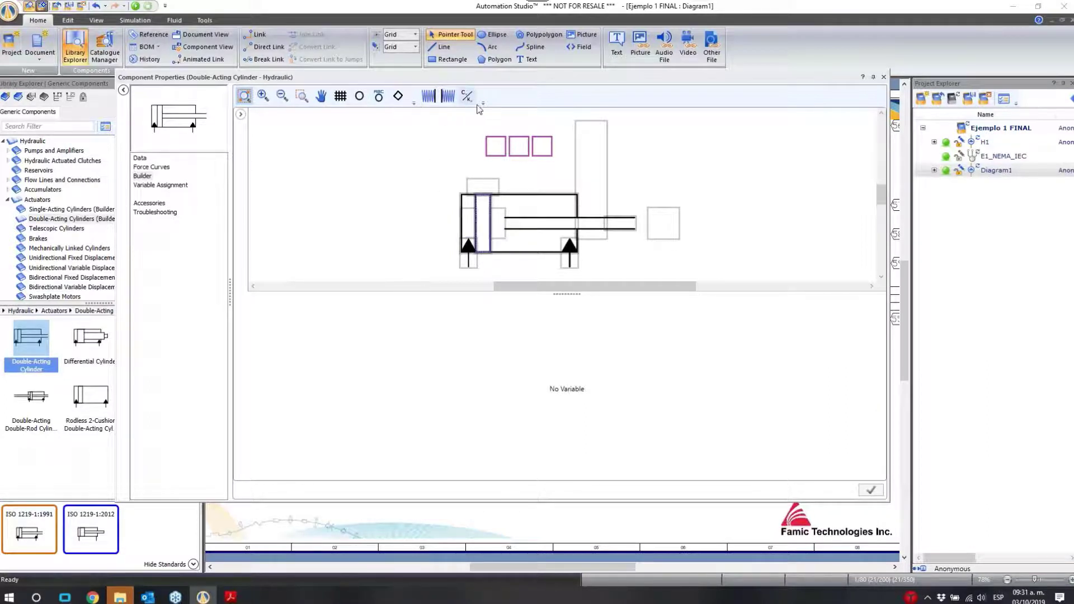
click(482, 218)
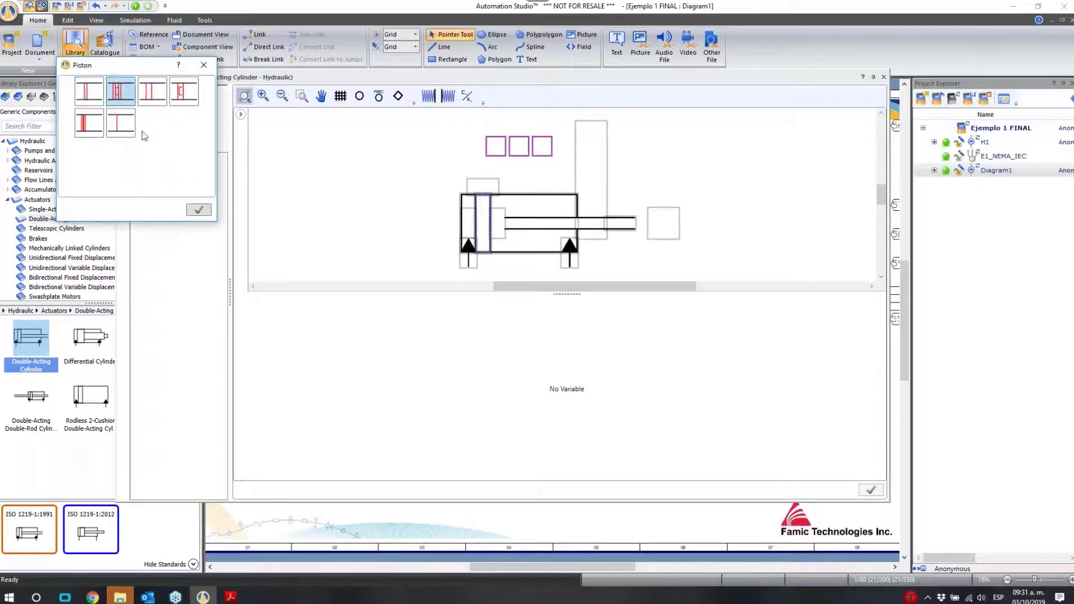
click(202, 212)
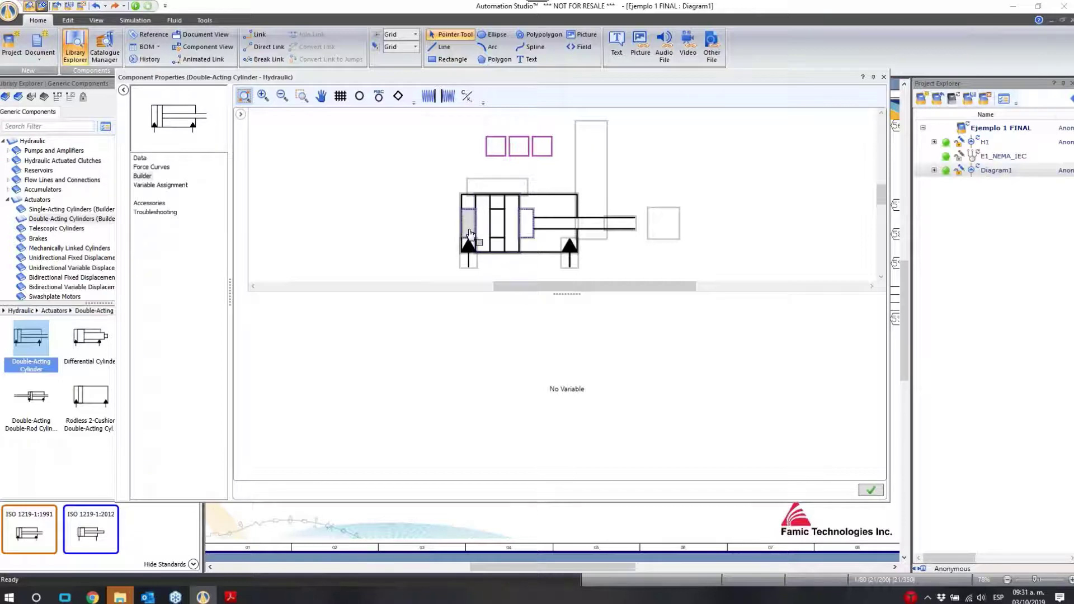
Give the piston adjustable cushioning on both sides, apply the change to the cylinder and reposition it below the schematic
click(486, 232)
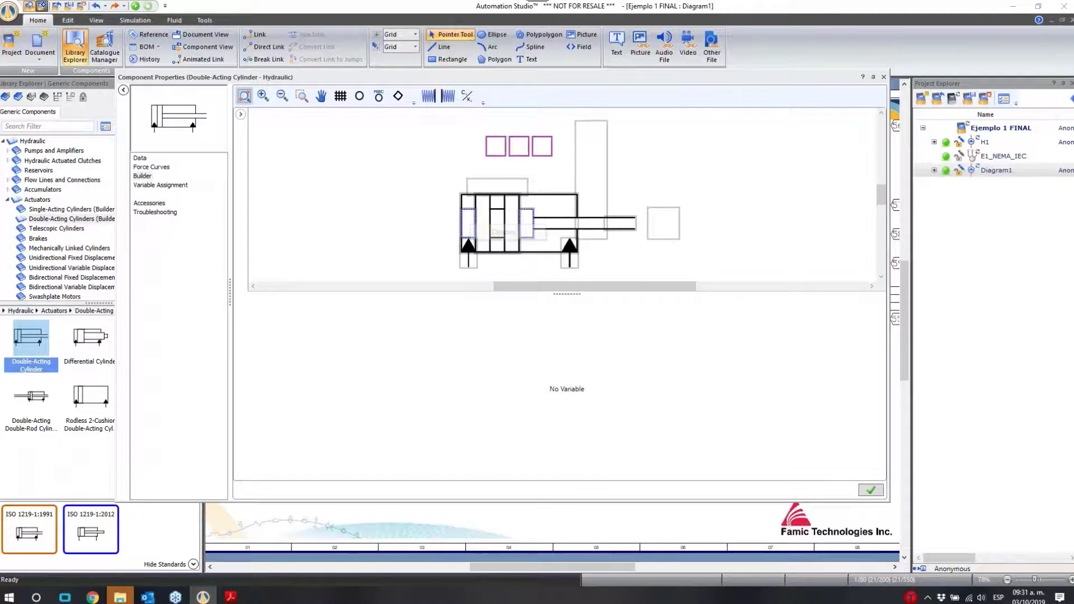
click(134, 158)
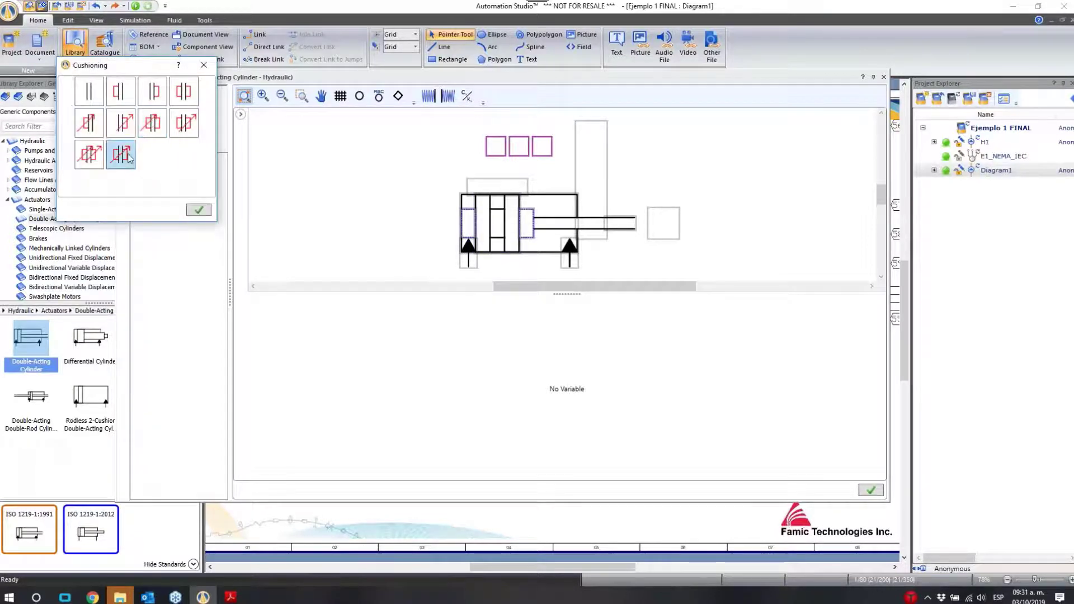
click(206, 211)
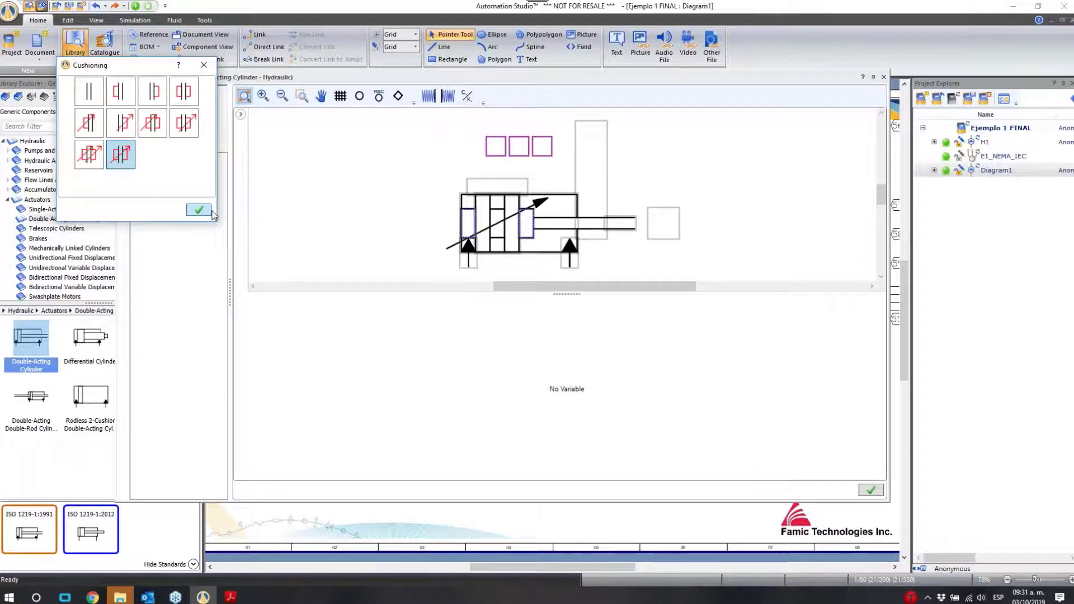
click(871, 487)
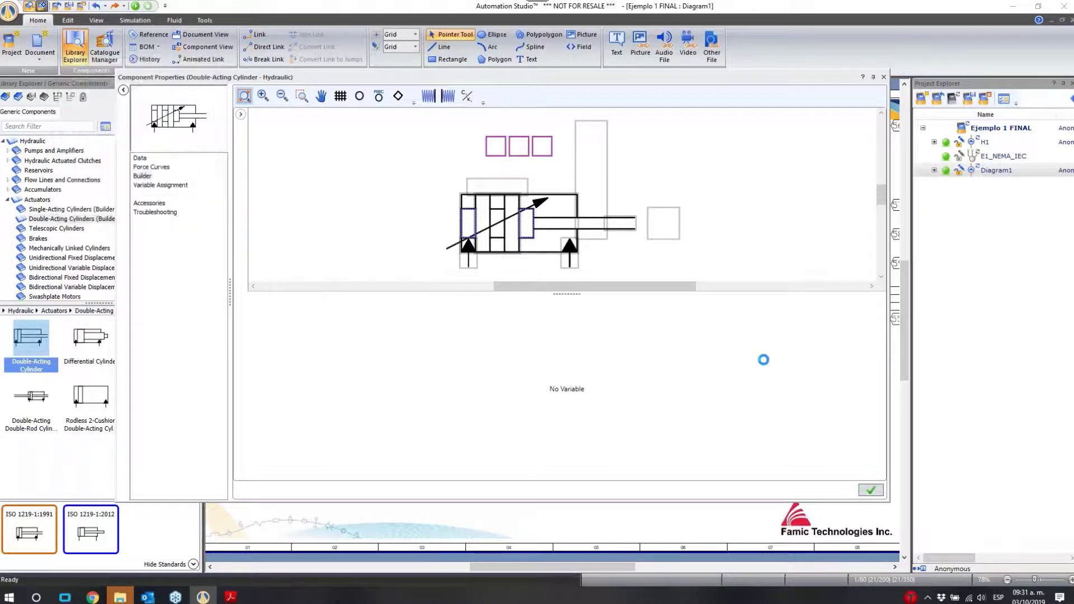
click(884, 79)
drag(720, 482, 694, 488)
click(667, 491)
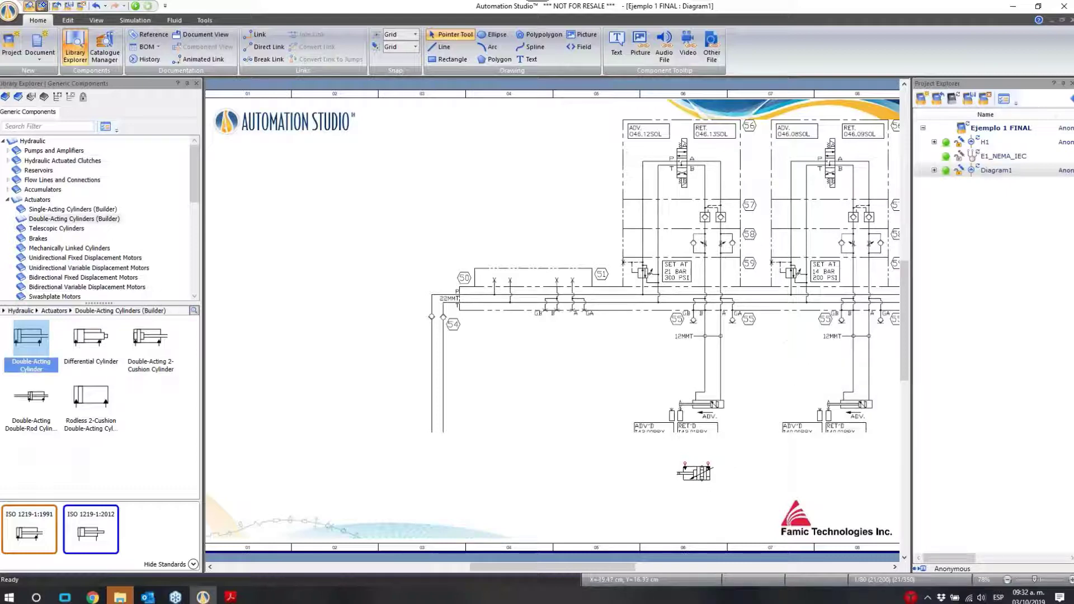
Open diagram H1 and examine its redrawn Post Hone Transfer circuit and the loose Y label beside it
double_click(998, 144)
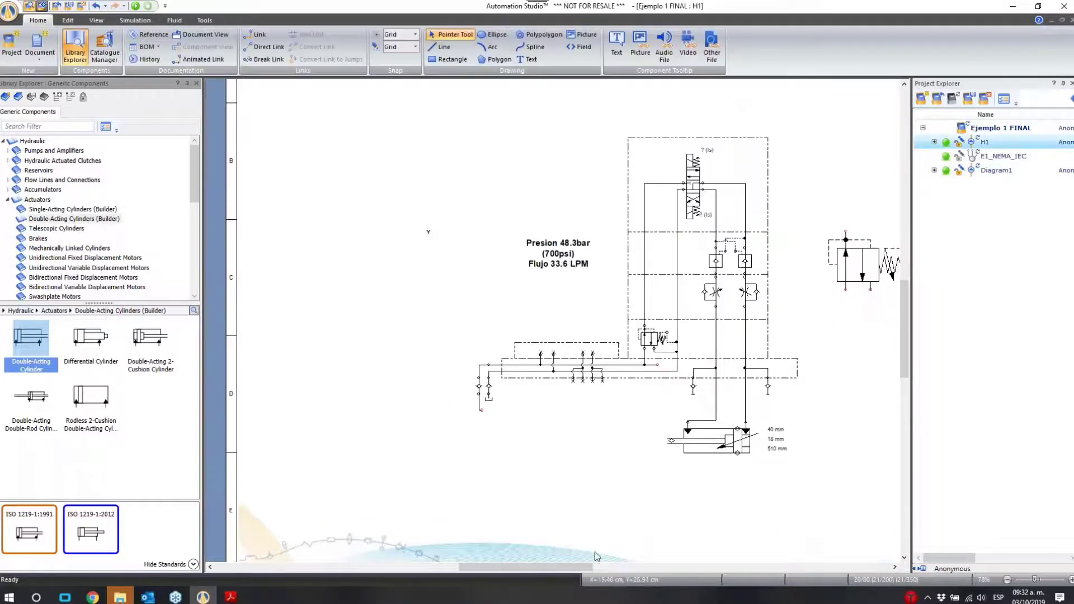
drag(569, 568, 572, 569)
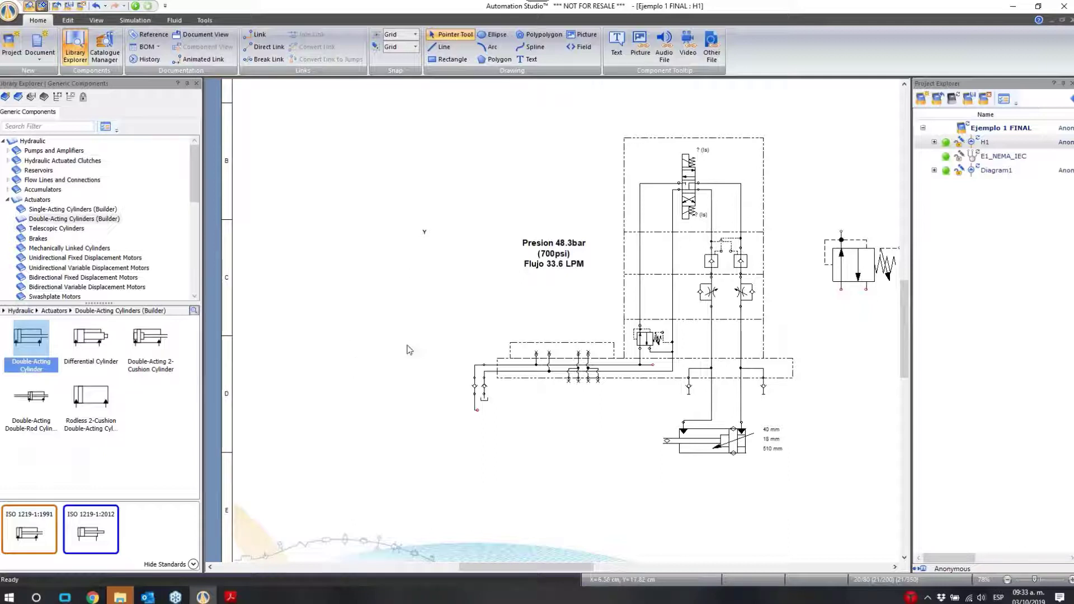
click(425, 234)
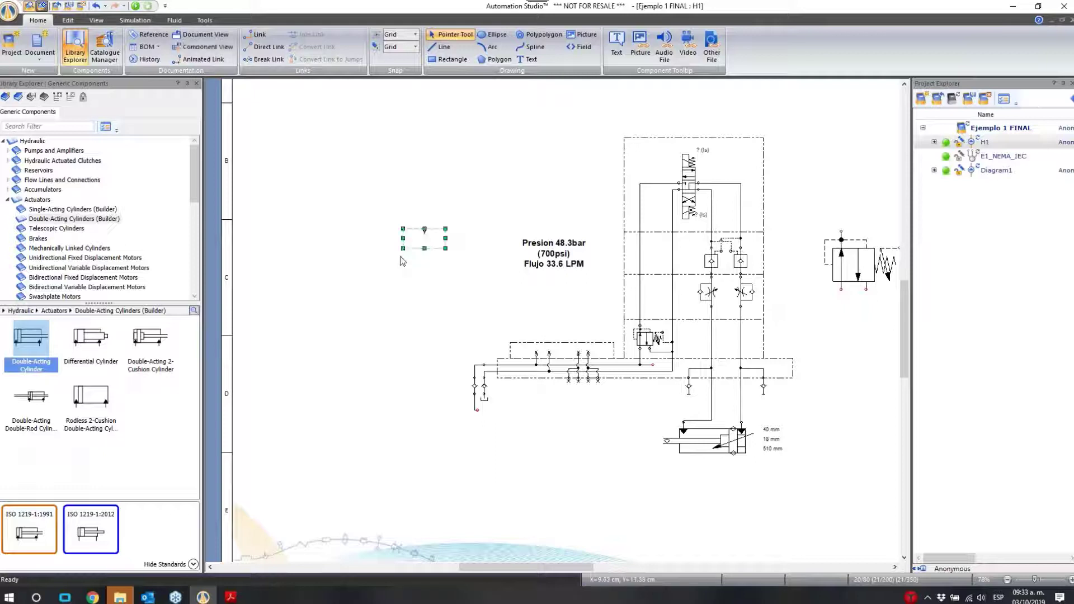
click(364, 307)
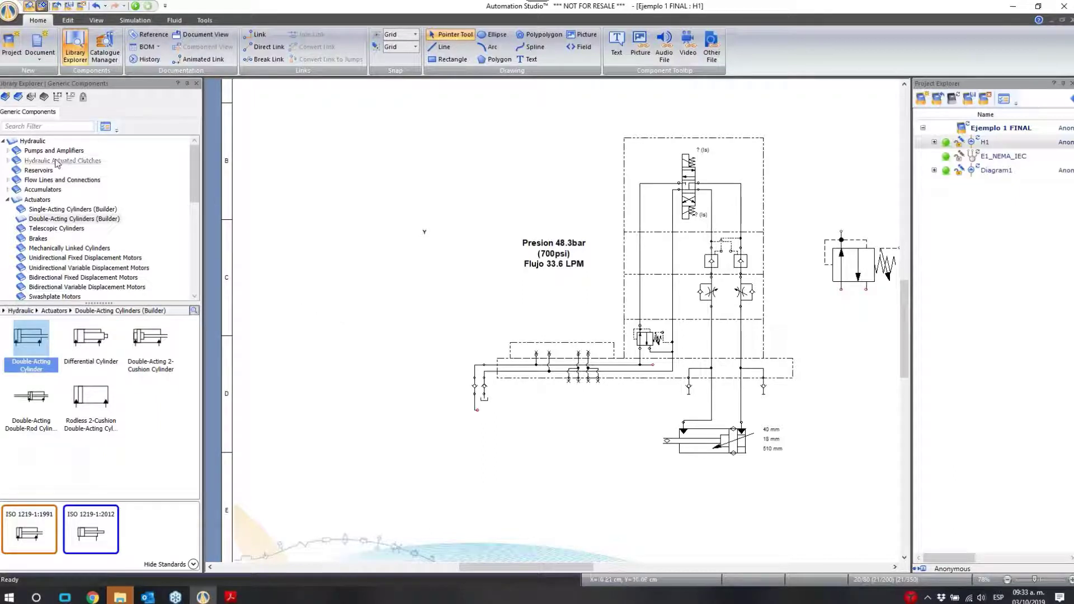
Insert a Normally Open Shut-Off Valve (2-Way) from the hydraulic flow valves just above the supply lines in H1
click(8, 200)
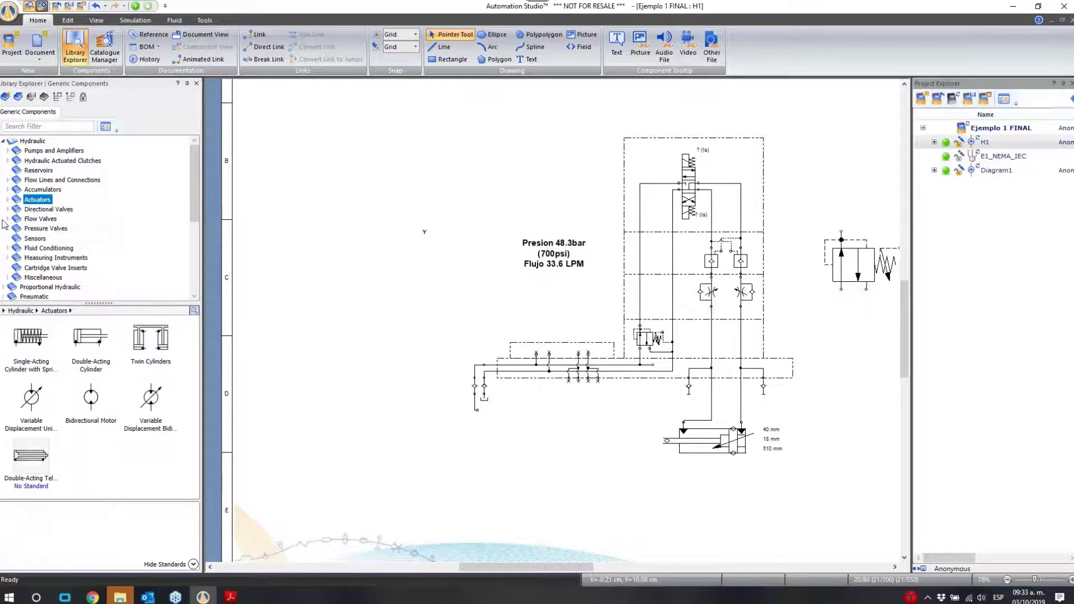
click(8, 219)
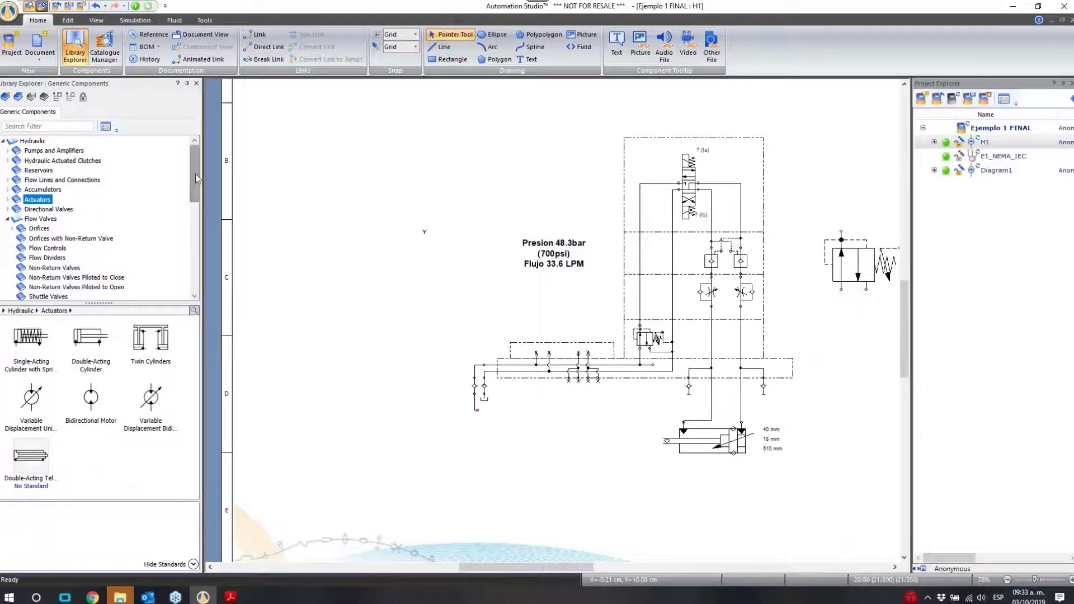
scroll(197, 178, down, 3)
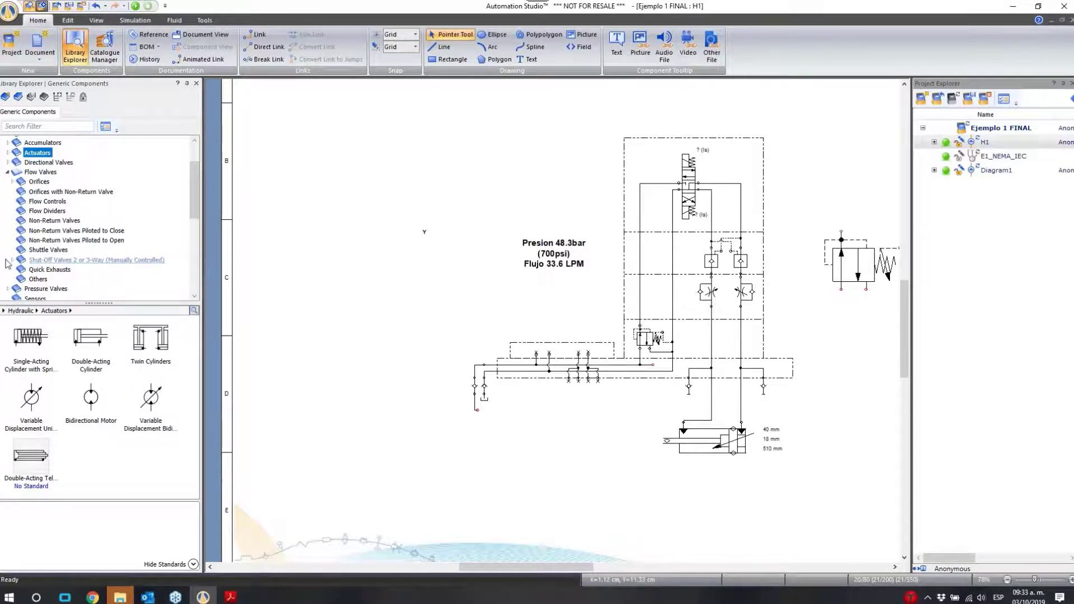
click(40, 172)
drag(31, 338, 455, 344)
click(423, 366)
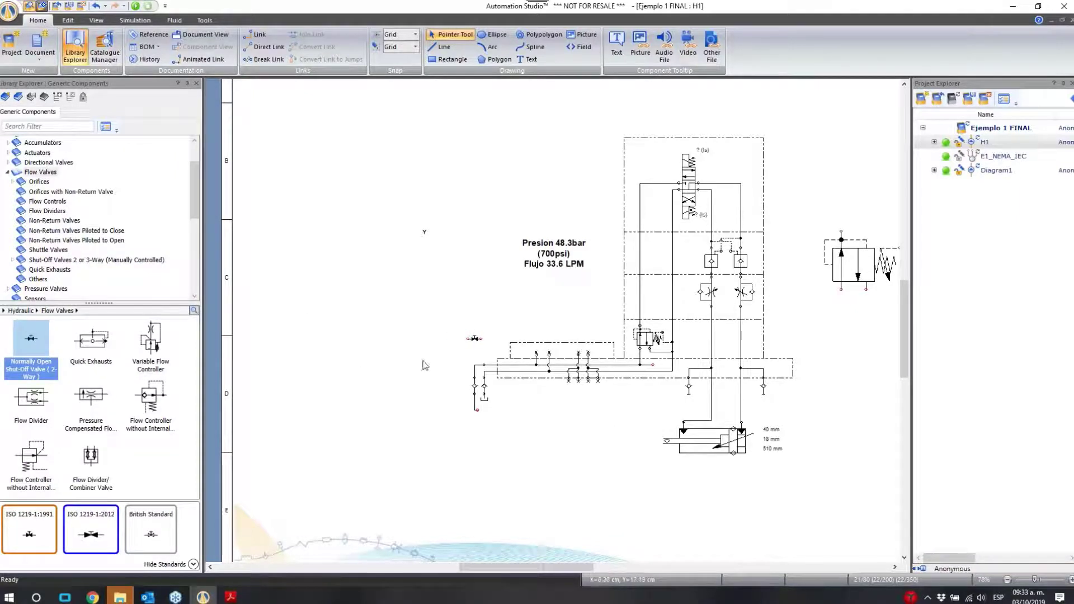
Insert an Atmospheric Reservoir from the hydraulic reservoirs onto the left port of the shut-off valve
scroll(39, 185, up, 2)
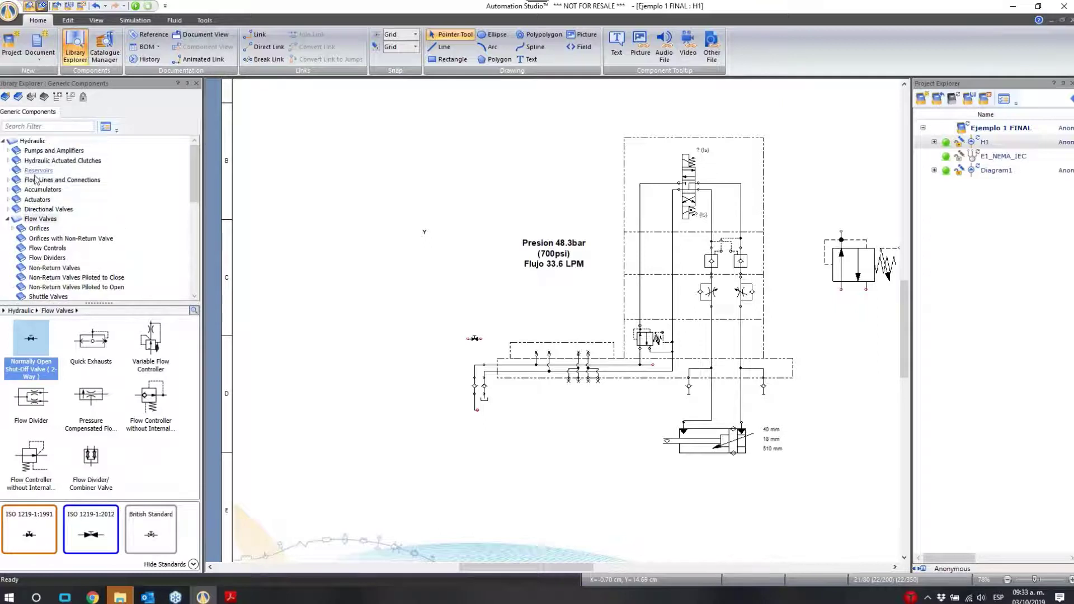
click(38, 170)
drag(151, 339, 469, 340)
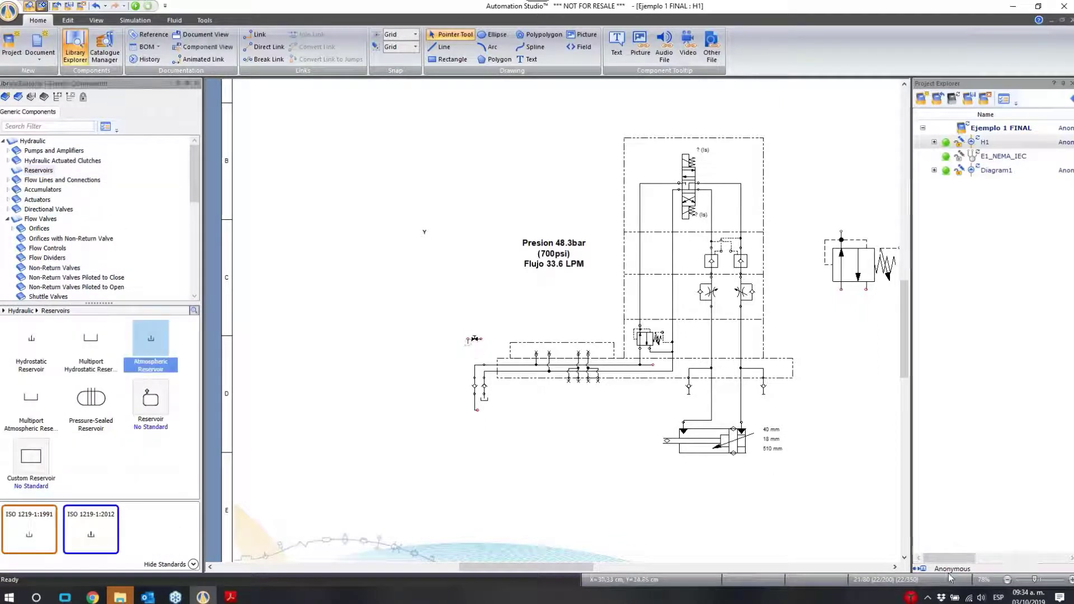
Connect the shut-off valve's free port to the upper supply line just above the check valves
click(1071, 580)
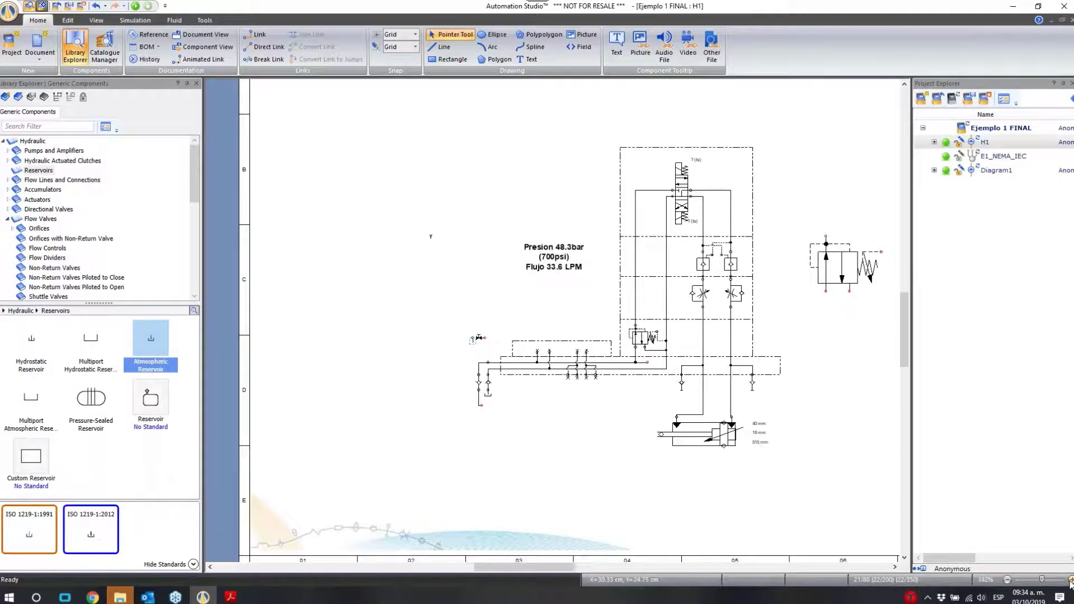
click(1071, 581)
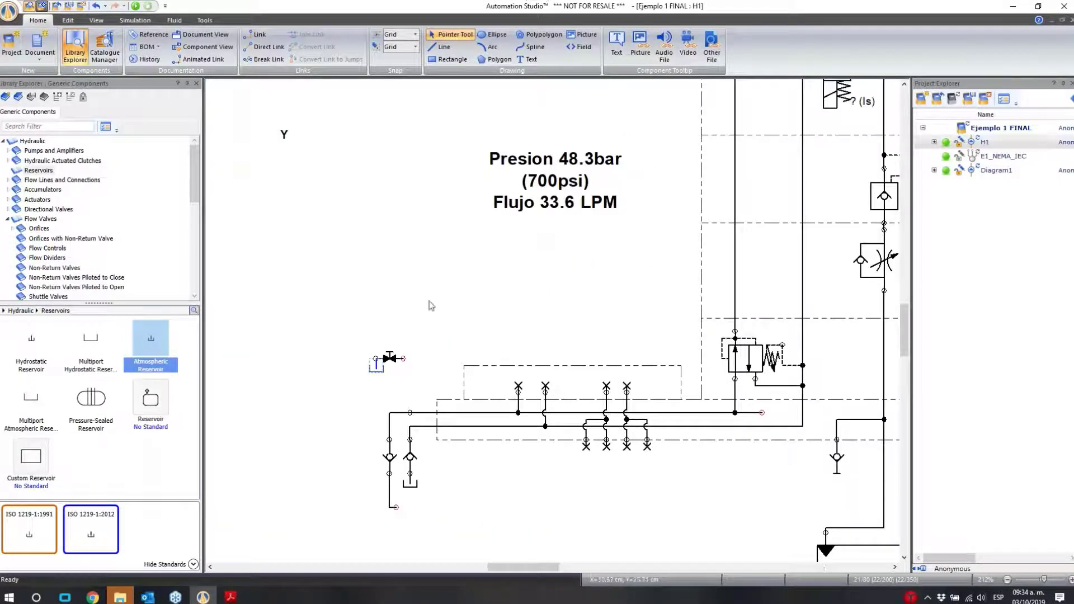
scroll(480, 456, down, 4)
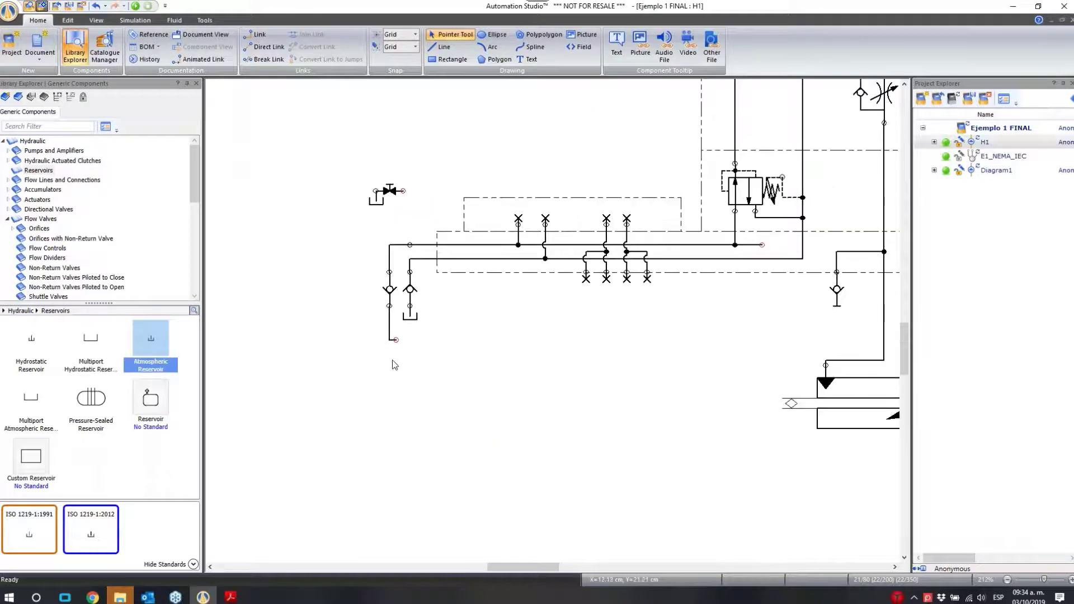
click(403, 191)
click(411, 244)
Insert a Hydraulic Pressure Source from Pumps and Amplifiers in the empty area below the supply-line check valves
click(8, 209)
click(8, 210)
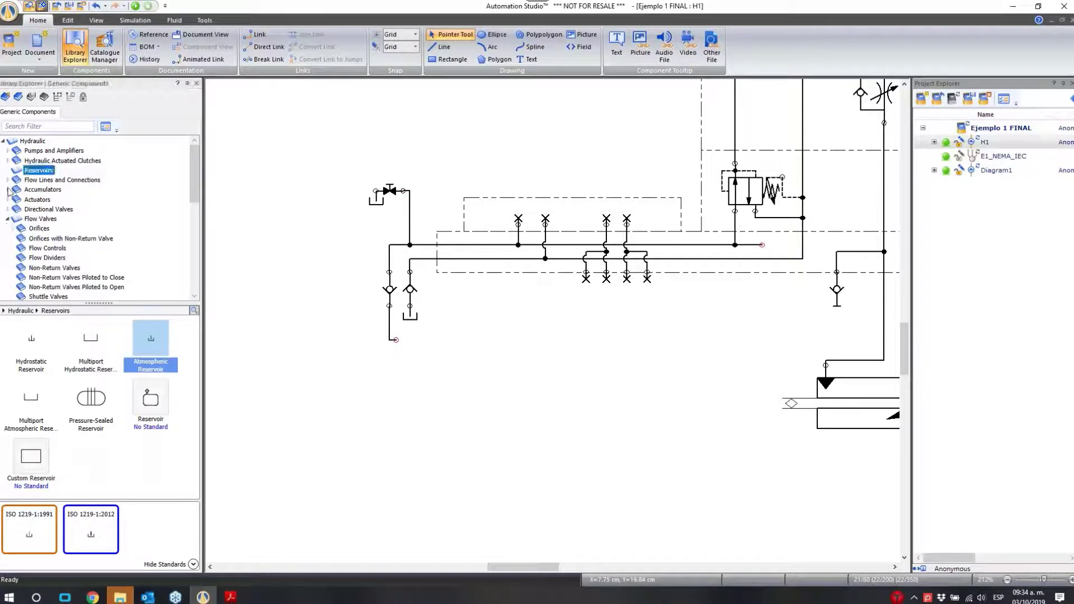
click(54, 150)
scroll(196, 398, down, 1)
scroll(196, 399, down, 2)
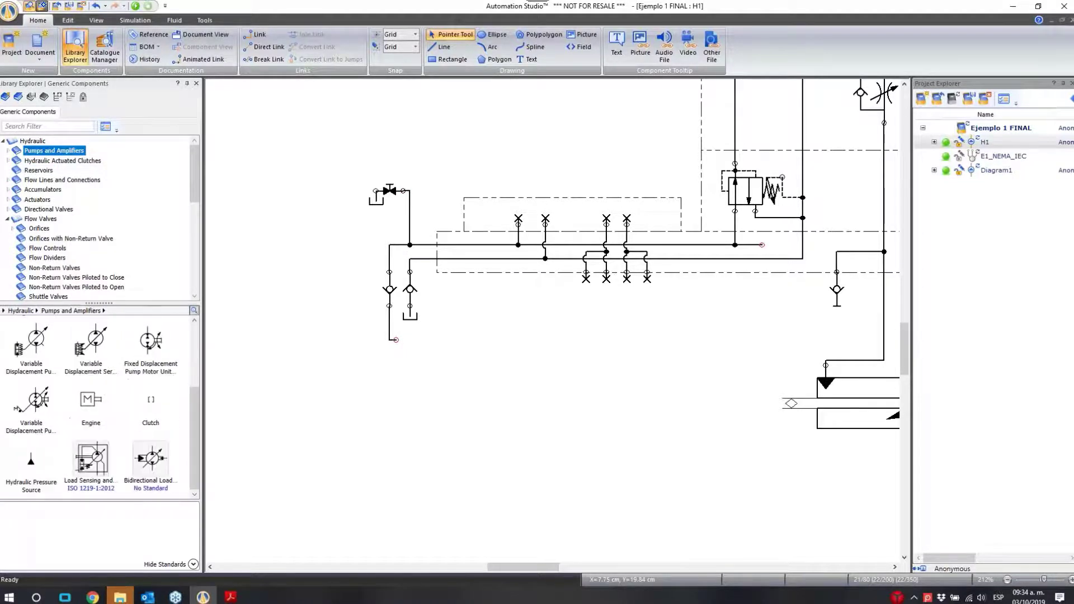
drag(28, 454, 369, 481)
Insert a Variable Relief Valve with Drain from the relief valves with tank and connect it to the pressure source's port
click(8, 219)
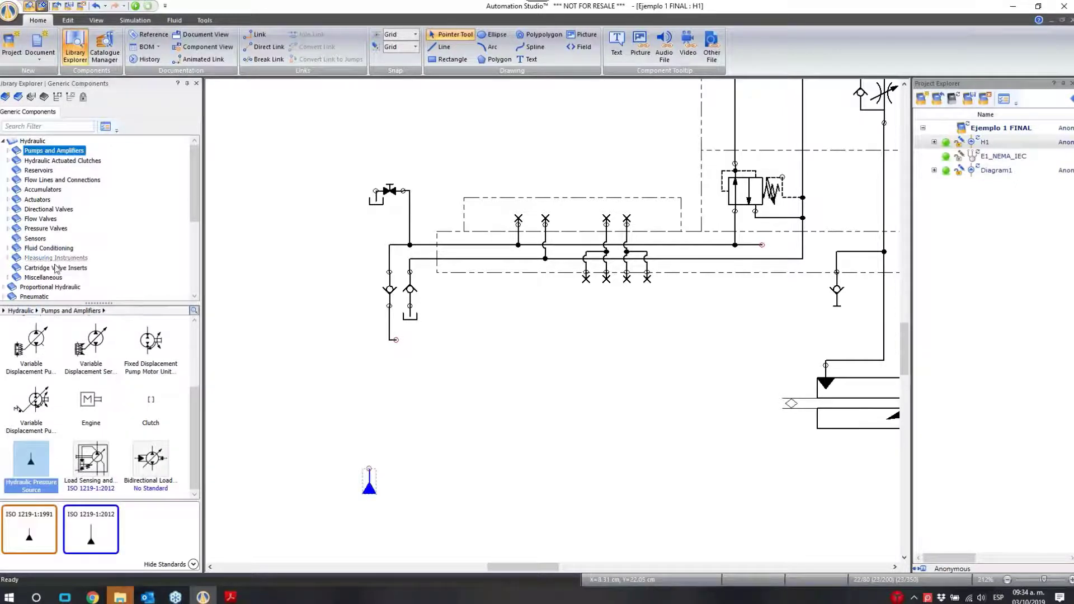
click(8, 229)
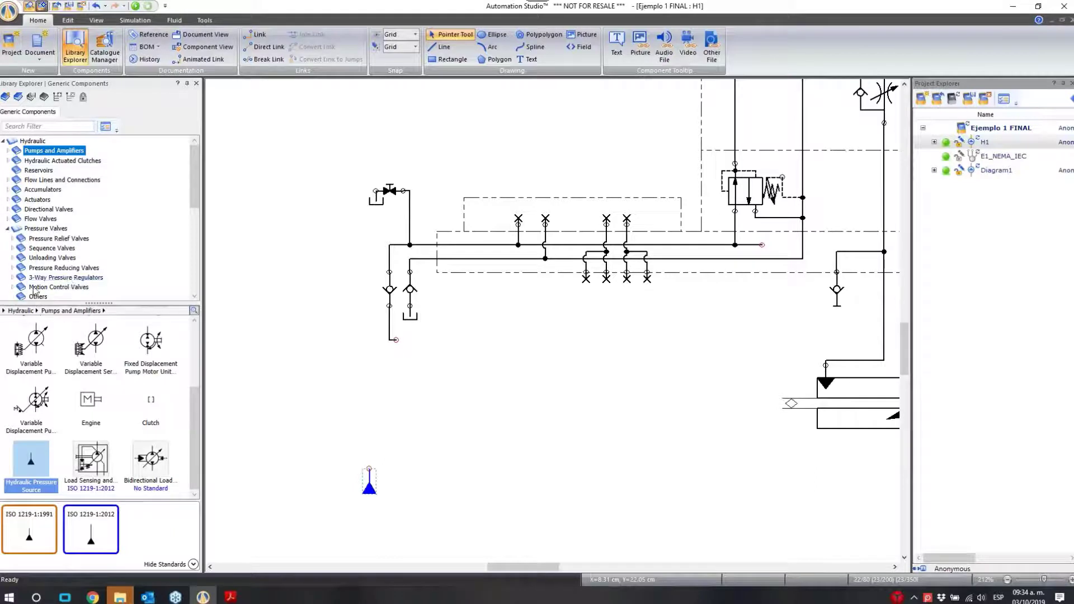
click(35, 269)
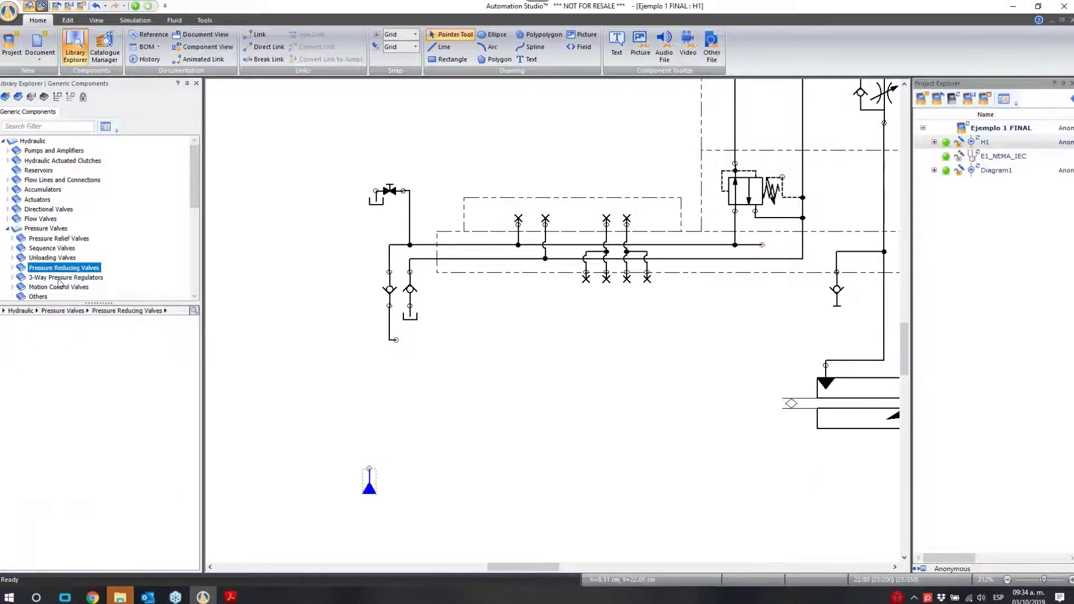
click(70, 239)
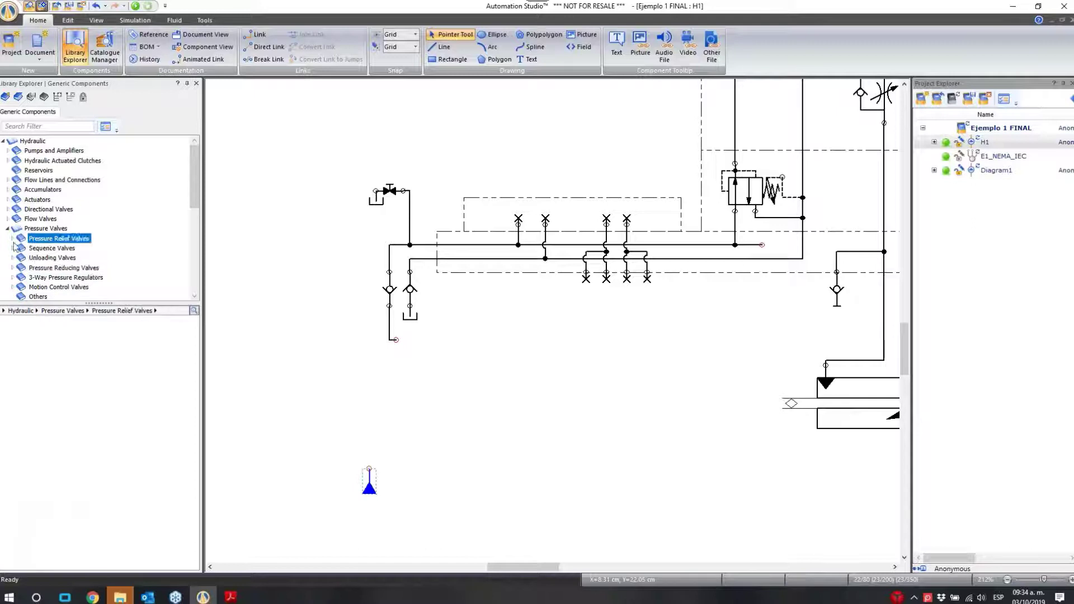
double_click(19, 240)
click(71, 269)
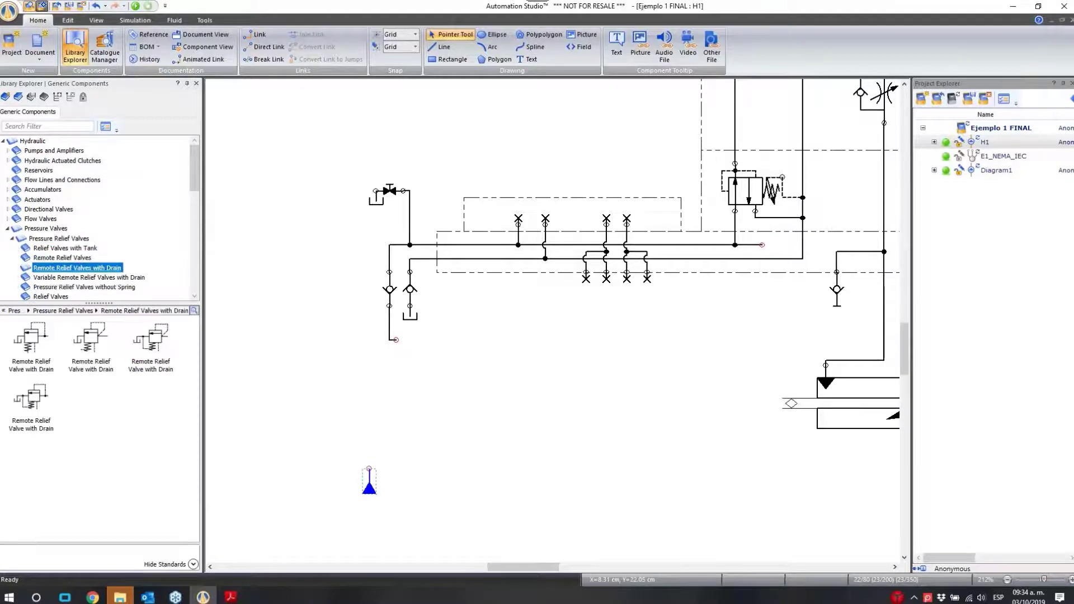
click(77, 259)
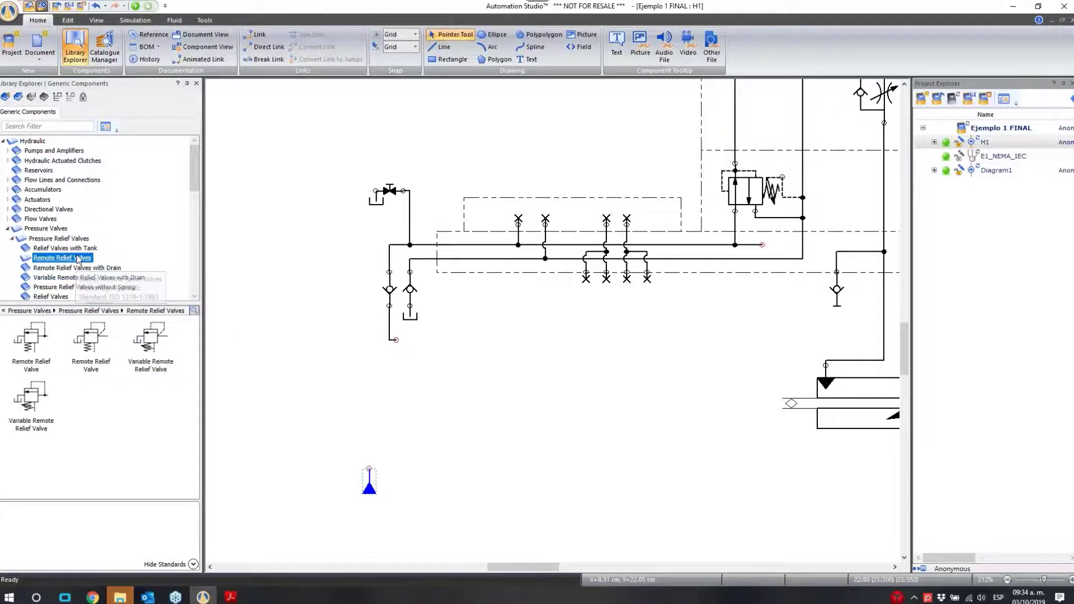
click(65, 249)
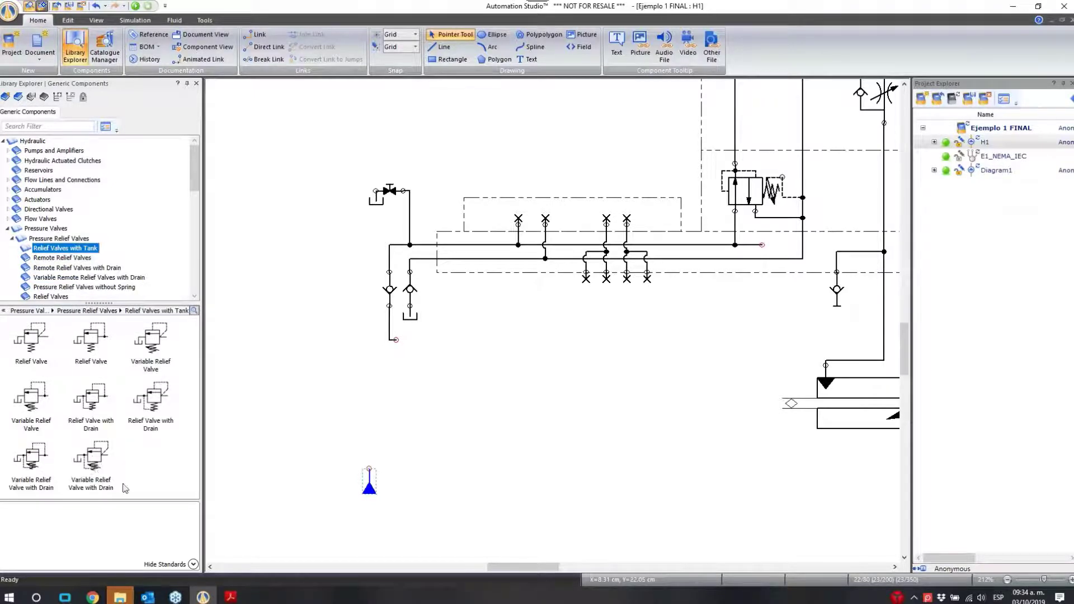
mouse_move(31, 464)
mouse_down()
mouse_move(287, 467)
mouse_move(292, 418)
mouse_move(393, 460)
mouse_move(370, 469)
mouse_up()
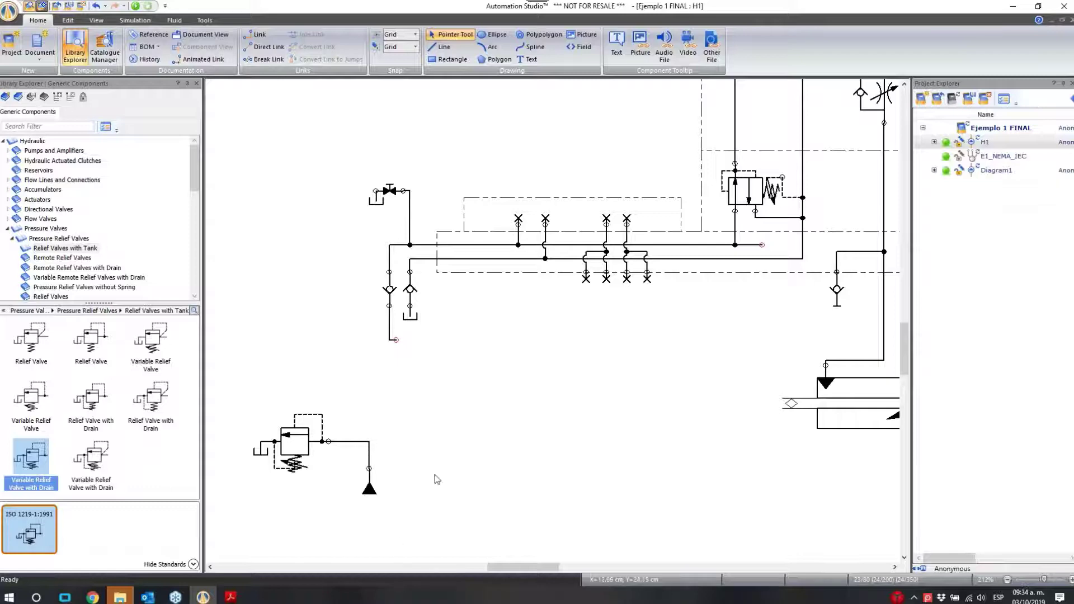
Insert a Pressure Gauge above the relief valve and connect it to the line between the relief valve and the pressure source
scroll(434, 464, down, 4)
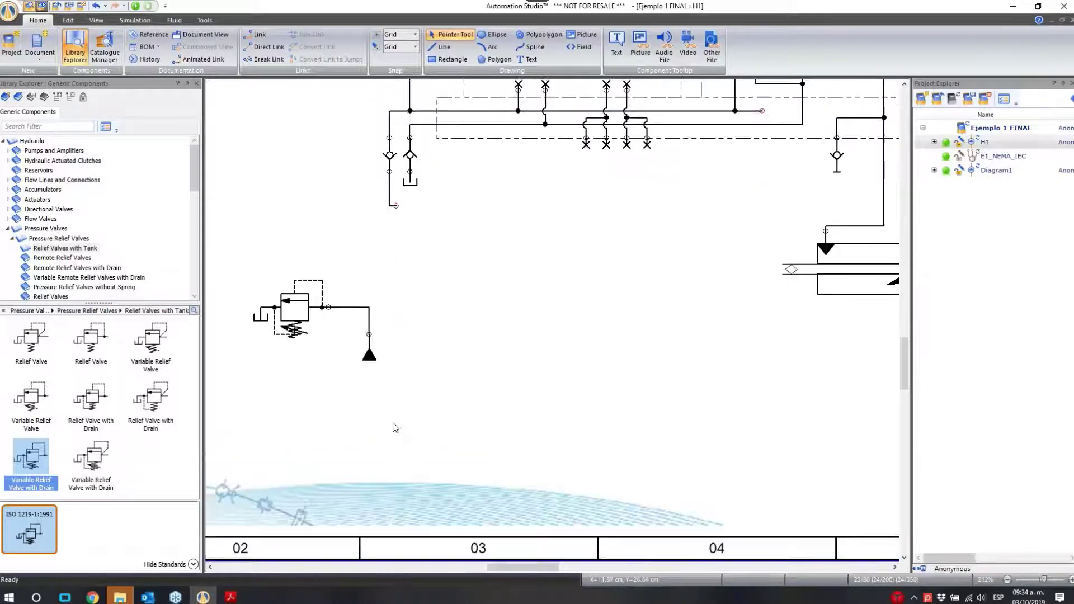
scroll(398, 426, up, 2)
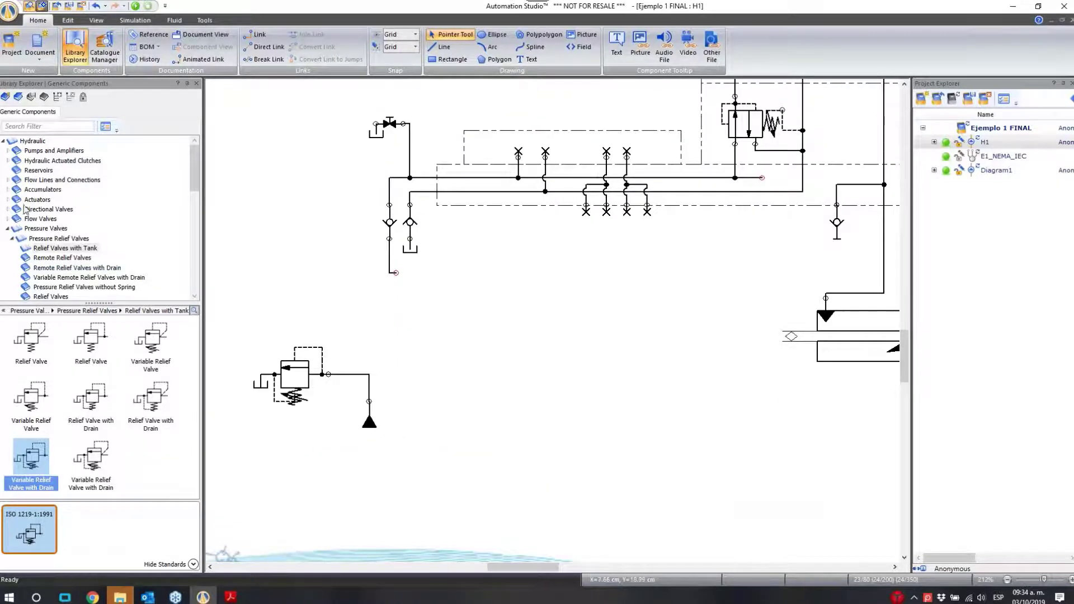
click(33, 141)
drag(150, 395, 372, 377)
click(369, 374)
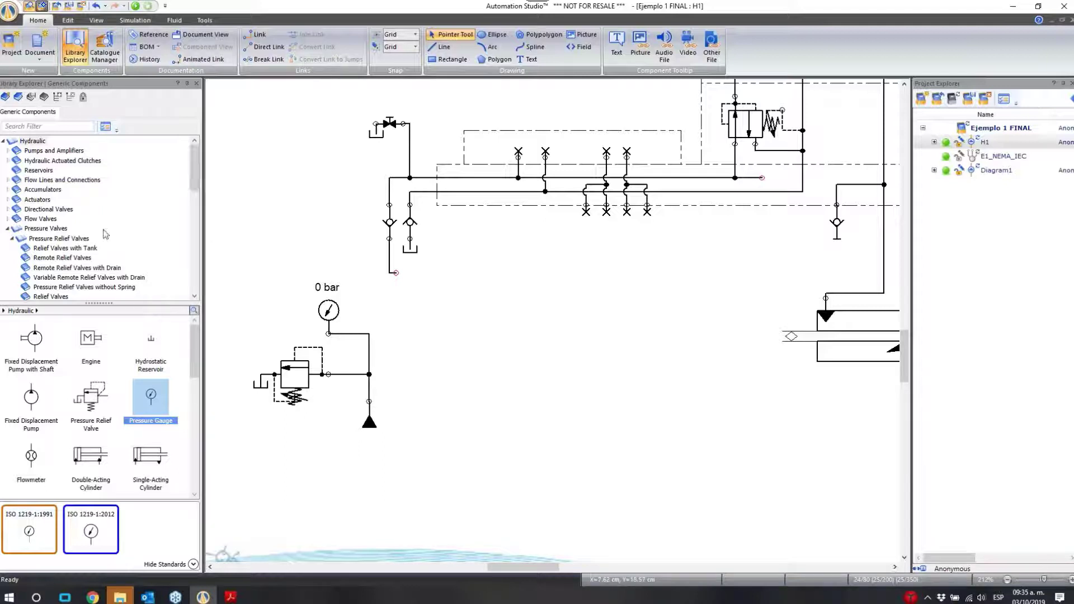
Insert a Variable Throttle Valve from the hydraulic orifices onto the line above the pressure source, beside the gauge
click(8, 230)
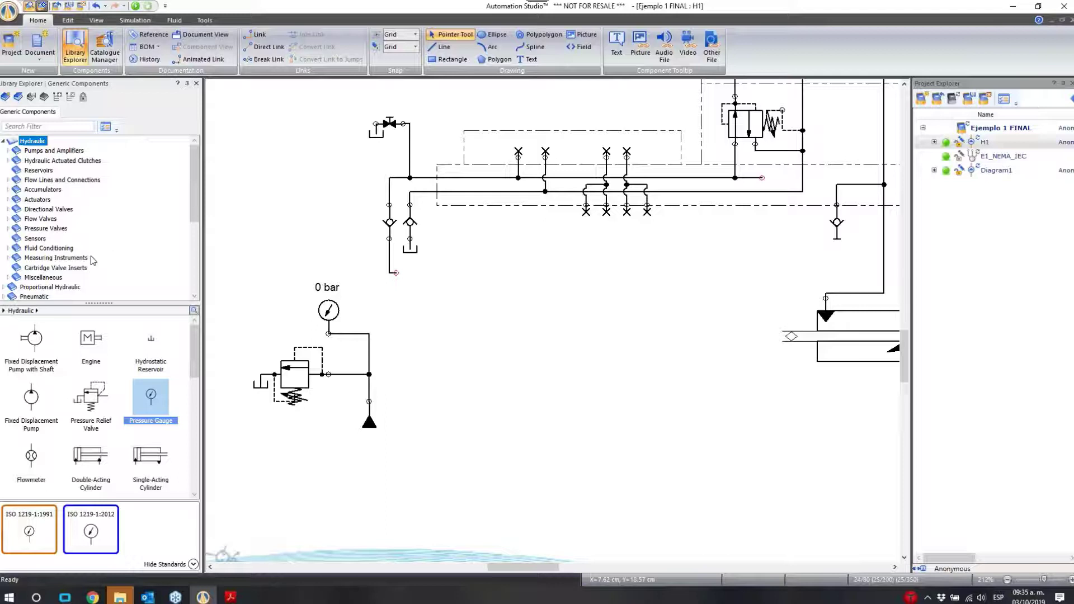
click(7, 220)
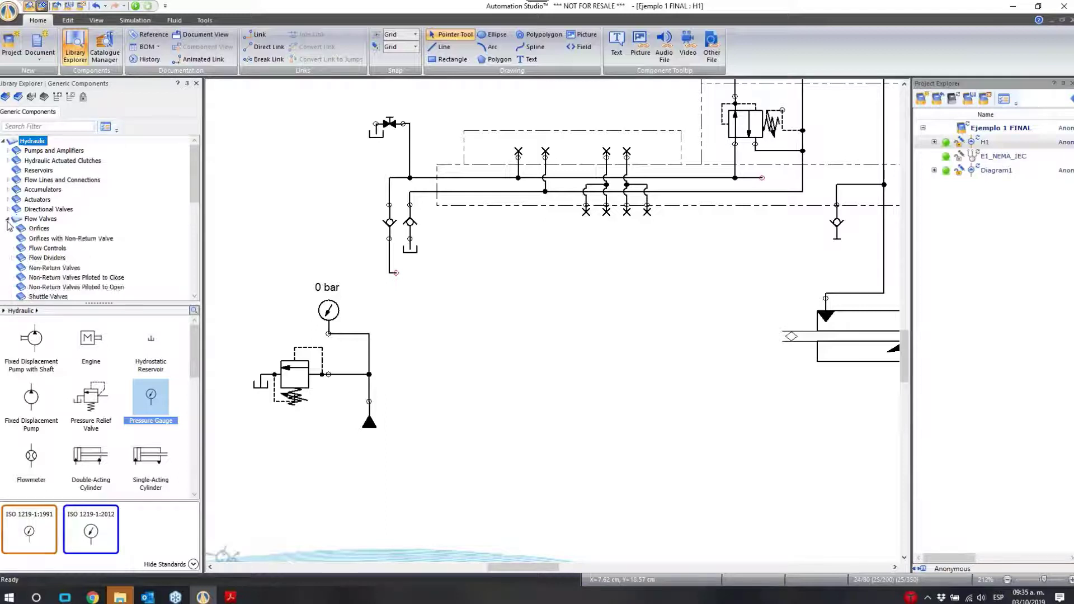
click(40, 228)
drag(33, 399, 376, 306)
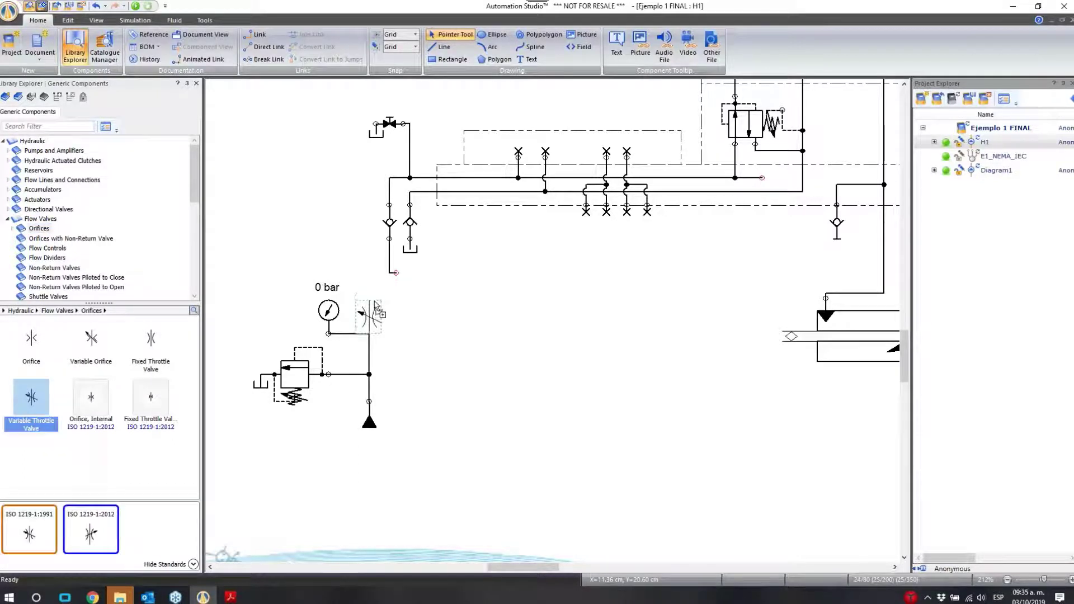
click(381, 343)
scroll(615, 392, right, 6)
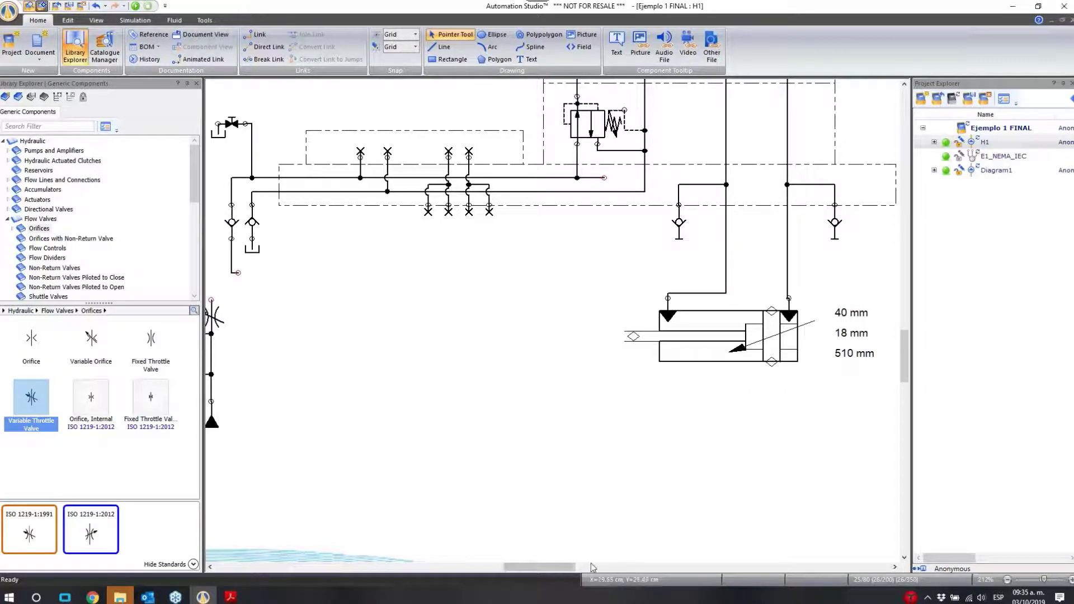
mouse_move(732, 317)
drag(565, 574, 539, 574)
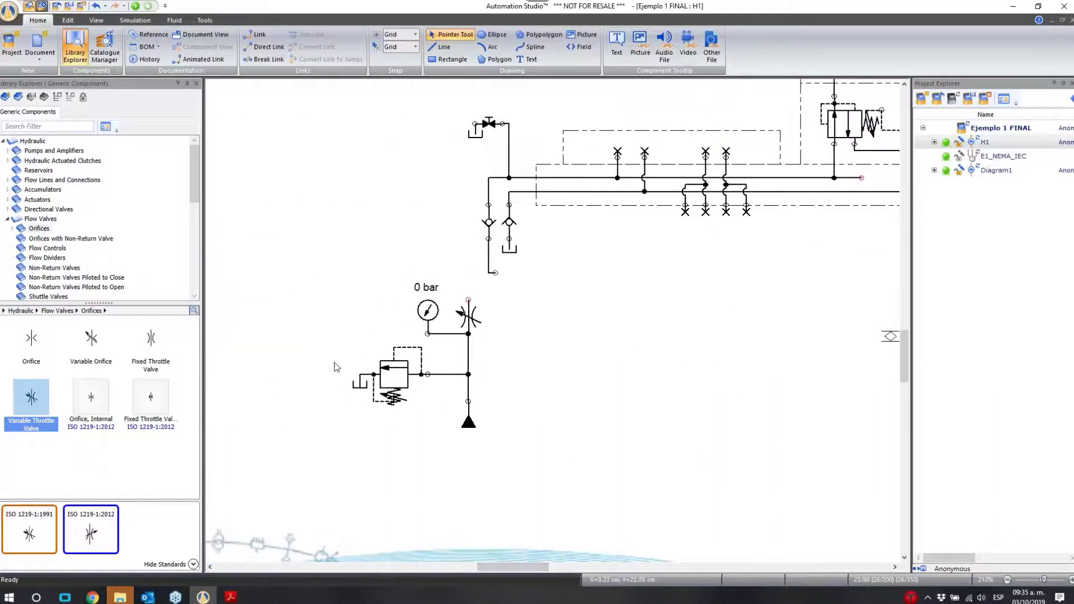
click(391, 382)
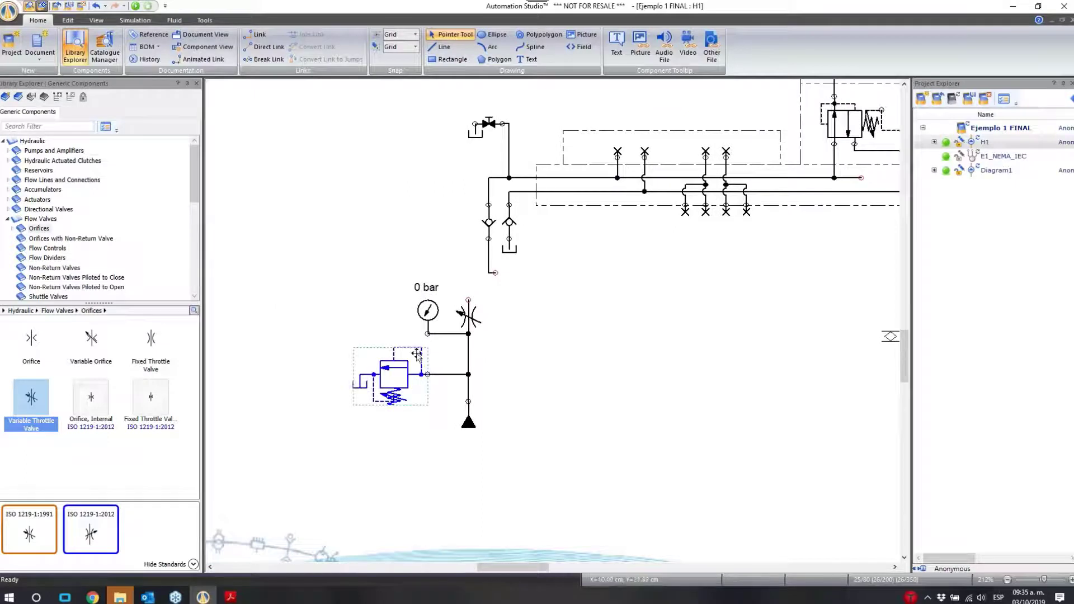
Insert the double-solenoid 4/3-Way NC Valve from the hydraulic directional valves in the empty area below the manifold
click(6, 218)
click(7, 209)
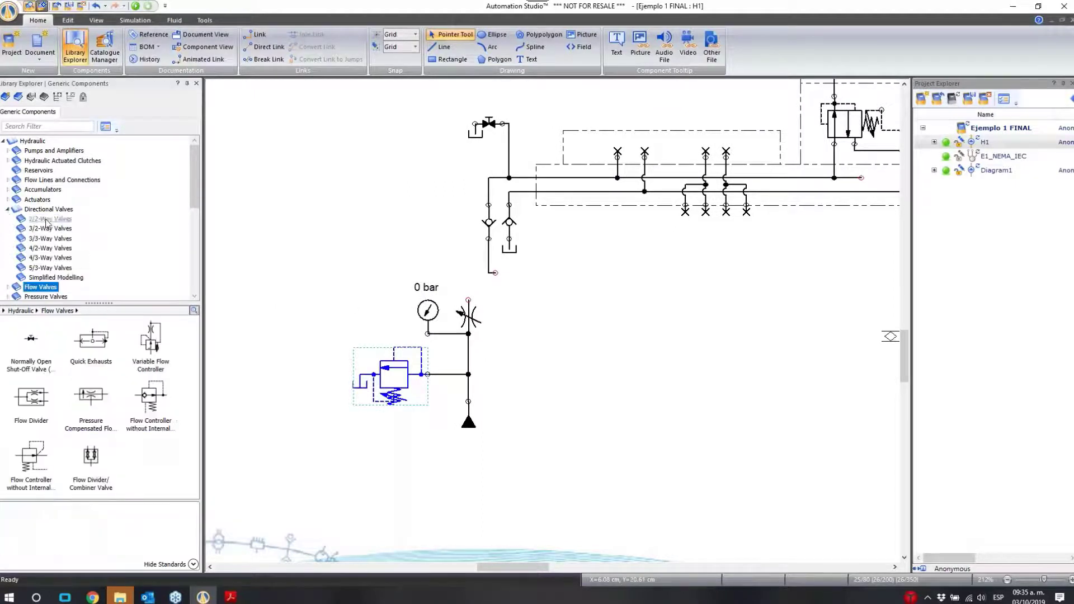
click(45, 259)
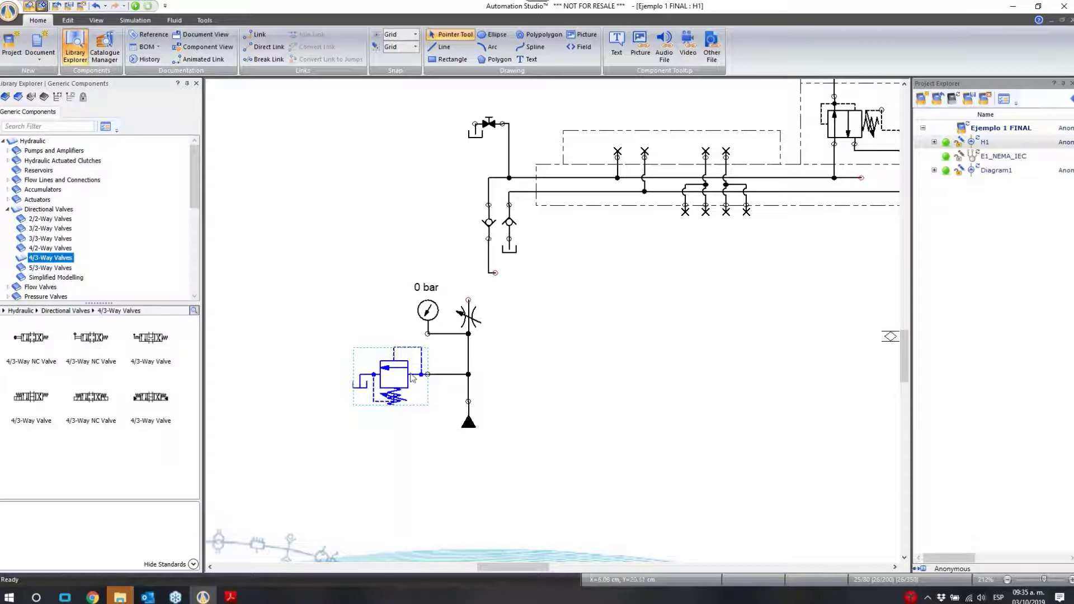
scroll(765, 335, up, 3)
scroll(765, 335, up, 6)
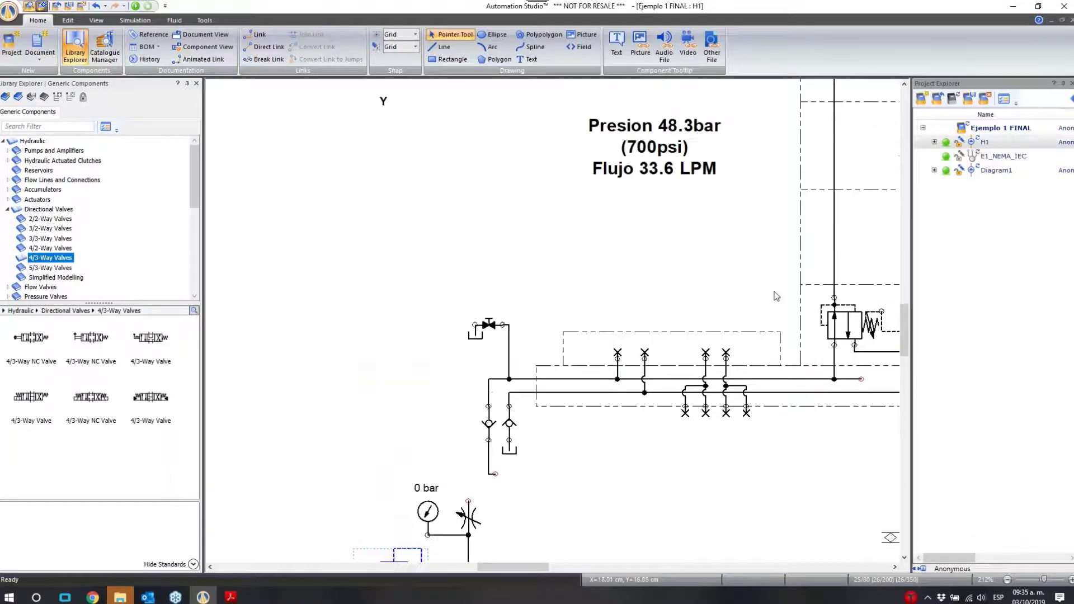
drag(522, 566, 558, 565)
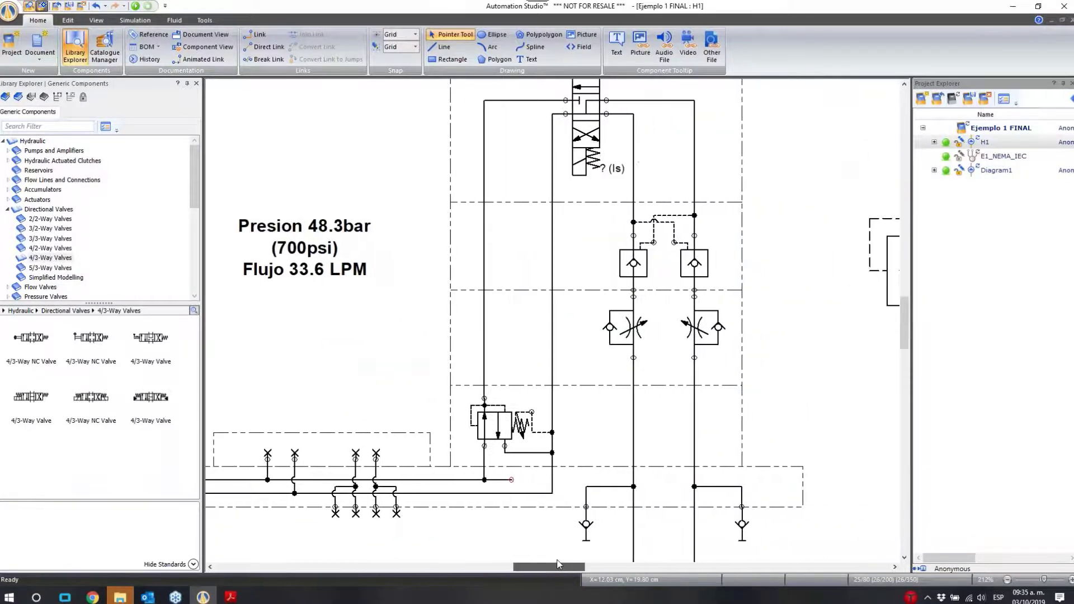
scroll(574, 165, up, 2)
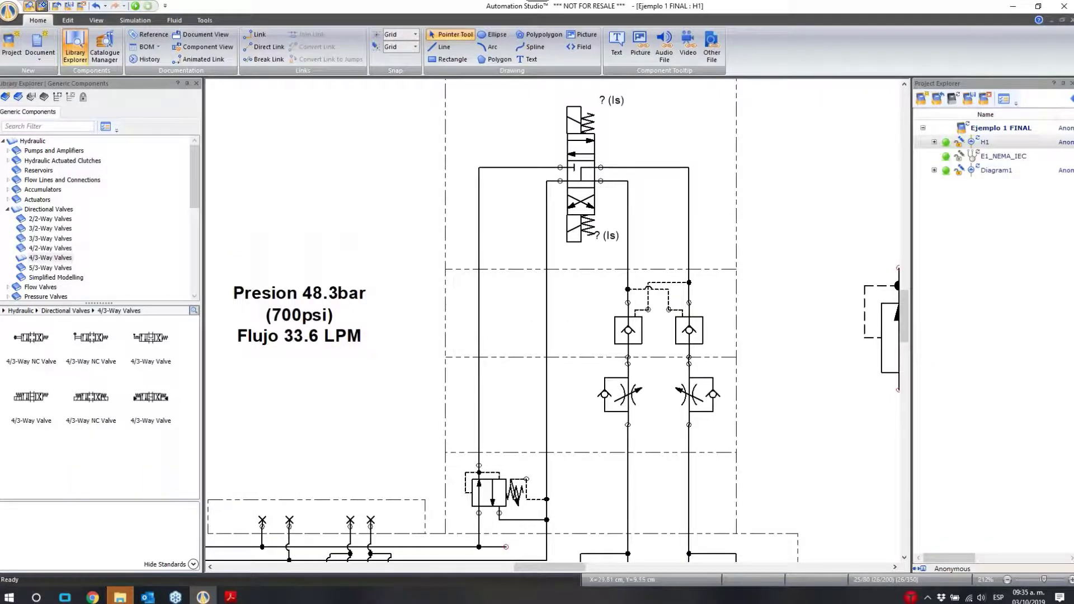
scroll(568, 560, down, 5)
drag(584, 568, 569, 567)
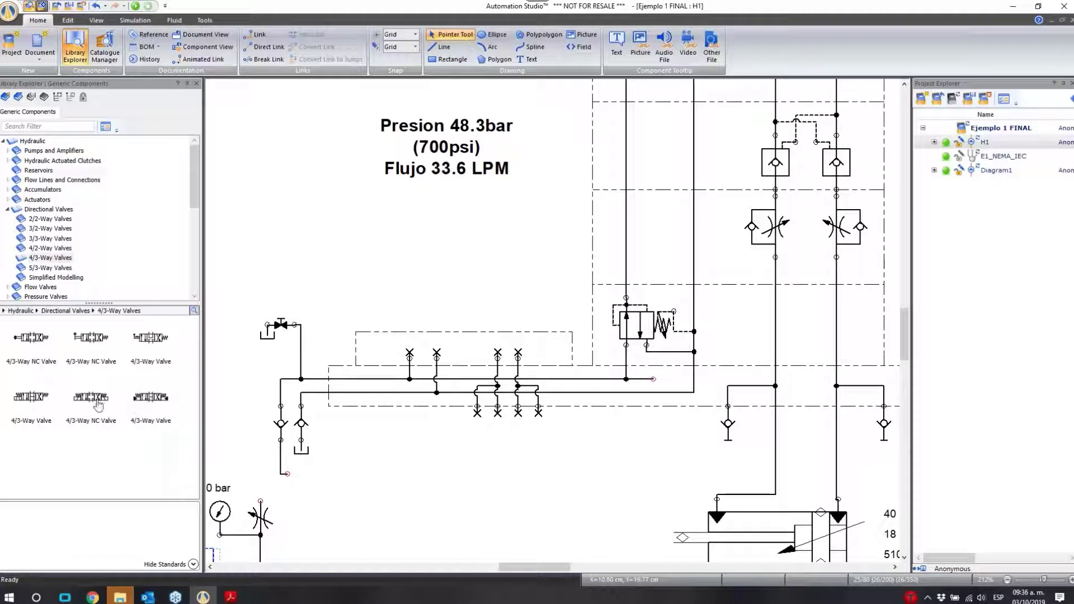
right_click(130, 456)
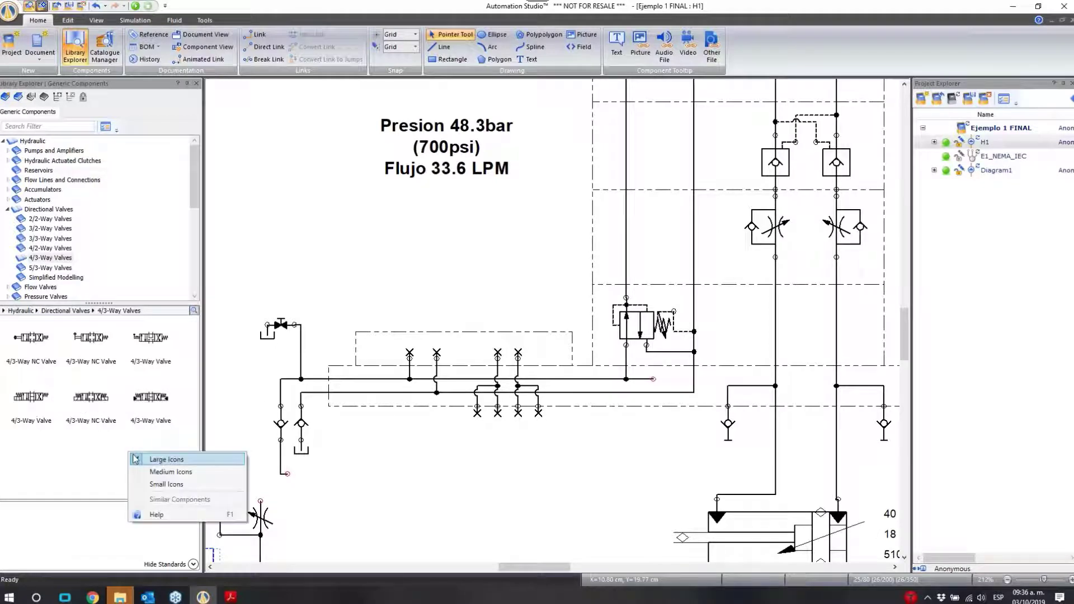
click(64, 455)
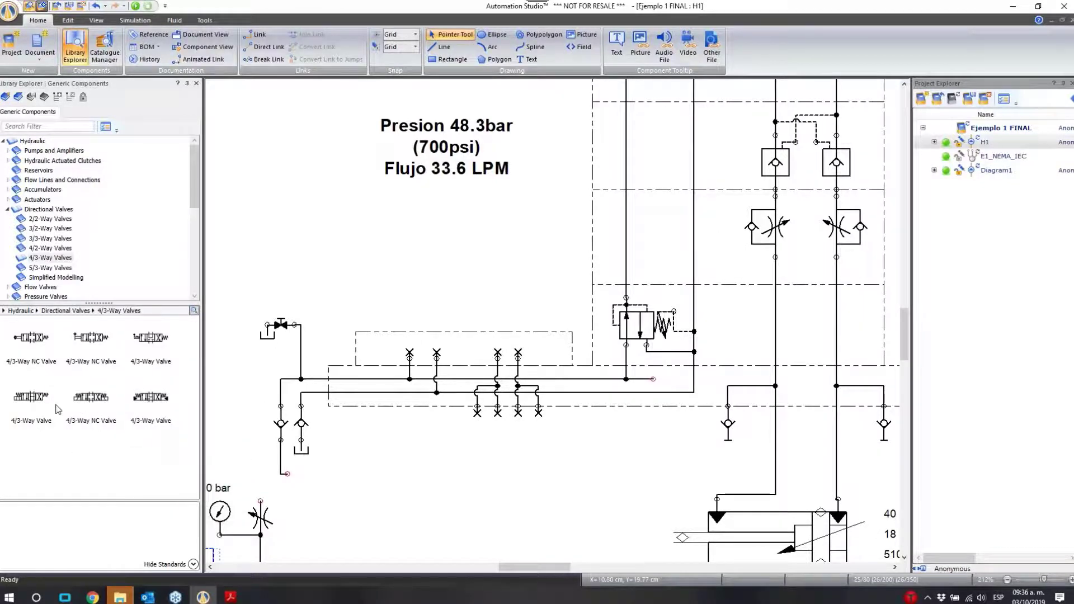
mouse_move(90, 338)
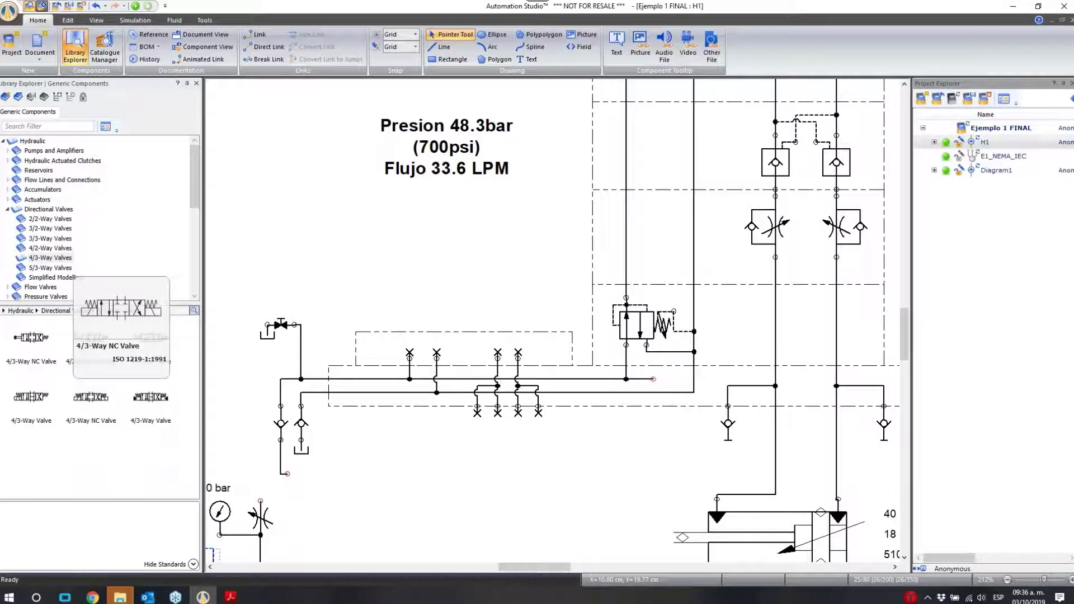
mouse_move(161, 404)
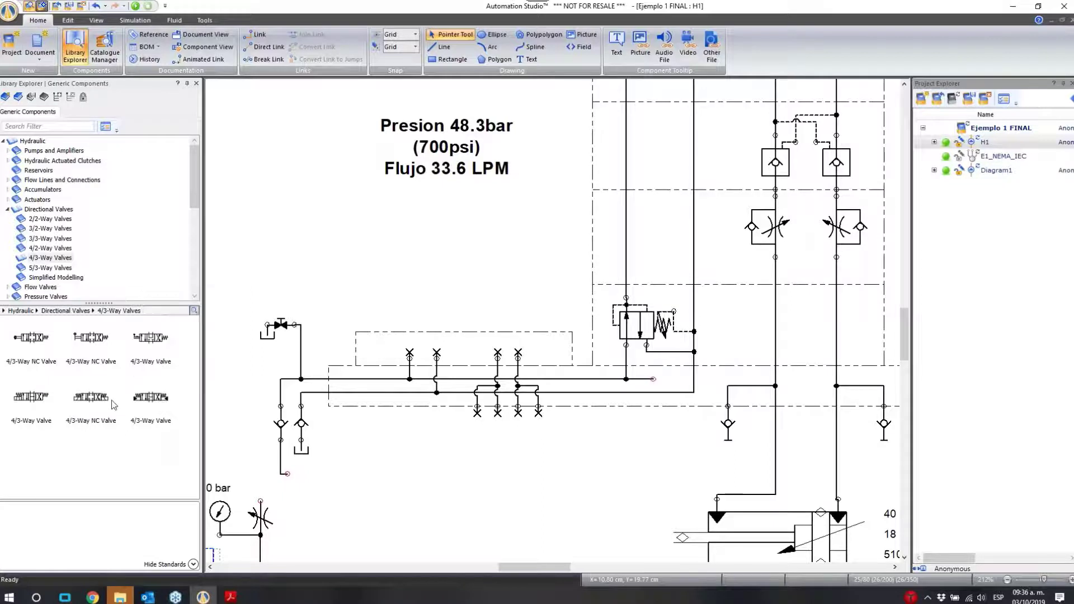
click(91, 397)
drag(381, 478, 450, 508)
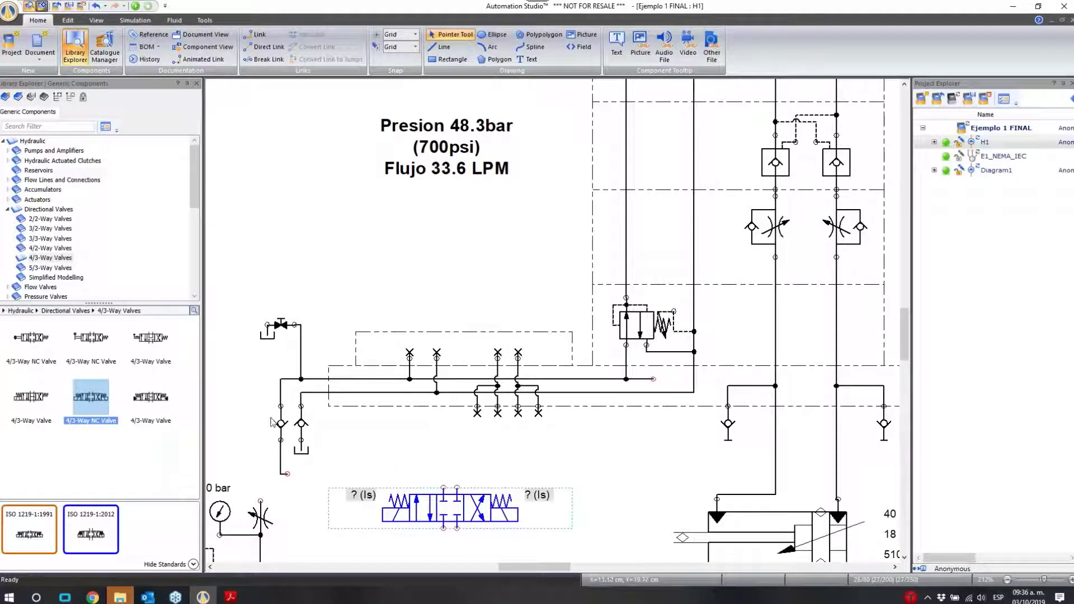
Open the technical specifications of the newly placed 4/3-way valve
double_click(443, 505)
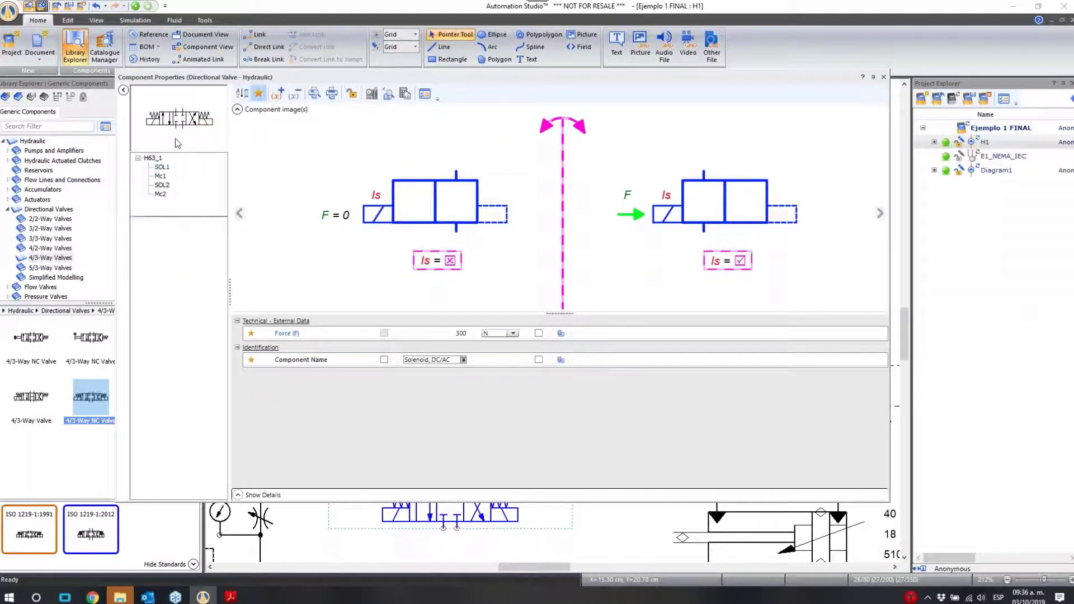
click(165, 232)
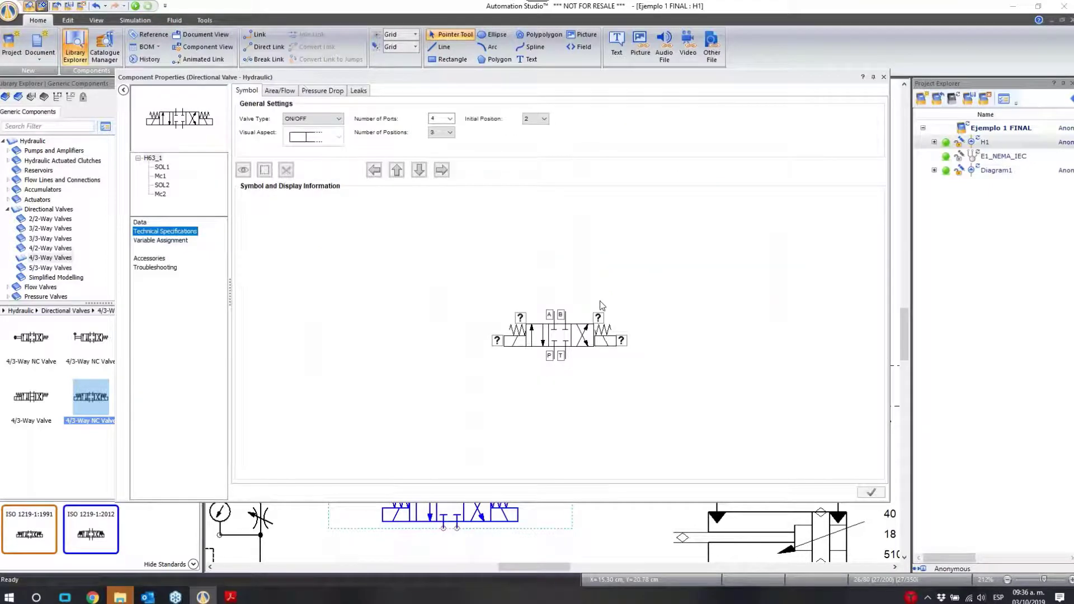
Change the valve's centre position to a standard spool that connects A, B and T and blocks P
click(556, 343)
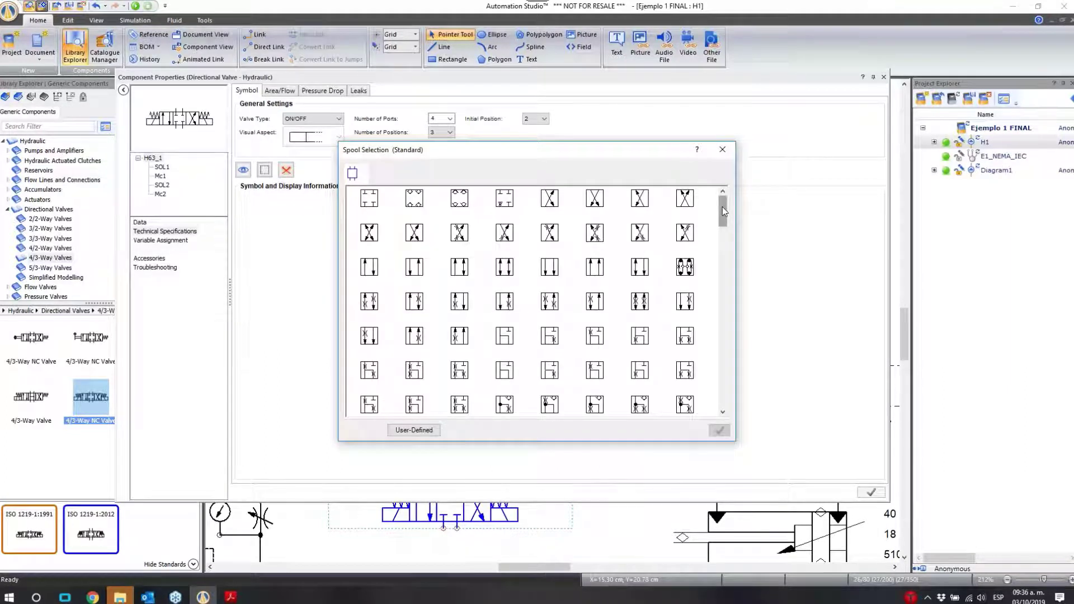
drag(722, 206, 730, 281)
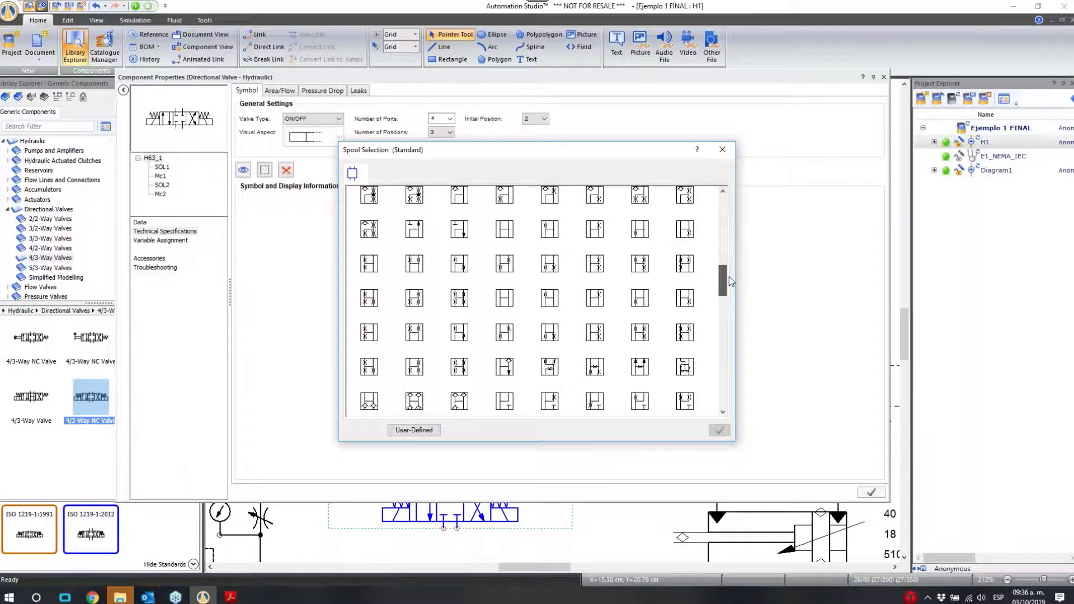
scroll(469, 235, down, 5)
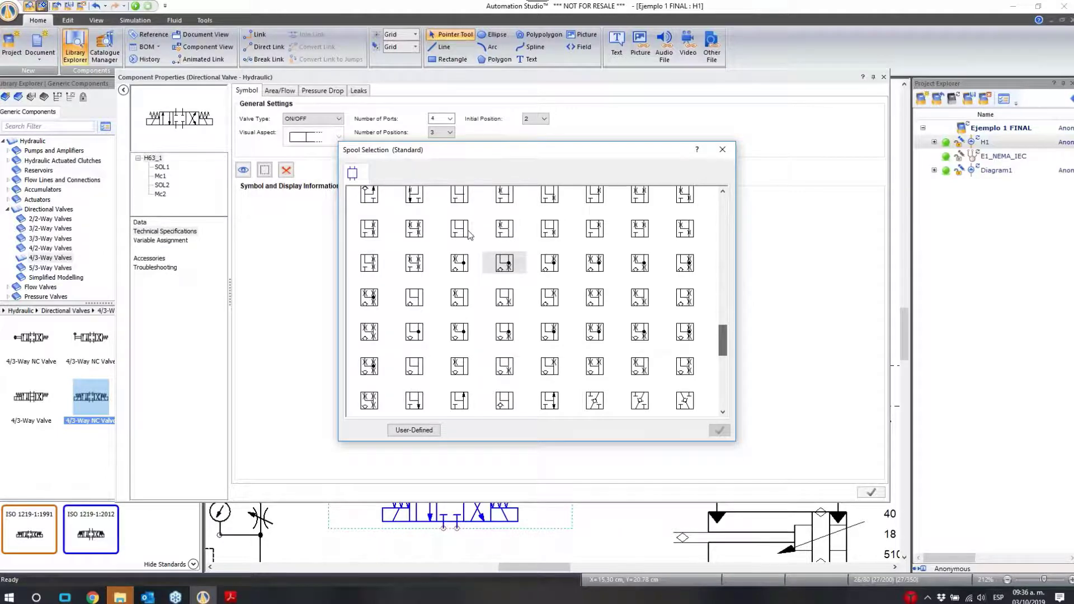
double_click(504, 263)
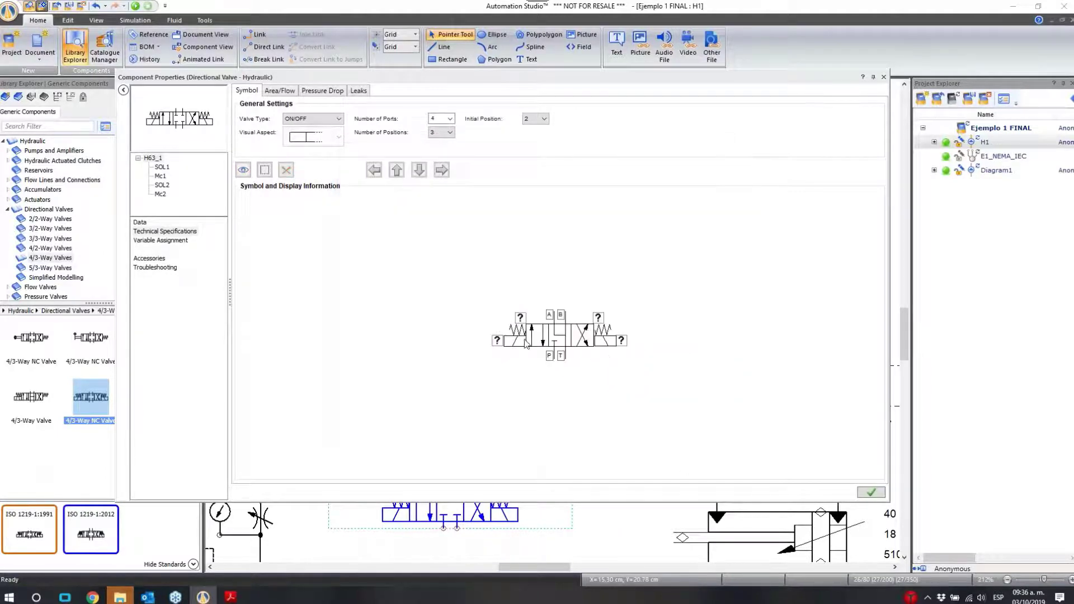
double_click(495, 341)
click(724, 151)
double_click(605, 342)
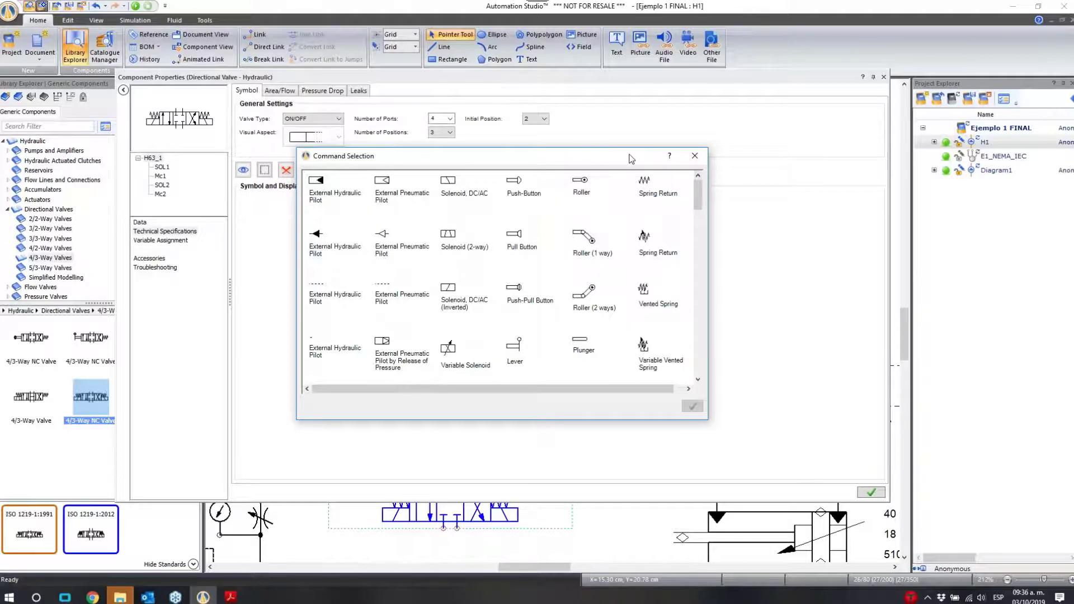
click(695, 156)
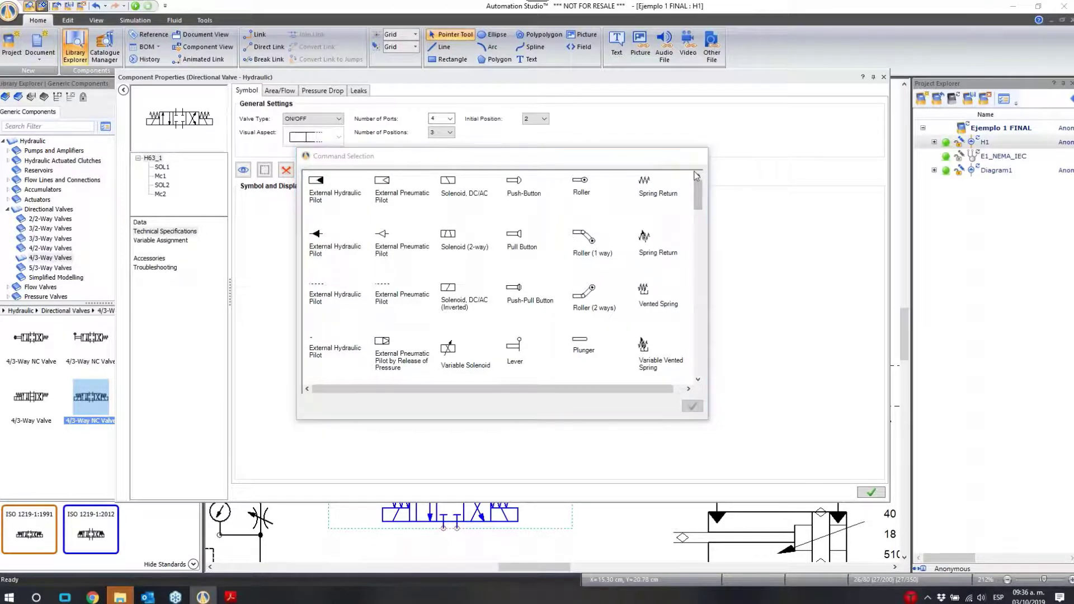
Add a Push-Button command to the outer end of the valve's right-hand solenoid
double_click(621, 343)
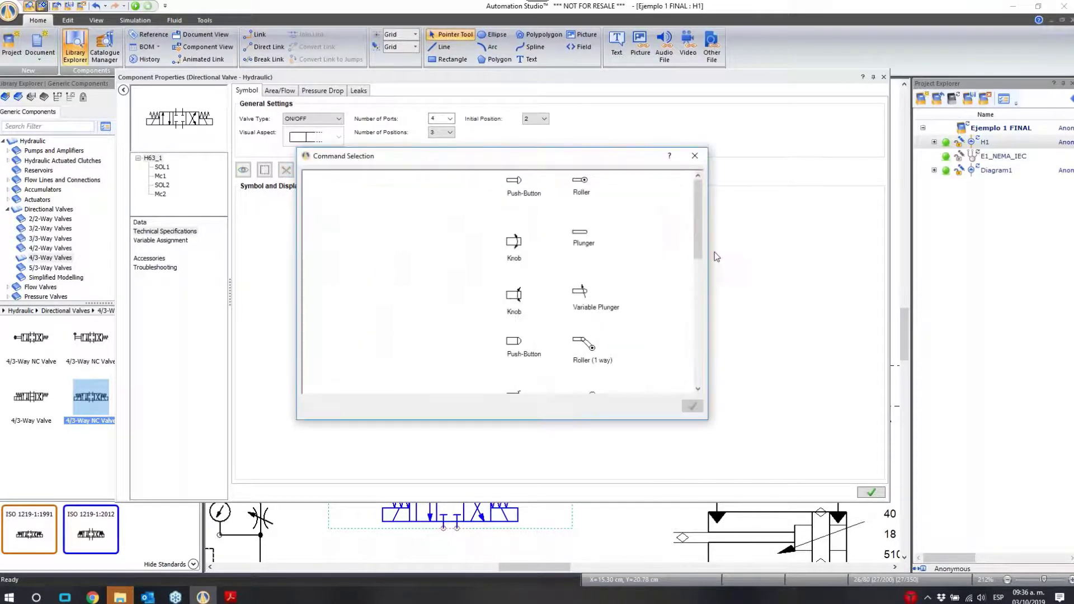
mouse_move(698, 212)
mouse_down()
mouse_move(694, 366)
mouse_move(698, 215)
mouse_up()
click(519, 182)
double_click(519, 182)
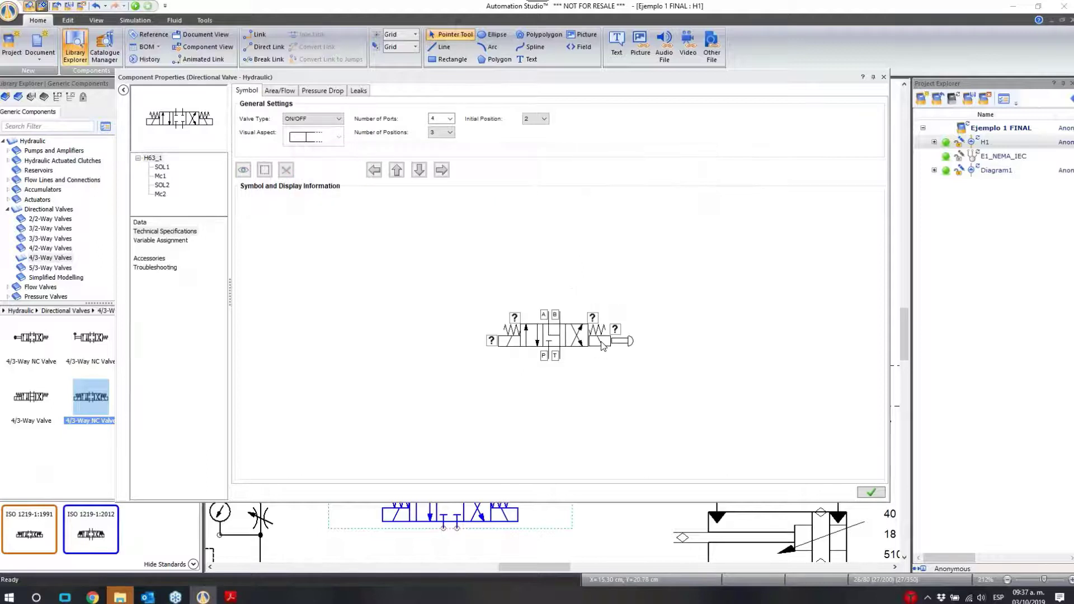
Browse the commands for the valve's left-hand solenoid, then close the valve's properties and save the changes
double_click(509, 346)
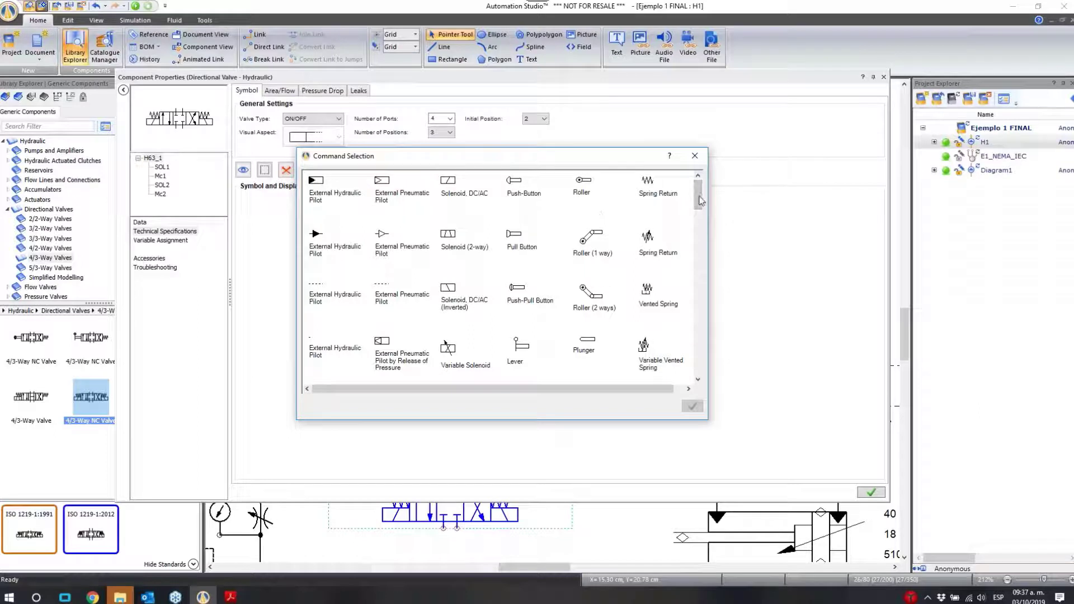
drag(698, 202, 698, 316)
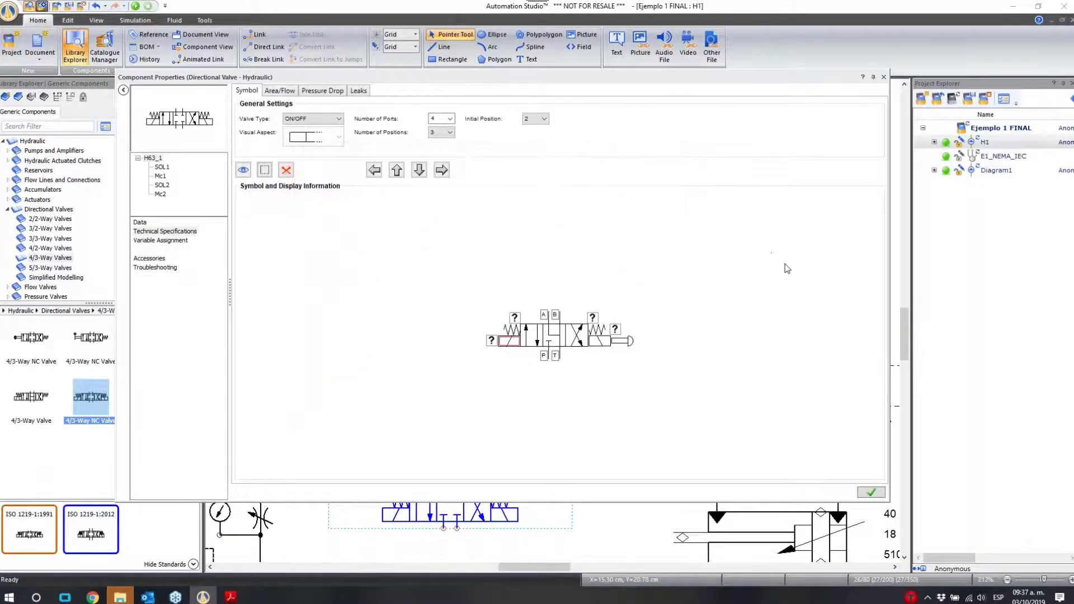
click(884, 78)
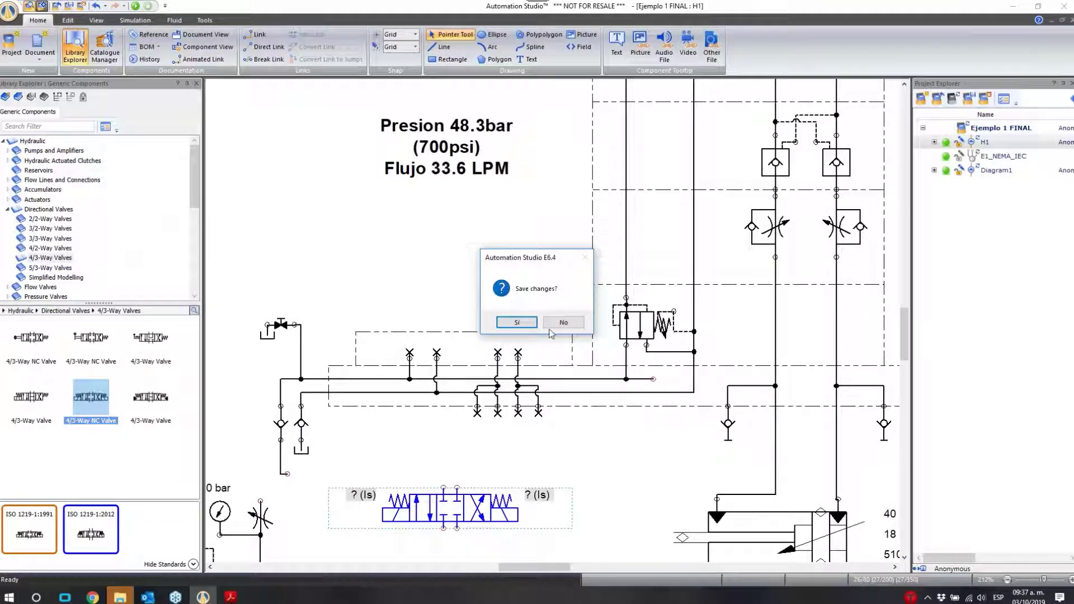
click(518, 327)
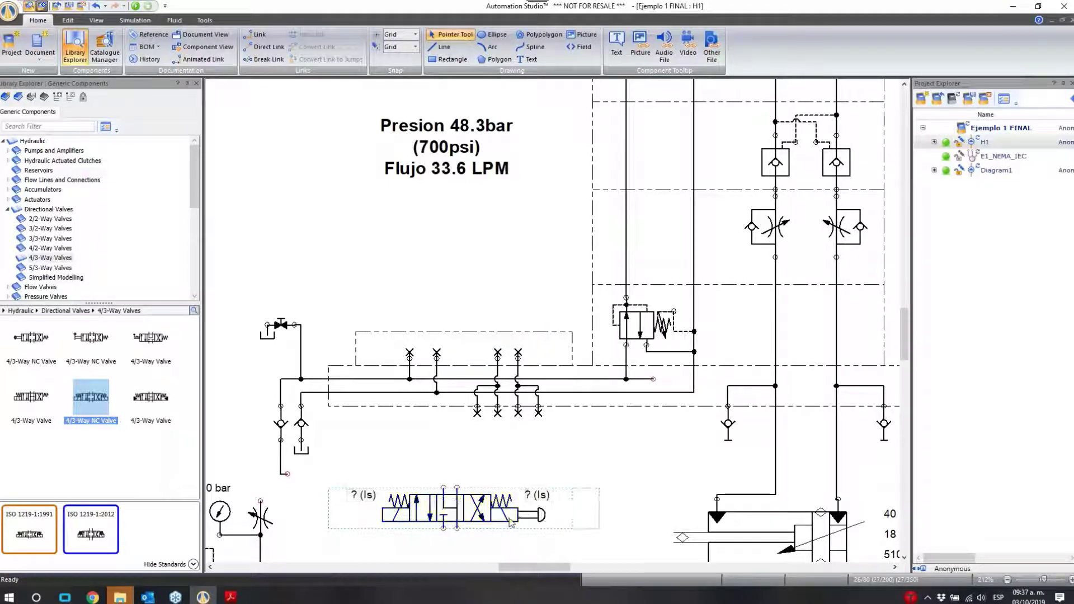
click(582, 466)
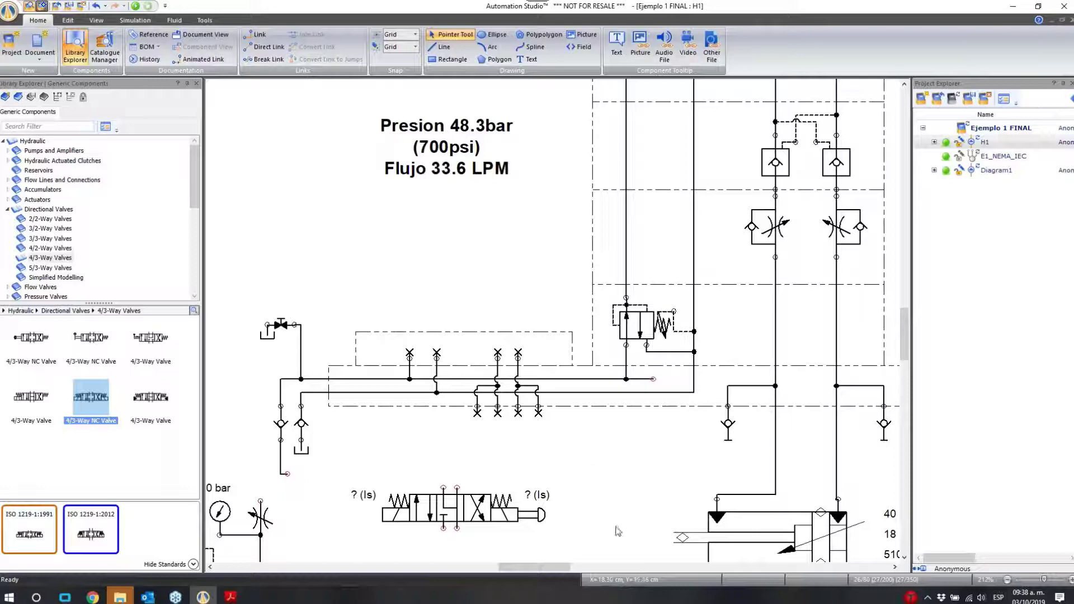
Open the manufacturer catalogue manager and select Oilgear's PVWW variable displacement pump
drag(566, 567, 560, 570)
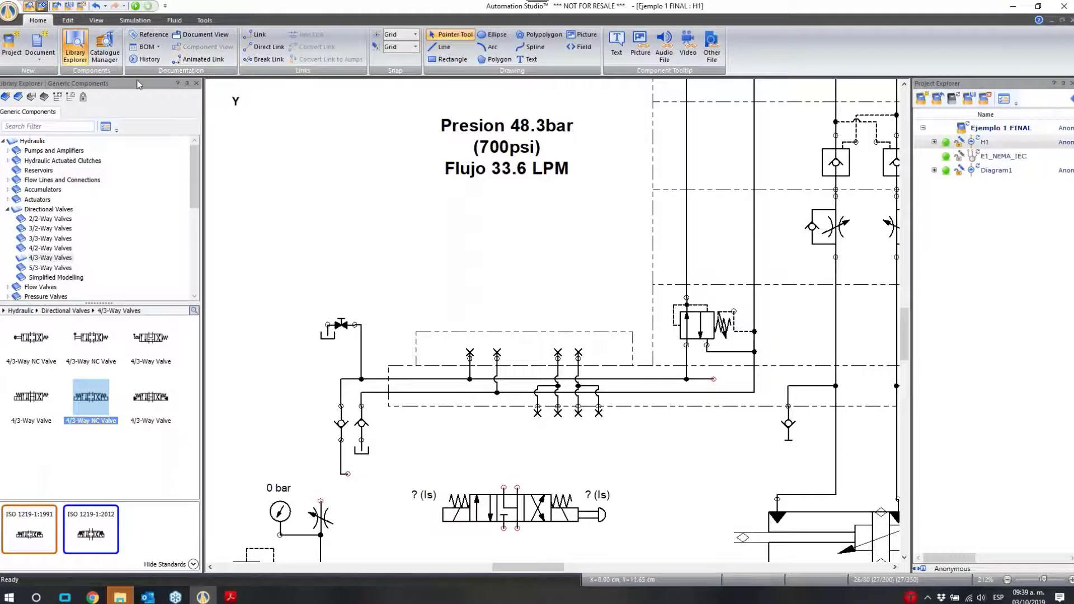
click(112, 58)
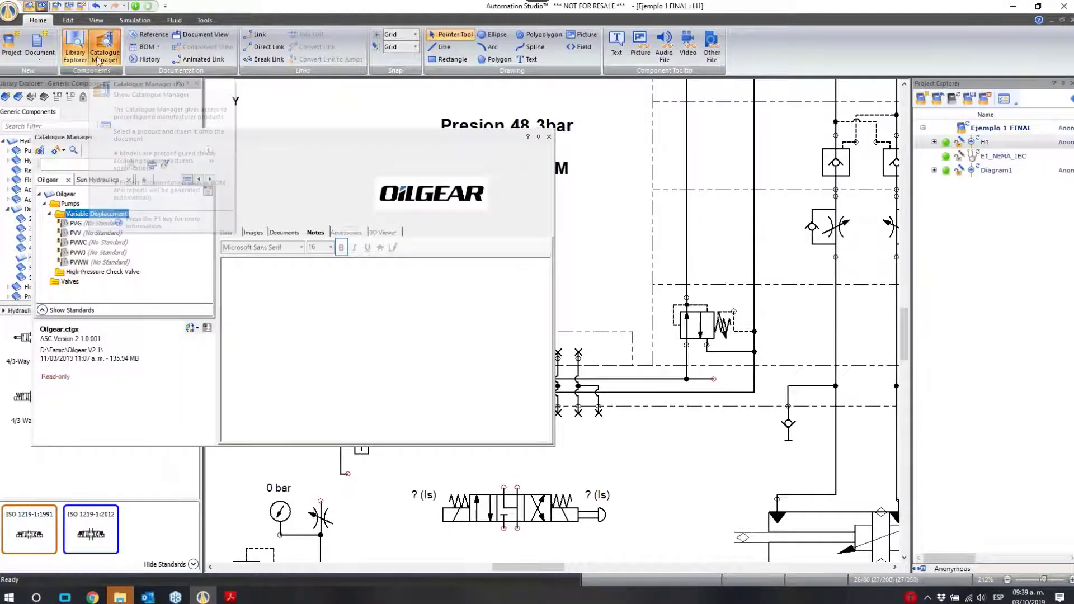
drag(250, 133, 434, 86)
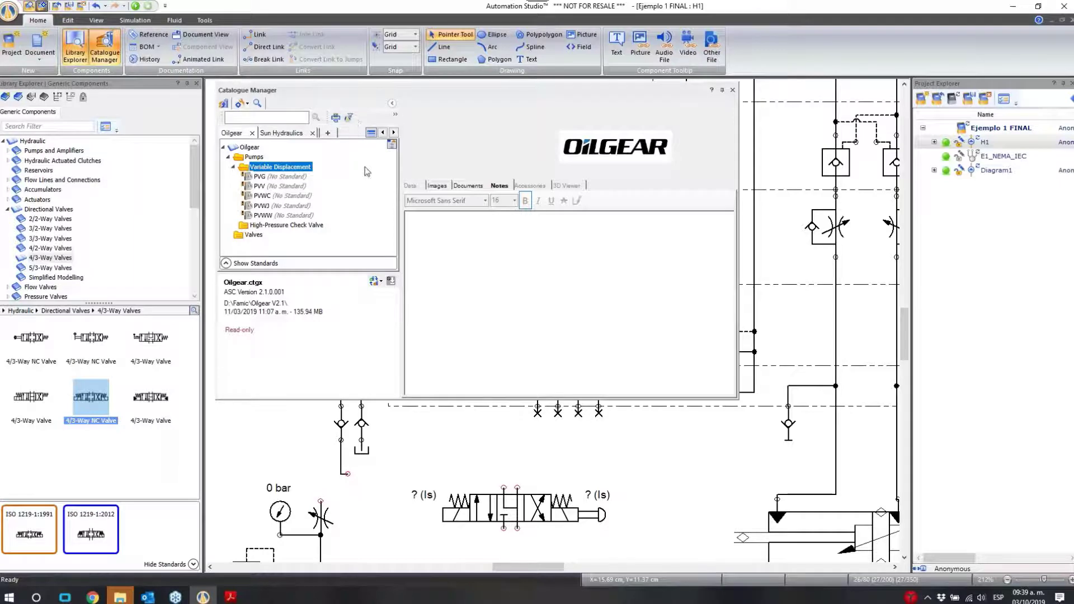
click(255, 216)
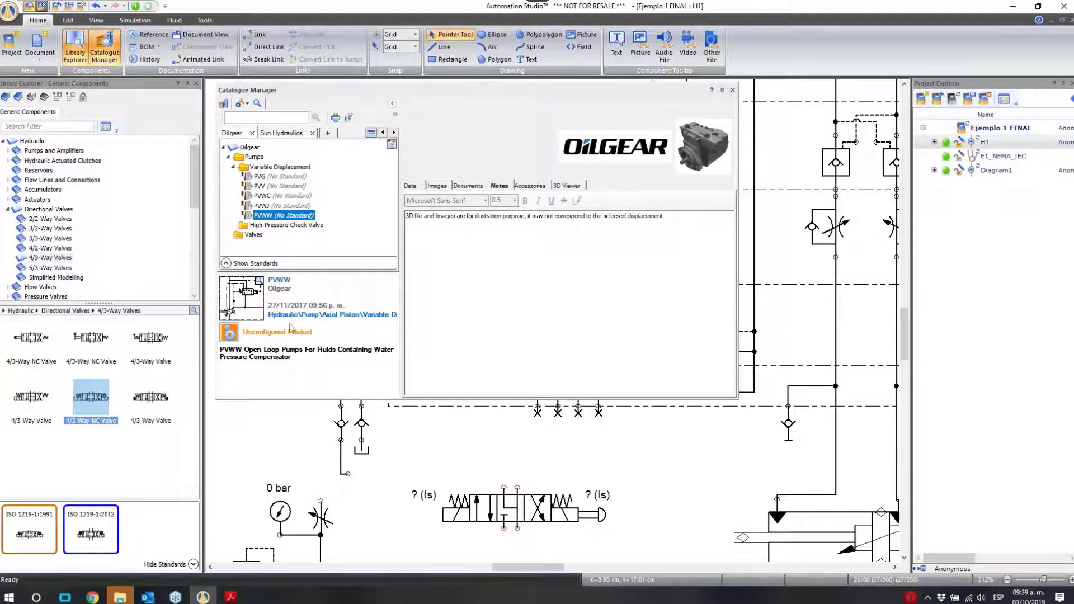
Start configuring the PVWW pump with size 046, a Rear Ported valve plate and a .875 inch Keyed shaft
click(273, 335)
click(425, 175)
click(442, 210)
scroll(474, 270, down, 3)
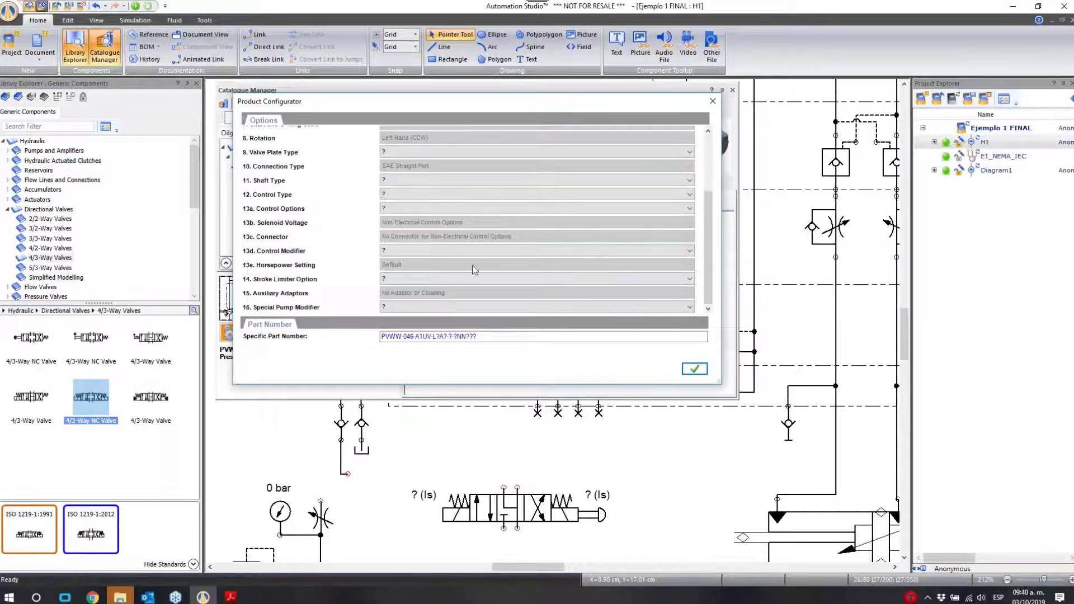
click(462, 152)
click(449, 171)
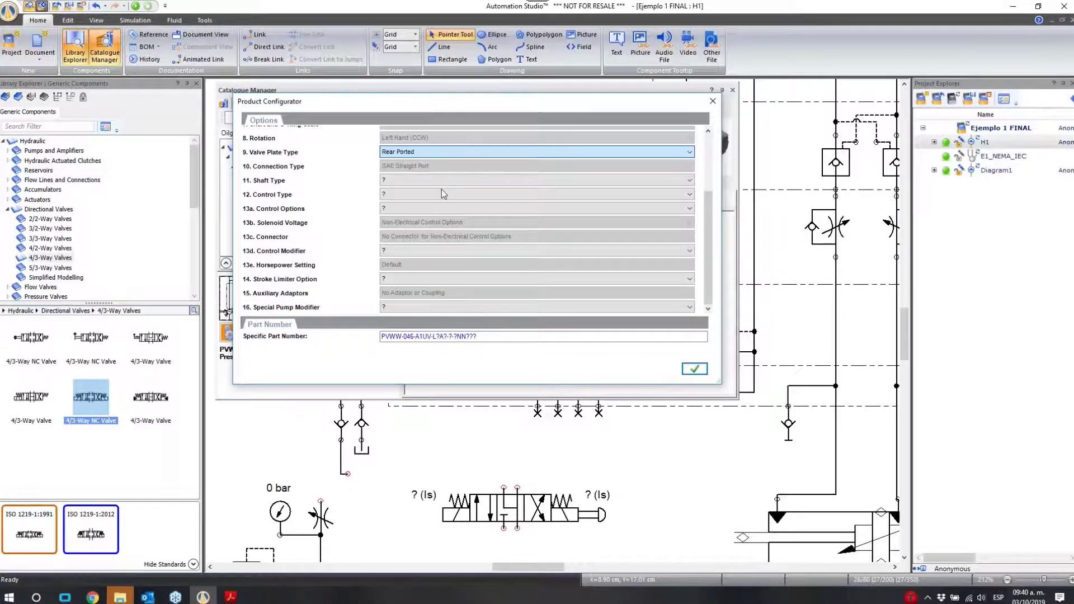
click(434, 180)
click(434, 198)
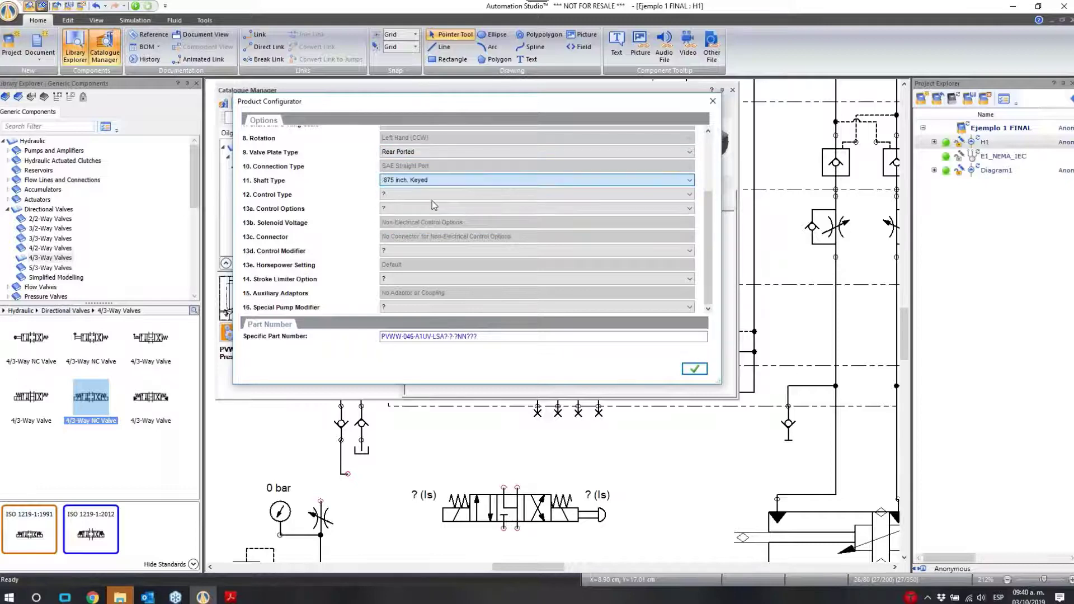
Set the control type to Pressure Compensating, control option to Single PC Setting (Standard) and control modifier to Fixed Load Sense 170 psi (11.7 bar)
click(426, 194)
click(425, 218)
click(420, 208)
click(417, 226)
click(415, 251)
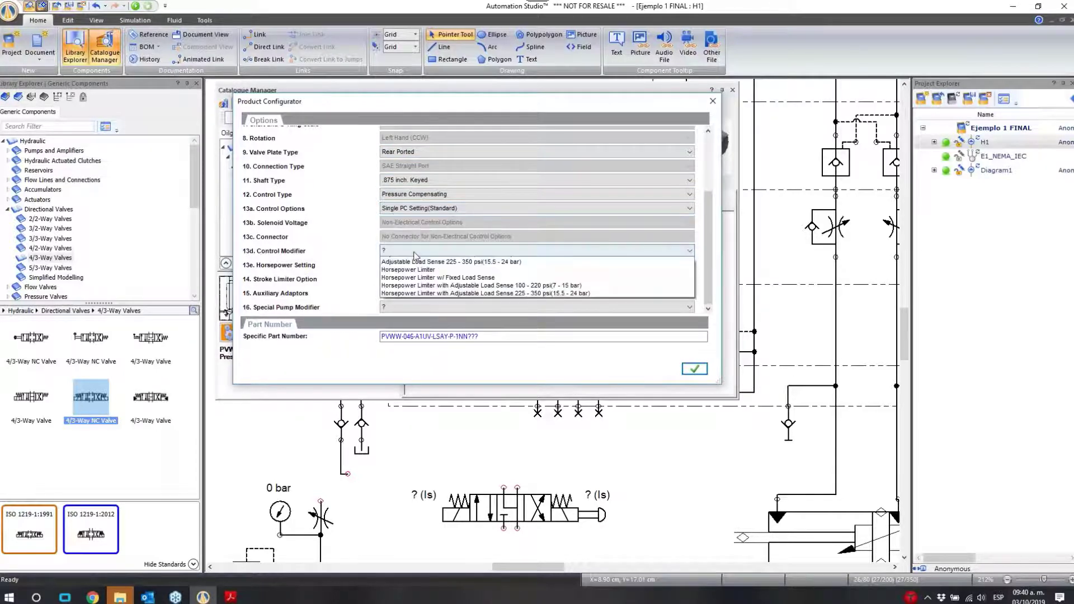
click(402, 278)
Set the stroke limiter to Adjustable Max. Volume Stop and the special pump modifier to Standard Unit, and accept the pump configuration
click(405, 293)
click(412, 319)
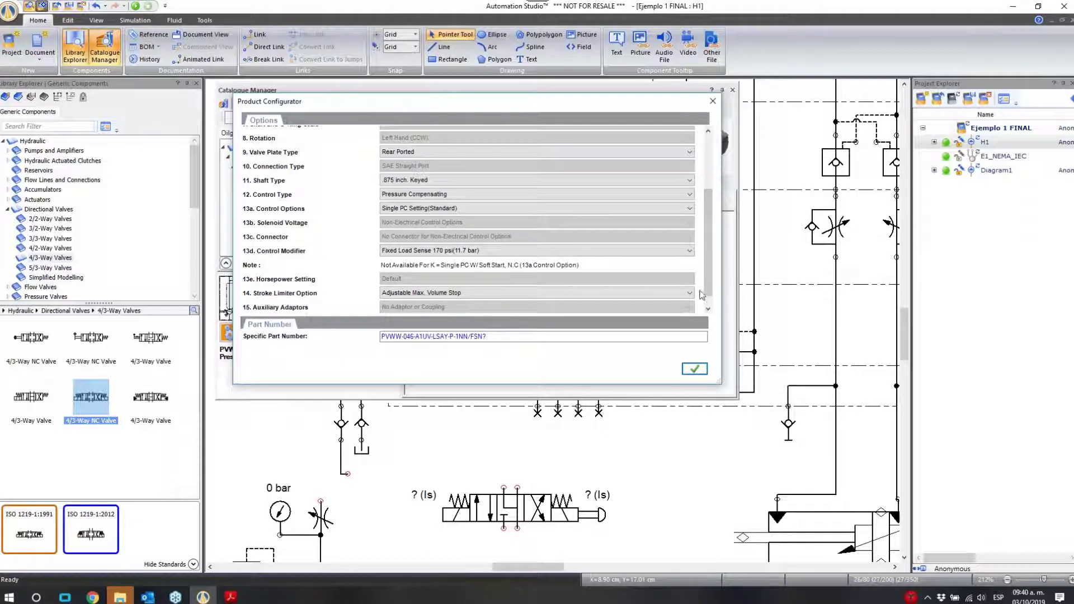
click(706, 308)
click(476, 307)
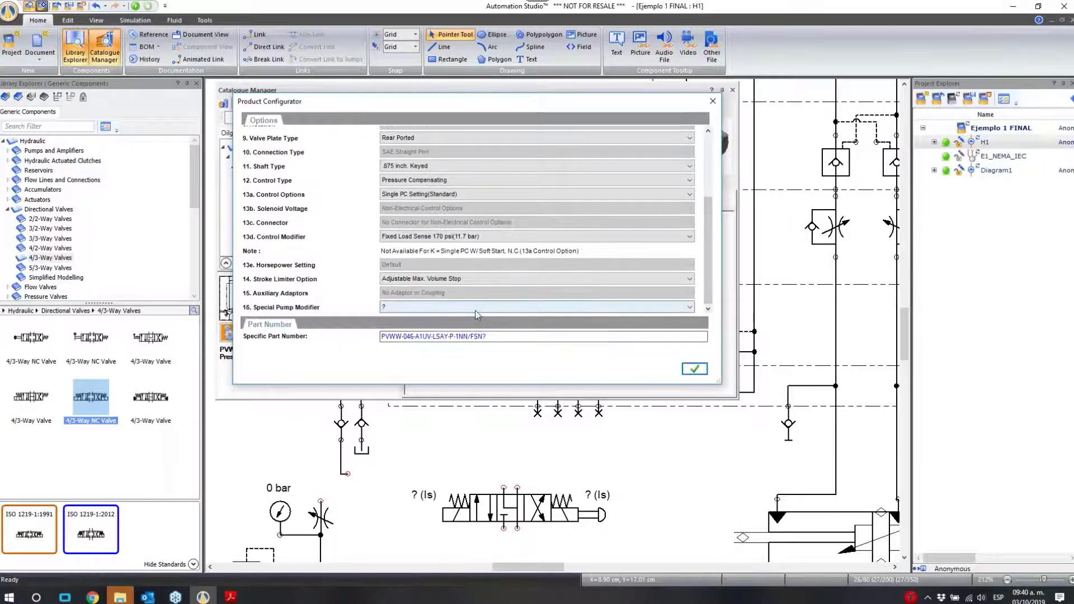
click(471, 333)
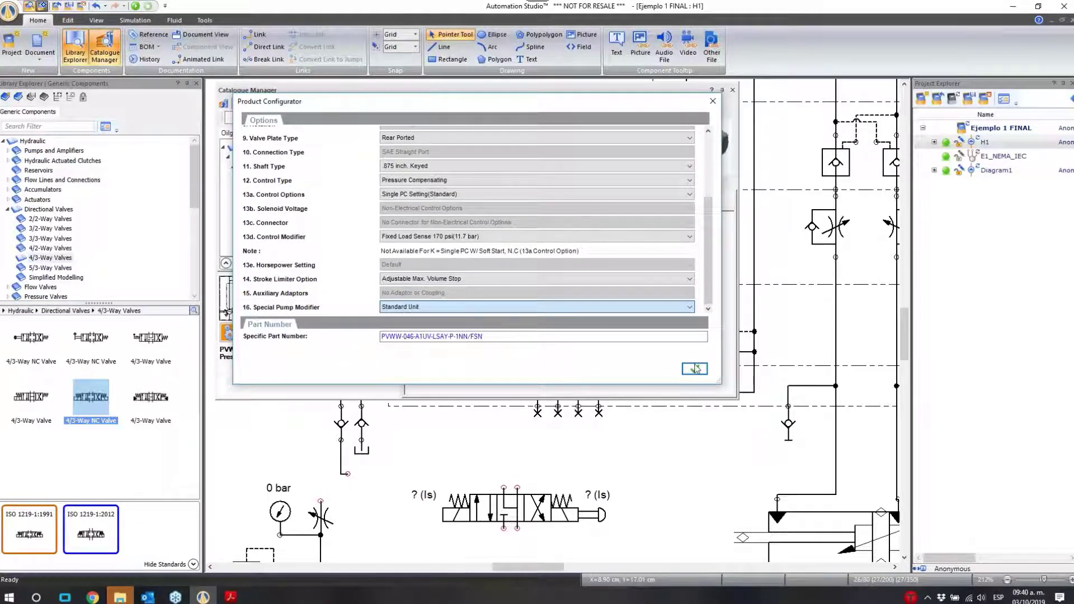
click(695, 369)
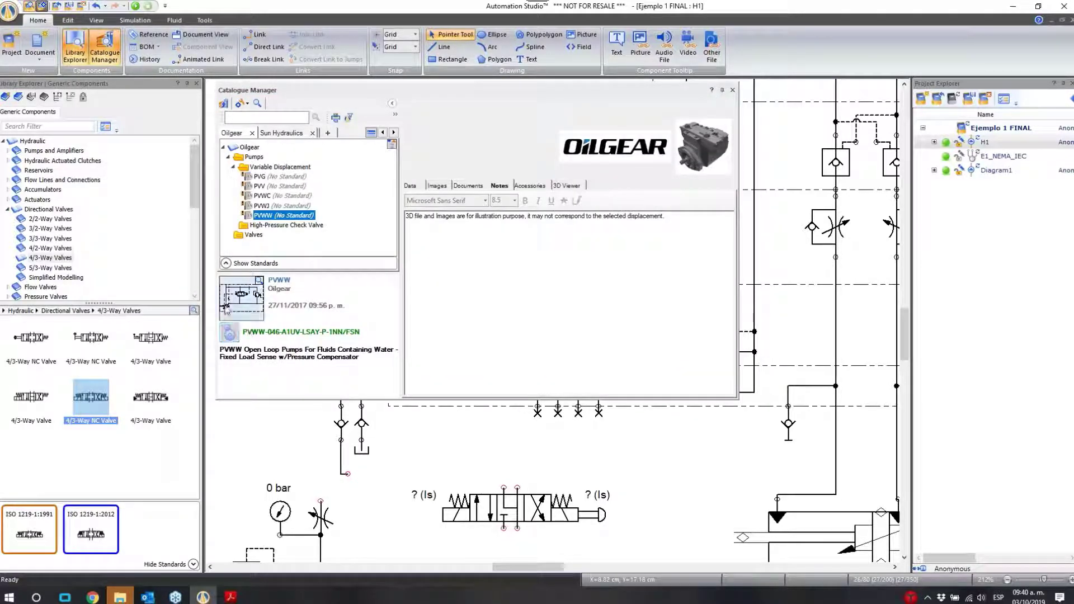
Insert the configured PVWW pump assembly into the diagram below the 4/3 valve and close the catalogue manager
drag(229, 306, 538, 536)
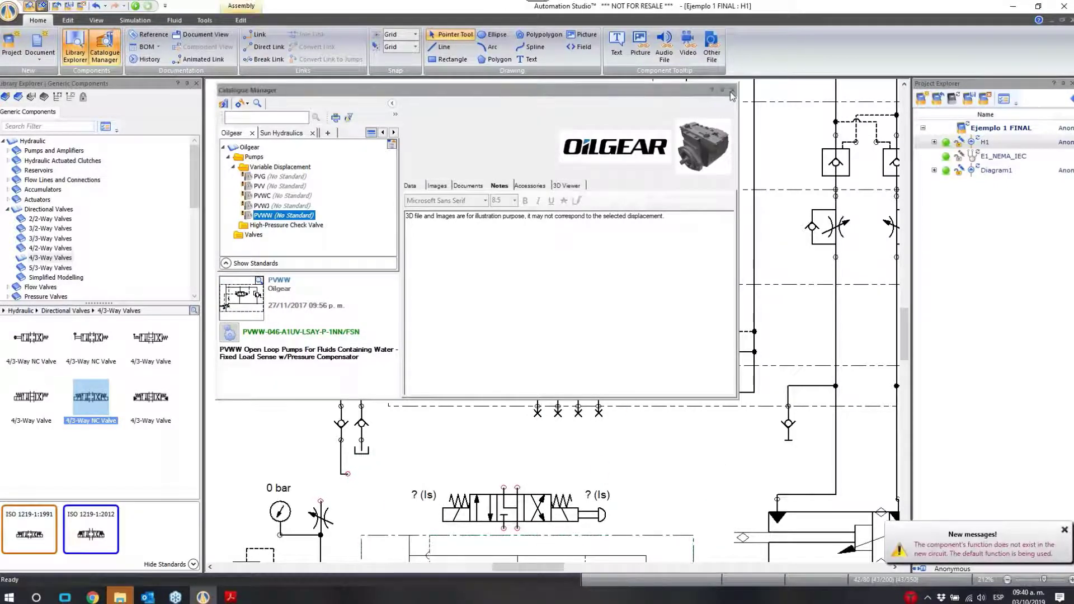
click(732, 90)
scroll(680, 296, down, 1)
scroll(680, 302, down, 4)
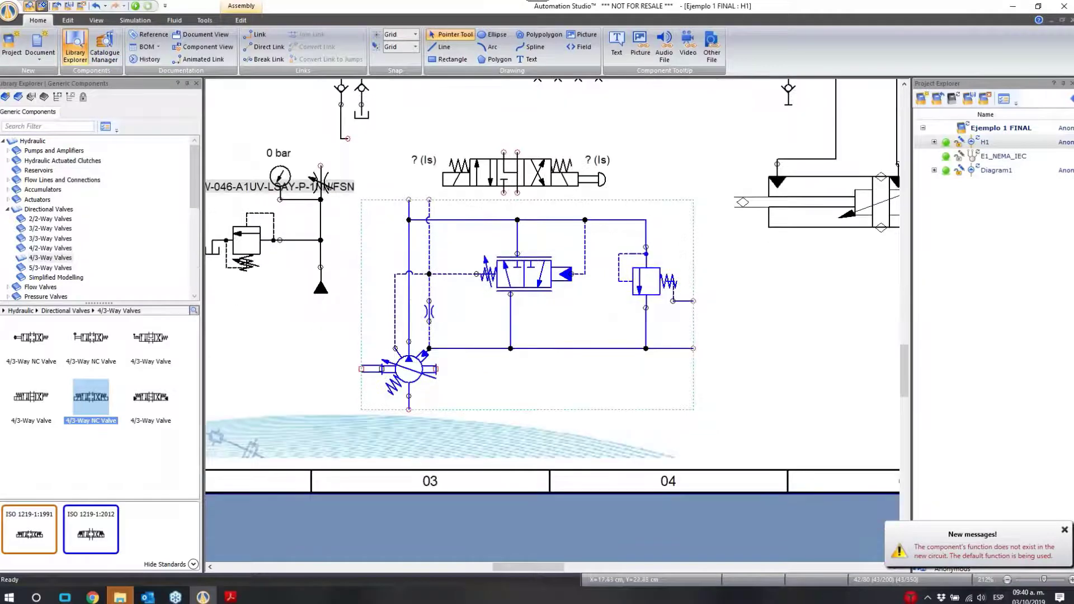
scroll(352, 253, up, 1)
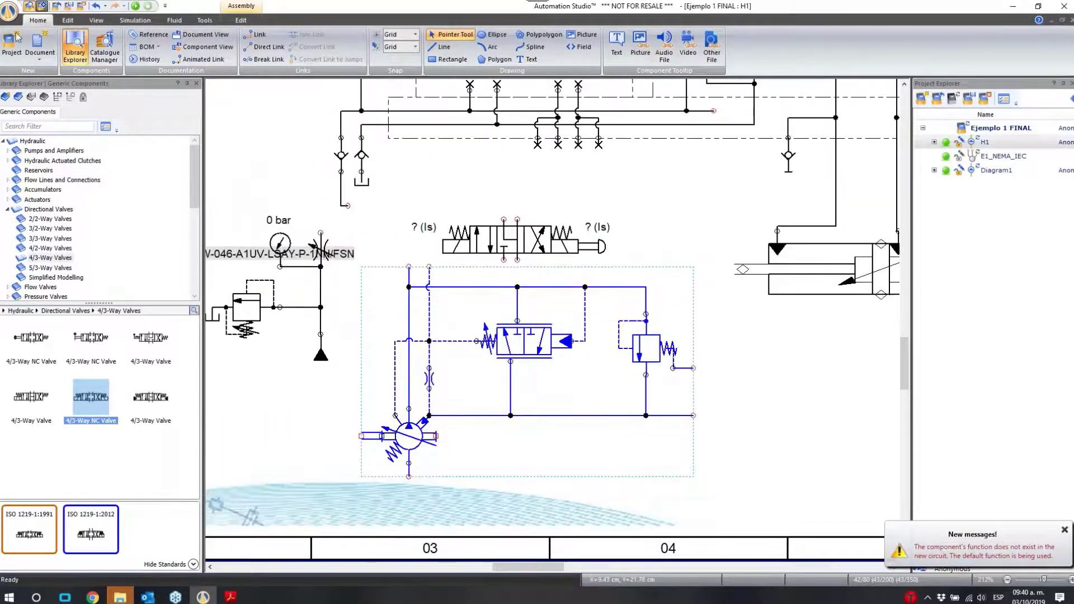
Place a Unidirectional Load Sensing Pump with Drain from the generic hydraulic library to the right of the PVWW pump assembly
click(28, 143)
click(54, 150)
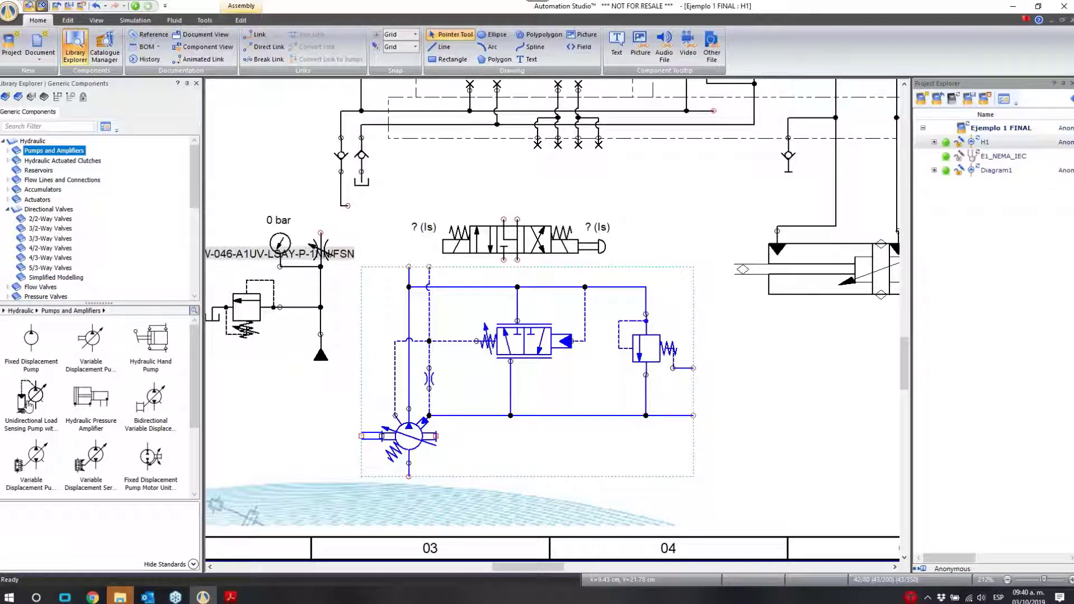
drag(29, 405, 732, 398)
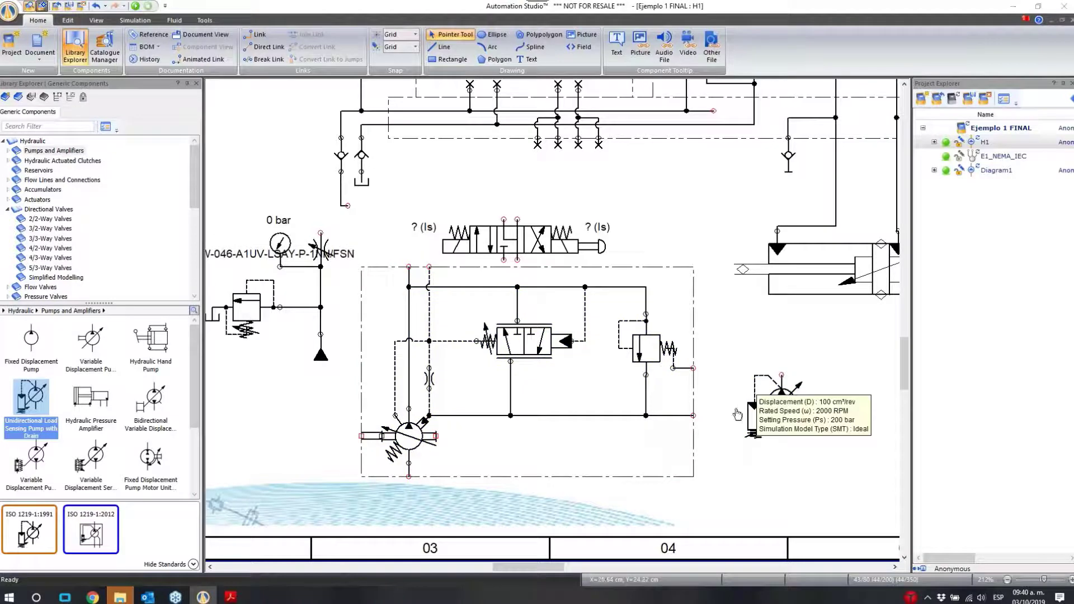
Delete the generic load sensing pump and the PVWW pump assembly from the diagram
click(766, 410)
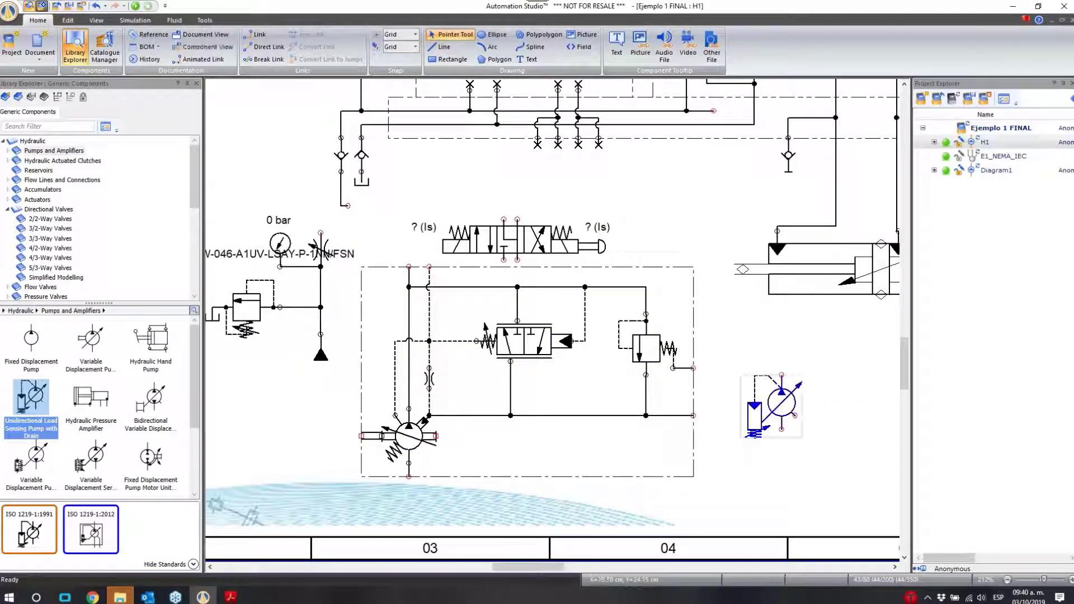
key(Delete)
click(658, 476)
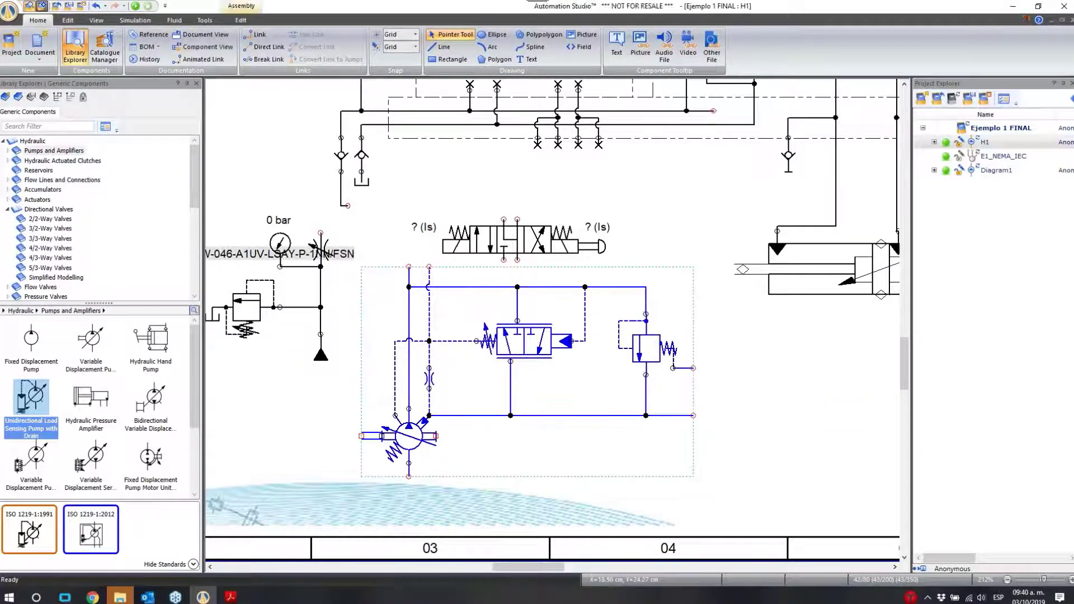
key(Delete)
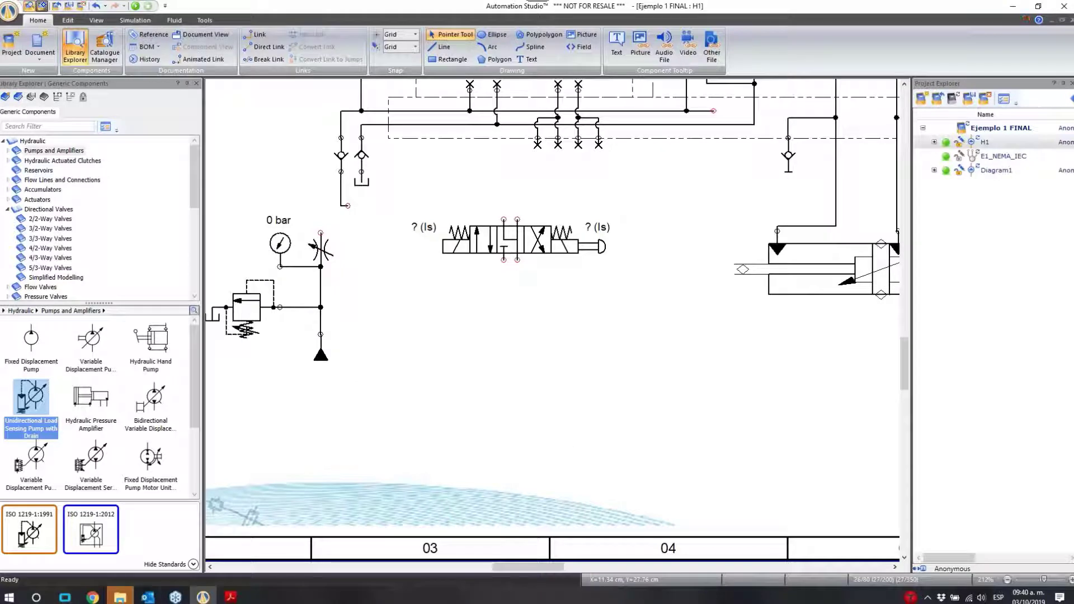
Open the hydraulic component manufacturers catalogue PDF from the FAQ folder inside Webinar AS, review the manufacturer logos and close it
click(119, 596)
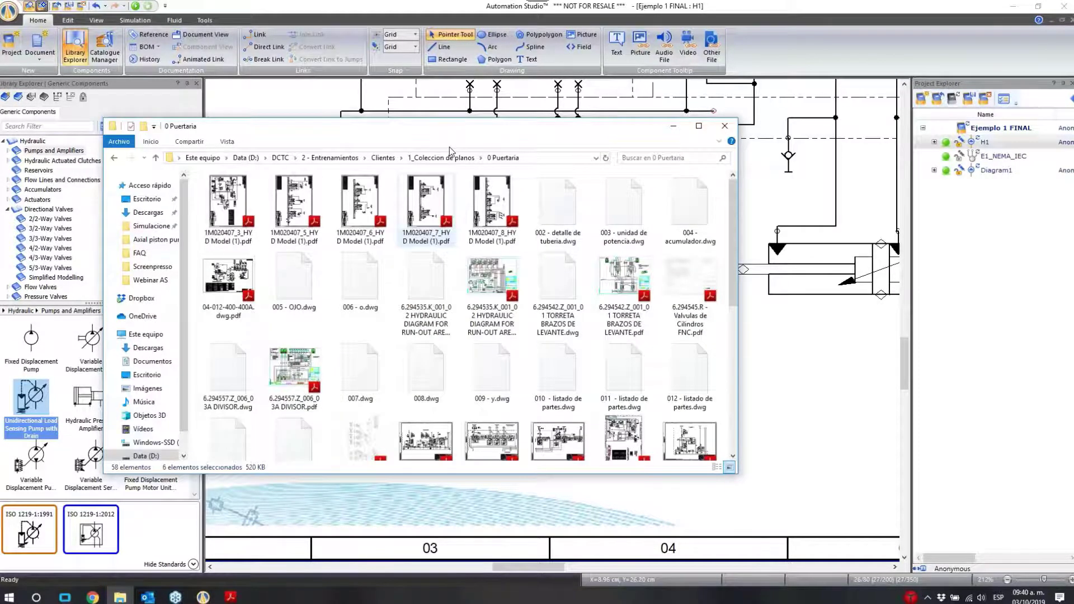
click(452, 157)
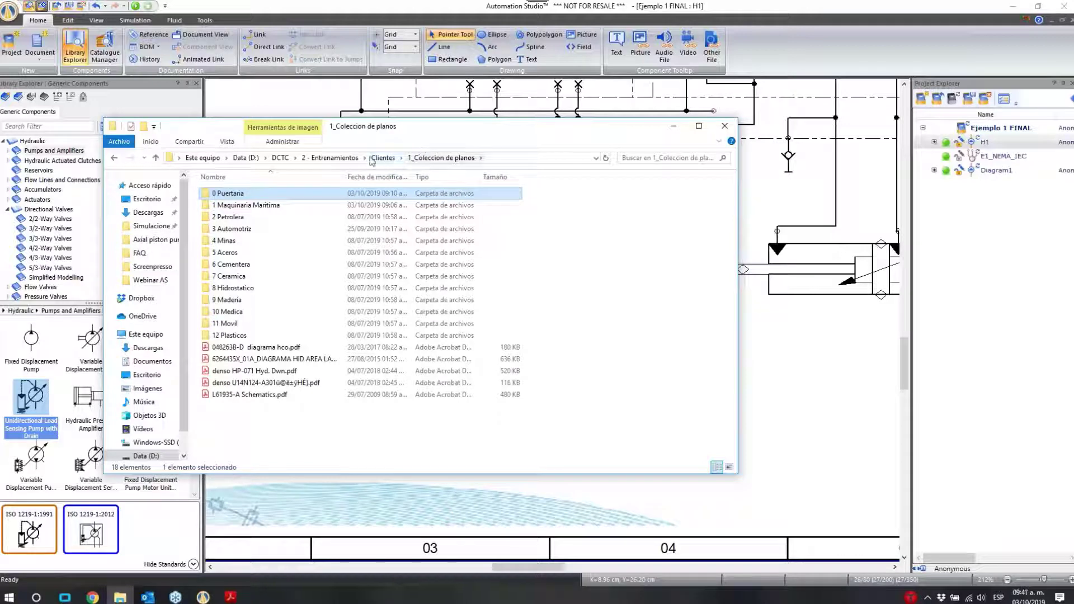
click(277, 158)
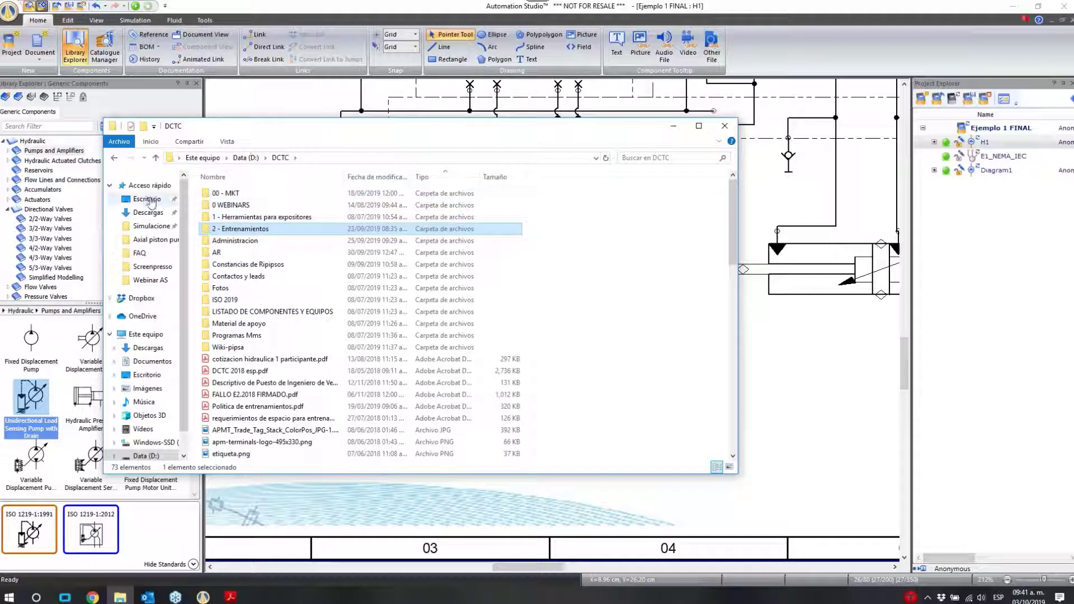
click(150, 281)
click(217, 195)
double_click(218, 196)
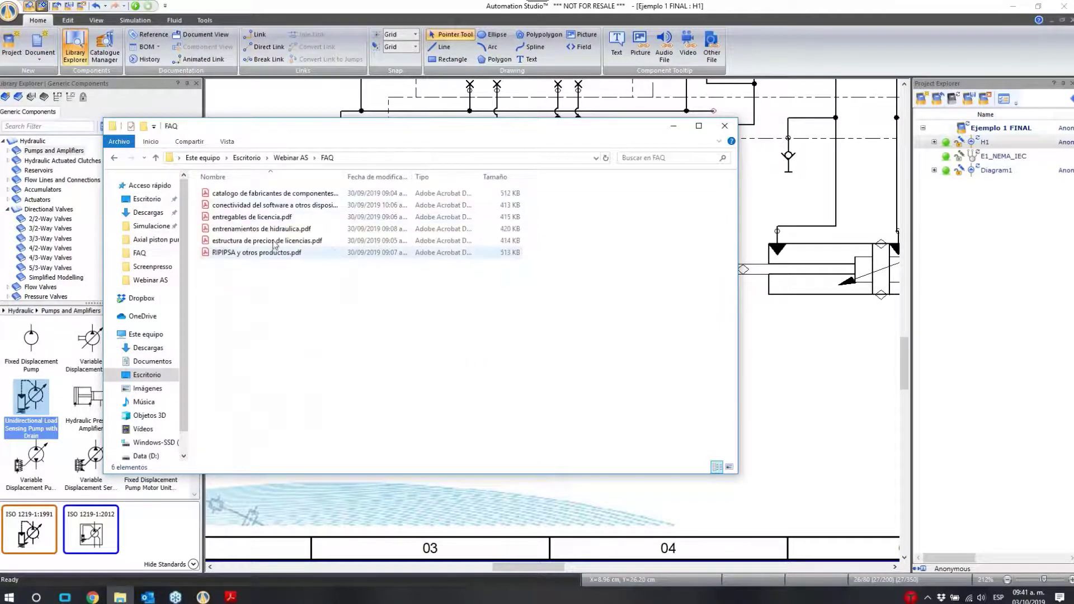
click(282, 194)
double_click(293, 198)
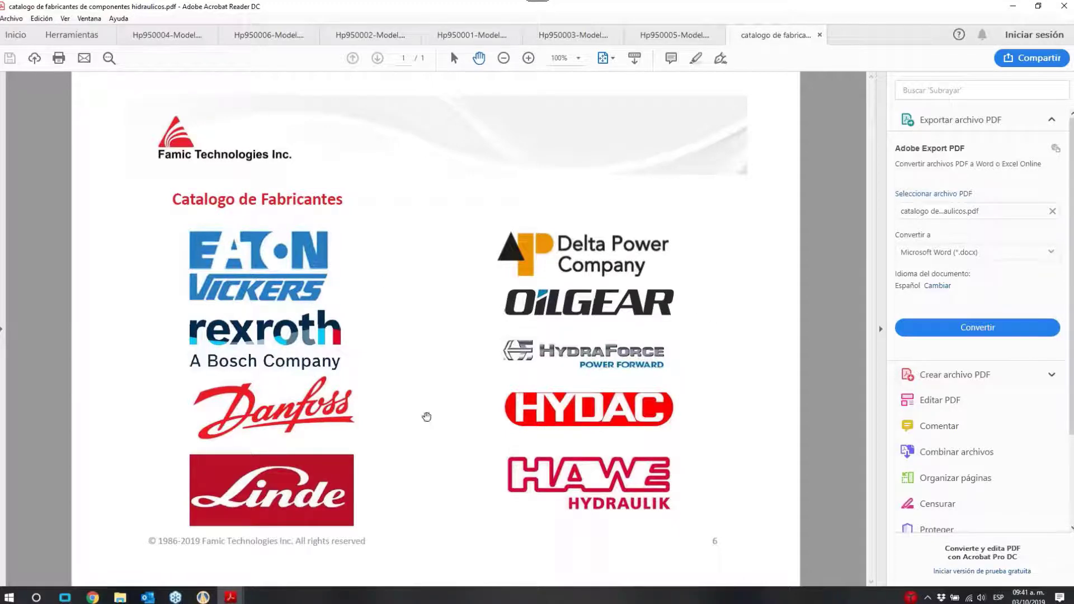
click(819, 35)
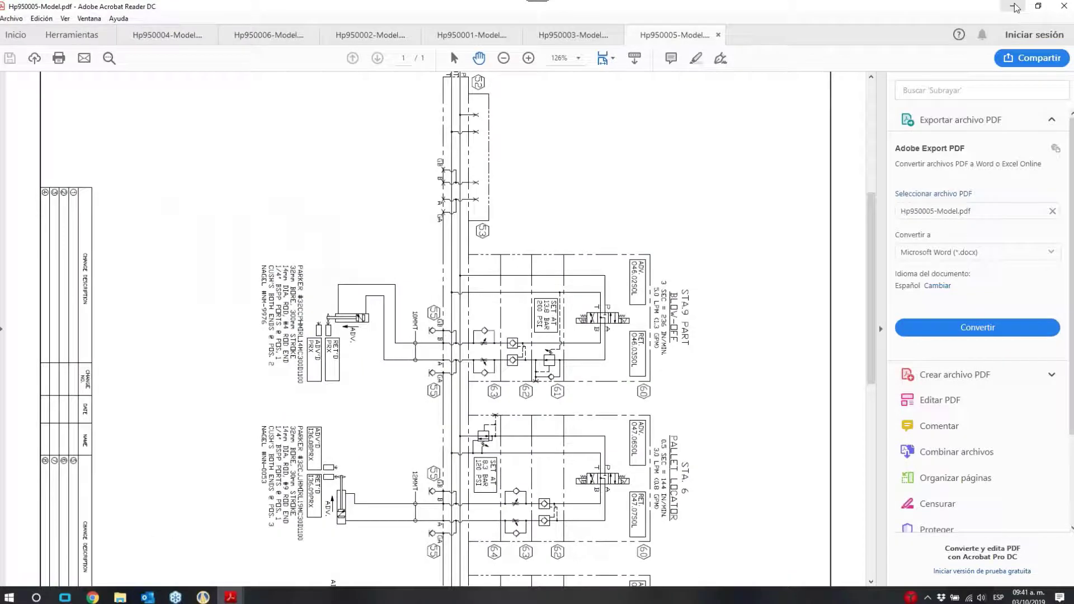
Reopen the hydraulic component manufacturers catalogue PDF, examine the listed manufacturers again and close the document
click(120, 597)
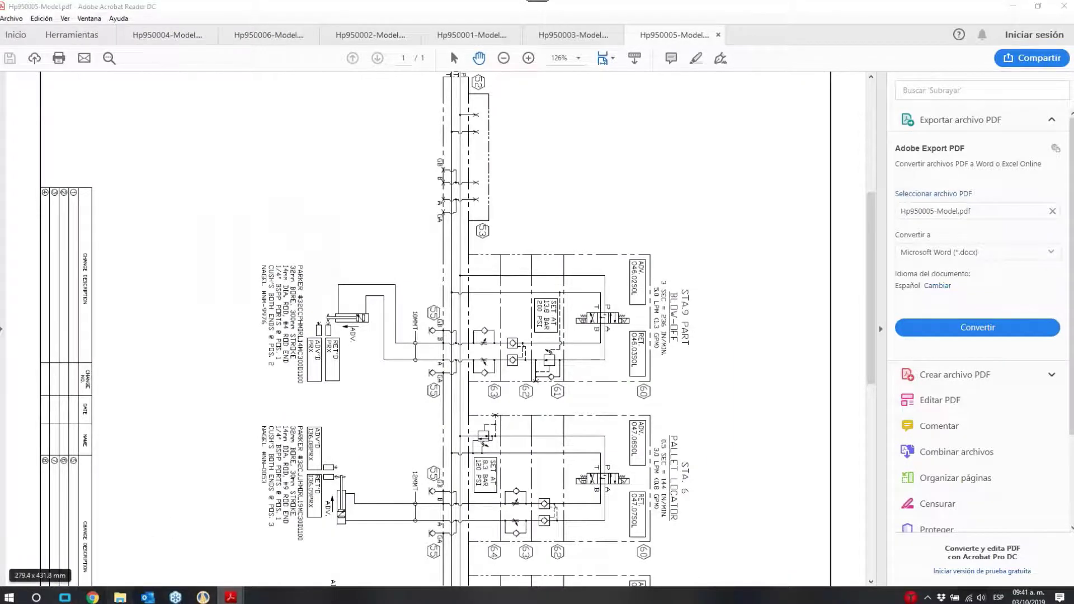
key(Return)
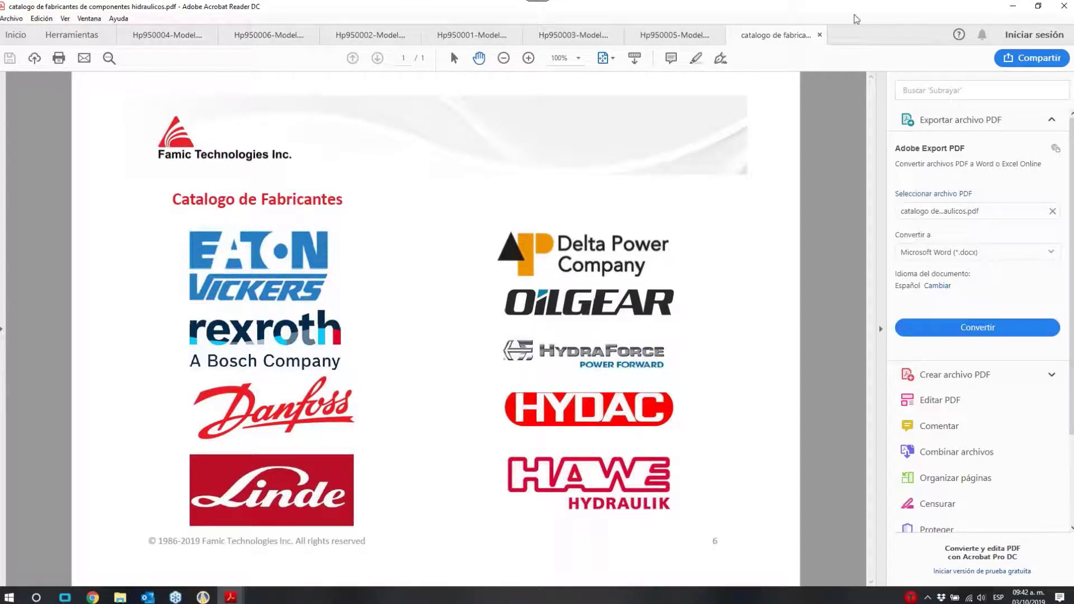
click(821, 36)
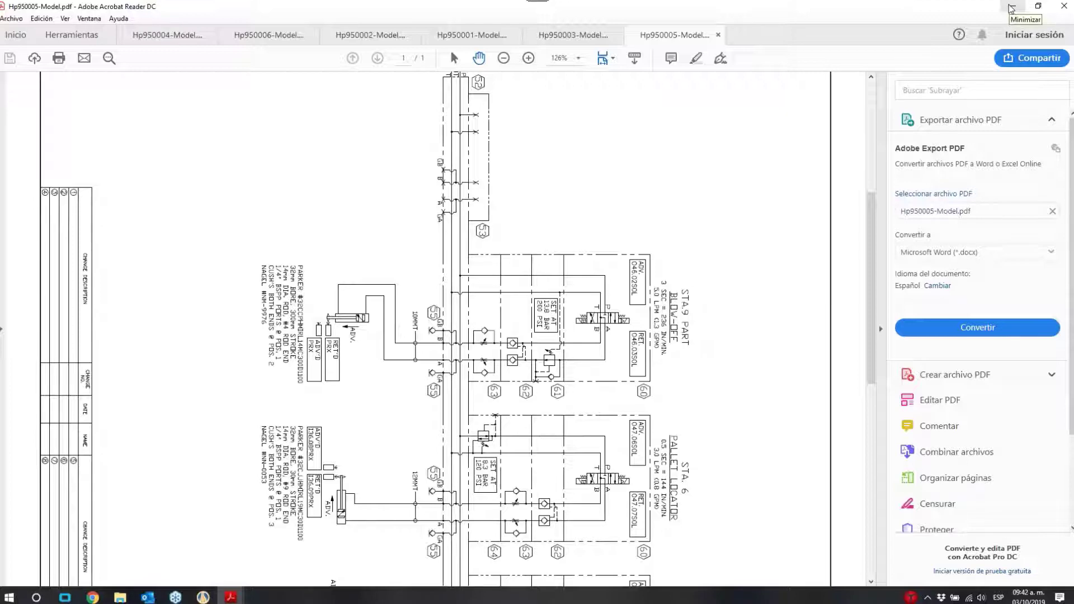
Examine the valve symbols in the Hp950004-Model drawing, then return to the H1 diagram in Automation Studio
click(155, 40)
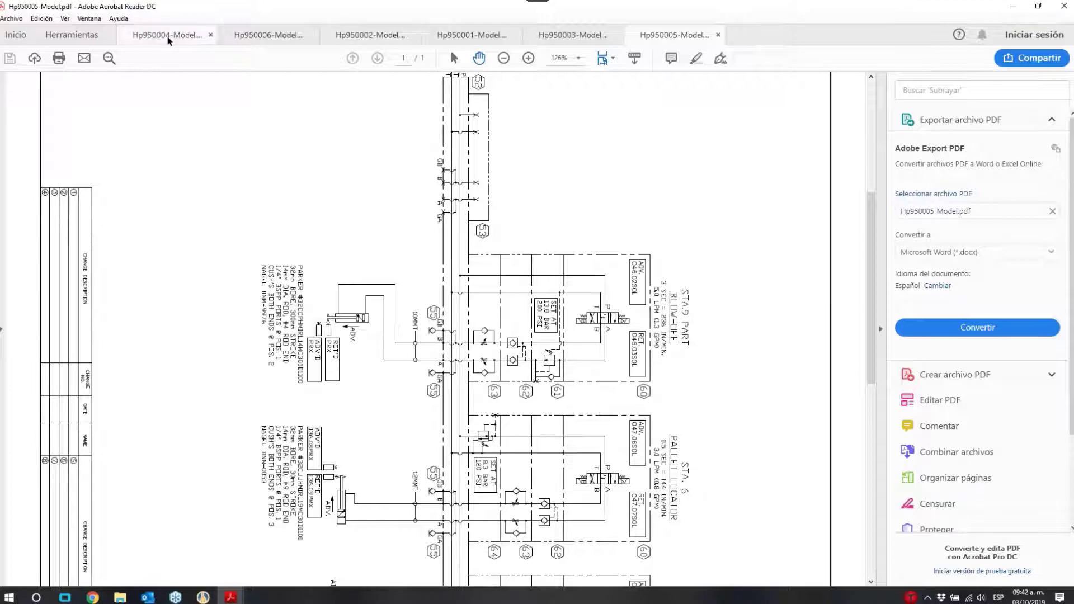
scroll(706, 407, up, 2)
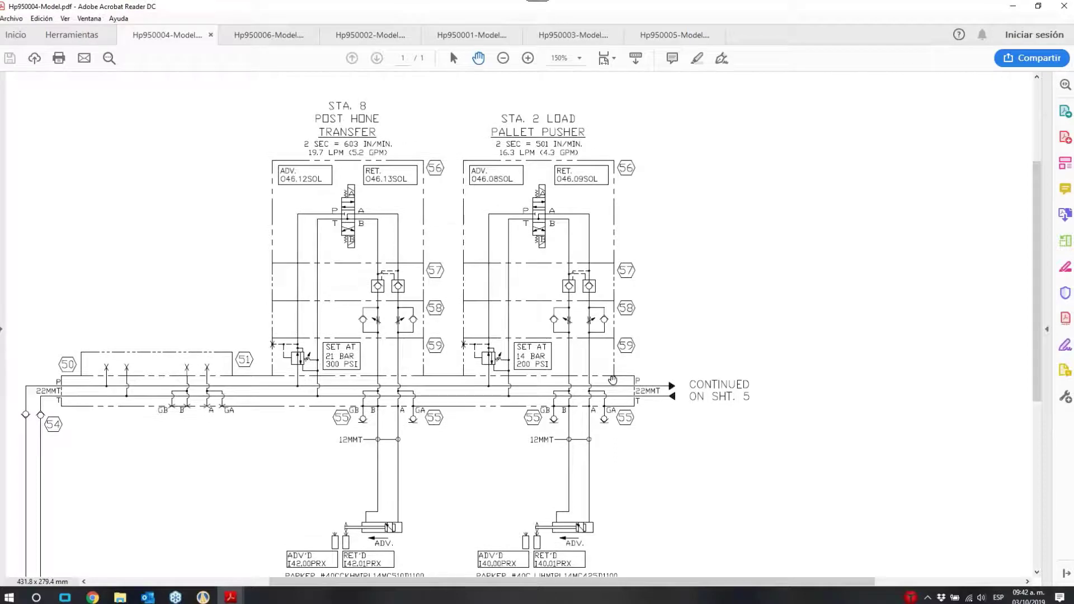
click(1014, 7)
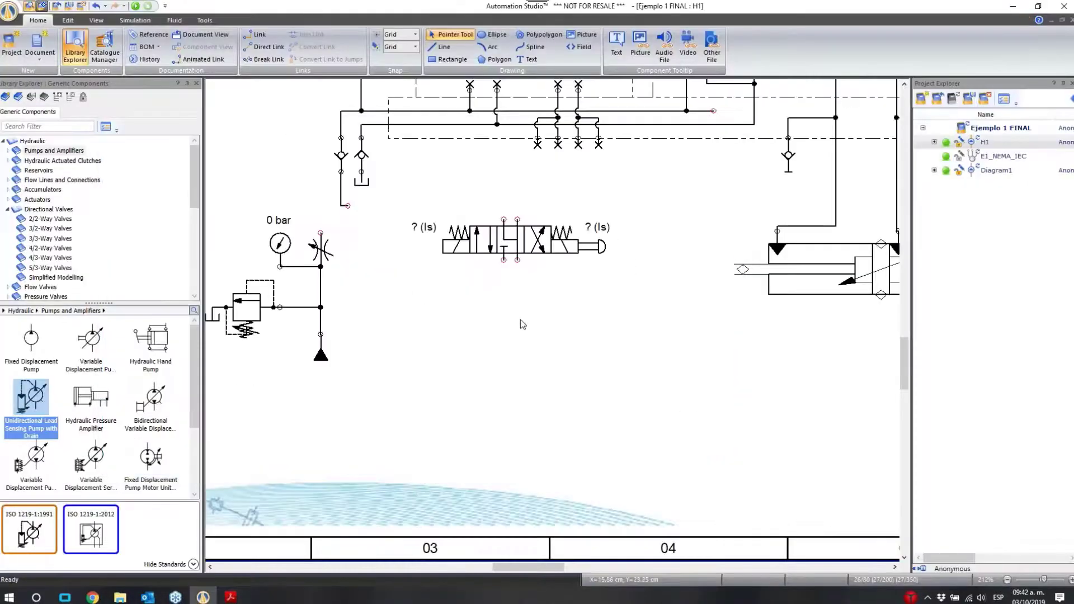
Move the 4/3 directional valve down into the free area below the manifold, to the right of the pressure source
drag(525, 245, 531, 312)
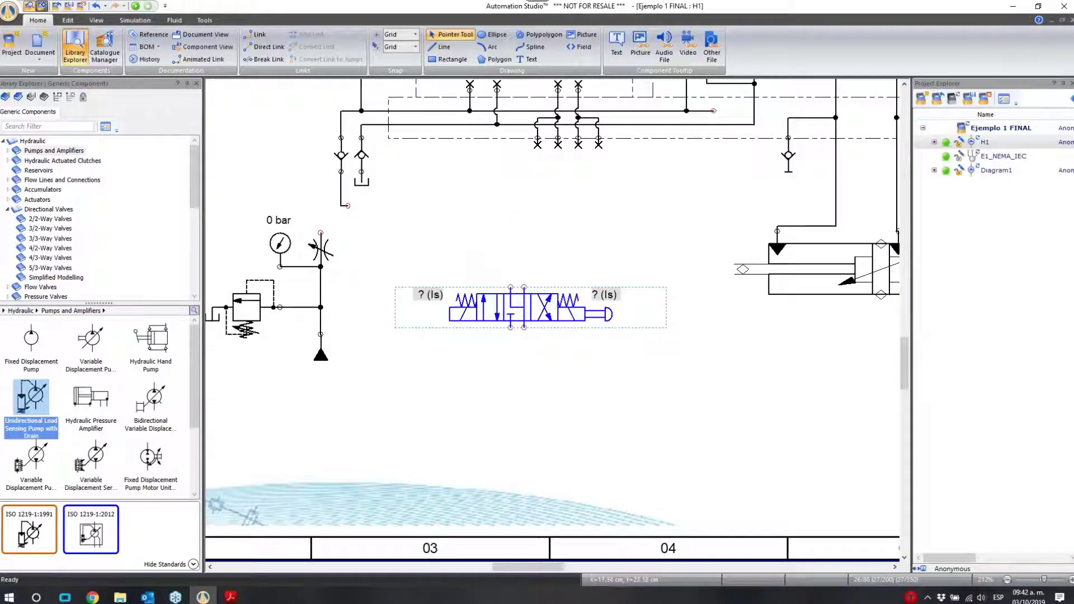
click(583, 371)
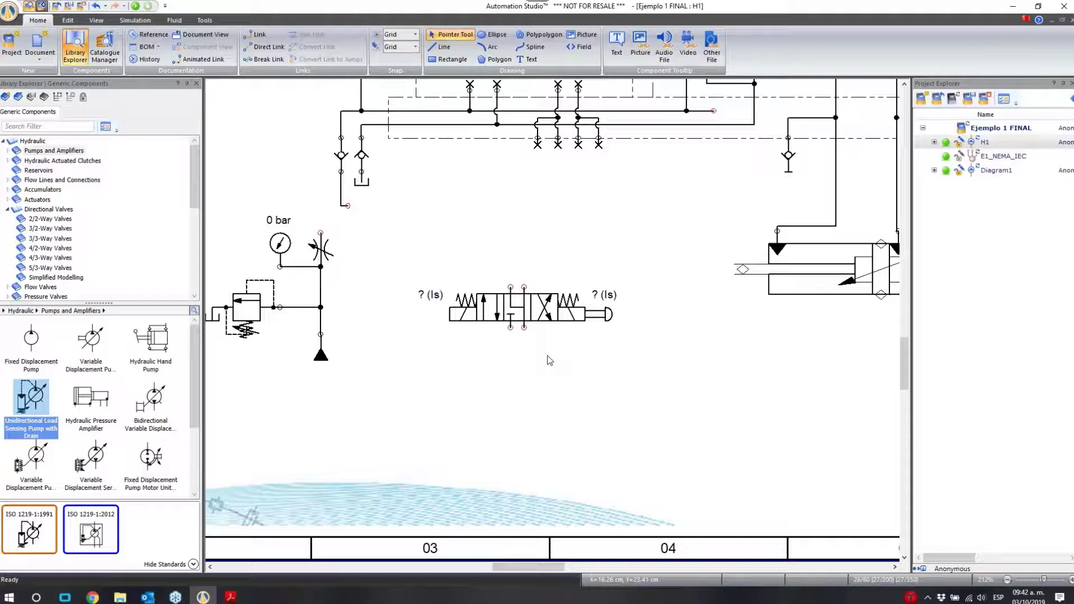
drag(523, 303, 489, 357)
click(652, 410)
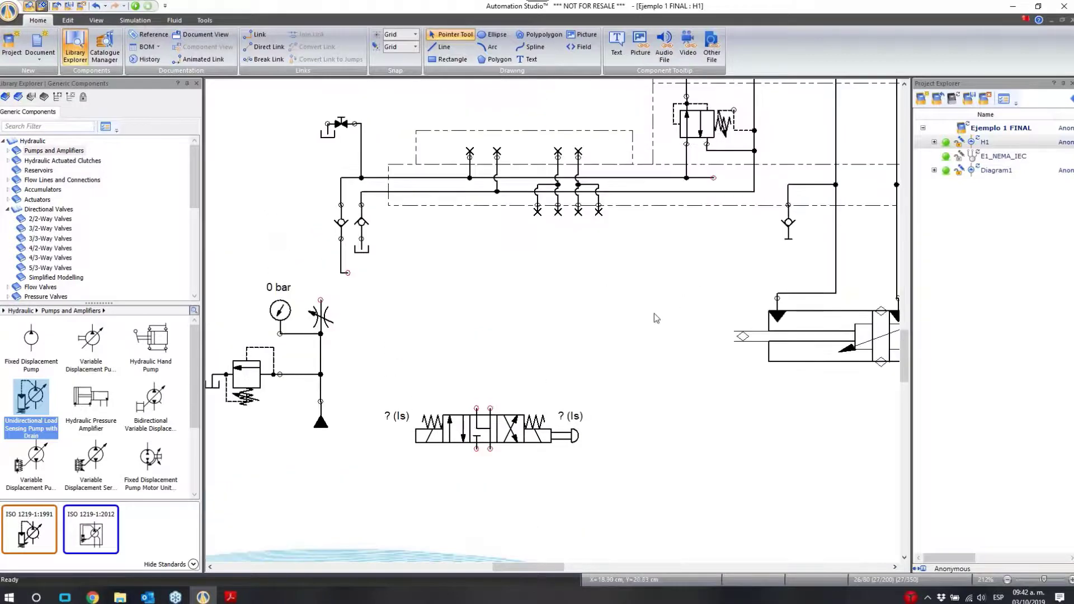
scroll(654, 314, up, 1)
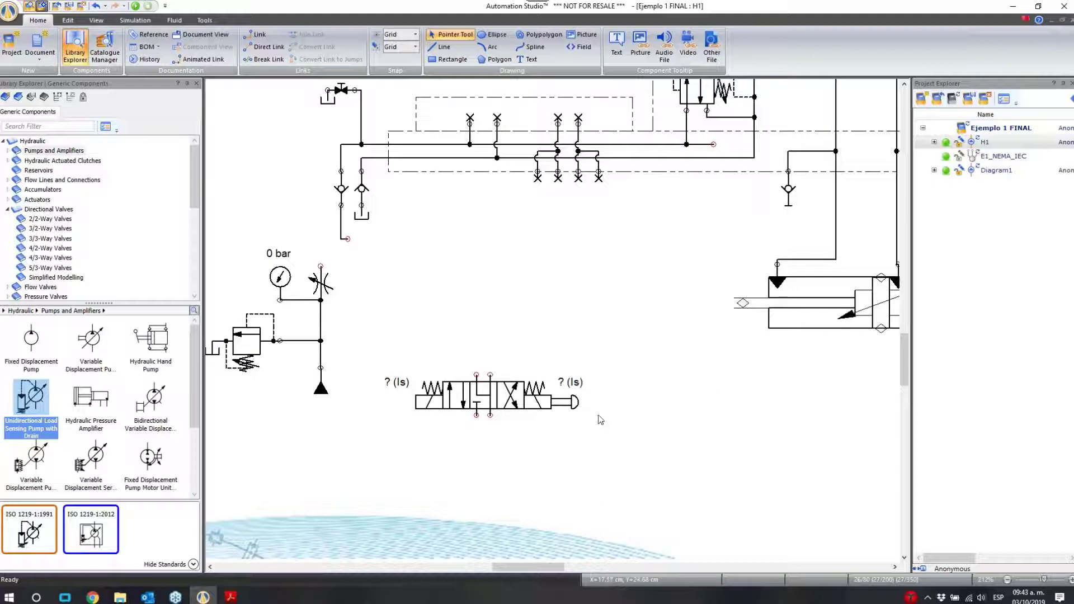
Switch to Chrome and search Google for "4we 6 rexroth"
click(101, 600)
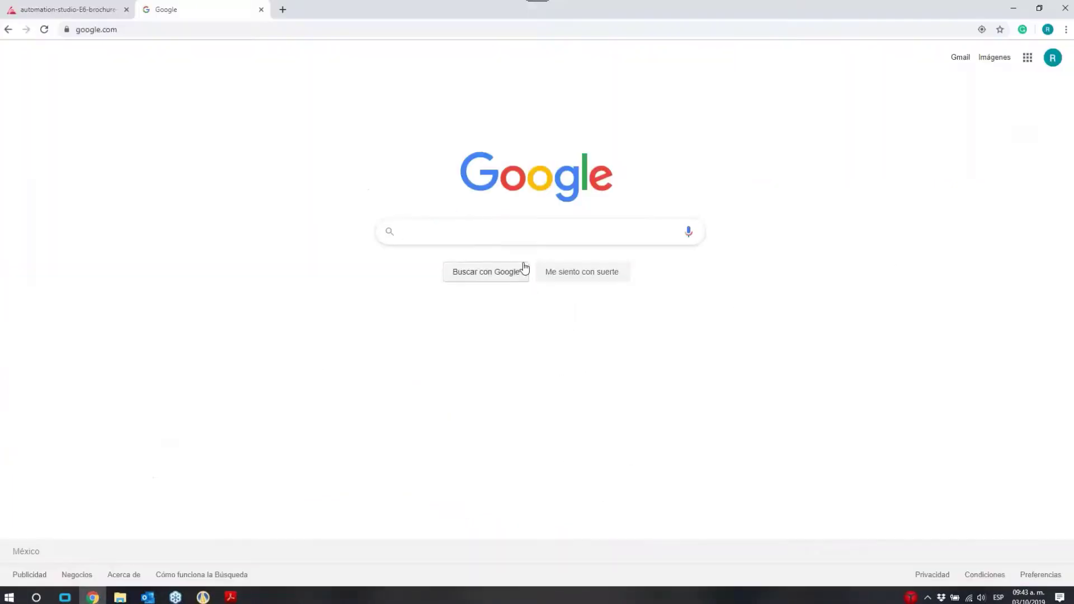
text(4)
text(we)
text( 6)
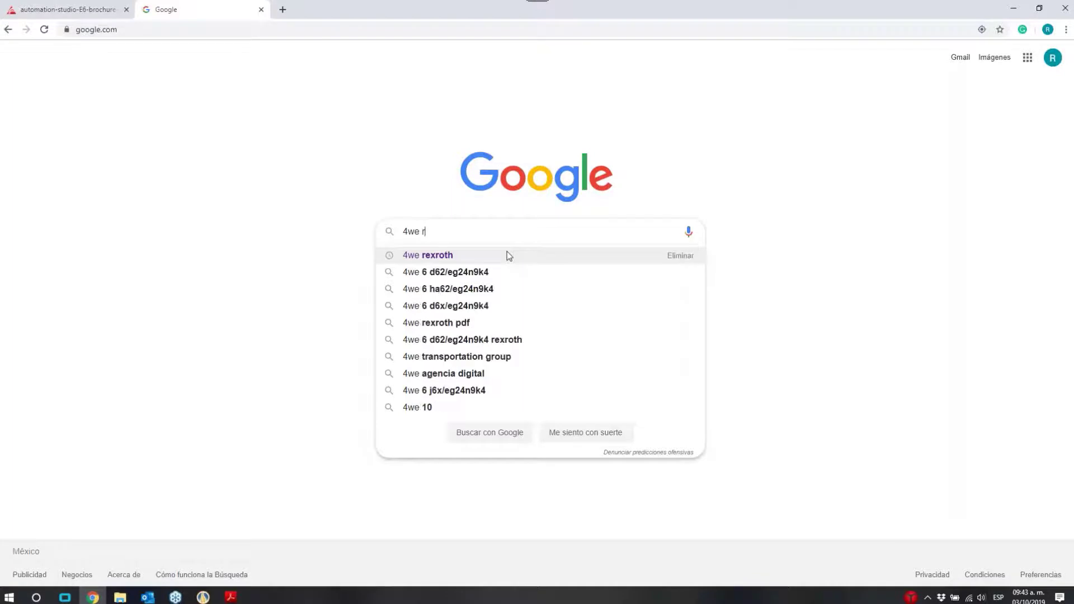
text( rexri)
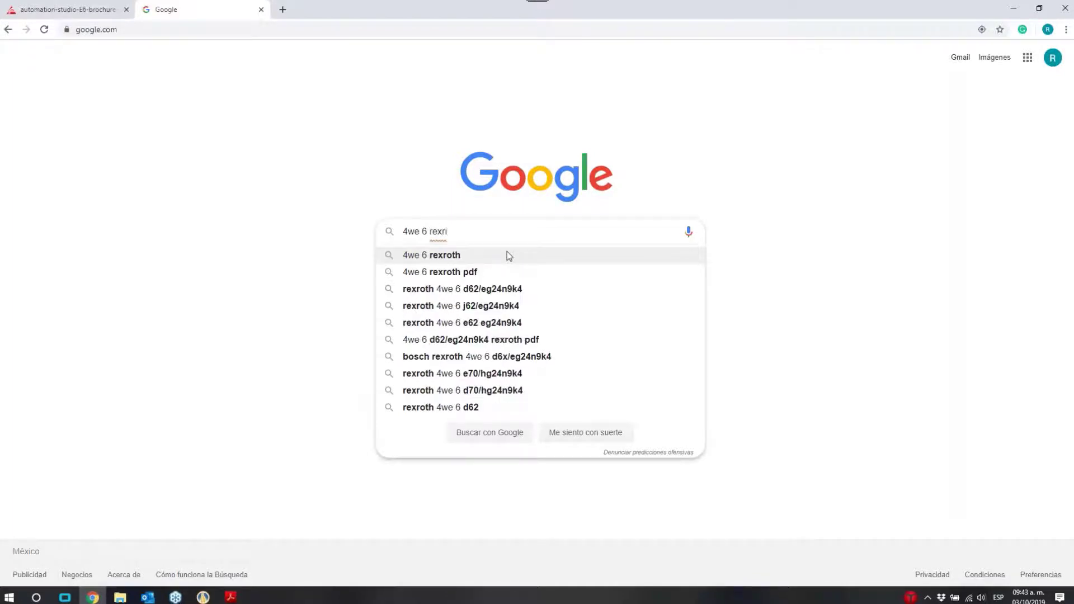
key(BackSpace)
text(oth)
key(Return)
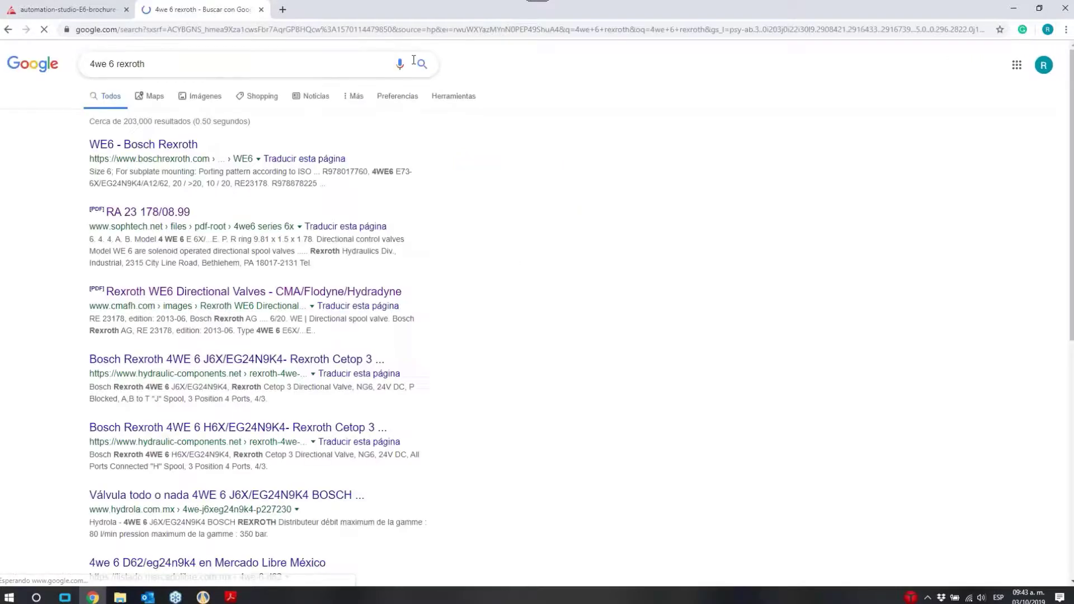
Show the image results and copy the nexinstrument.com picture of the Rexroth 4WE 6 directional valve
click(201, 96)
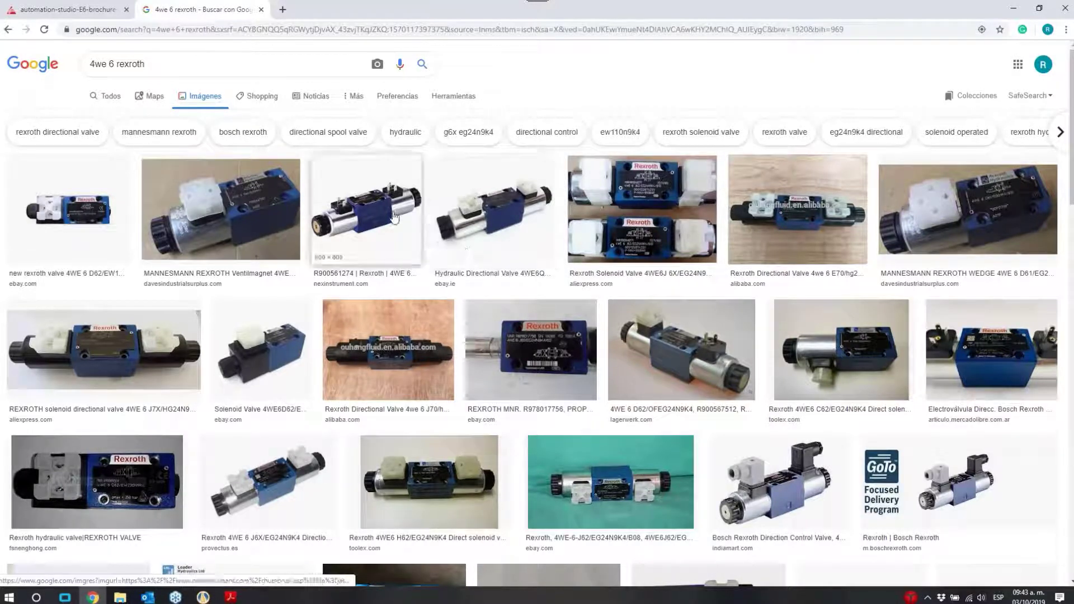
click(366, 235)
right_click(832, 222)
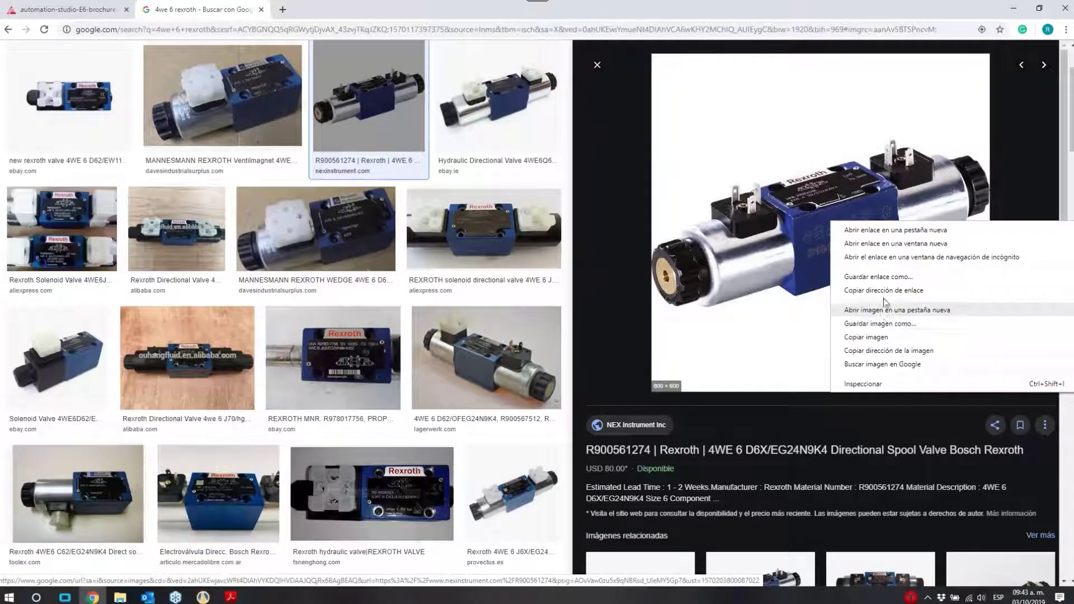
click(884, 337)
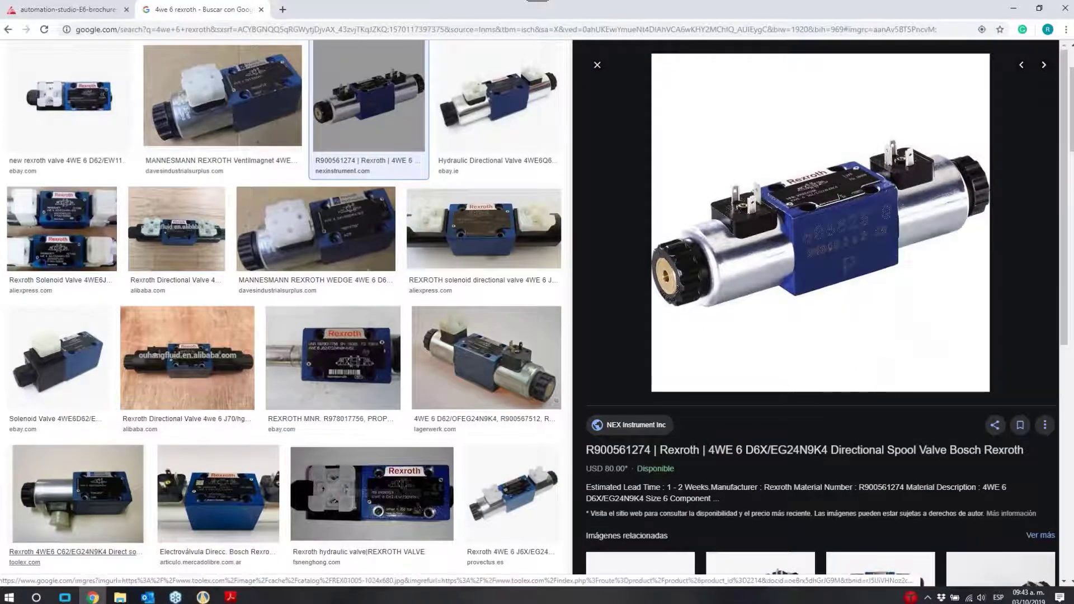
Return to Automation Studio, paste the copied Rexroth valve picture into the diagram and scale it down to roughly the valve symbol's size
click(203, 597)
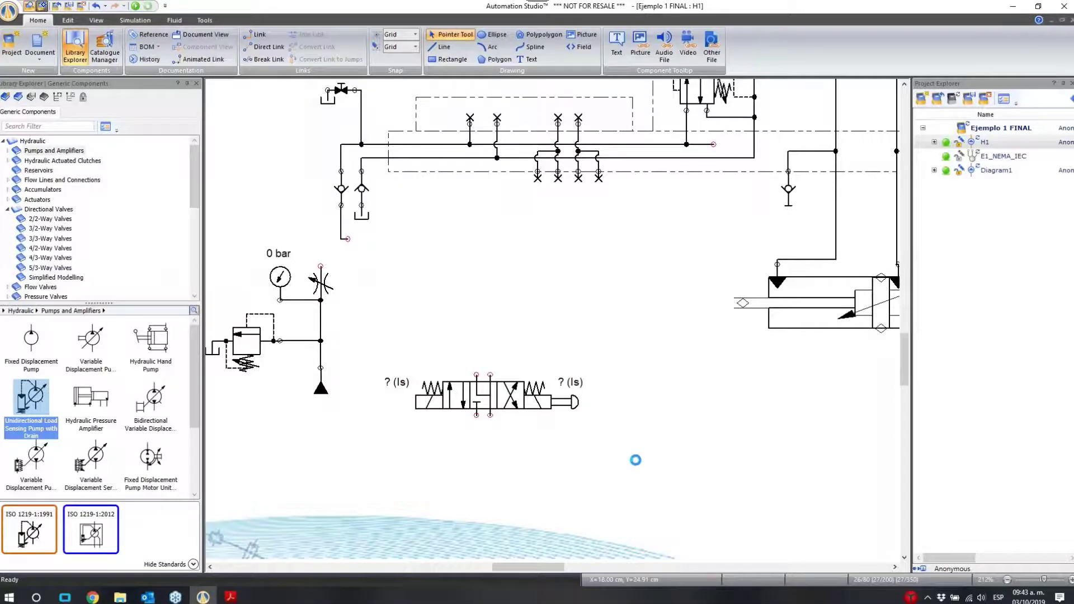
key(ctrl+v)
drag(619, 448, 572, 328)
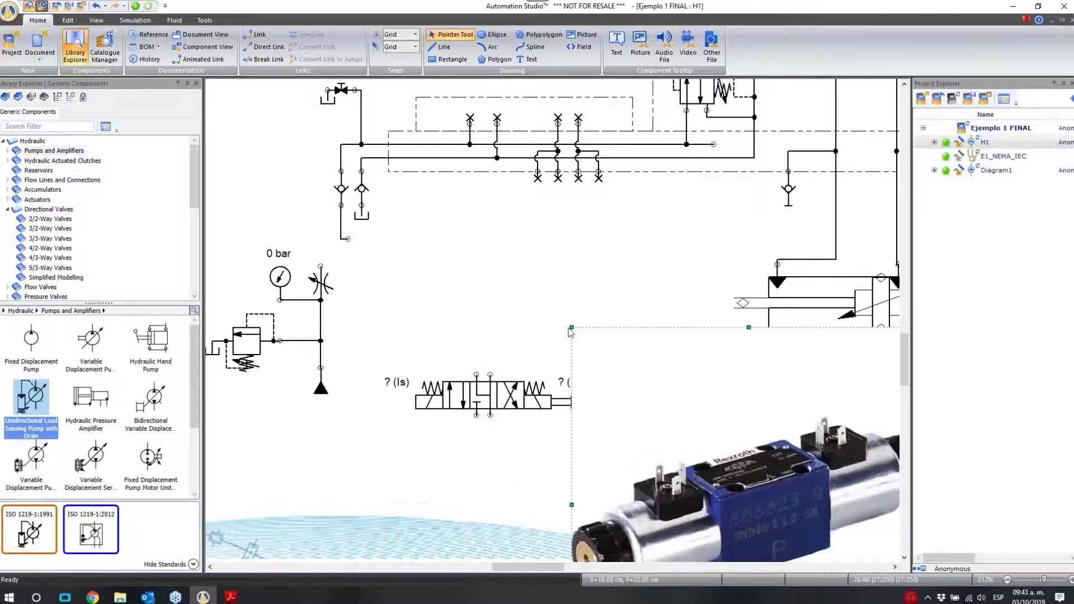
drag(770, 510, 642, 322)
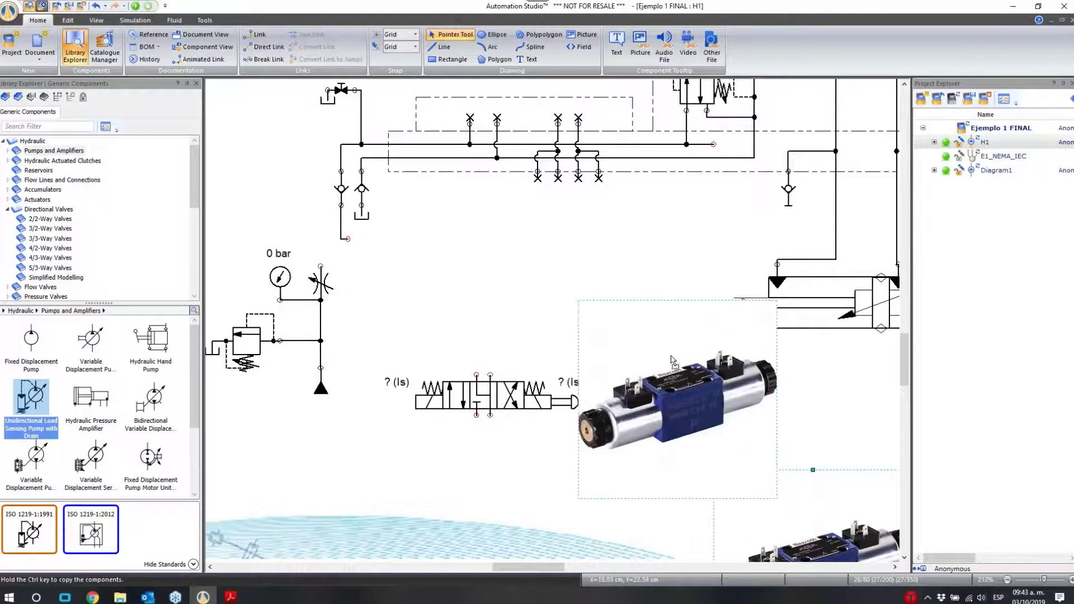
drag(571, 300, 667, 361)
Place the valve picture just right of the 4/3 valve symbol and combine both into one assembly
drag(684, 453, 652, 416)
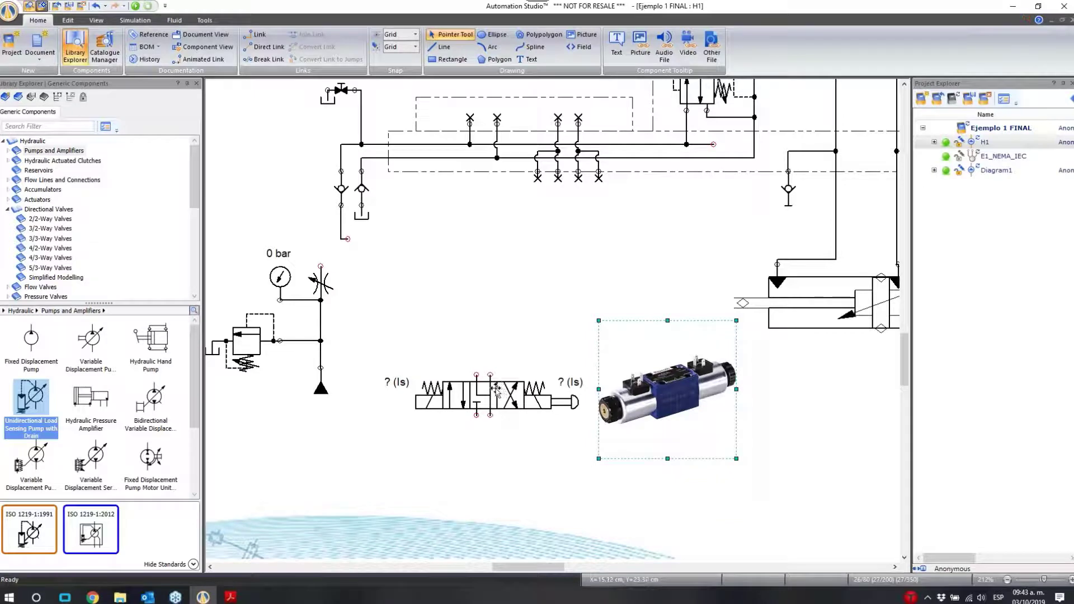
right_click(559, 391)
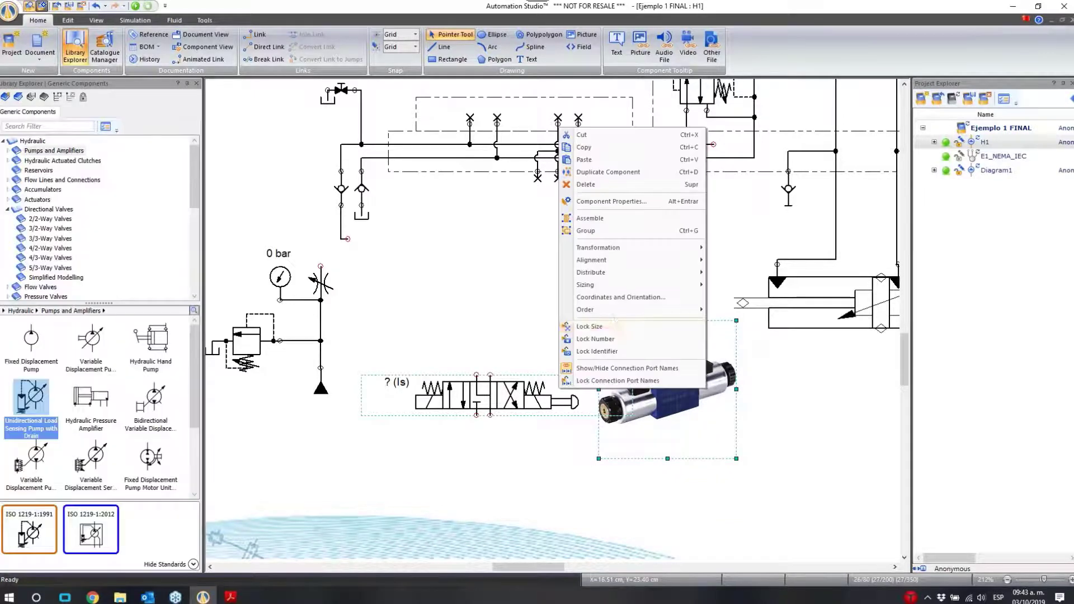
click(631, 223)
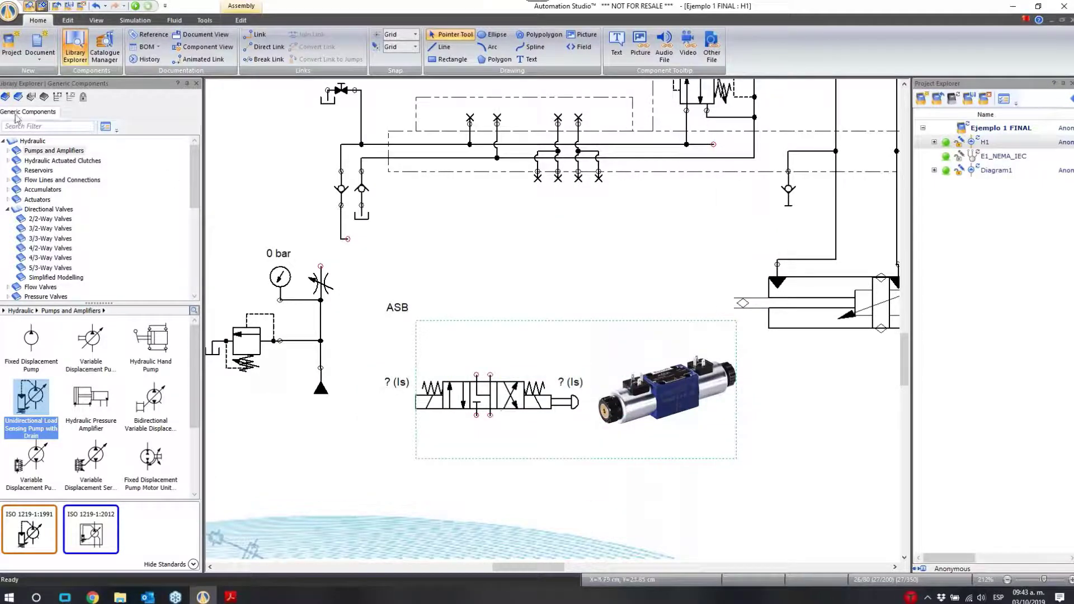
Create a new component library and save it as ejemplo in the Libraries folder
click(6, 97)
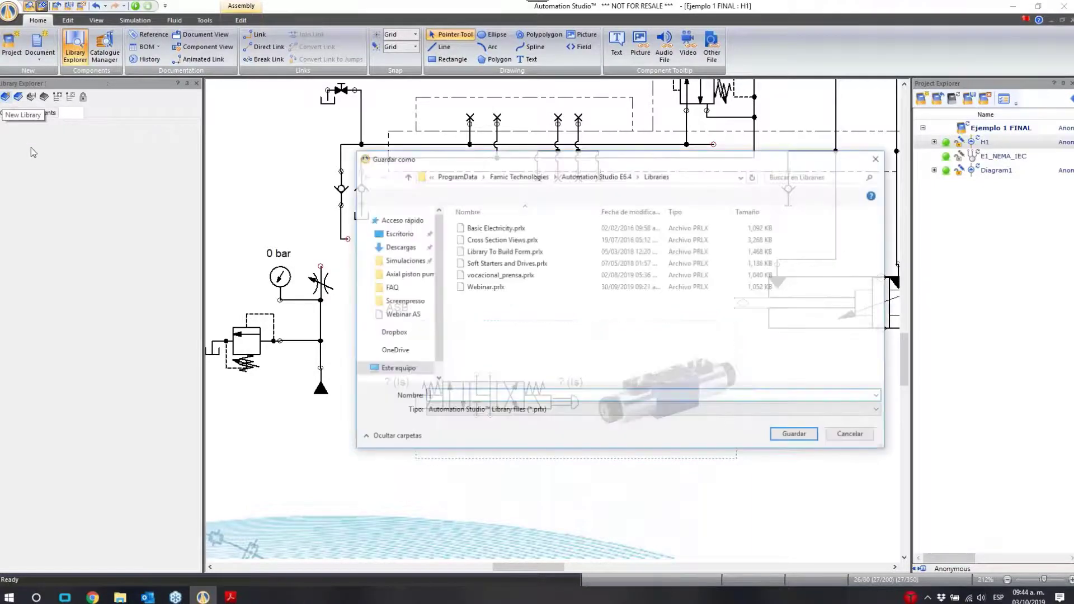
text(ejemplo)
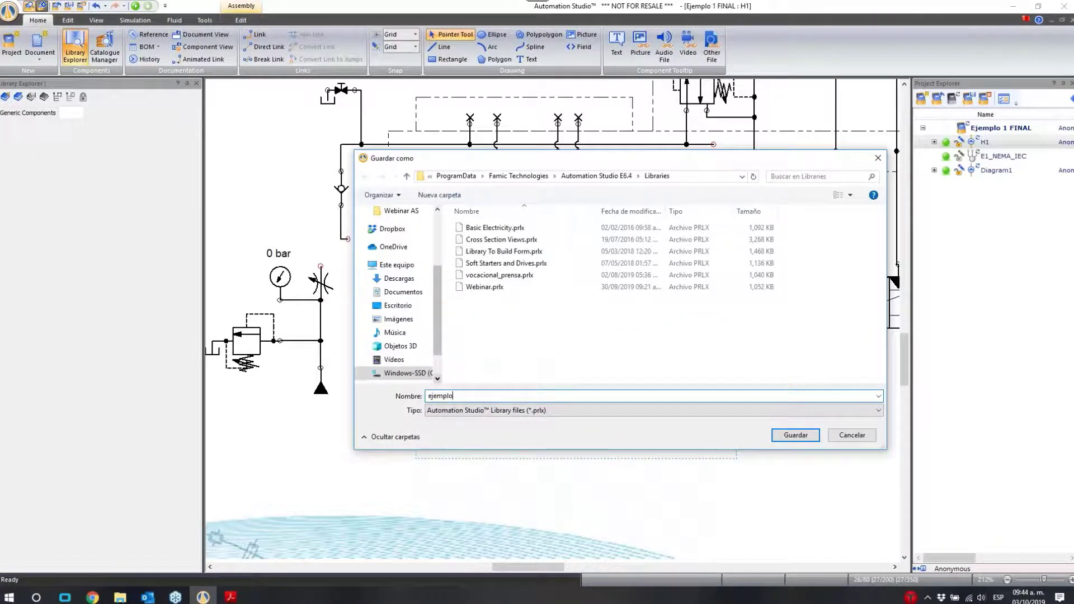
click(780, 436)
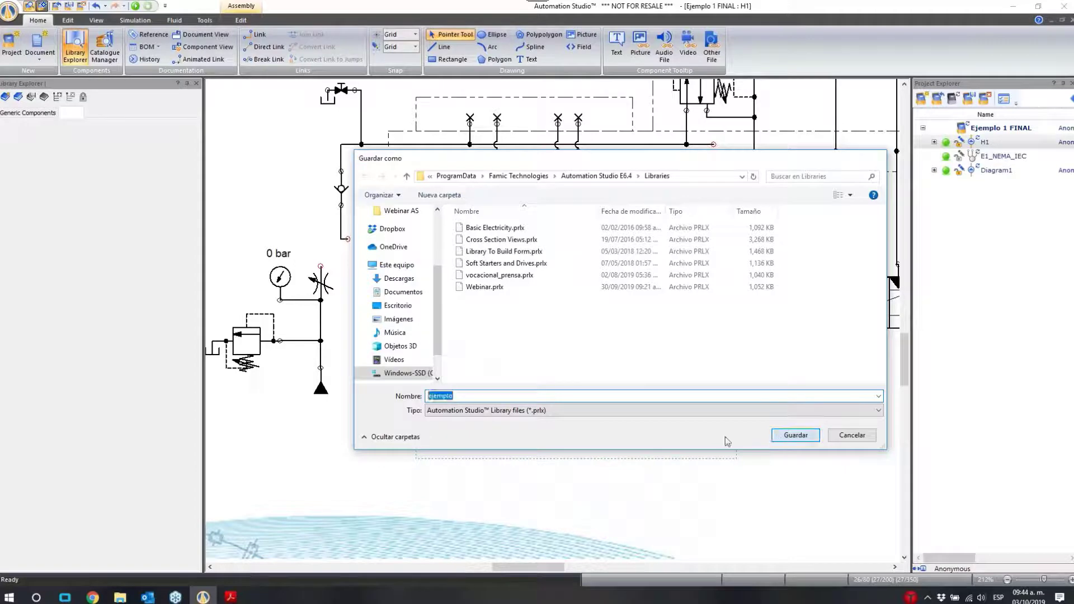
Add a category named valvula y foto to the ejemplo library and store the valve-and-picture assembly in it
right_click(16, 144)
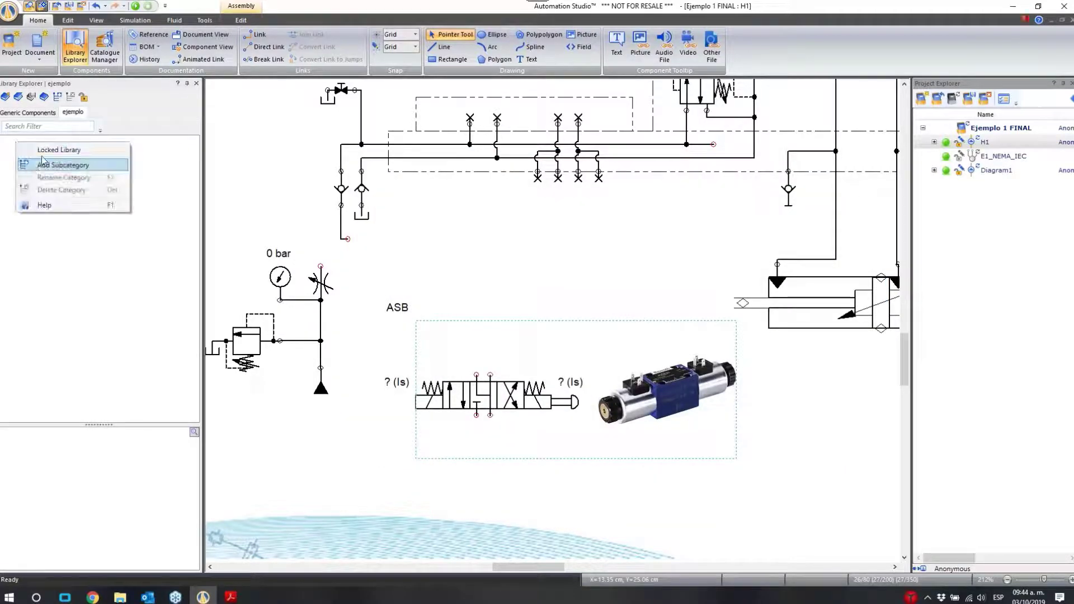
click(53, 165)
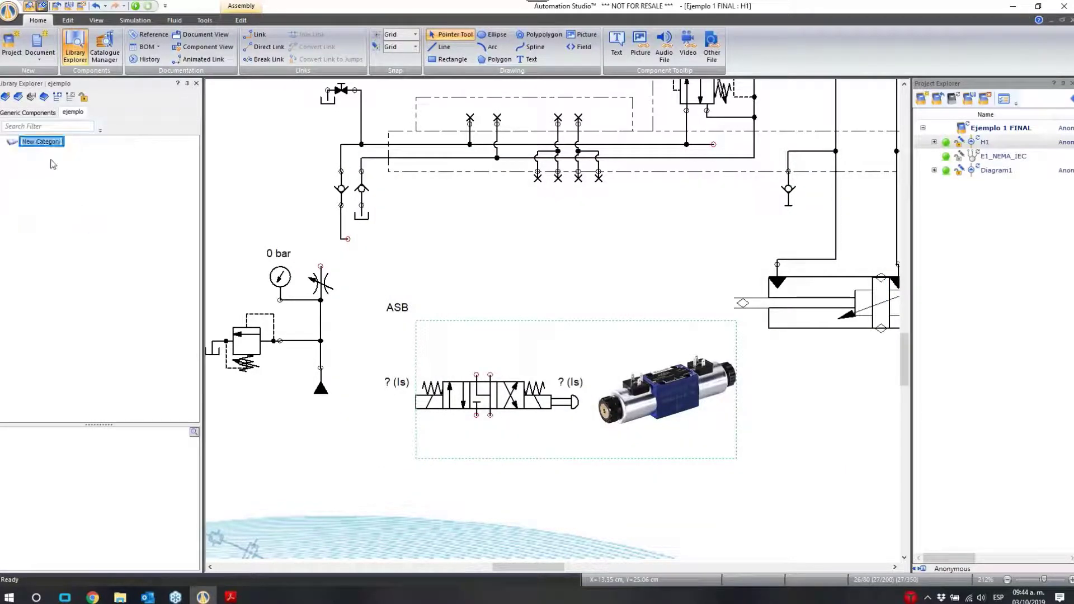
text(valvula y)
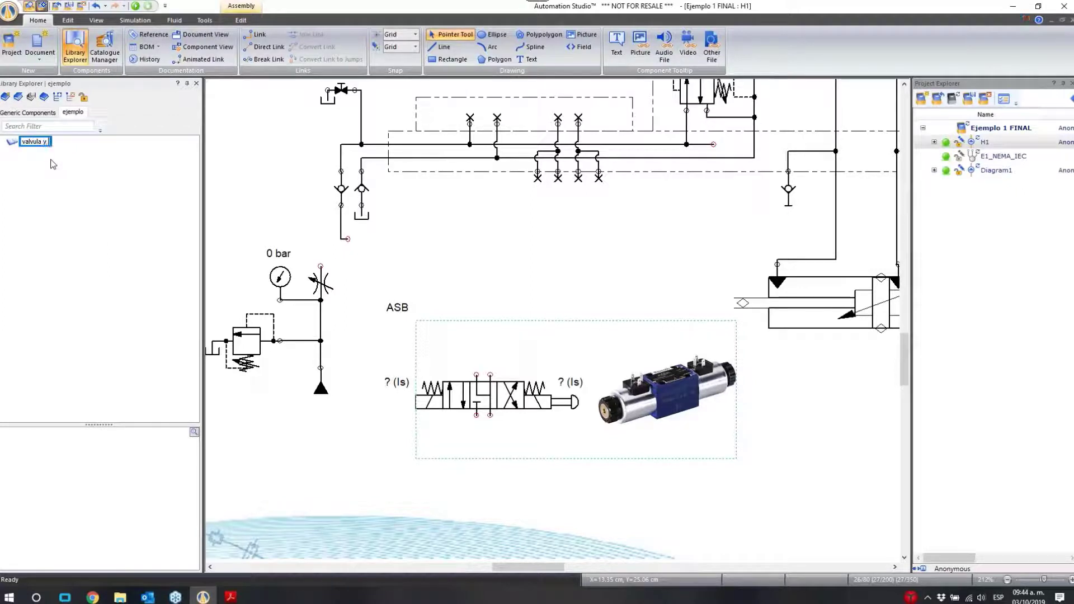
text( foto)
key(Return)
drag(77, 154, 36, 143)
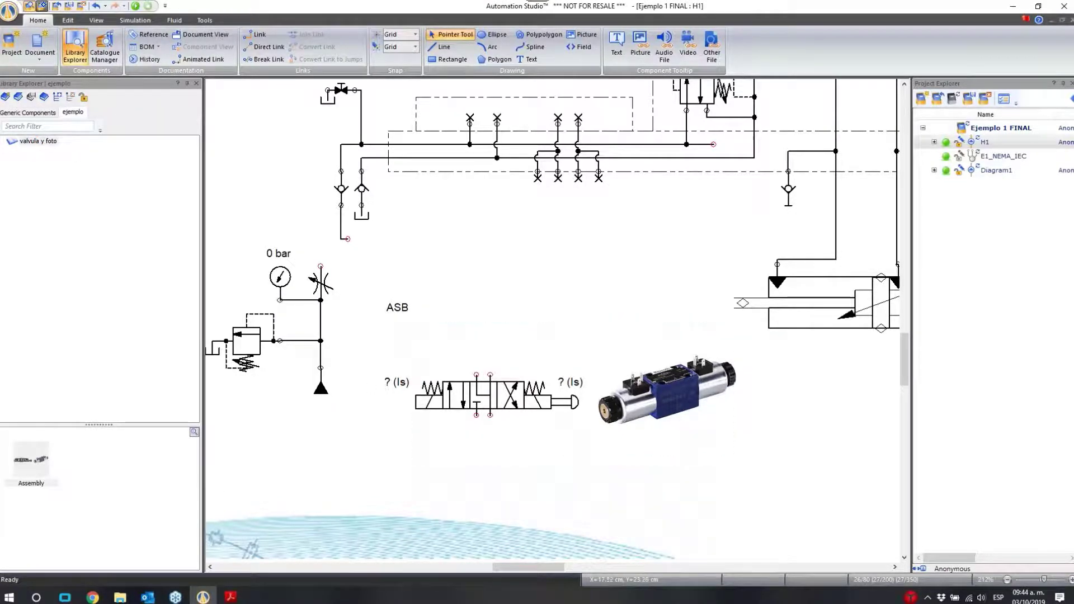
Delete the assembly from the diagram and insert the stored assembly from the ejemplo library in its place
key(Delete)
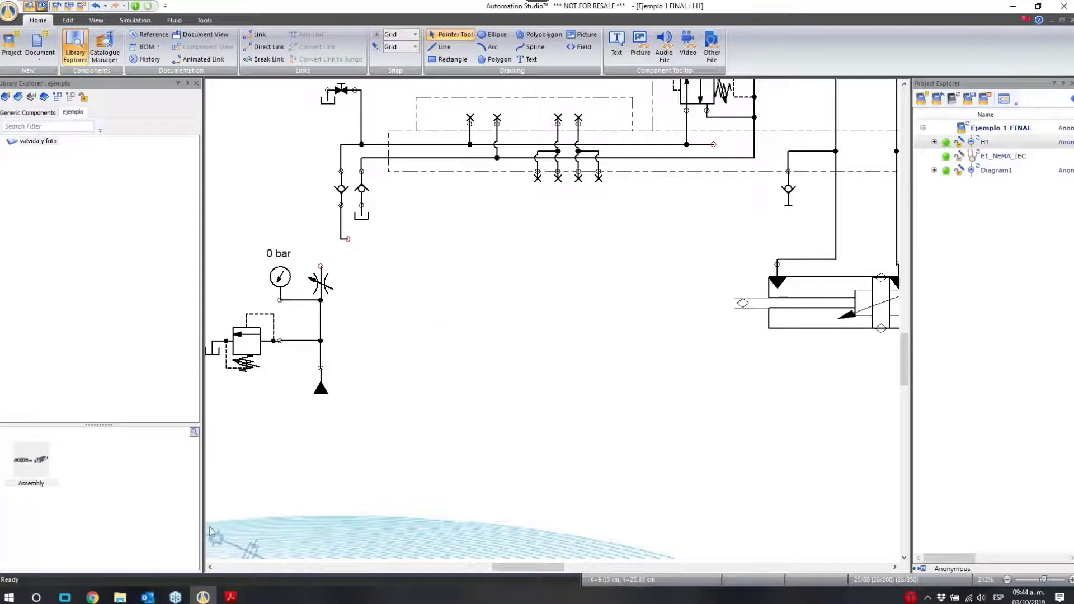
click(20, 462)
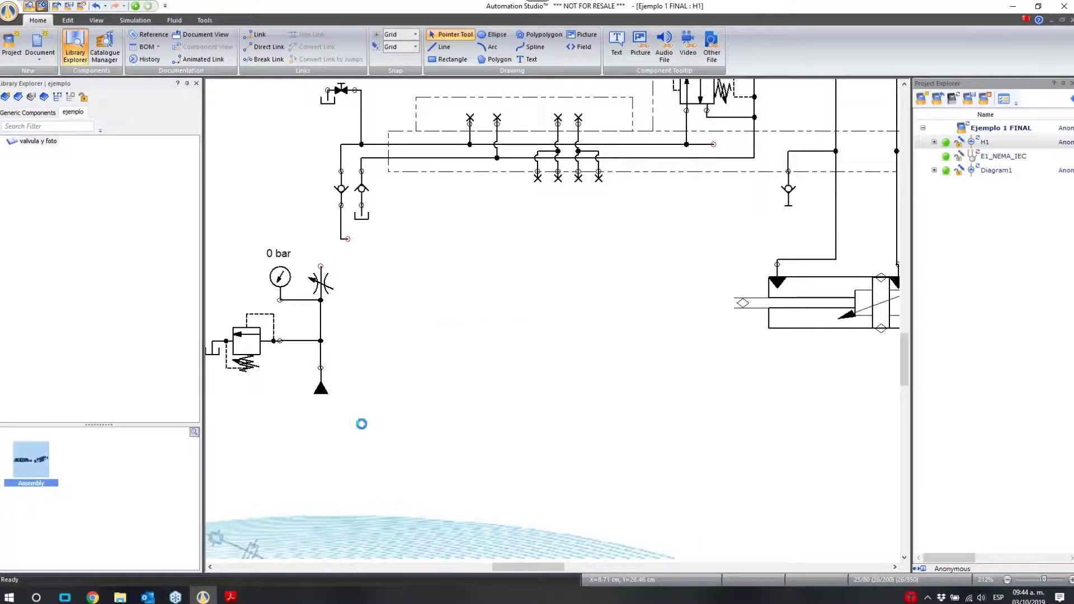
drag(361, 425, 578, 369)
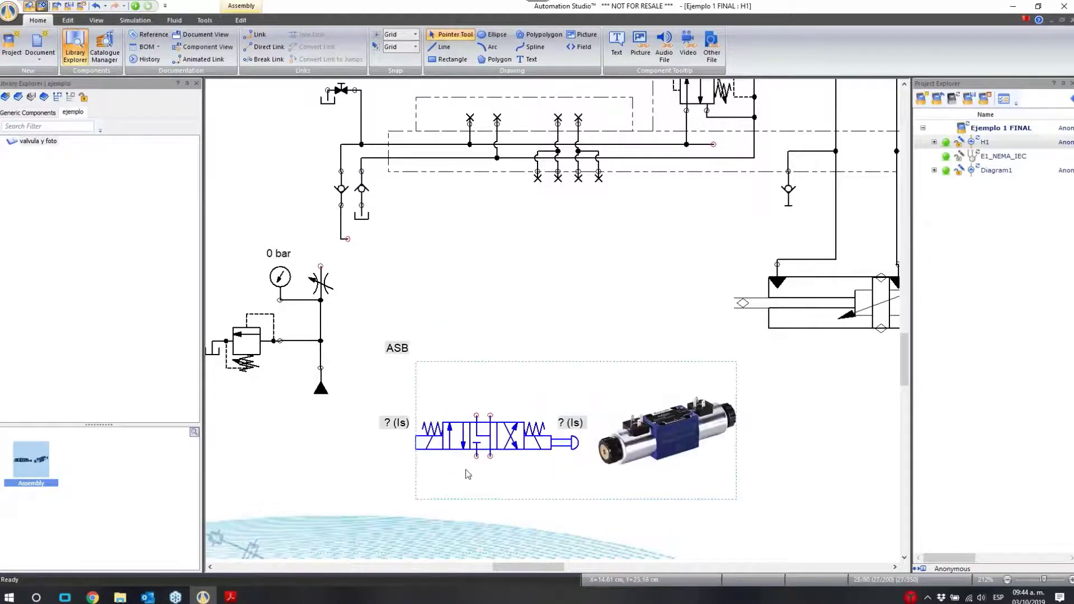
click(410, 483)
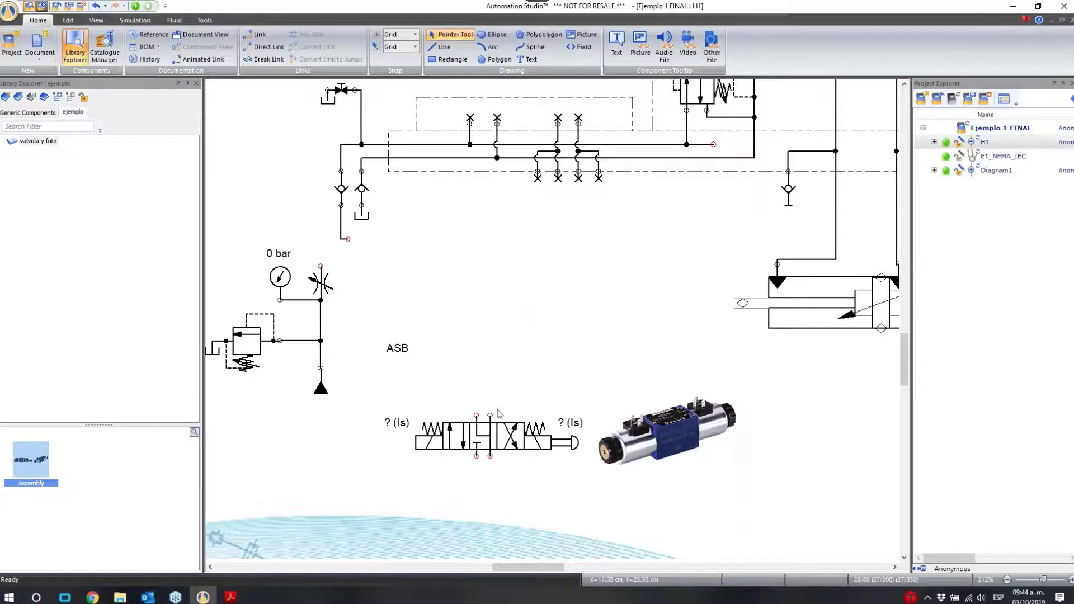
Disassemble the inserted valve assembly and move its picture just above the valve symbol
scroll(631, 411, up, 1)
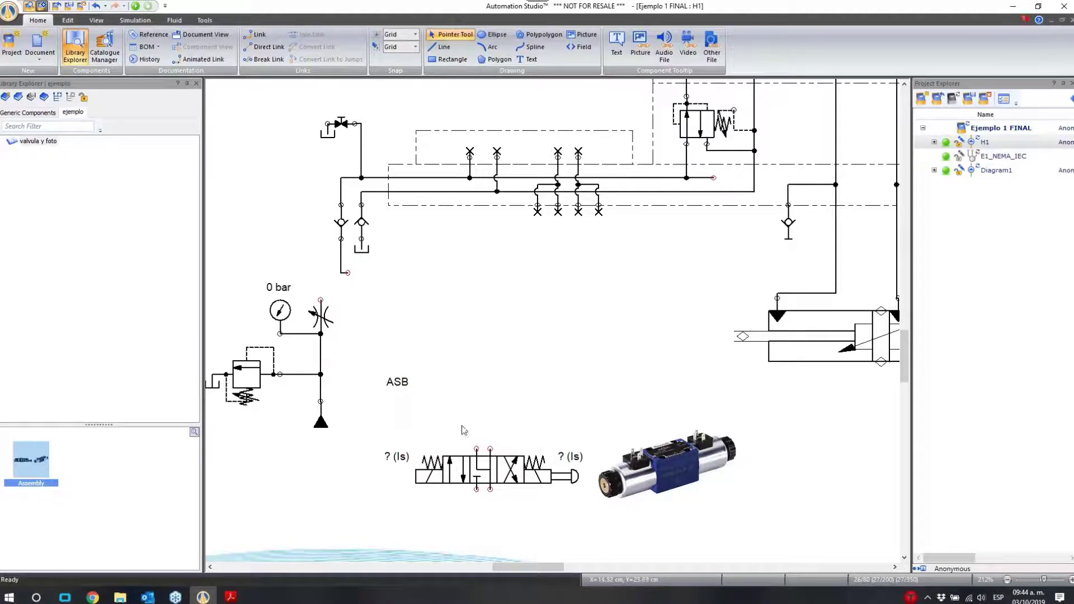
click(503, 473)
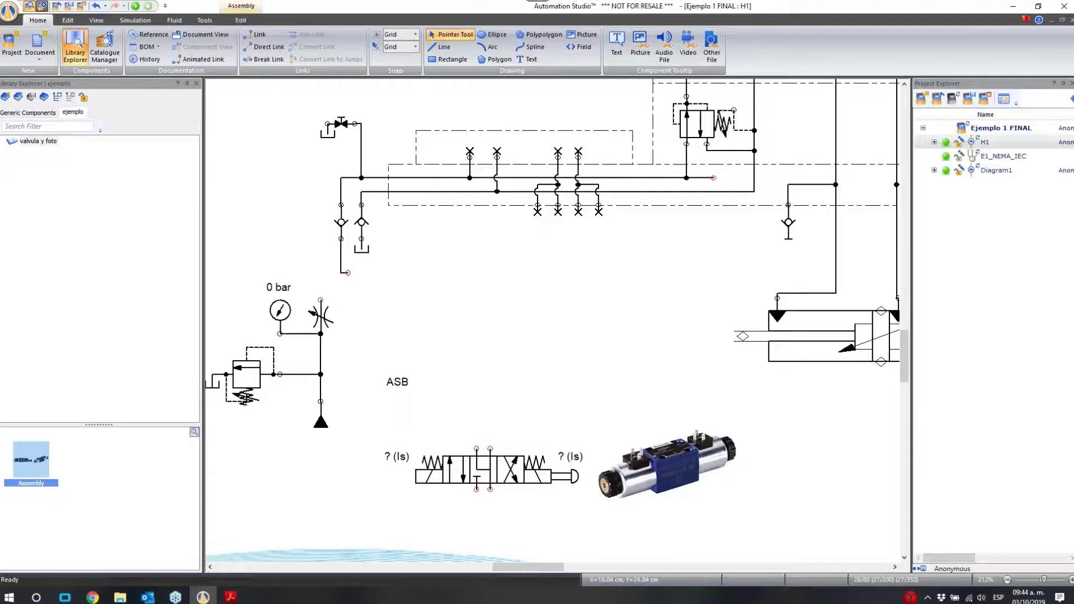
right_click(539, 482)
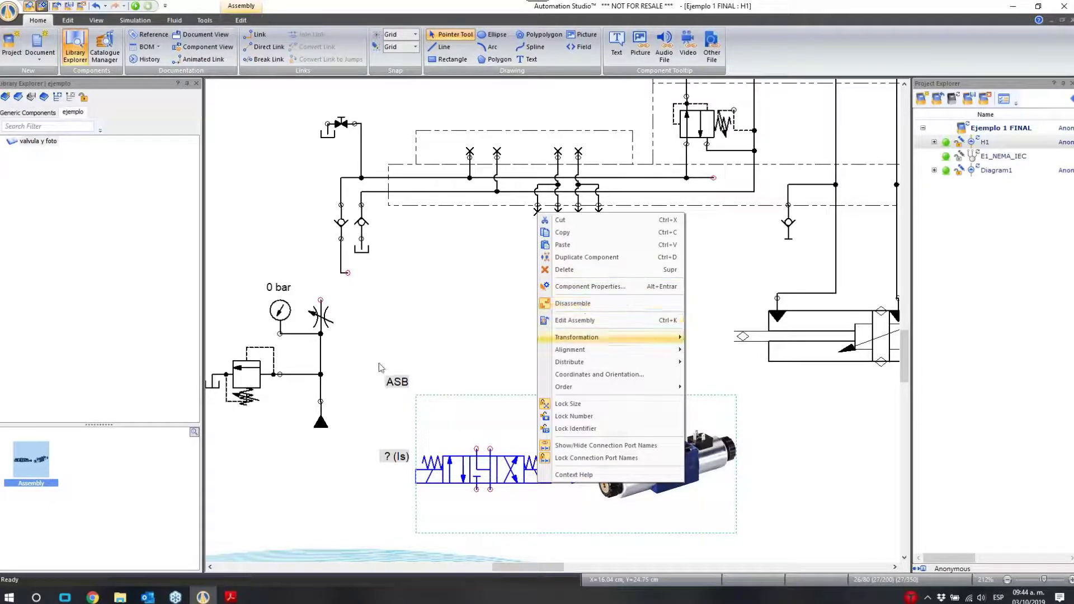
click(583, 305)
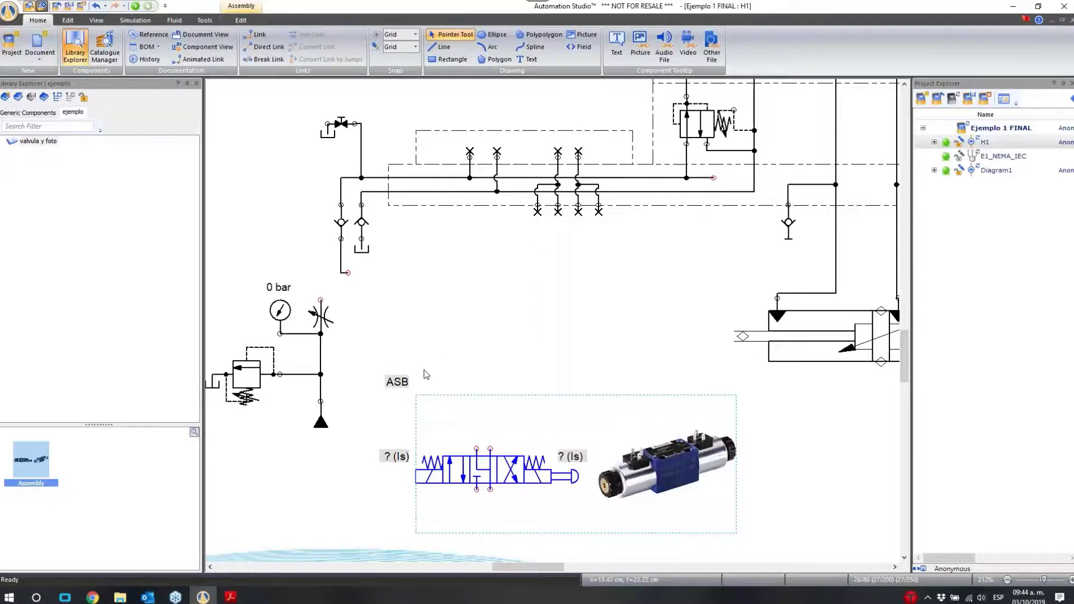
click(479, 477)
click(553, 346)
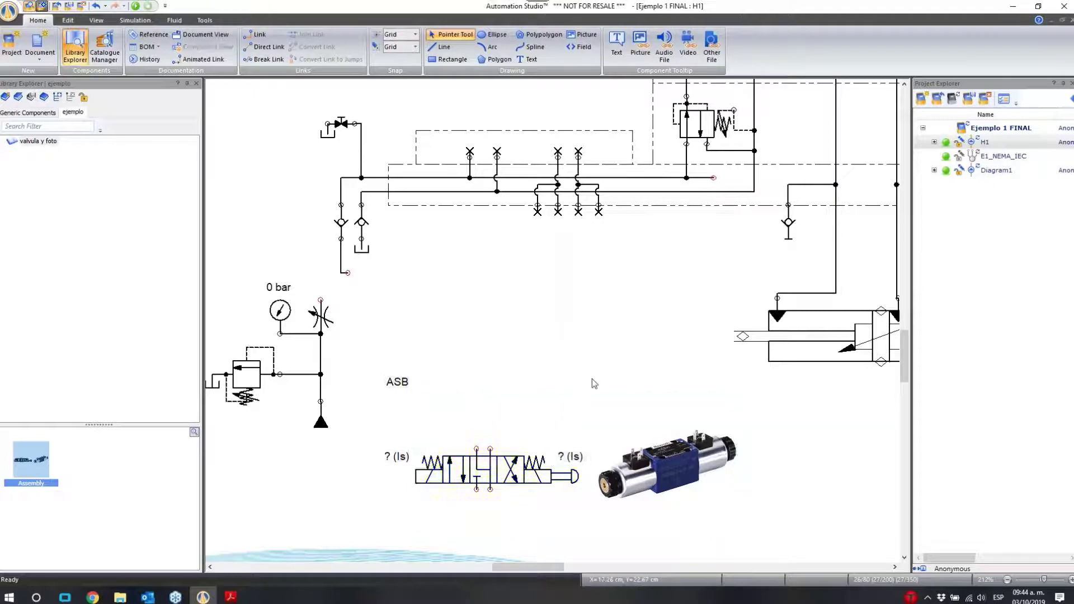
right_click(466, 465)
click(499, 282)
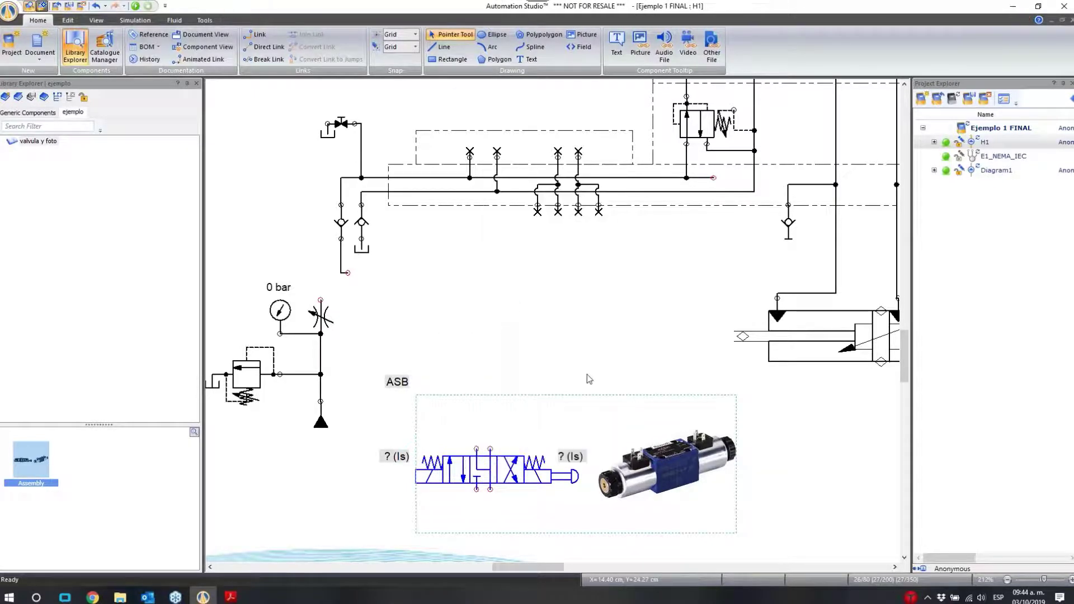
click(671, 470)
drag(673, 473, 503, 510)
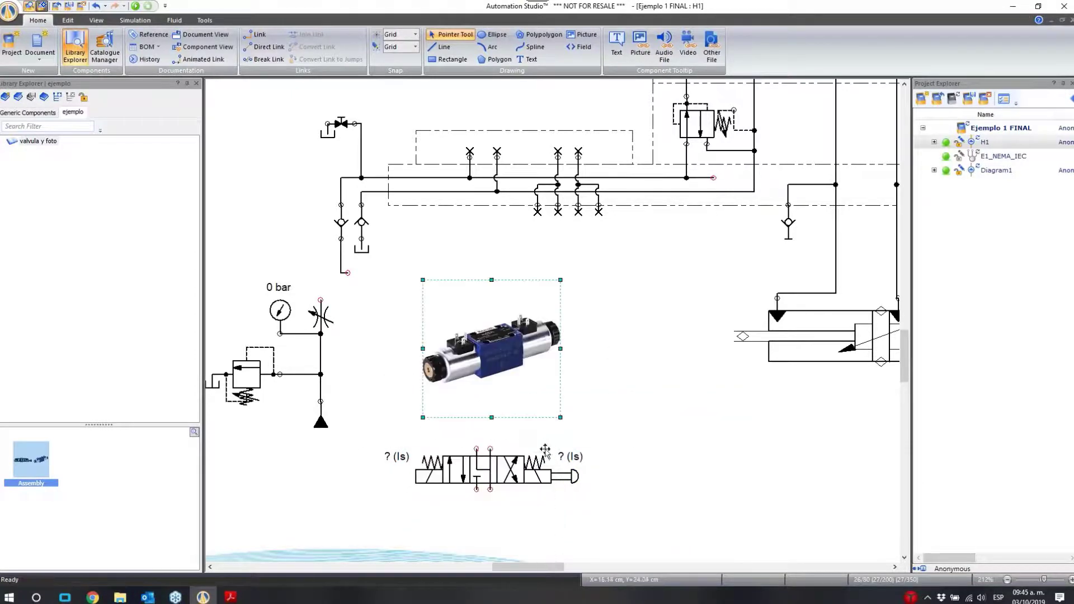
Unlock the size of the 4/3 valve symbol and enlarge it beneath the picture
click(576, 458)
right_click(481, 475)
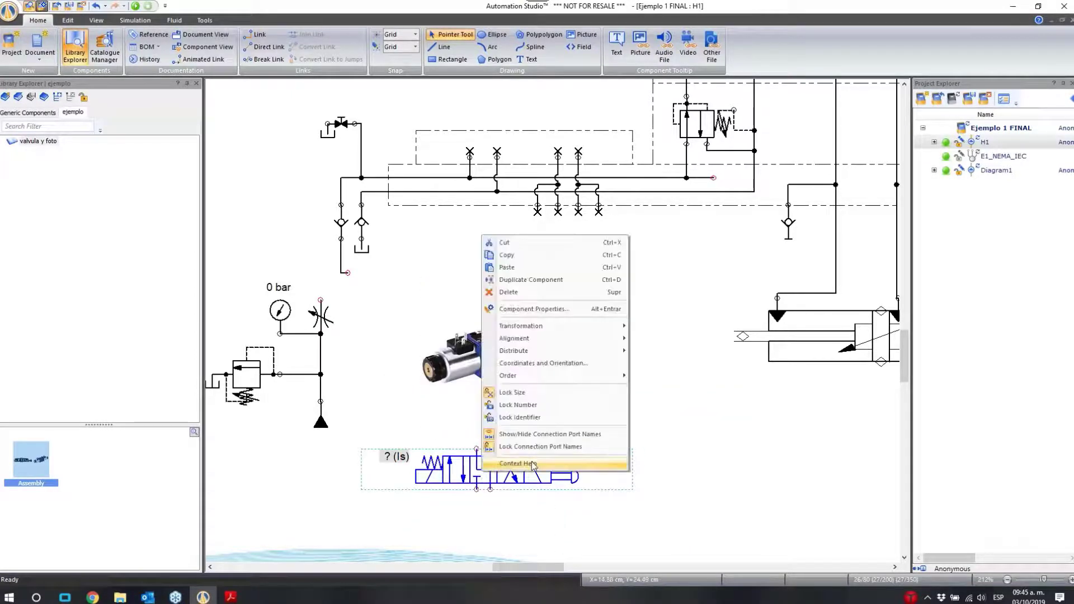
click(557, 393)
drag(633, 449, 507, 423)
Move the picture onto the valve symbol and scale the symbol down to slightly wider than the picture
click(512, 331)
drag(514, 334, 527, 389)
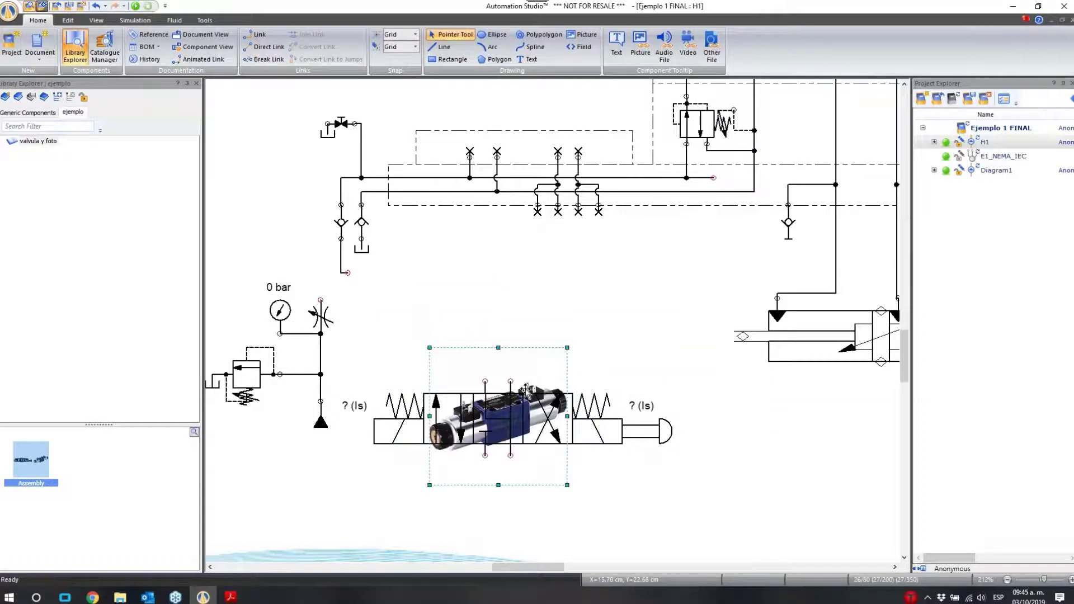
click(387, 420)
drag(274, 382, 464, 415)
drag(640, 448, 543, 464)
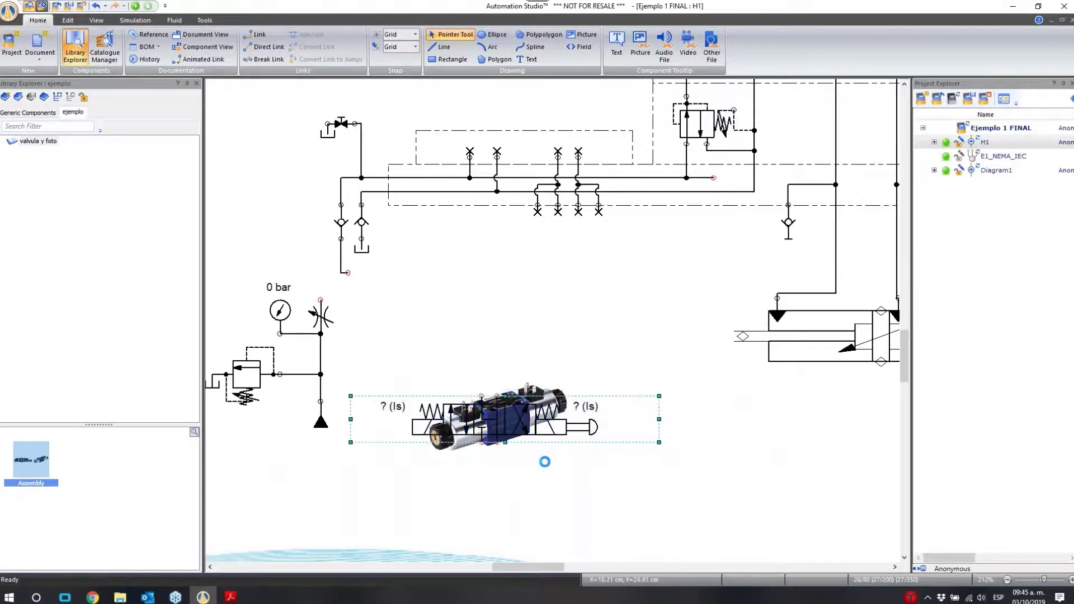
Bring the valve picture to the front and place it over the valve symbol
right_click(528, 385)
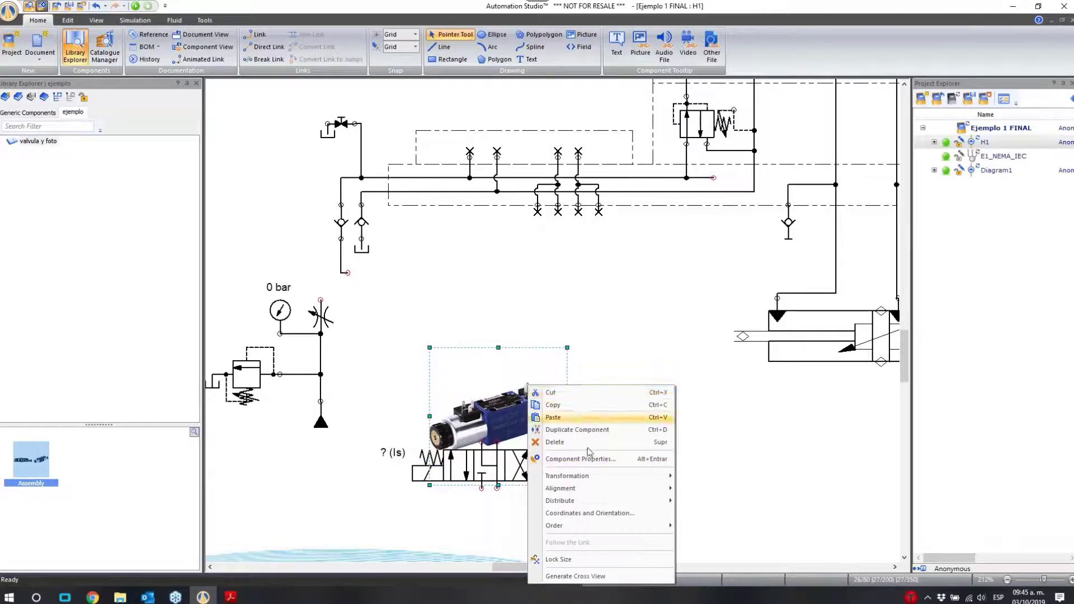
mouse_move(588, 530)
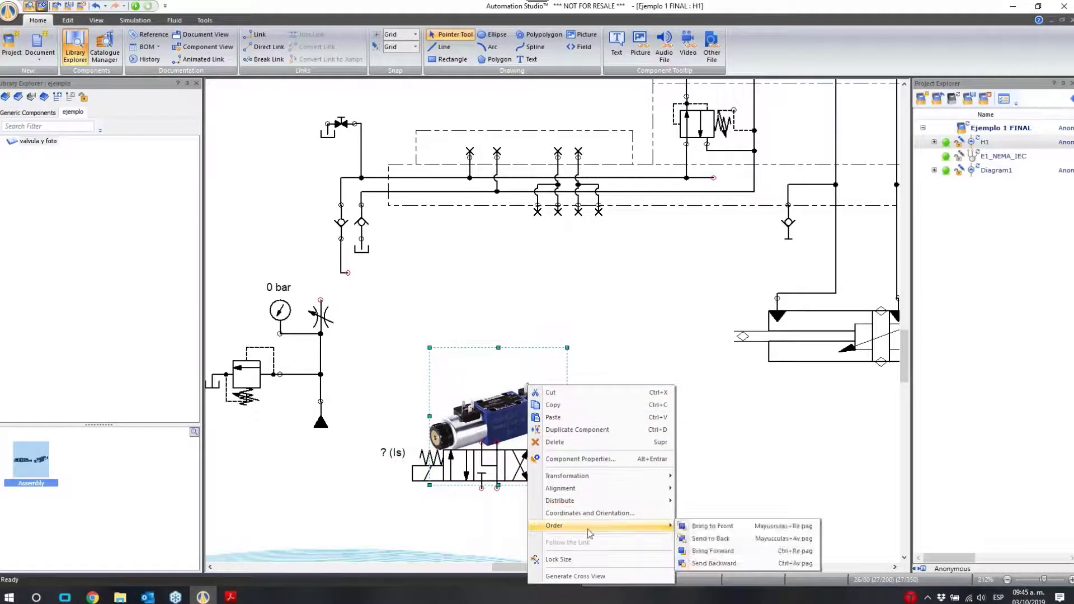
click(712, 526)
drag(491, 454, 480, 488)
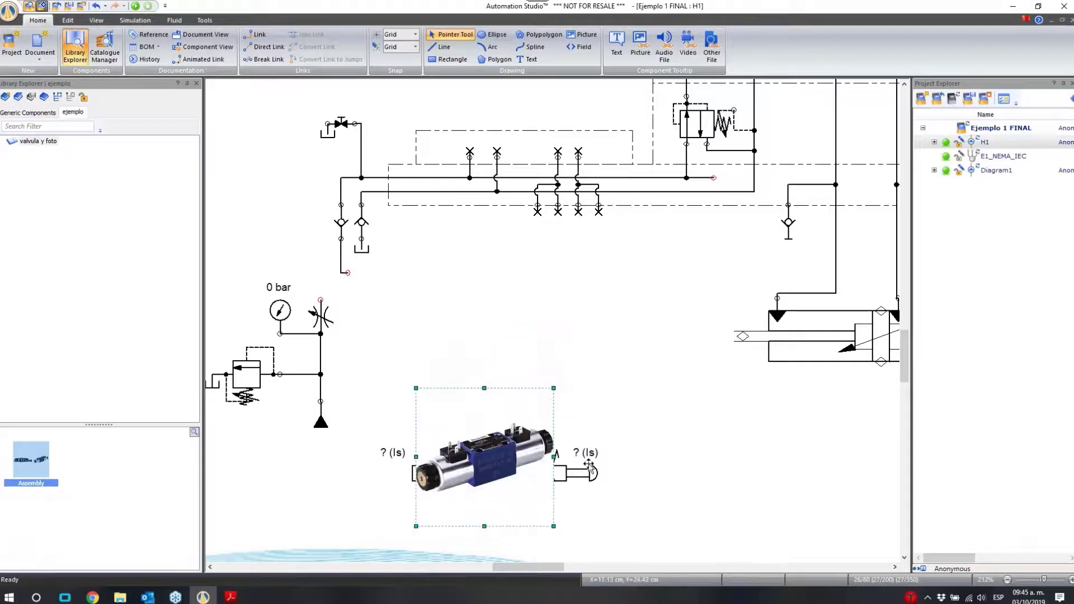
Shrink the valve symbol further and enlarge and reposition the picture so that it covers the symbol completely
click(586, 470)
drag(659, 443, 578, 455)
drag(387, 474, 441, 461)
click(638, 412)
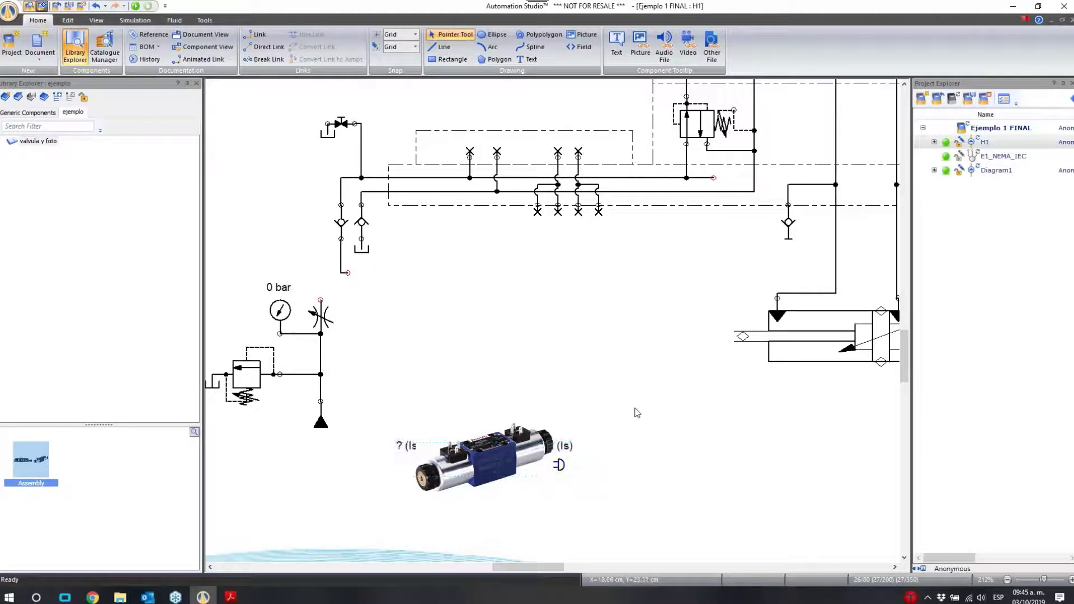
drag(547, 449, 553, 454)
drag(561, 389, 588, 383)
drag(450, 382, 404, 353)
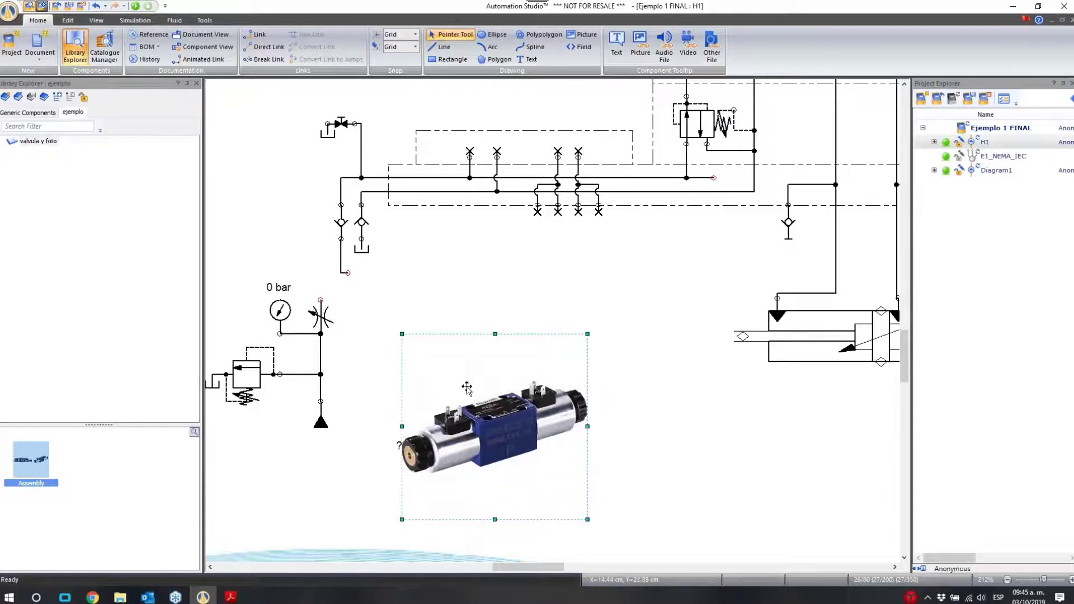
drag(504, 425, 497, 438)
Try to select the valve picture and the symbol hidden beneath it together
drag(660, 356, 341, 562)
drag(673, 277, 327, 562)
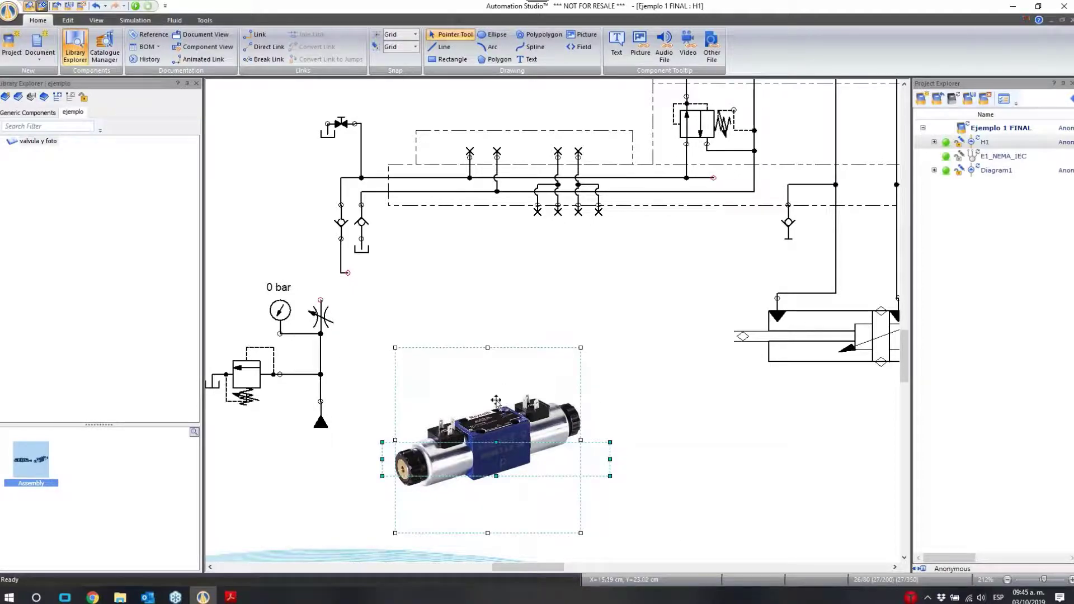
click(582, 373)
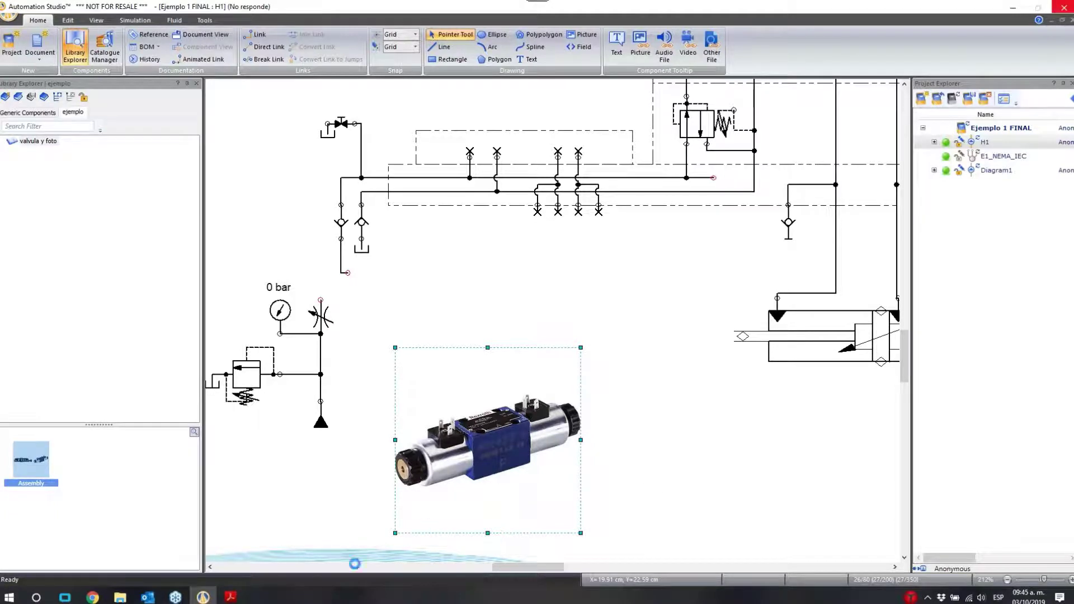
Close Hp950003-Model.pdf and Hp950001-Model.pdf, and relaunch Automation Studio from the desktop
mouse_move(234, 597)
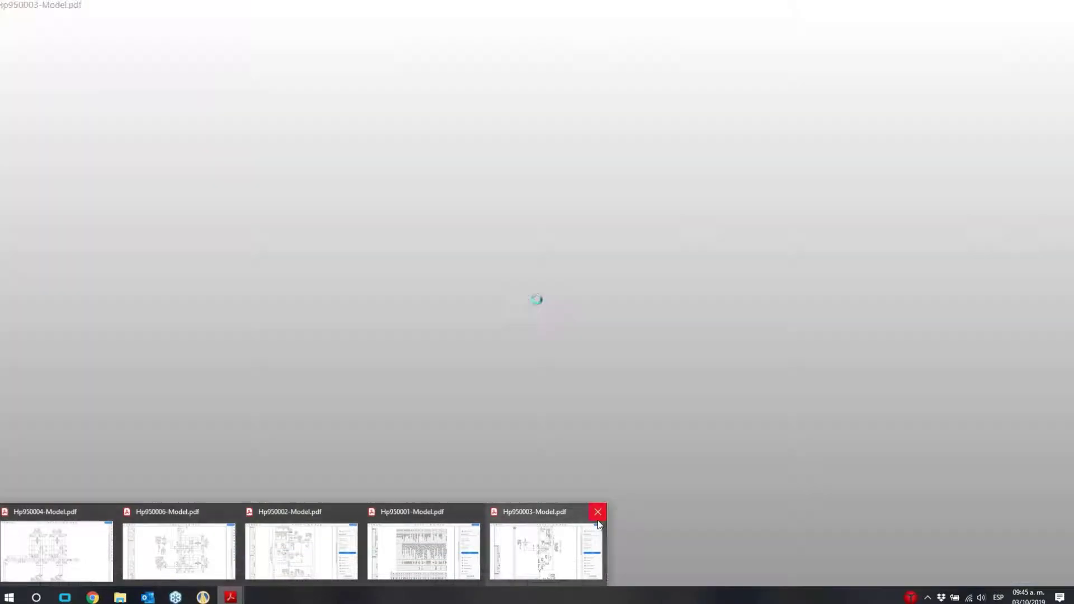
click(597, 511)
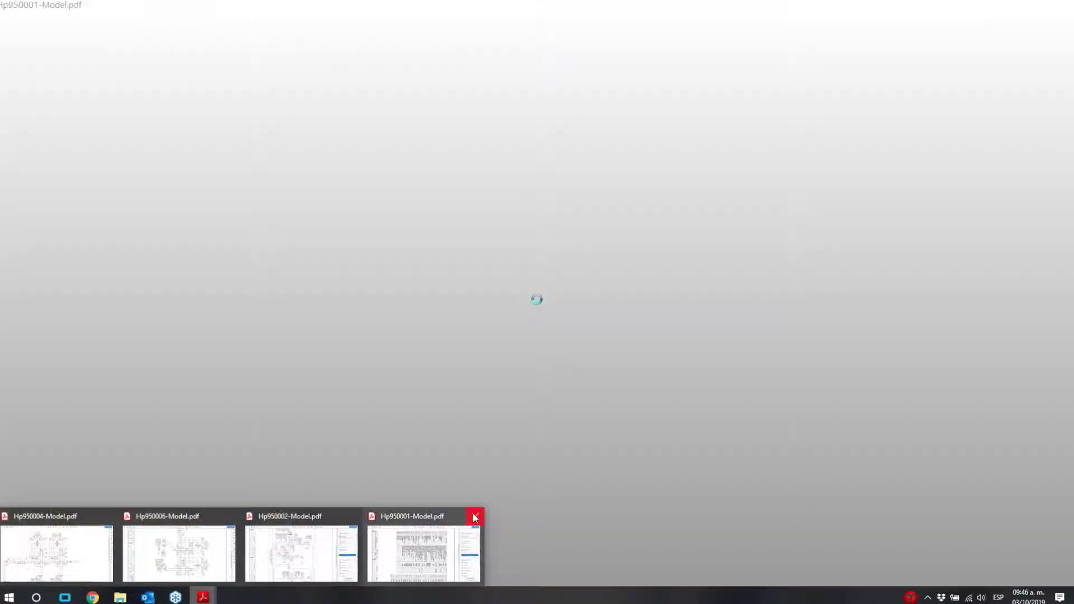
click(475, 515)
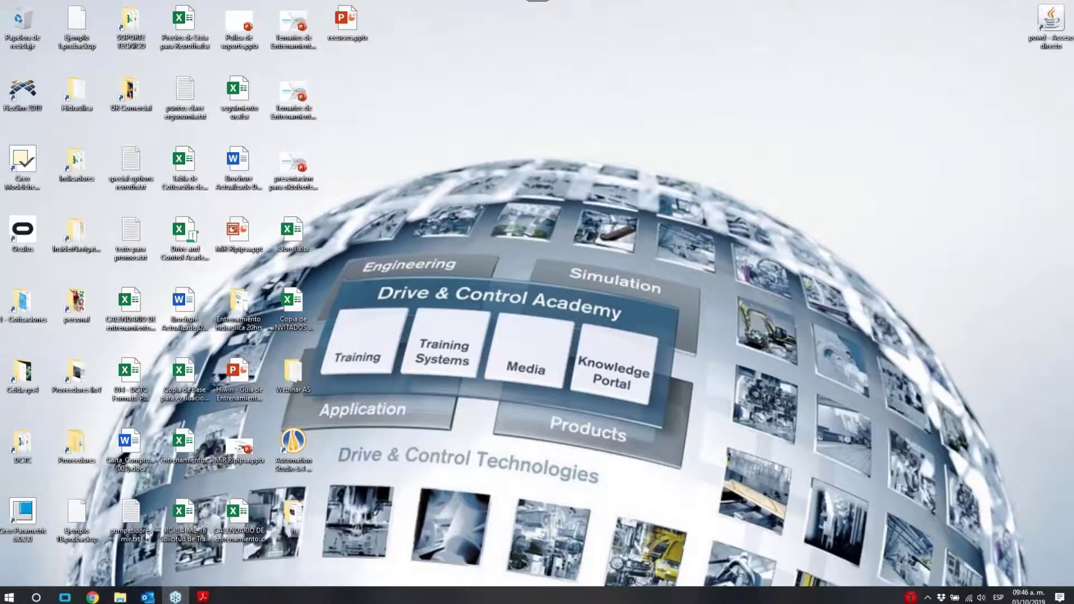
double_click(305, 431)
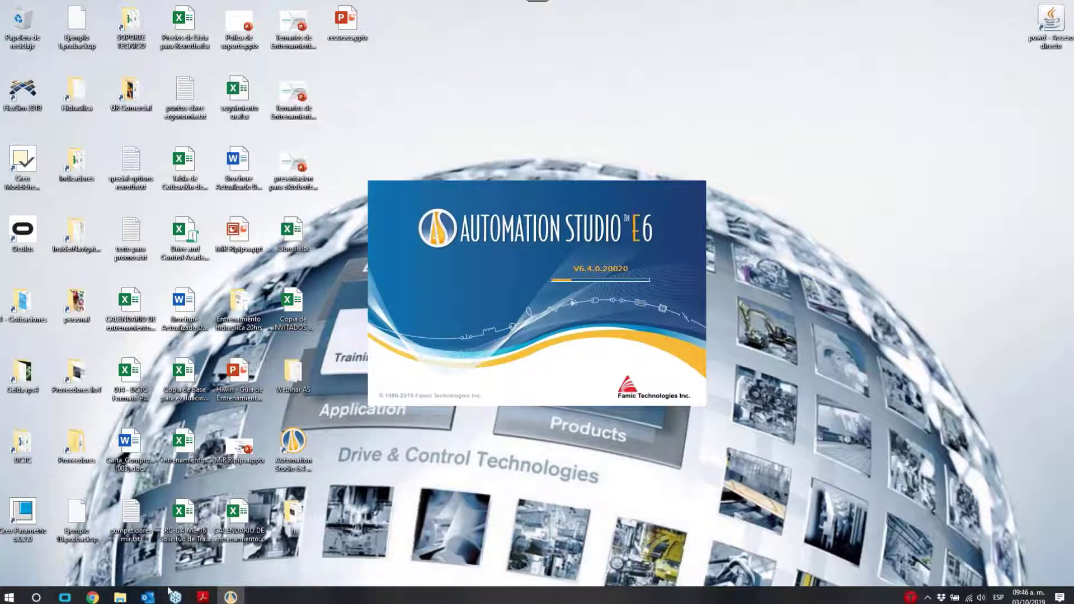
Switch to the PDF viewer and look at the drawing in Hp950004-Model.pdf
mouse_move(203, 596)
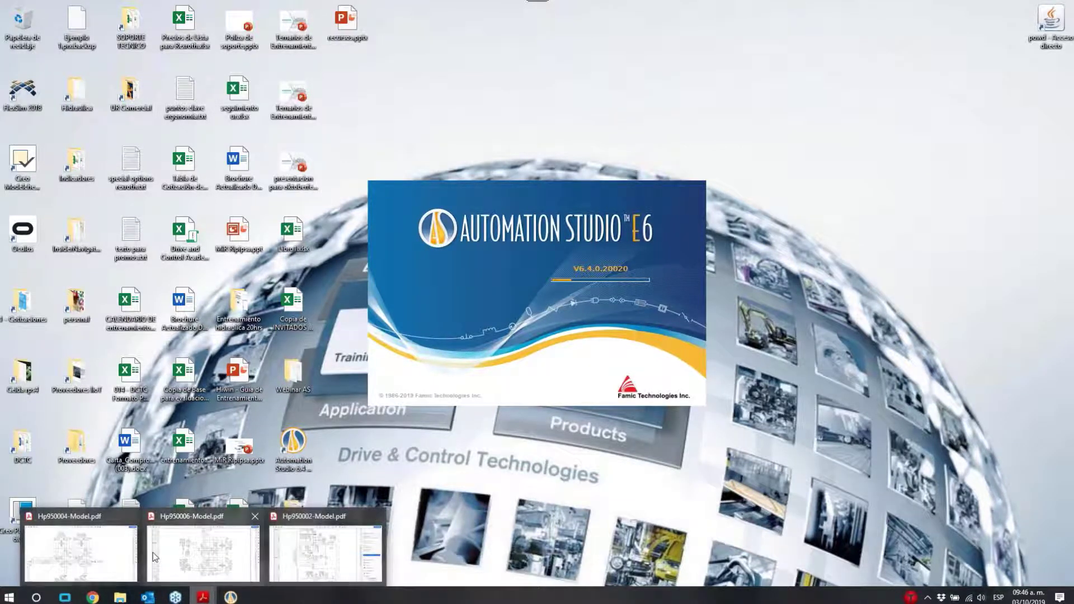
click(107, 555)
scroll(153, 418, down, 1)
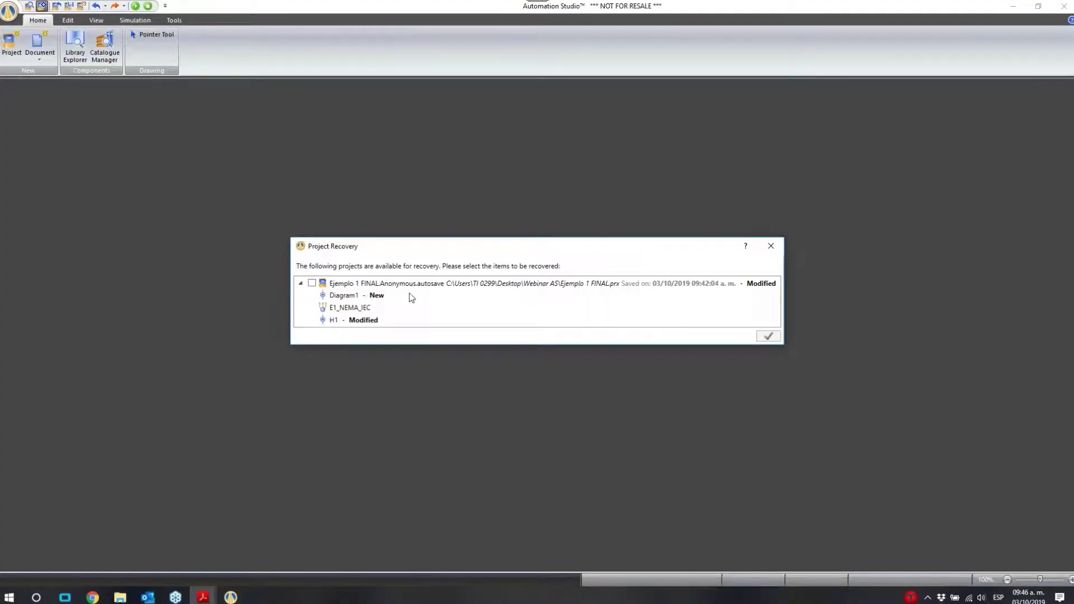
Dismiss the project recovery list, start opening an existing project, and discard the changes to Project1
click(771, 246)
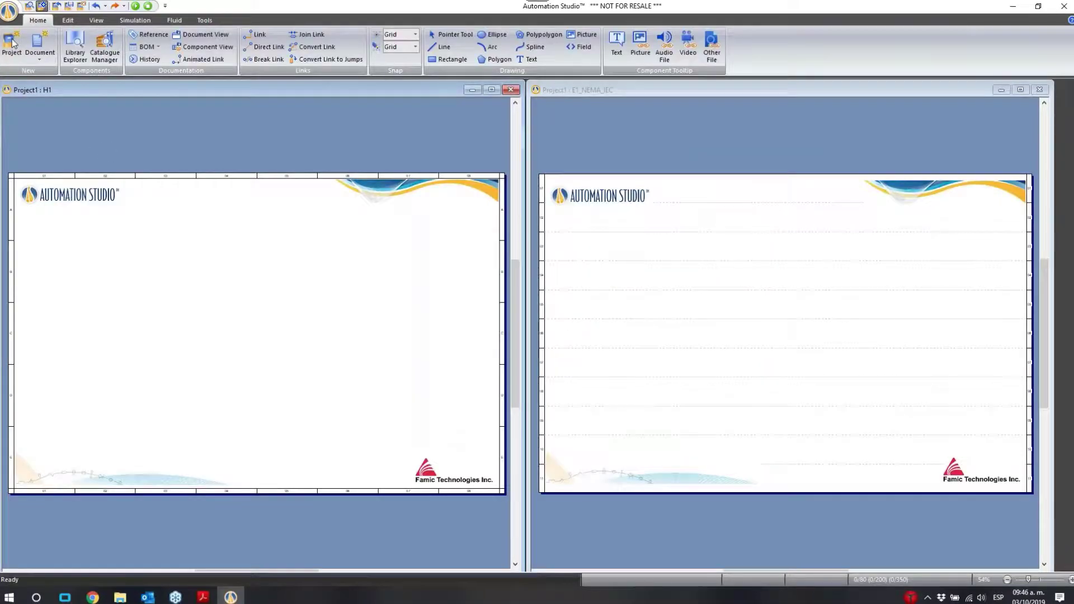
click(8, 12)
mouse_move(25, 43)
click(121, 126)
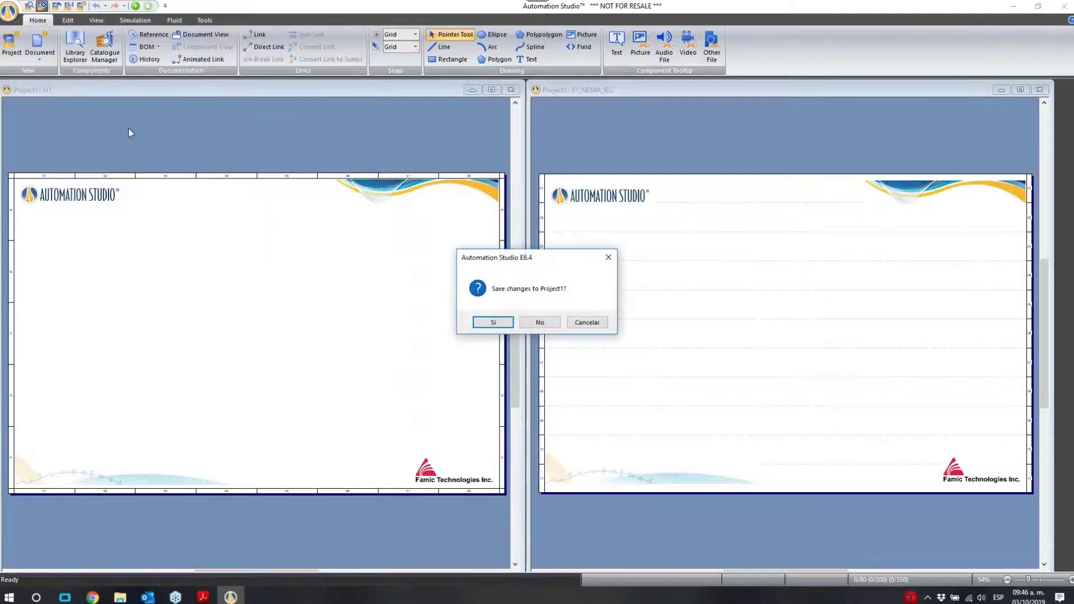
click(540, 322)
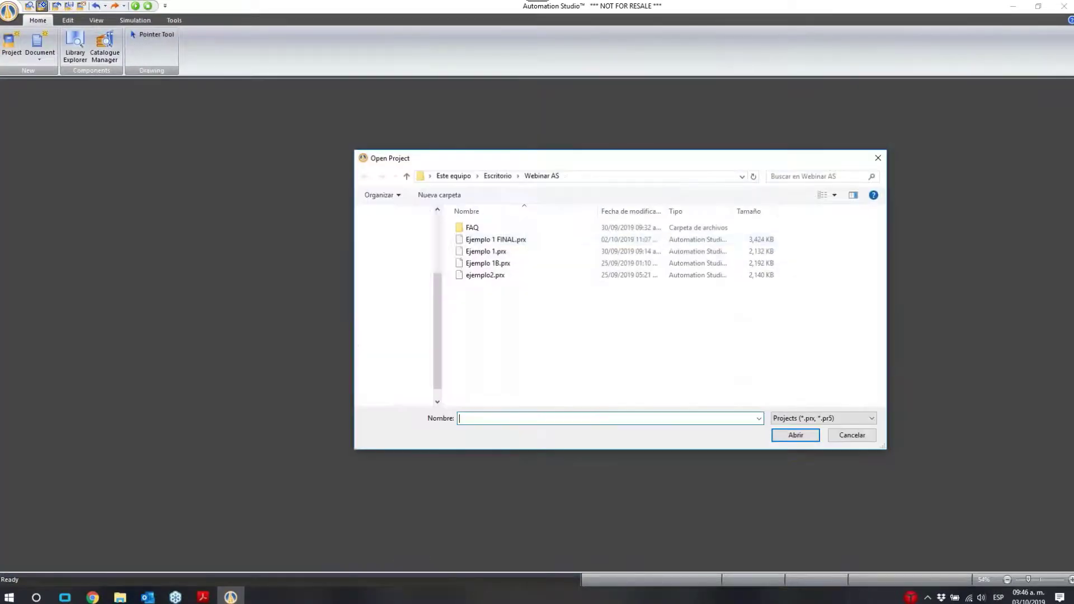
Open the project file Ejemplo 1 FINAL.prx from the Webinar AS folder
click(523, 240)
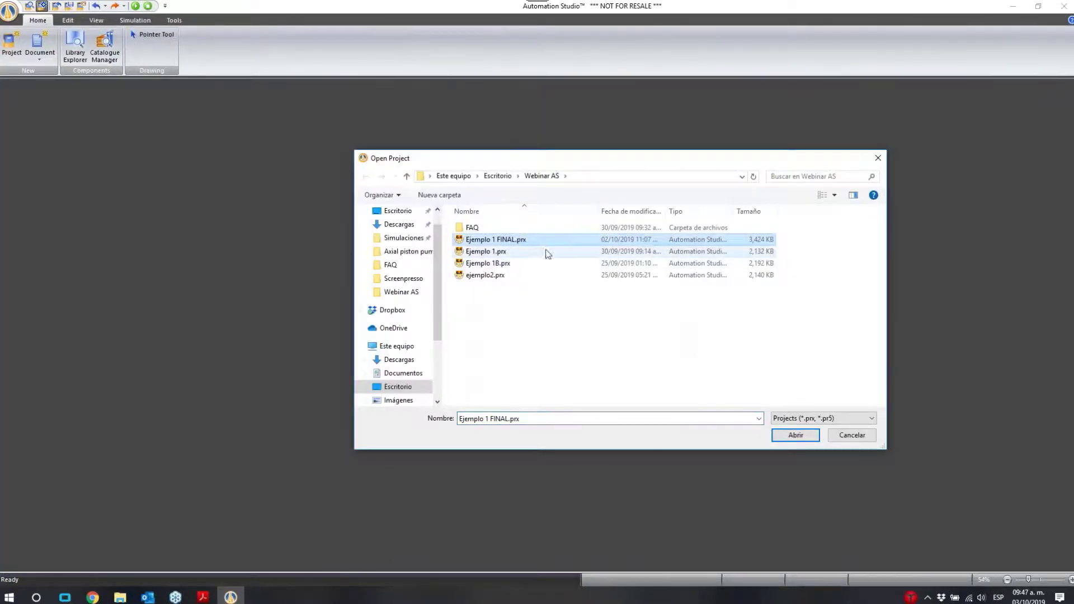
click(546, 252)
click(801, 436)
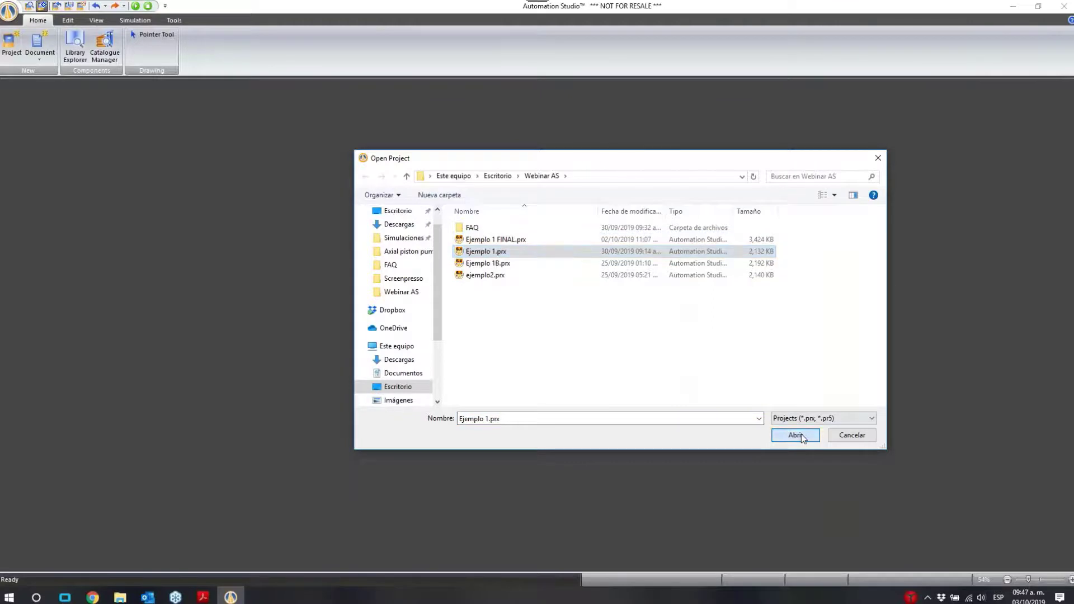
click(522, 239)
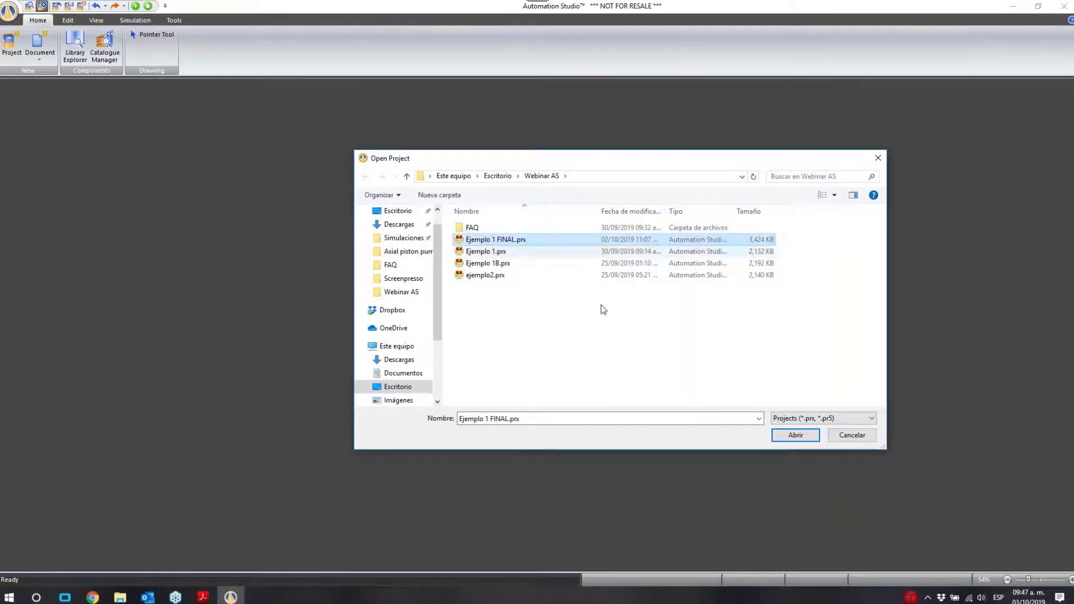
click(788, 436)
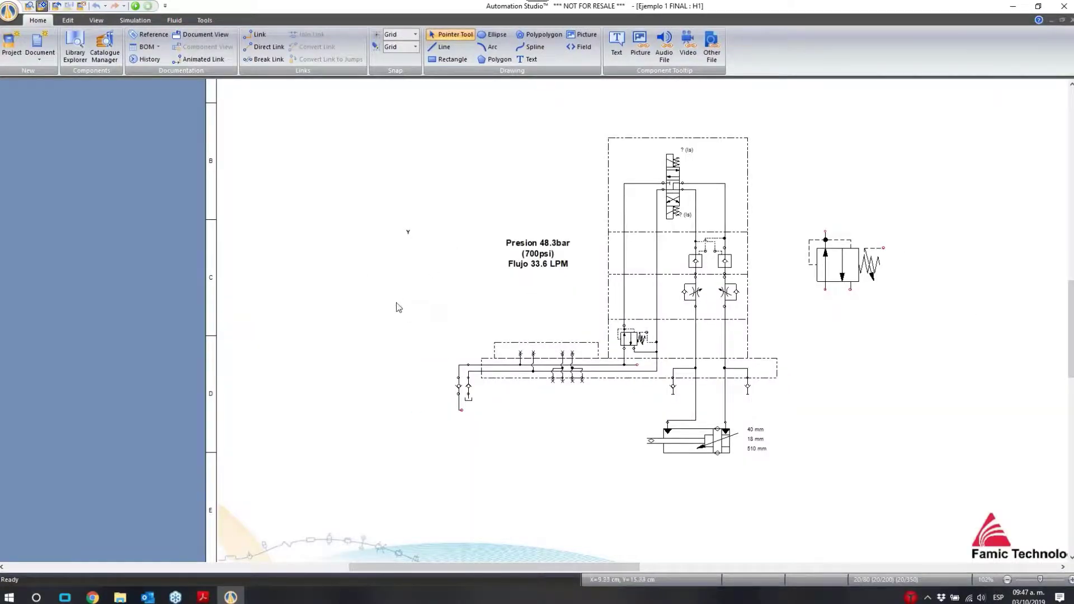
Place a hydraulic Flowmeter in the empty area beside the circuit and a Variable Throttle Valve directly beneath it
click(75, 45)
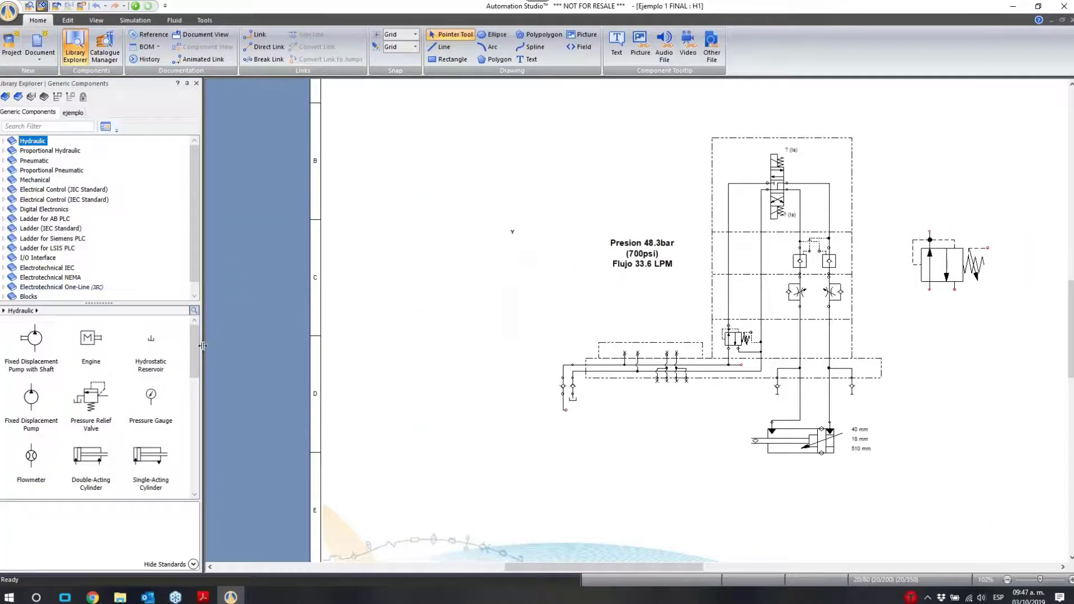
drag(32, 456, 365, 413)
drag(196, 361, 190, 434)
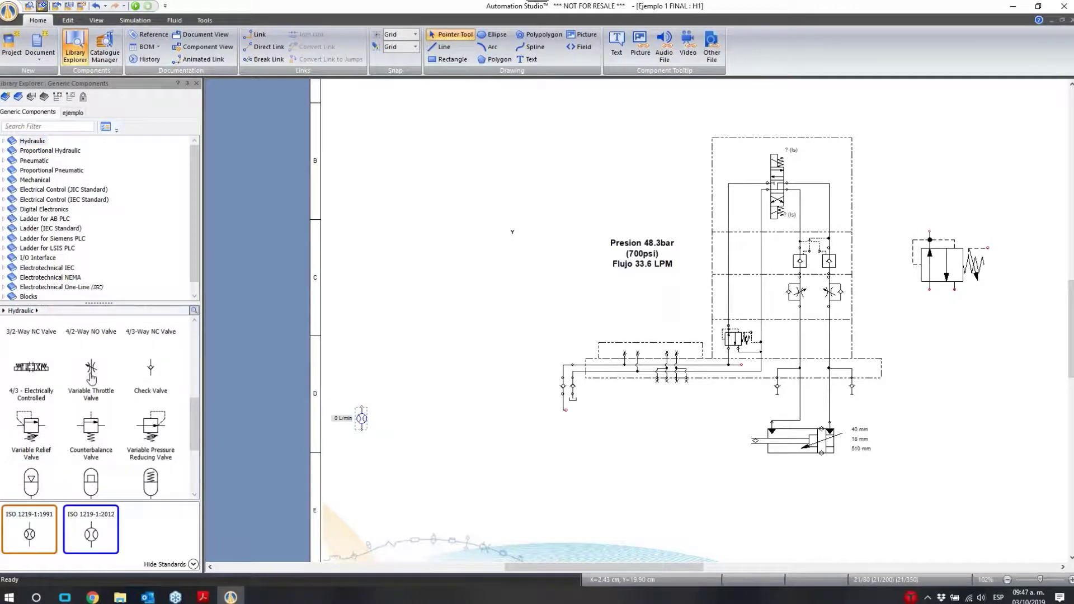
drag(91, 378, 362, 438)
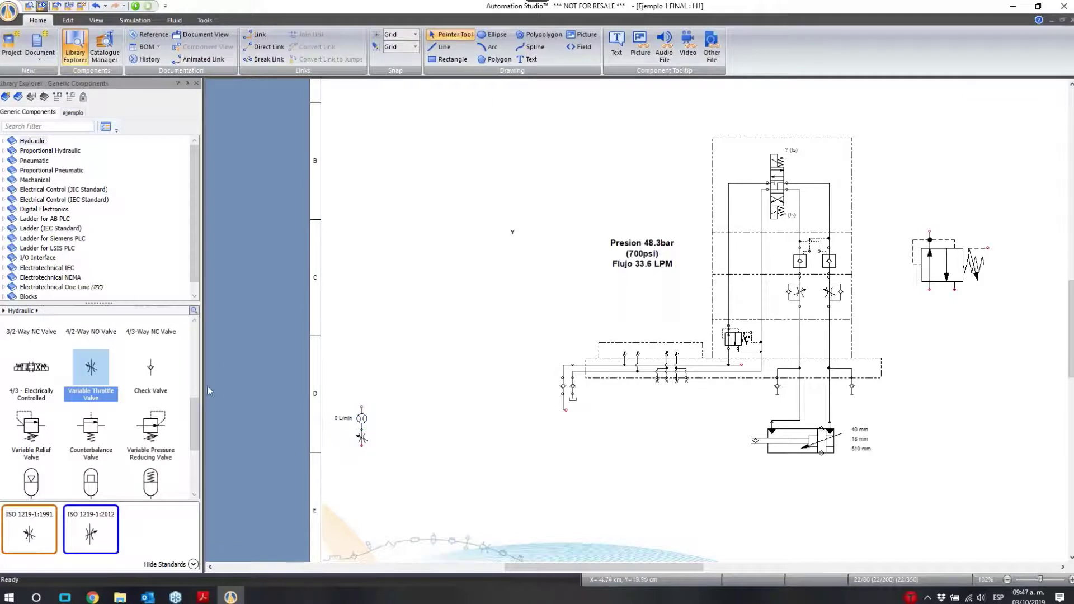
Place a Variable Relief Valve with Drain from the Relief Valves with Tank category below the throttle valve
scroll(144, 408, down, 2)
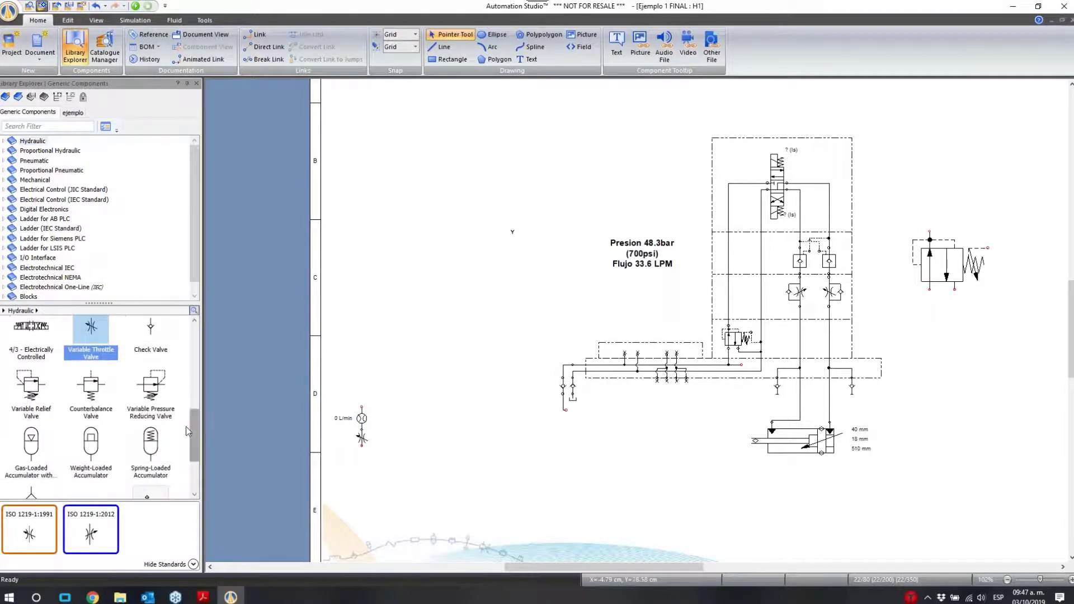
drag(196, 432, 200, 463)
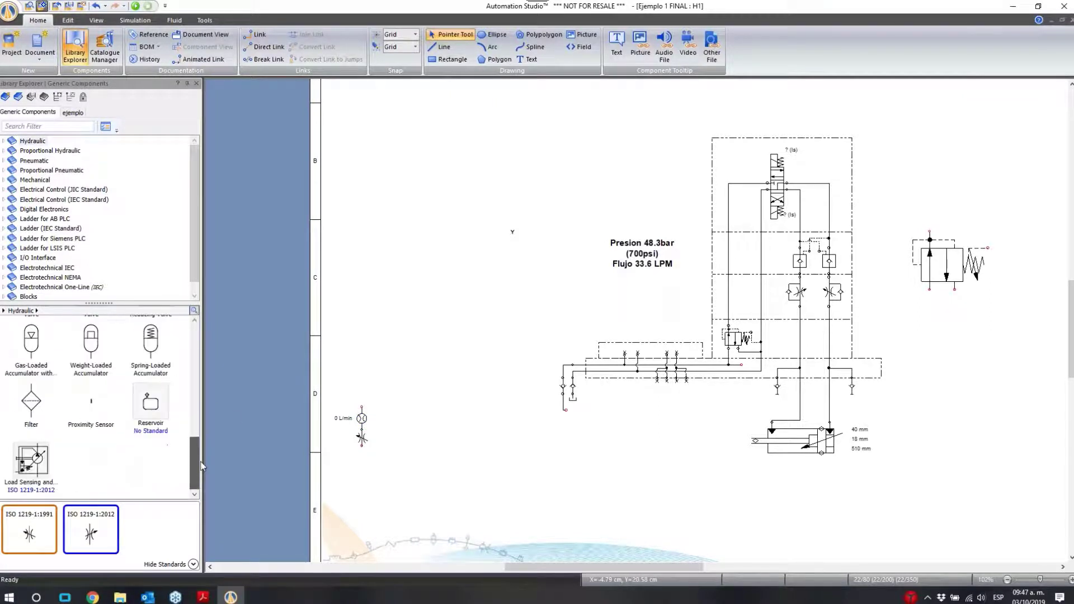
double_click(15, 143)
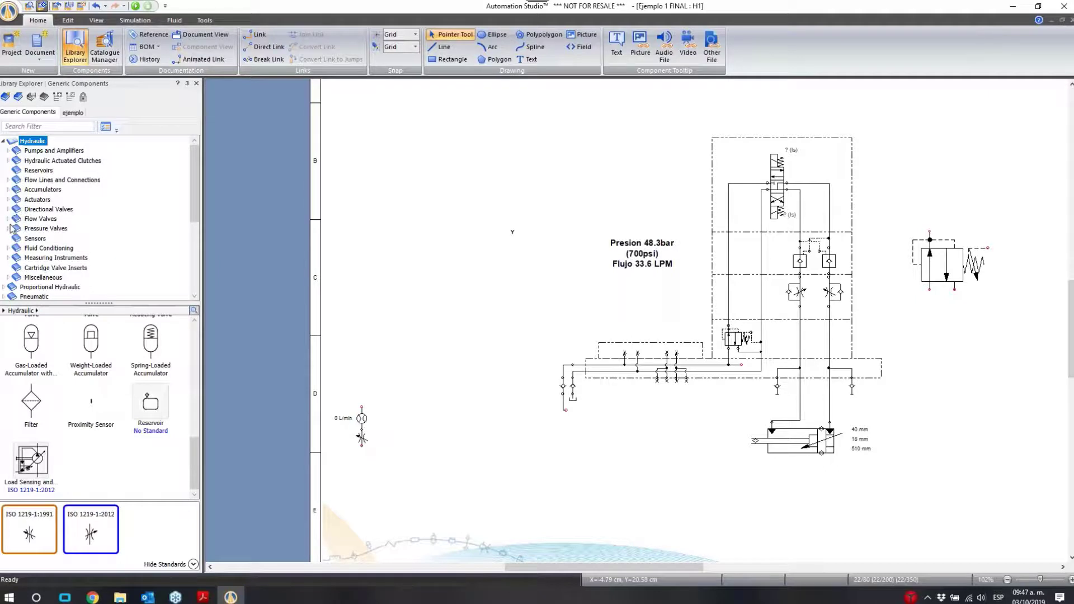
double_click(10, 231)
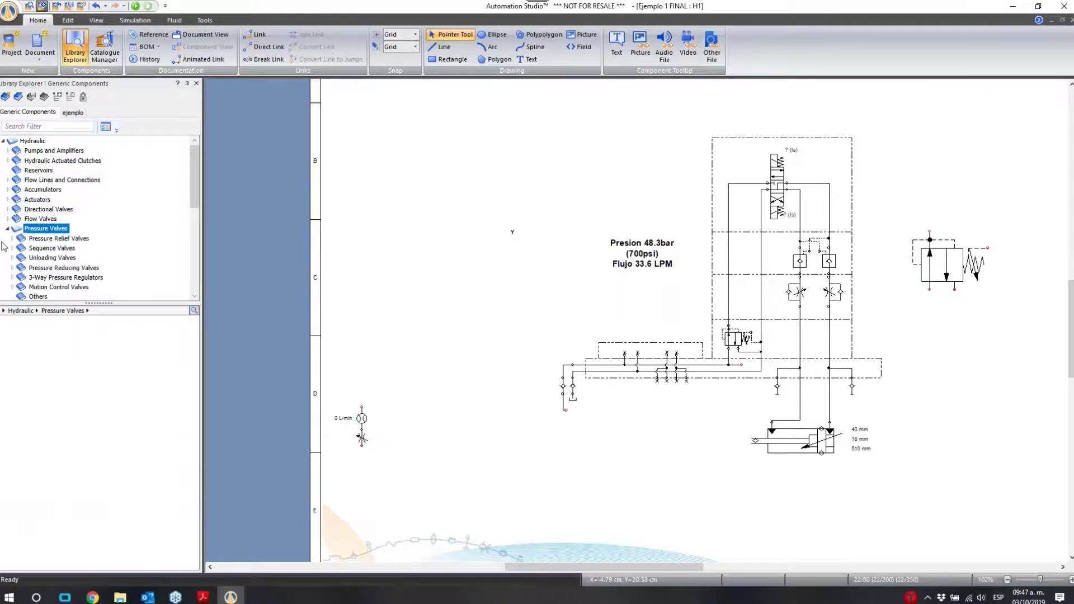
double_click(15, 241)
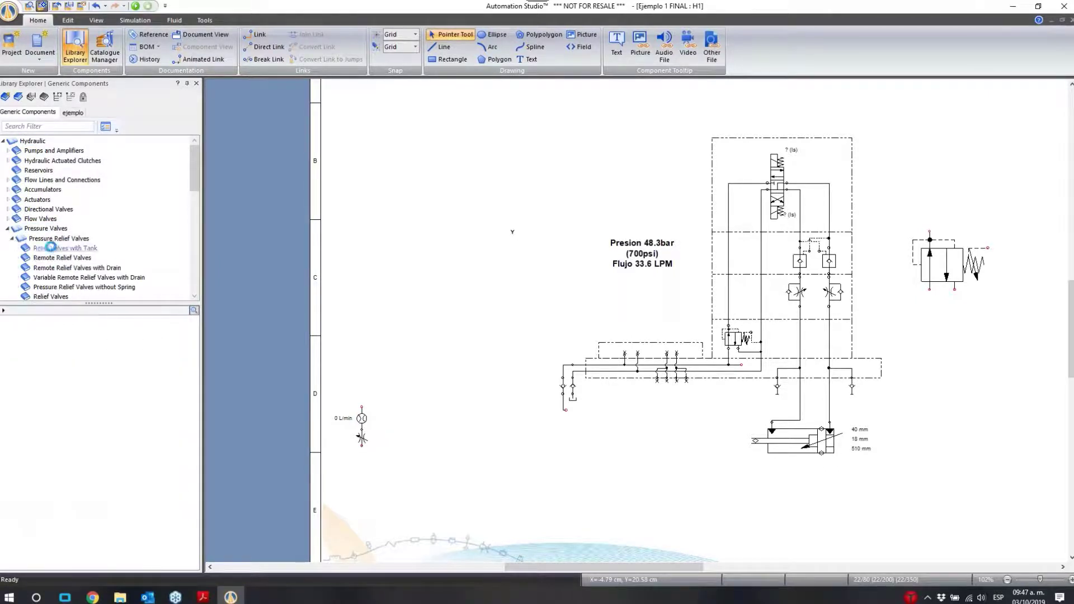
click(63, 249)
drag(91, 456, 349, 459)
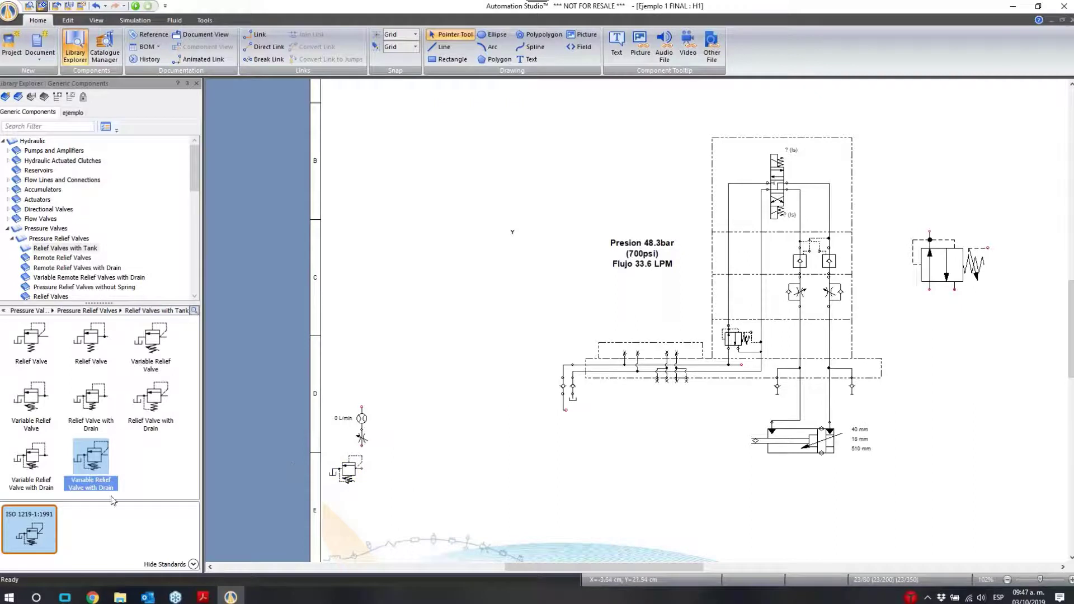
Add a Pressure Gauge beside the relief valve and join both to the line below the throttle valve, shifting the relief valve slightly outward
click(7, 229)
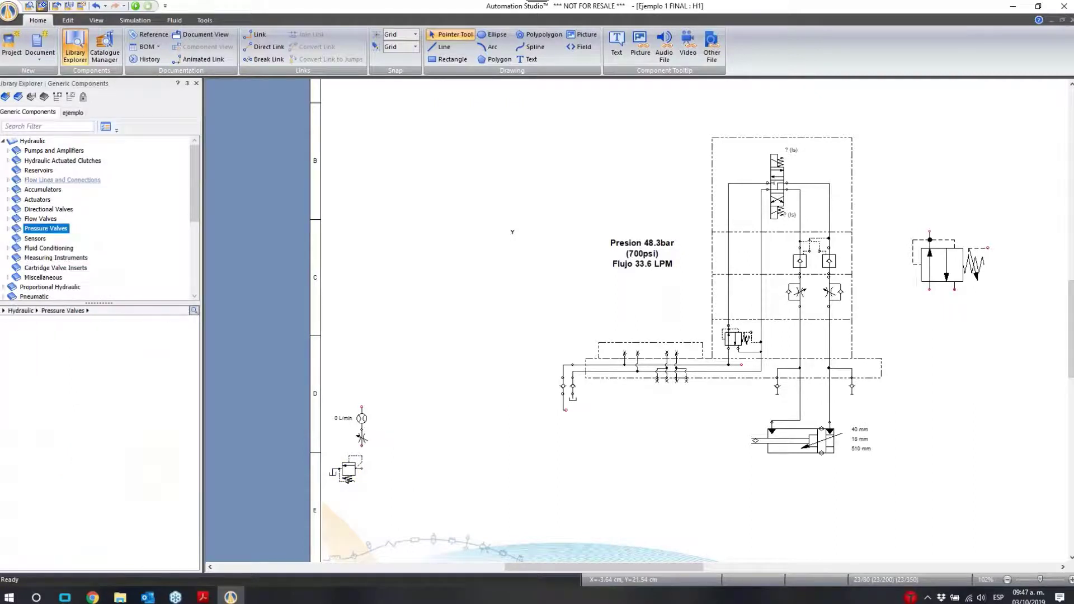
click(32, 141)
drag(151, 397, 386, 458)
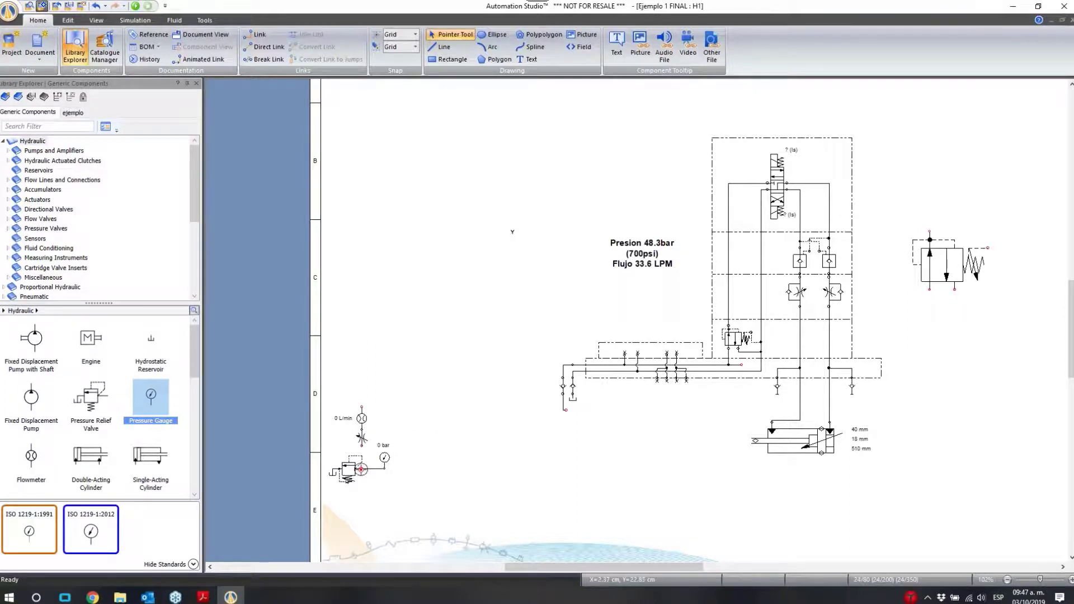
click(362, 468)
drag(348, 470, 343, 471)
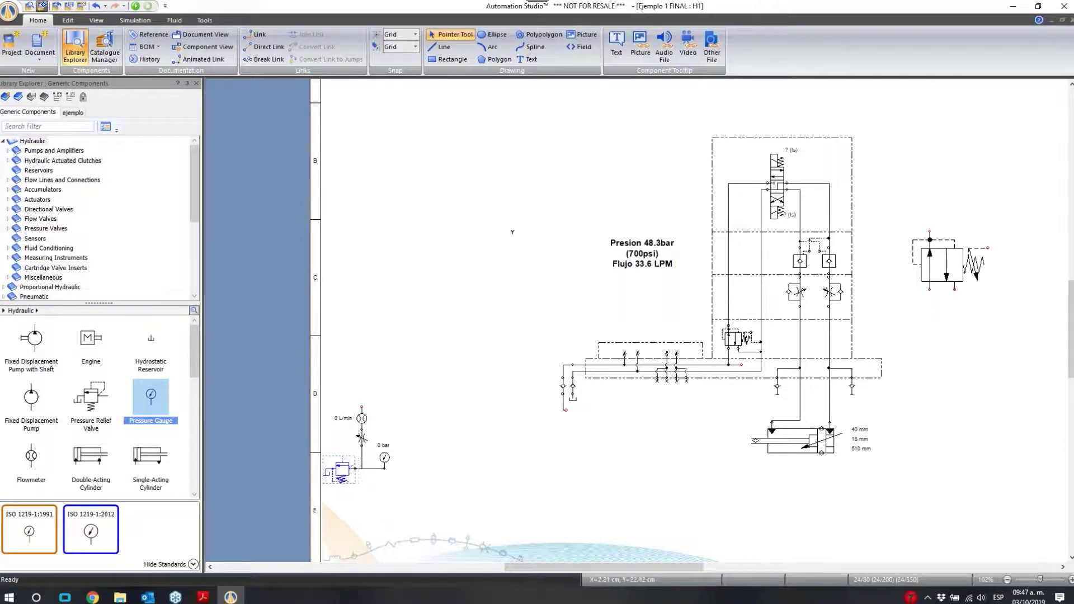
Move the flowmeter, throttle valve, relief valve and gauge assembly together beneath the check valve on the main circuit's pressure line
drag(442, 539, 311, 381)
drag(353, 470, 556, 477)
click(404, 444)
Place a Hydraulic Pressure Source from Pumps and Amplifiers at the junction between the relief valve and the gauge
scroll(174, 400, down, 10)
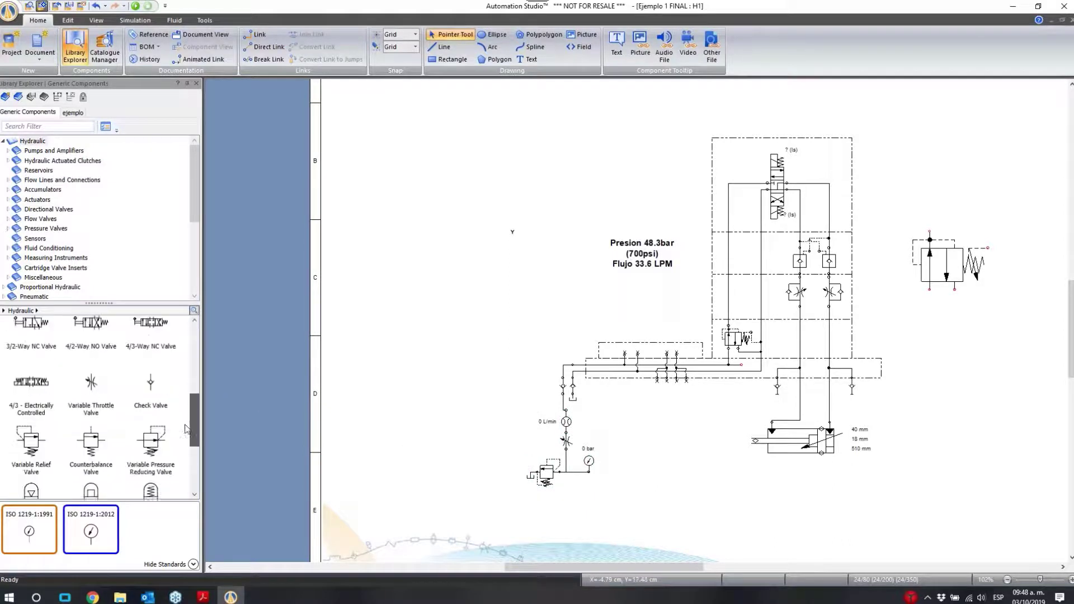
scroll(174, 400, up, 8)
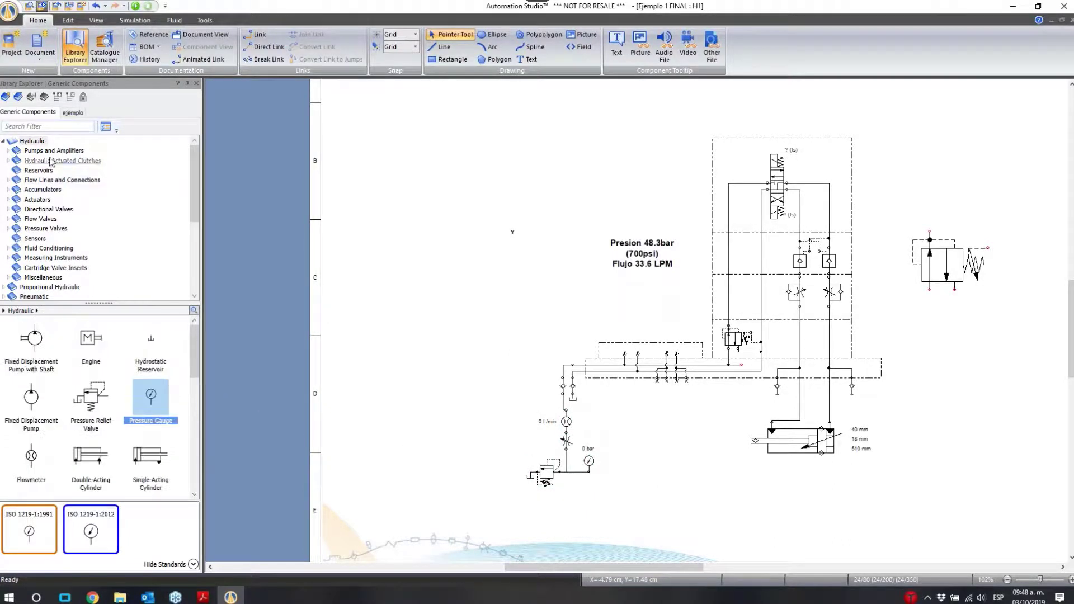
click(62, 160)
click(54, 151)
drag(195, 381, 194, 445)
drag(38, 473, 567, 480)
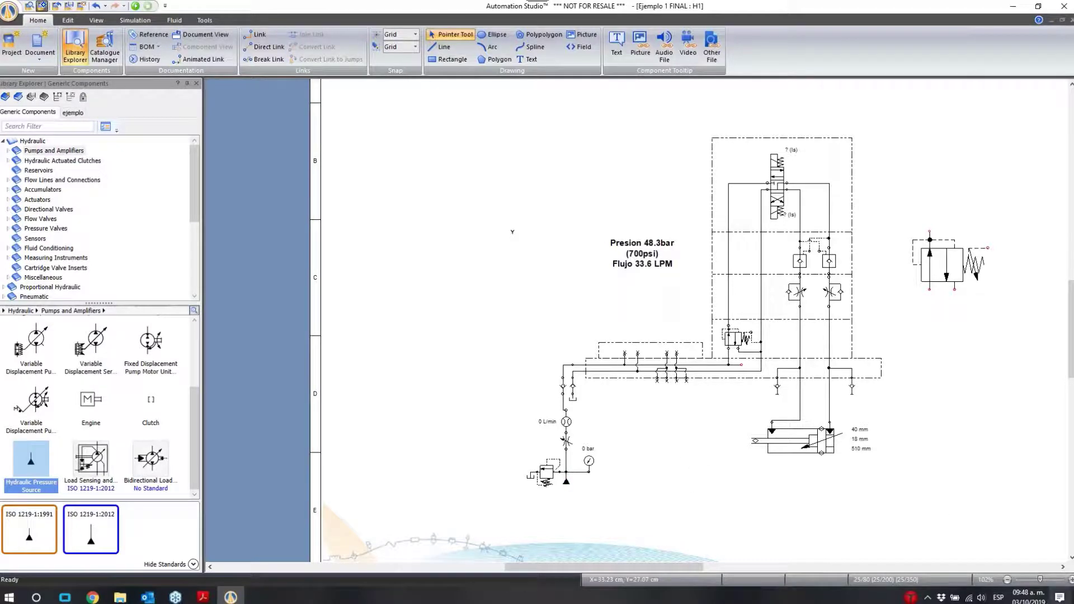
Place a Normally Open Shut-Off Valve (2-Way) above the check valves and link it to the main pressure line
click(1071, 580)
click(1071, 579)
scroll(726, 438, down, 2)
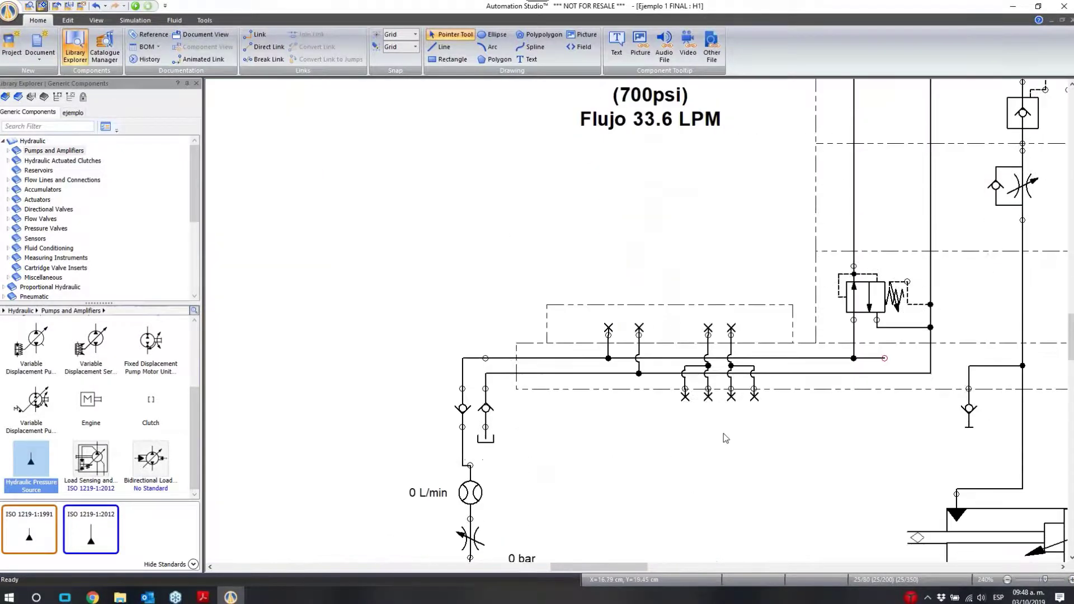
scroll(672, 447, down, 2)
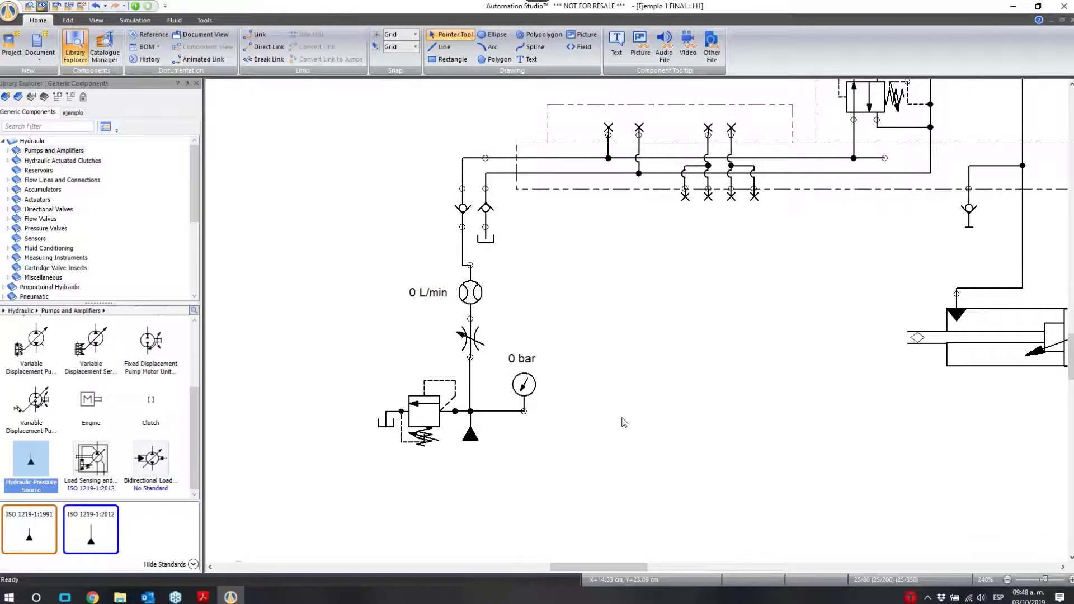
scroll(624, 423, up, 3)
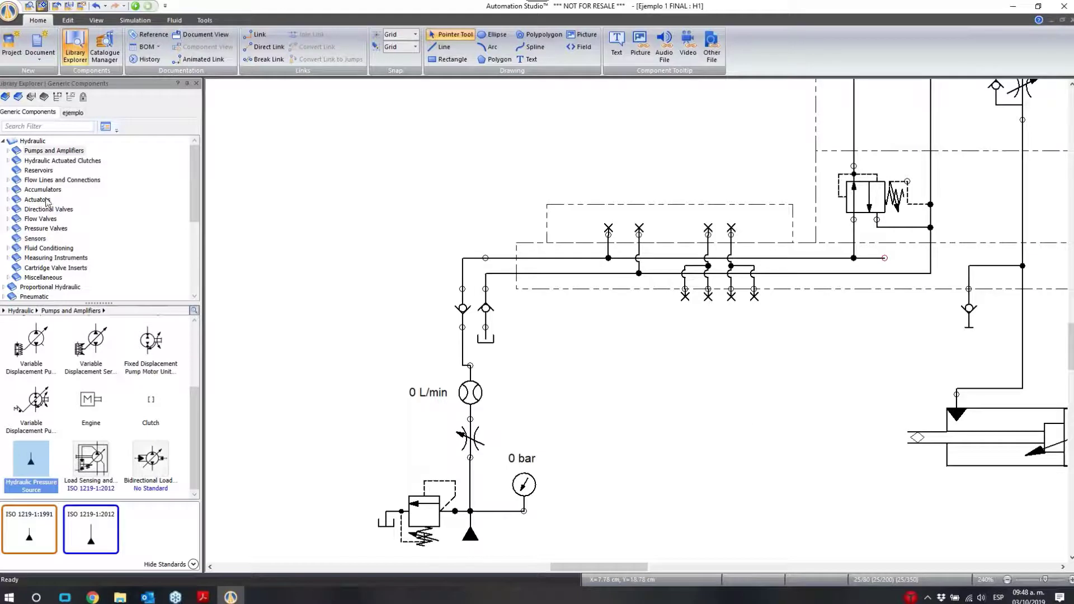
click(8, 219)
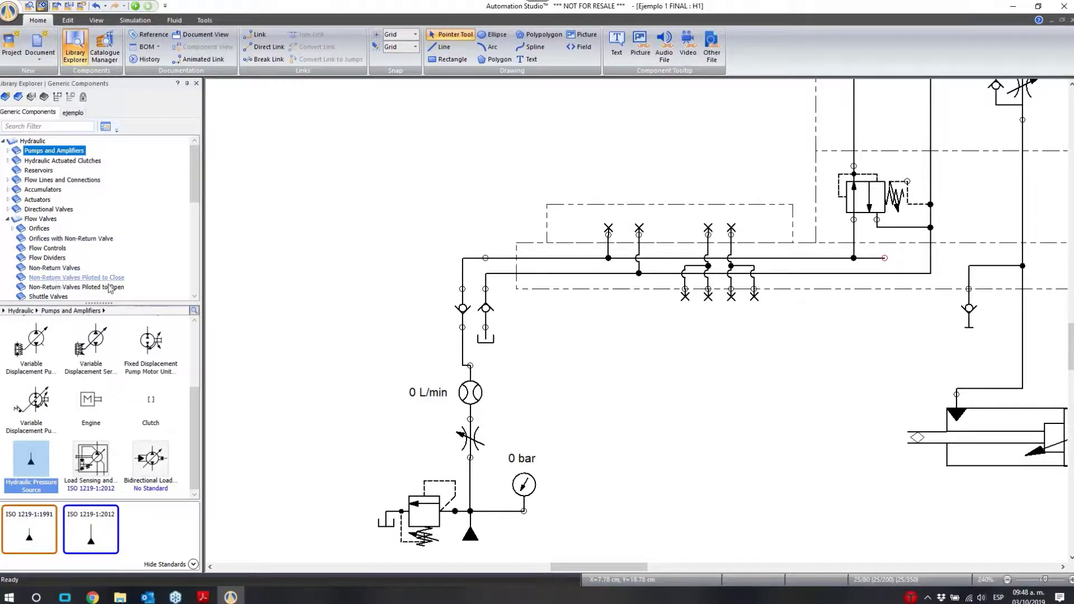
drag(196, 200, 197, 234)
click(84, 216)
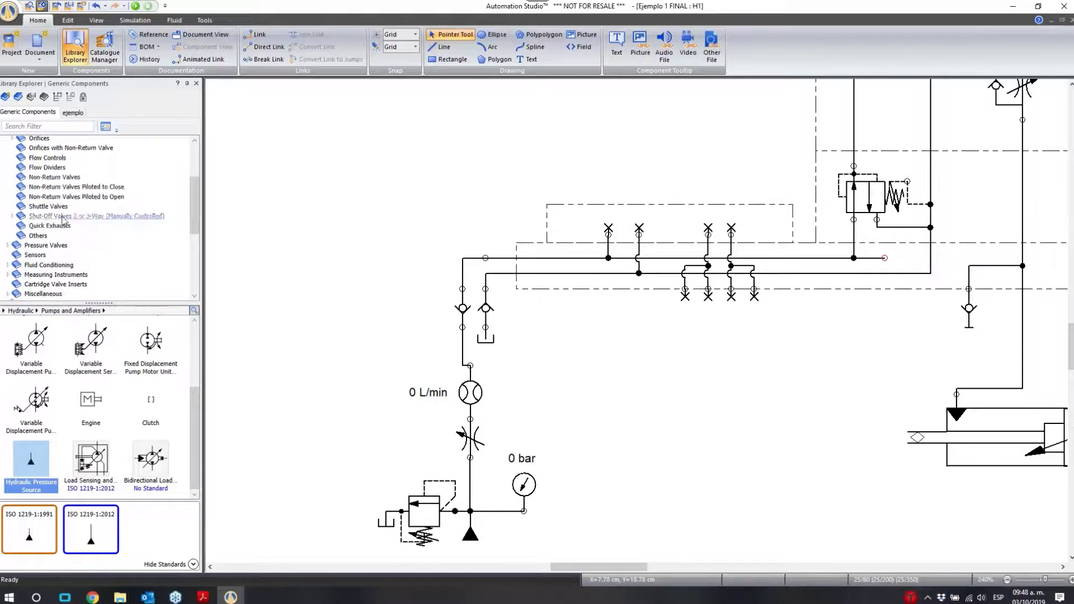
click(30, 338)
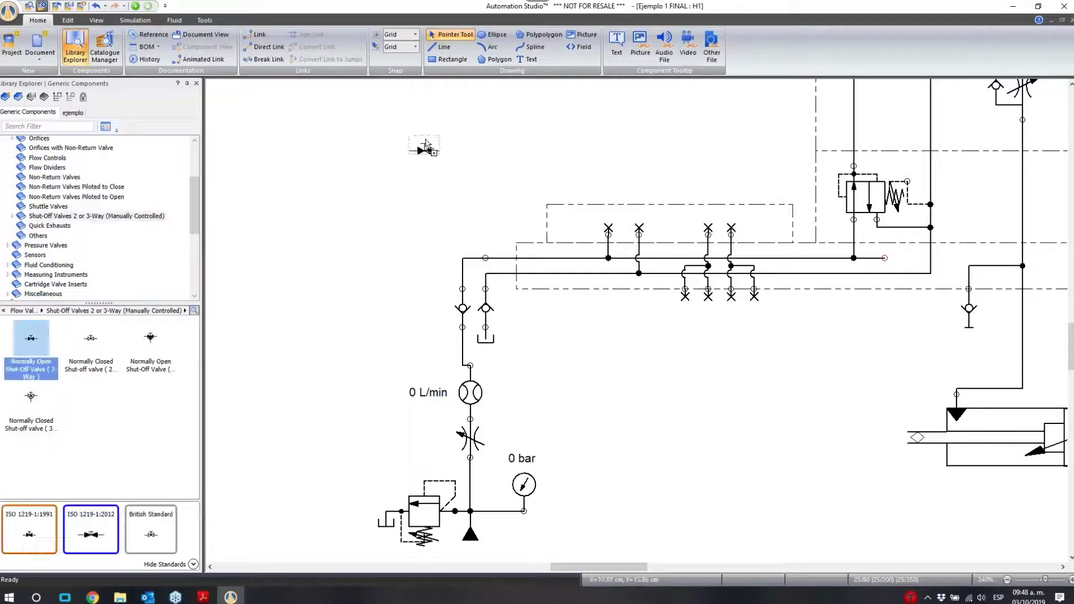
drag(456, 235, 485, 258)
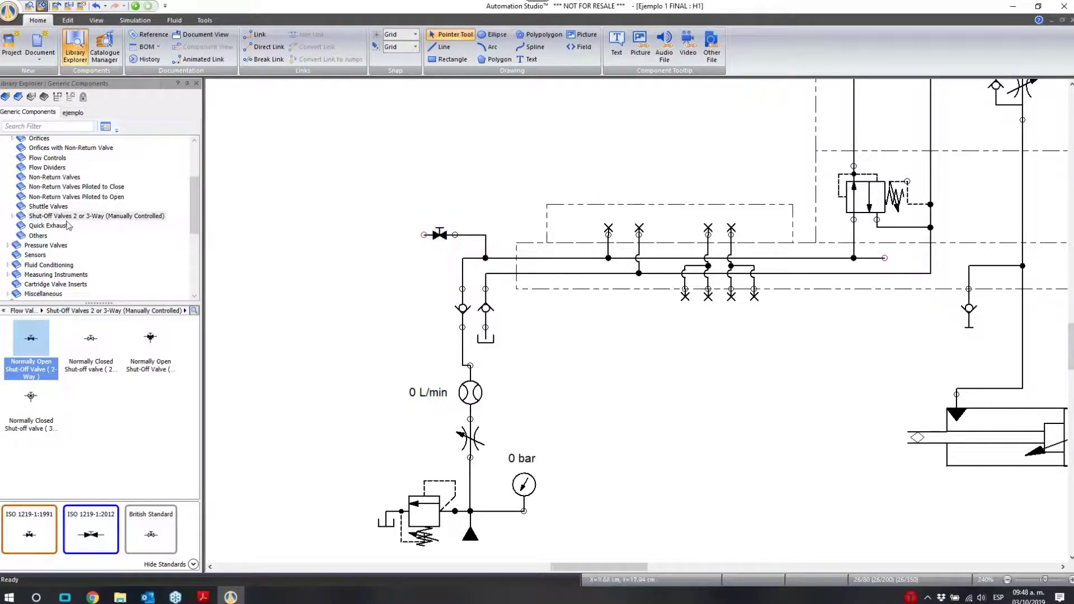
Copy the tank symbol from the return line onto the free port of the shut-off valve
drag(484, 339, 425, 246)
scroll(1061, 239, up, 1)
scroll(663, 401, down, 2)
scroll(601, 567, right, 2)
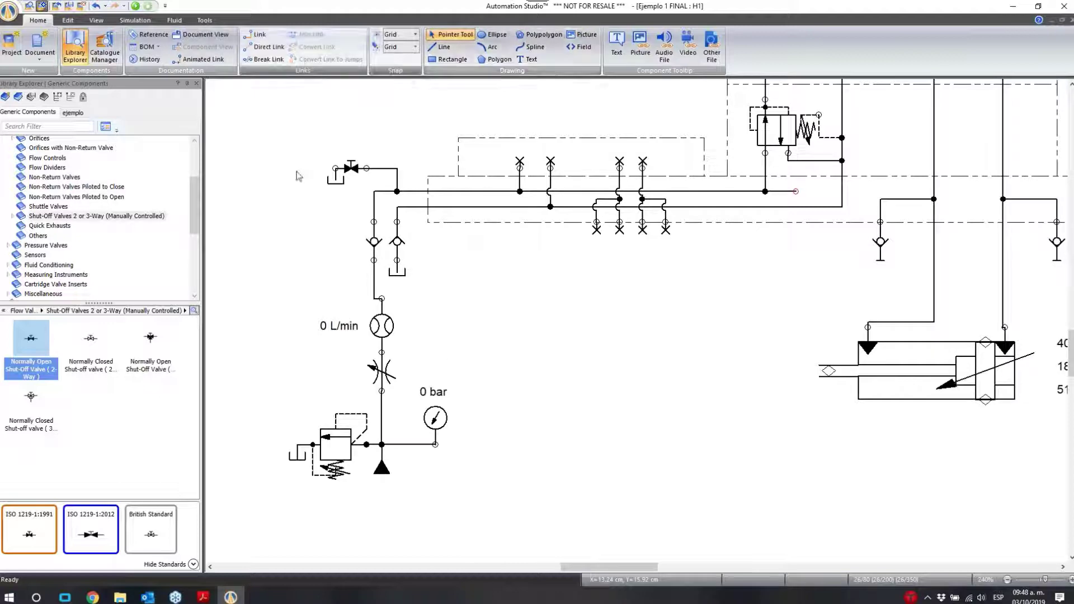
Move the pressure and flow text block closer to the supply assembly, just above the shut-off valve
scroll(499, 359, up, 3)
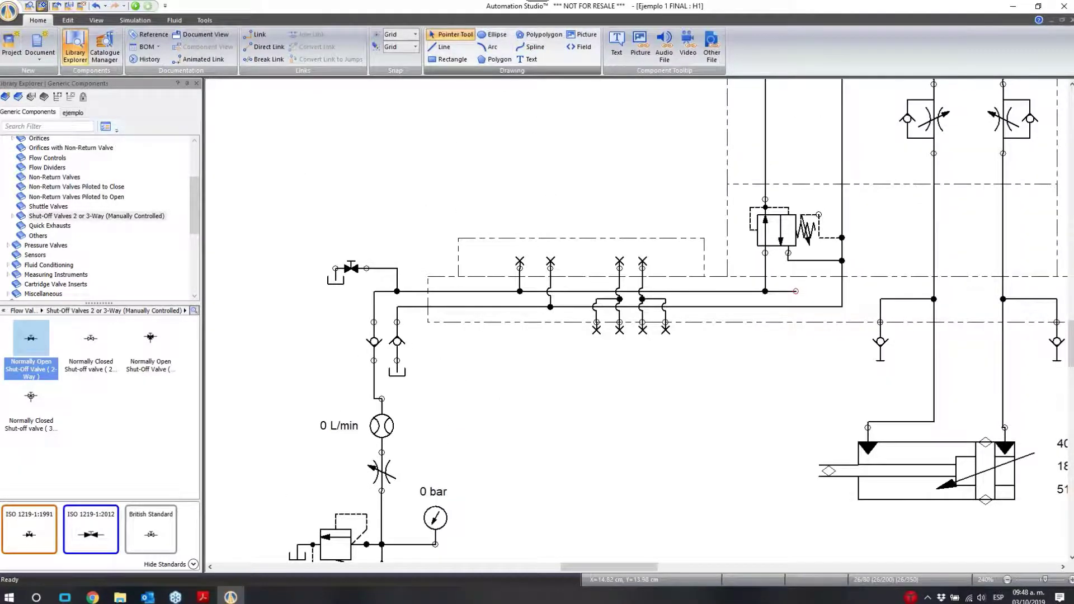
scroll(668, 333, down, 5)
drag(605, 199, 490, 263)
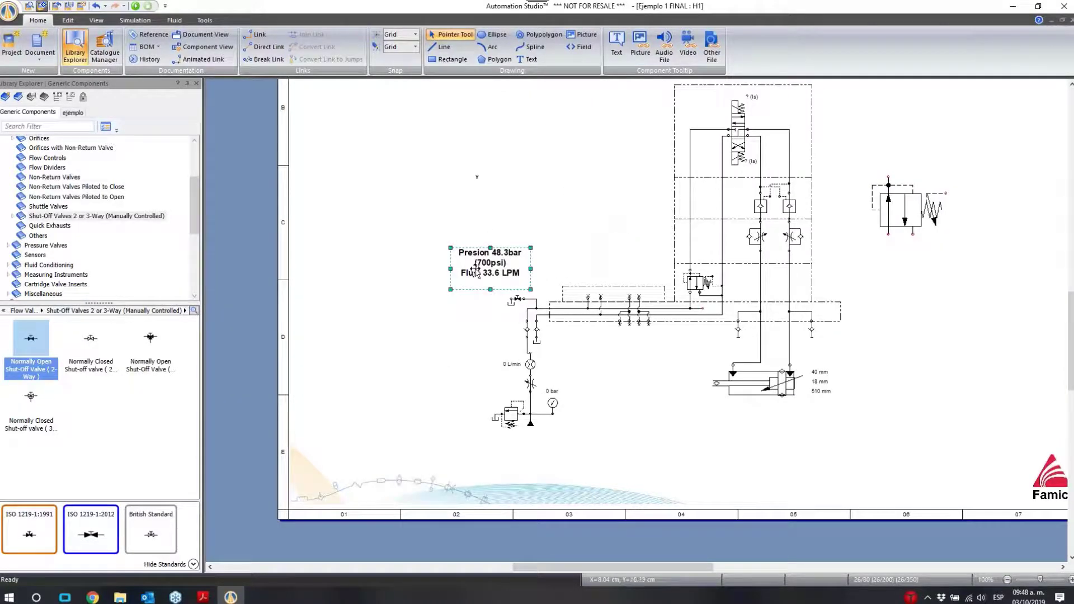
click(536, 269)
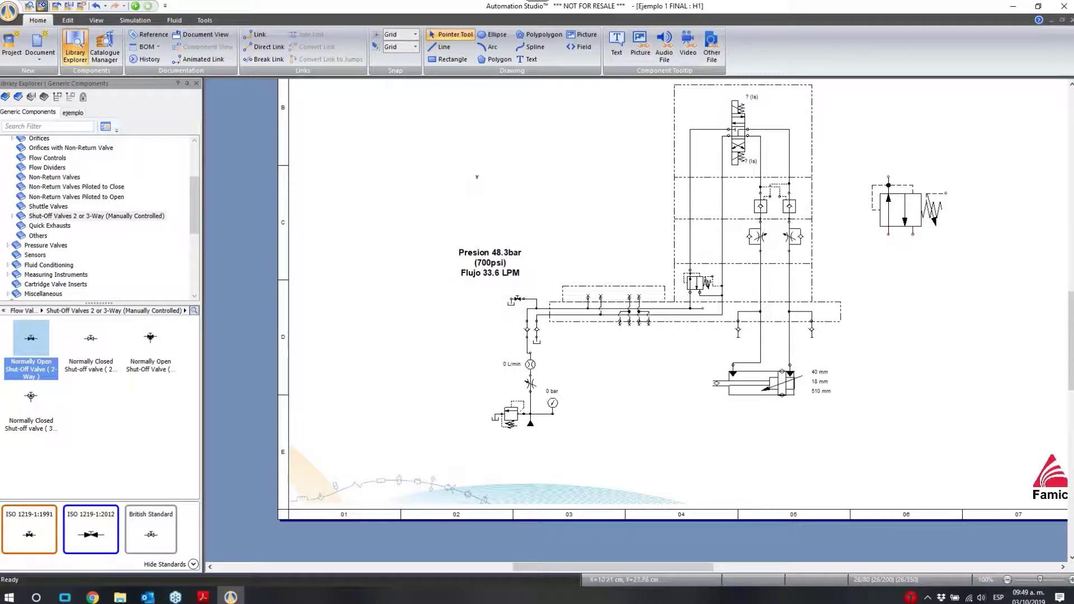
Open the variable relief valve's properties and tick both checkboxes for Cracking Pressure (CP)
click(508, 419)
double_click(508, 420)
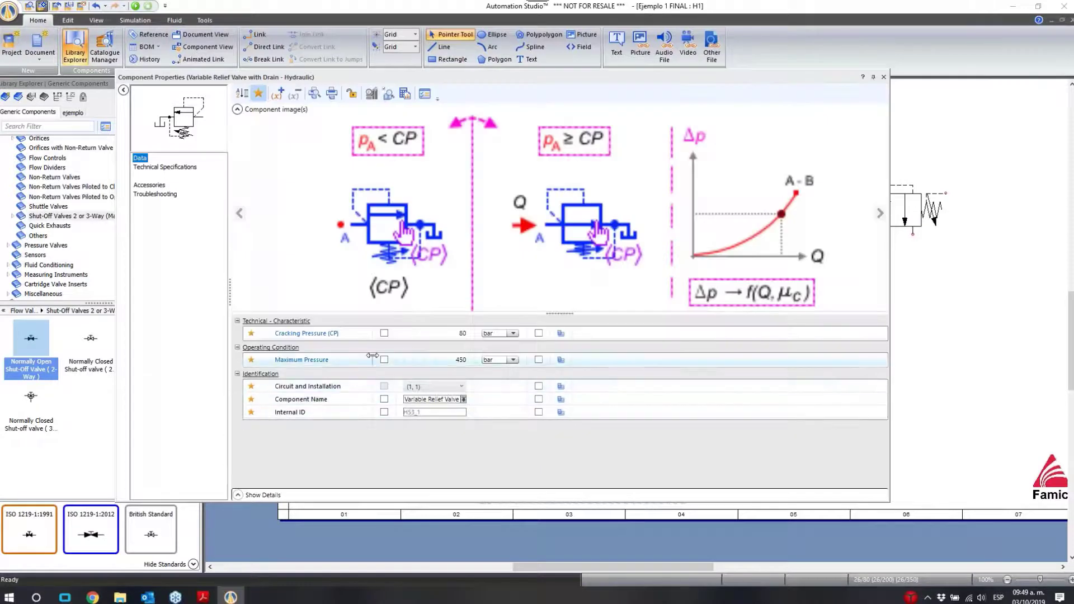
click(425, 338)
click(539, 333)
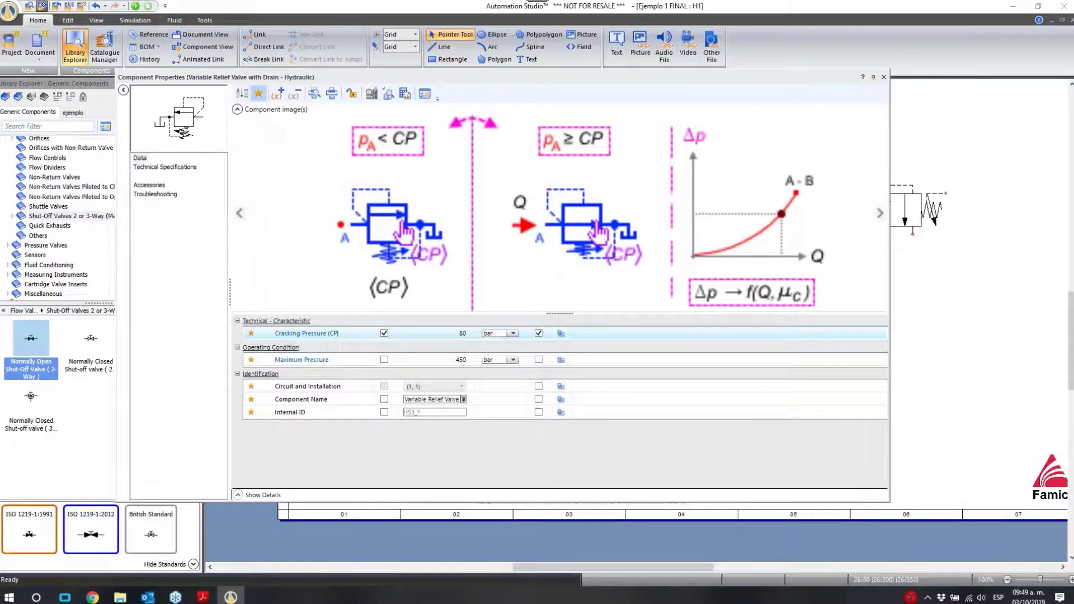
Close the variable relief valve's properties and start the simulation of the circuit
click(884, 76)
click(571, 430)
scroll(615, 481, up, 7)
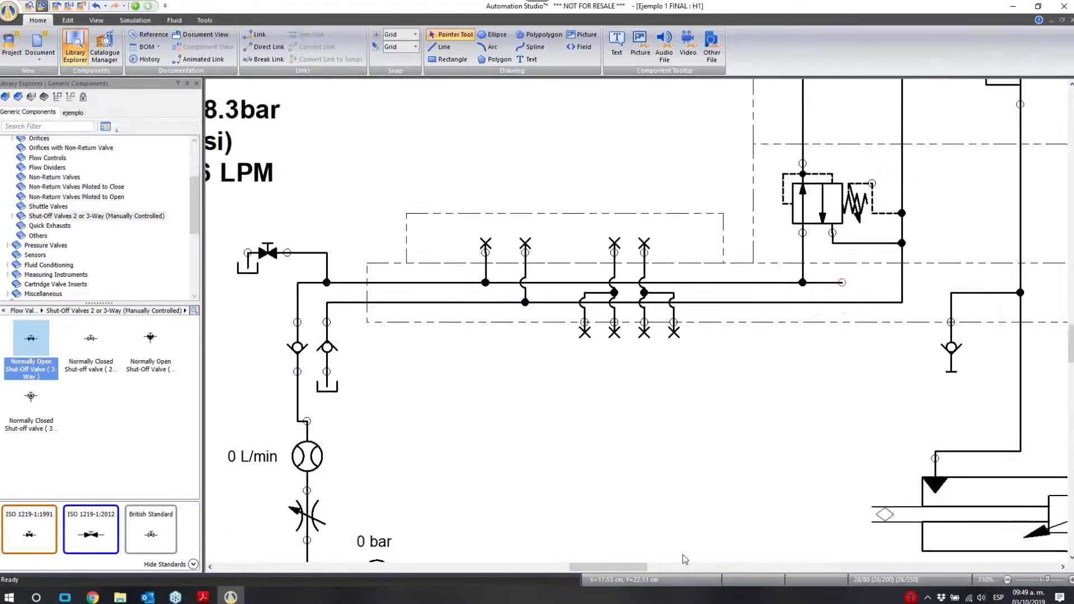
scroll(665, 563, down, 3)
click(1007, 580)
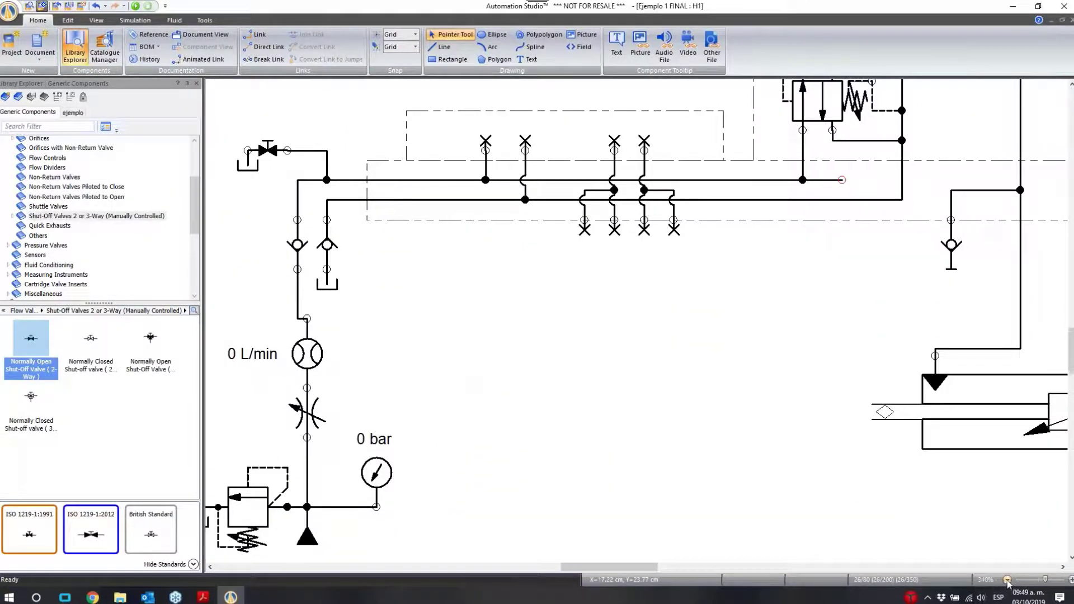
drag(587, 571, 582, 571)
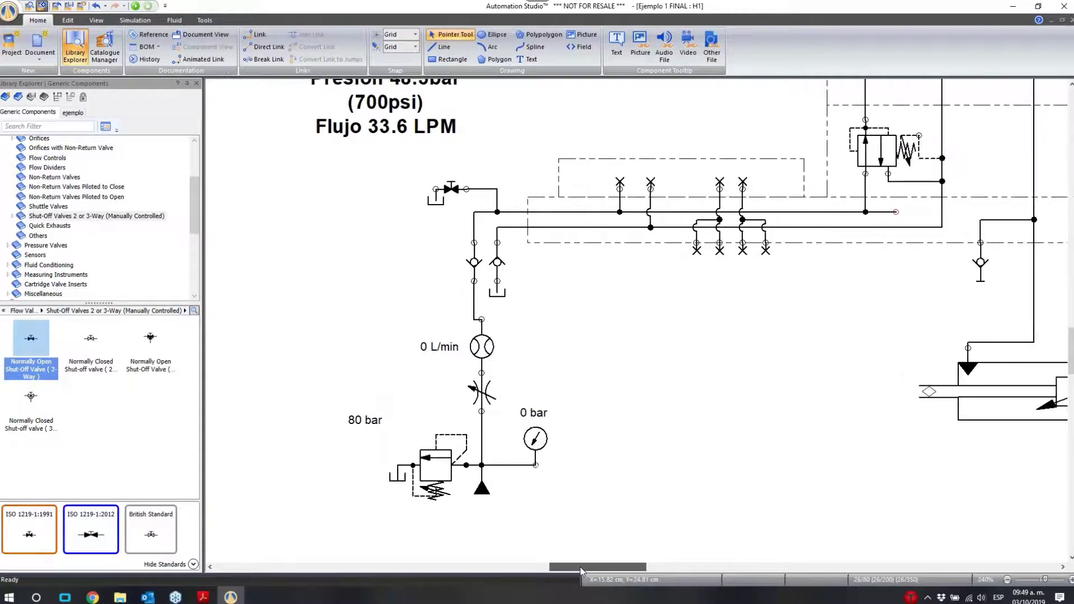
scroll(582, 571, up, 1)
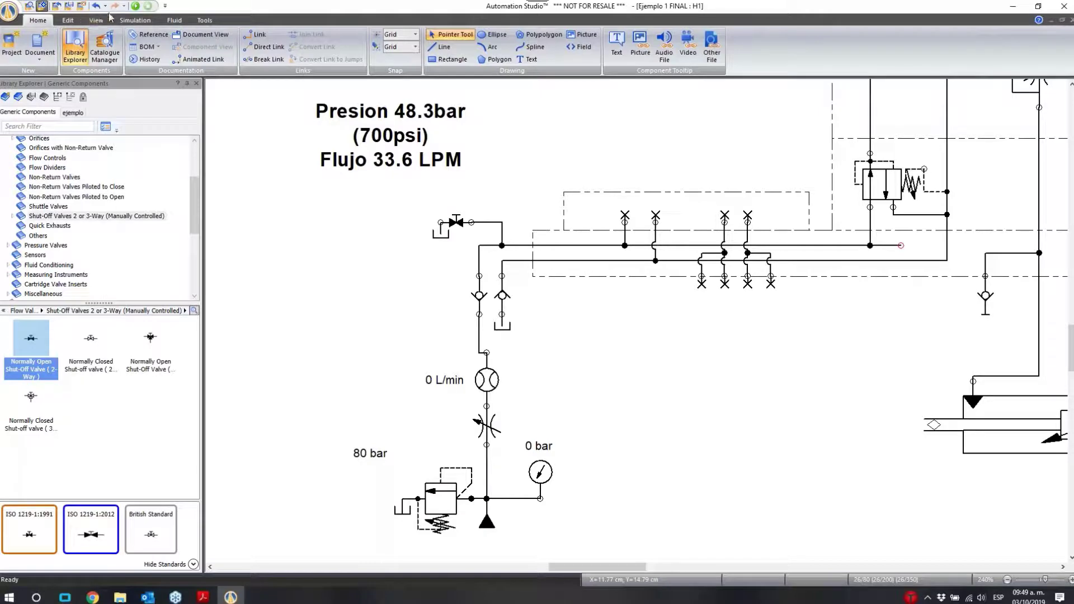
click(133, 7)
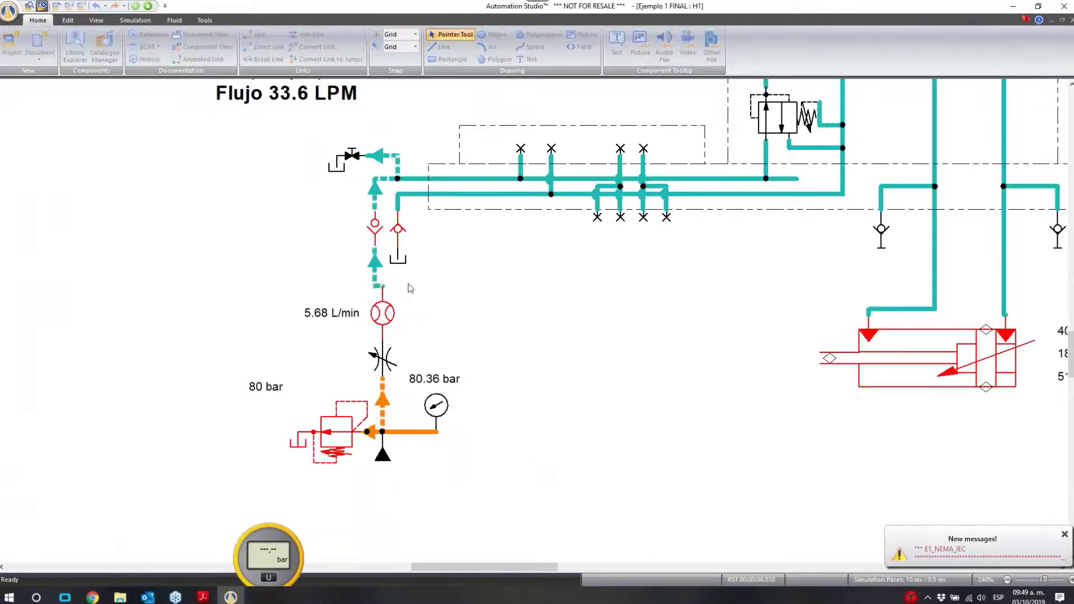
Adjust the variable throttle's internal diameter to 2.06 mm, and try to set it to 2.4 mm
click(385, 352)
mouse_move(432, 403)
mouse_down()
mouse_move(449, 409)
mouse_move(437, 407)
mouse_up()
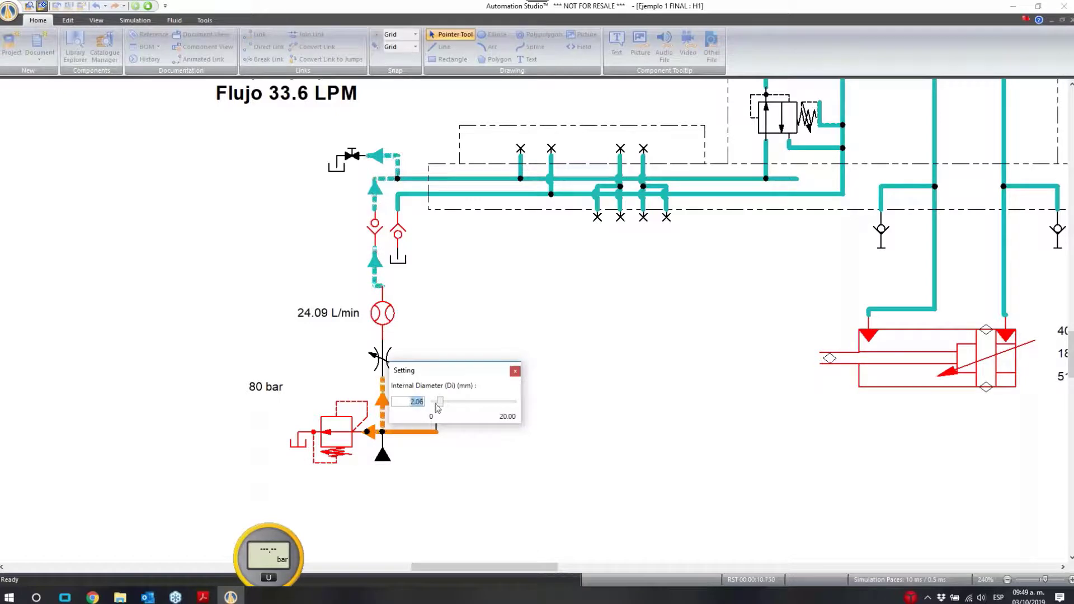
text(2)
text(.4)
click(505, 329)
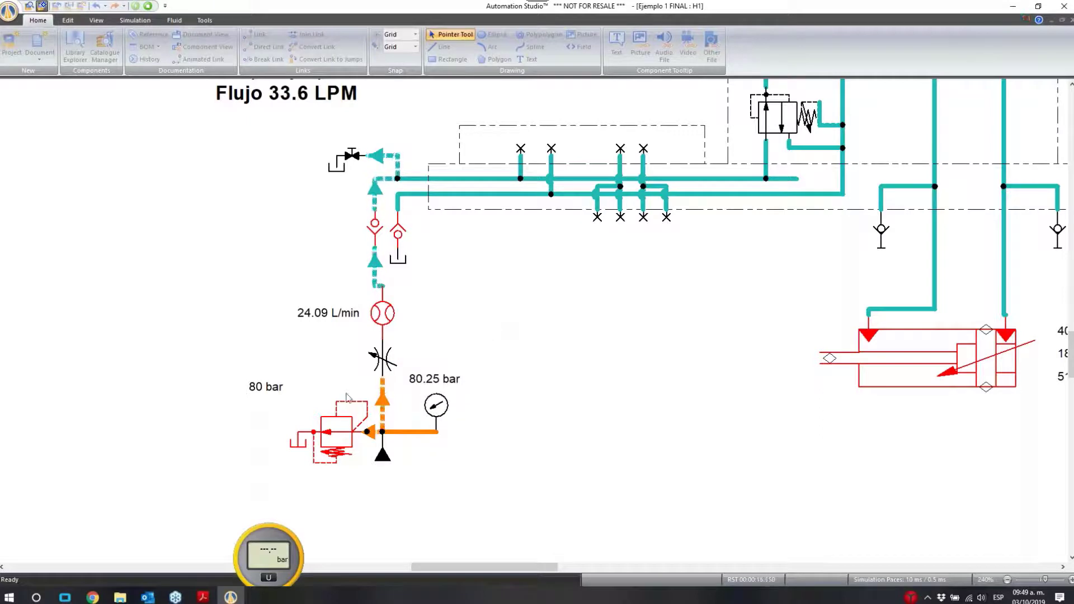
Set the variable throttle's internal diameter to 2.44 mm to approach the 33.6 LPM flow target
click(382, 358)
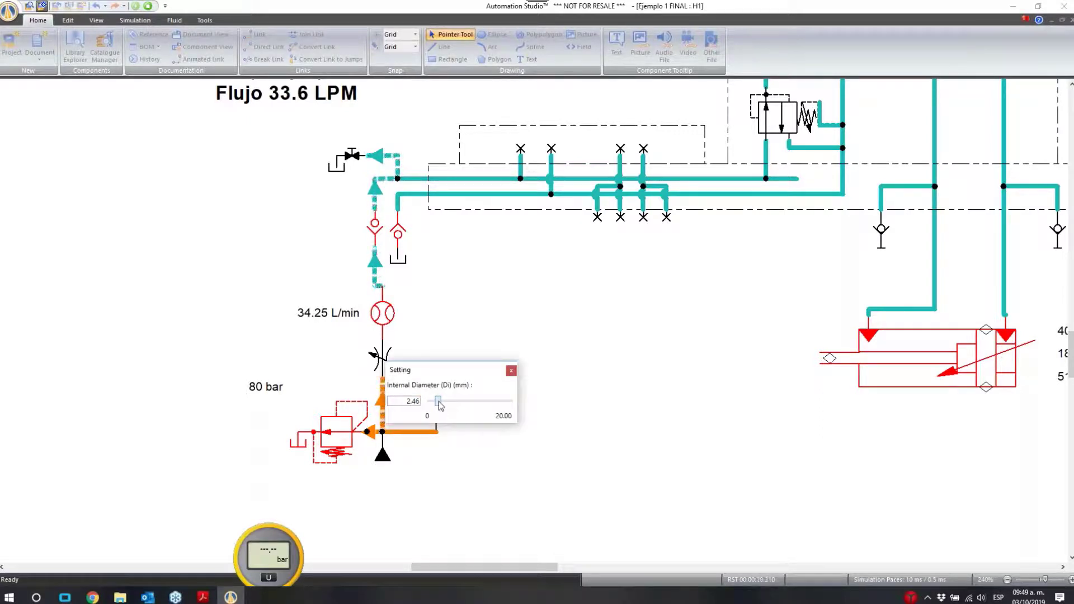
double_click(411, 401)
text(2.)
mouse_move(231, 599)
text(44)
key(Return)
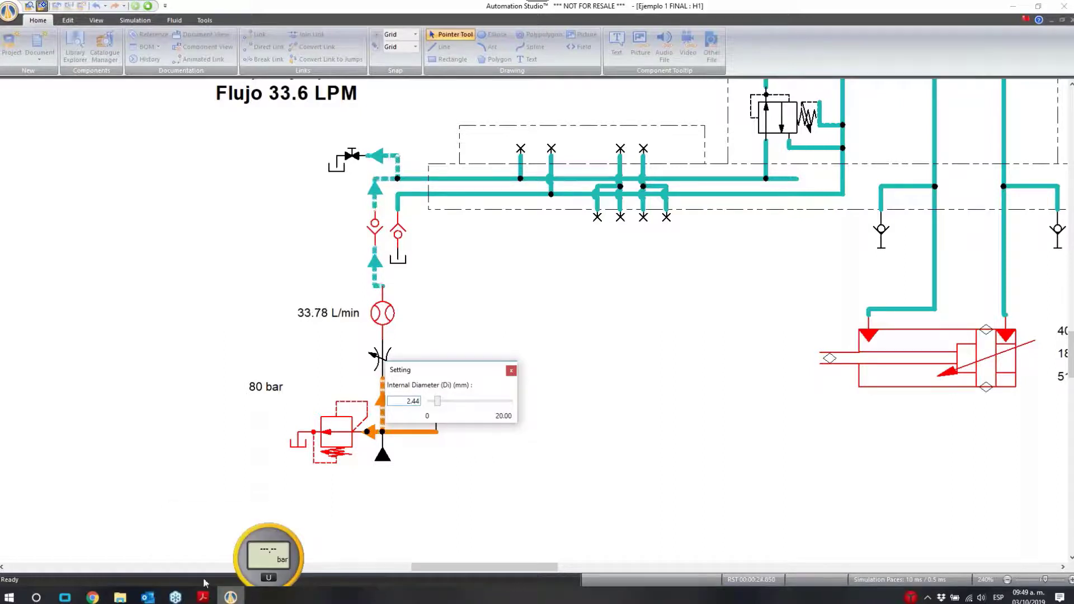
click(412, 437)
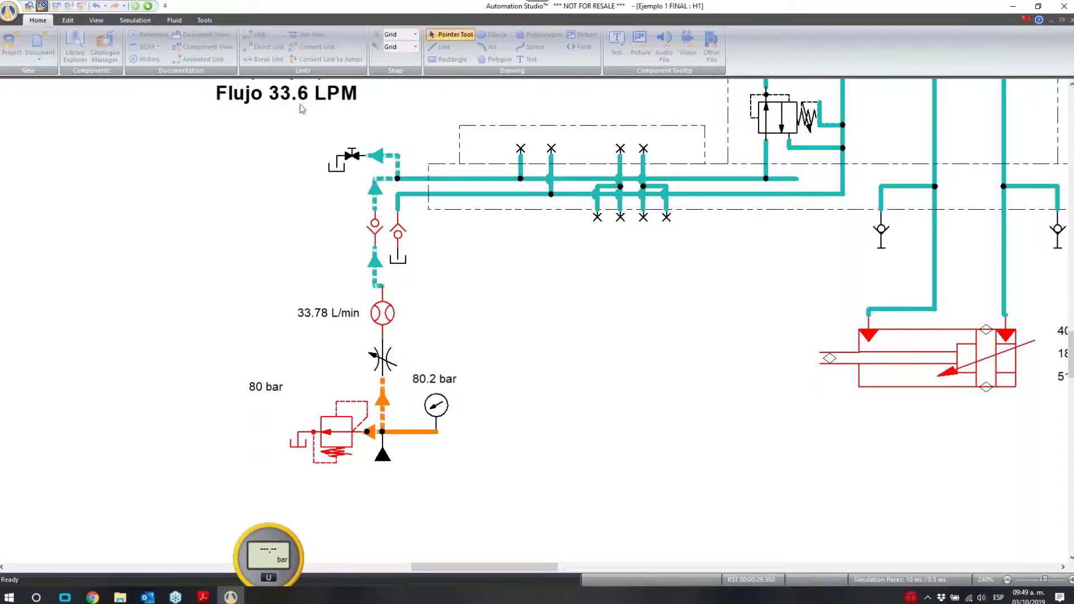
Set the variable relief valve's cracking pressure to 48.3 bar in the running simulation
click(343, 430)
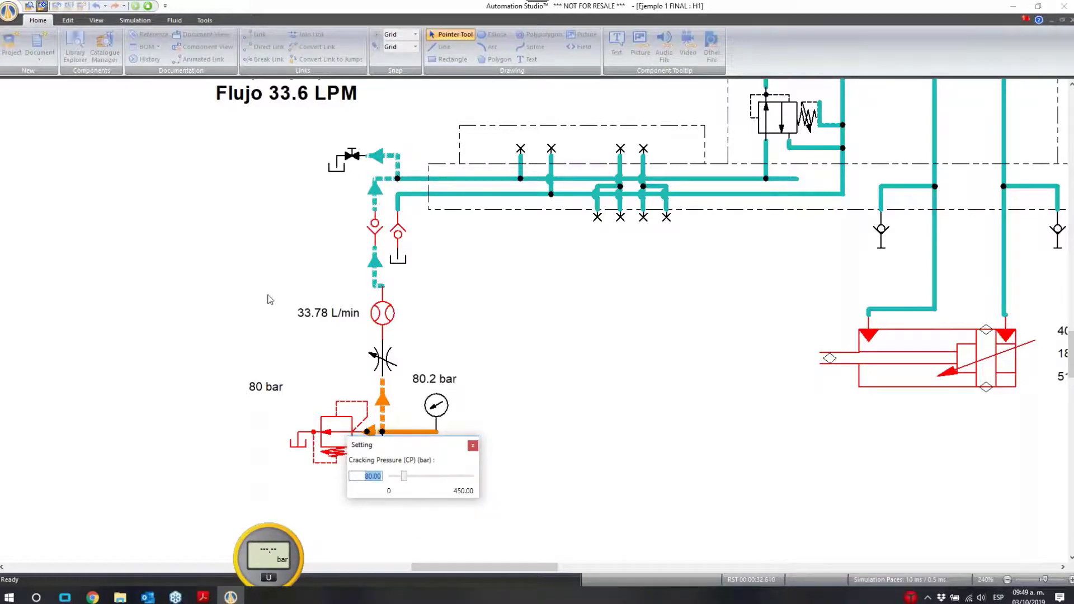
scroll(300, 336, up, 1)
scroll(300, 330, up, 1)
scroll(295, 307, down, 2)
text(48.3)
key(Return)
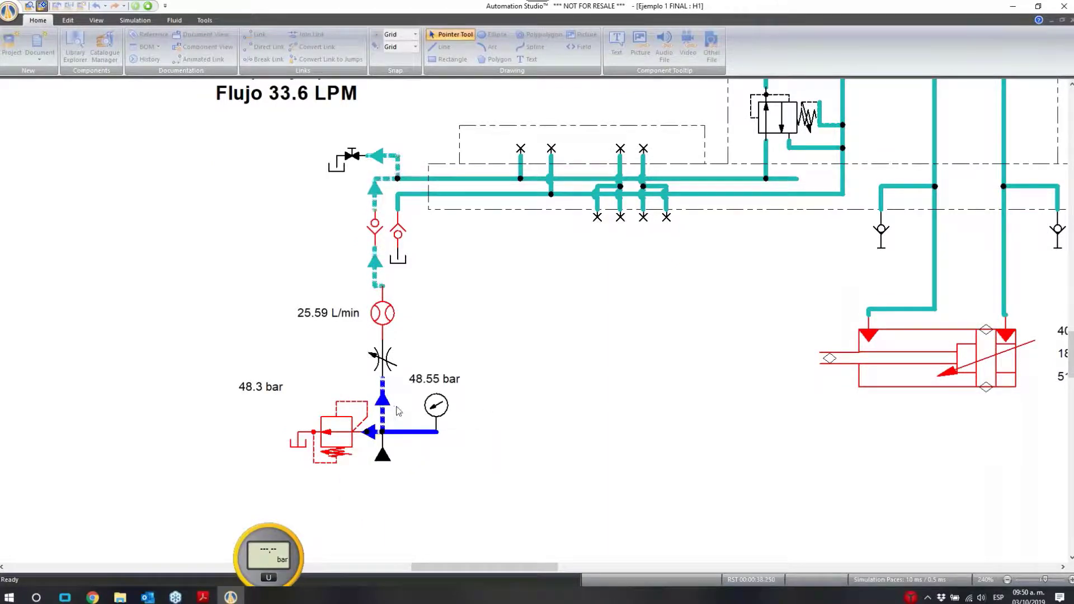
Set the variable throttle's internal diameter to 2.77 mm, and fine-tune it slightly higher to approach the 33.6 LPM target flow
click(378, 361)
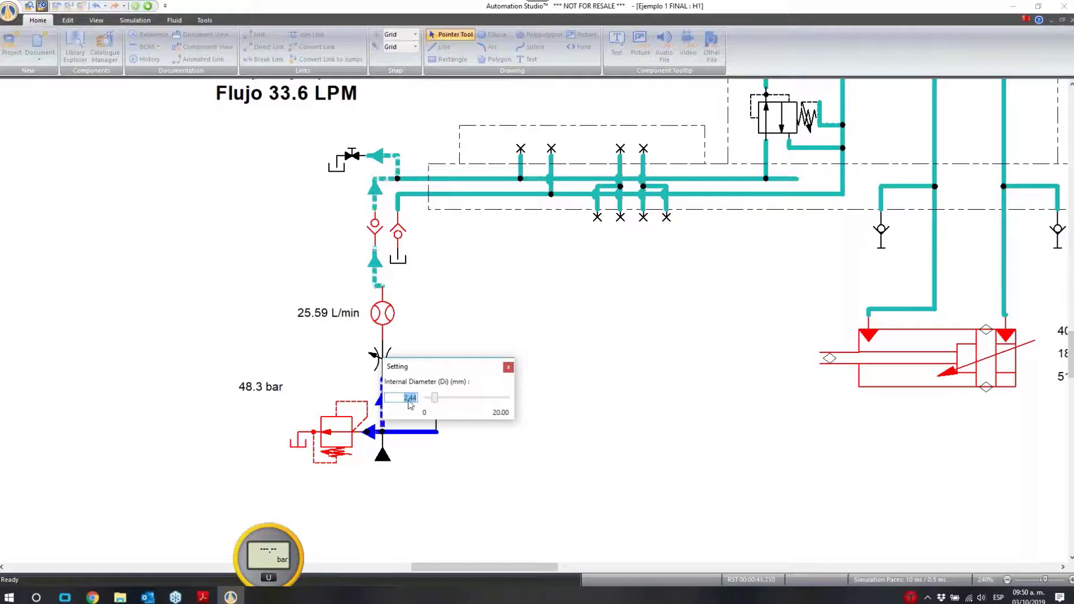
text(2.77)
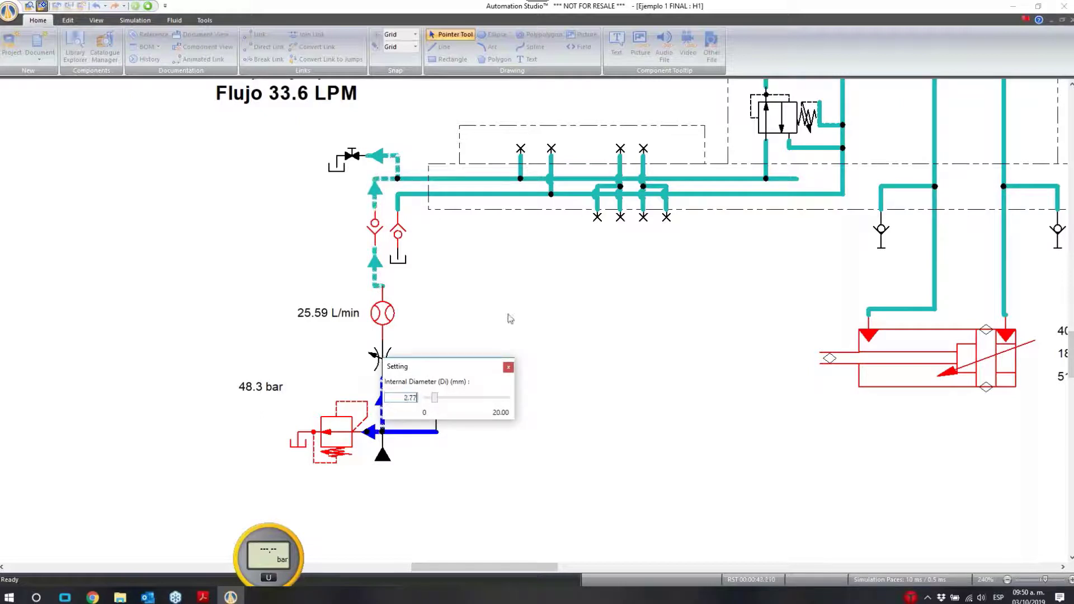
key(Return)
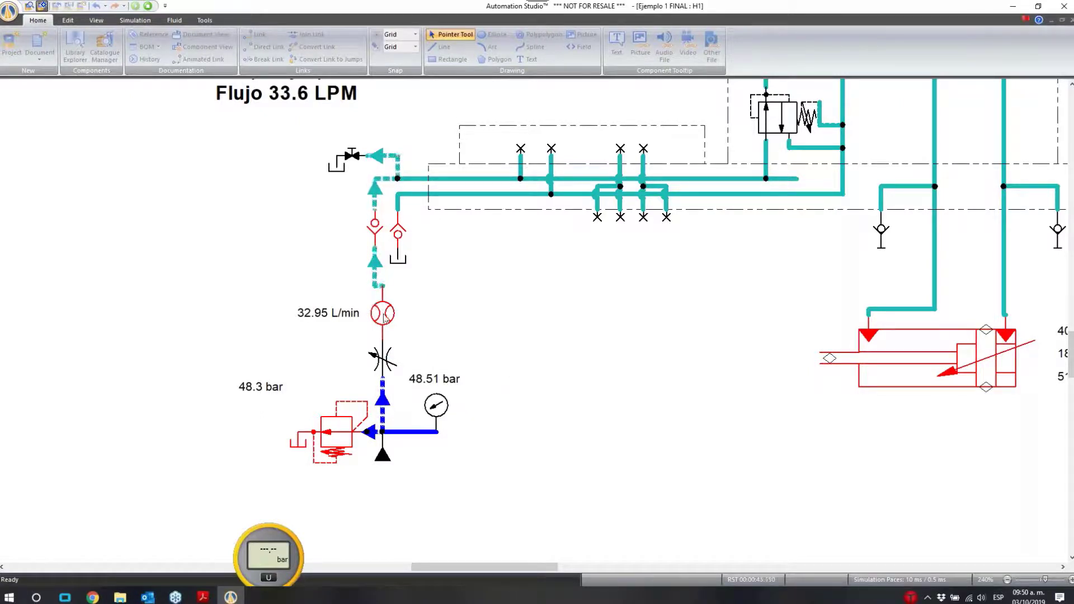
click(382, 358)
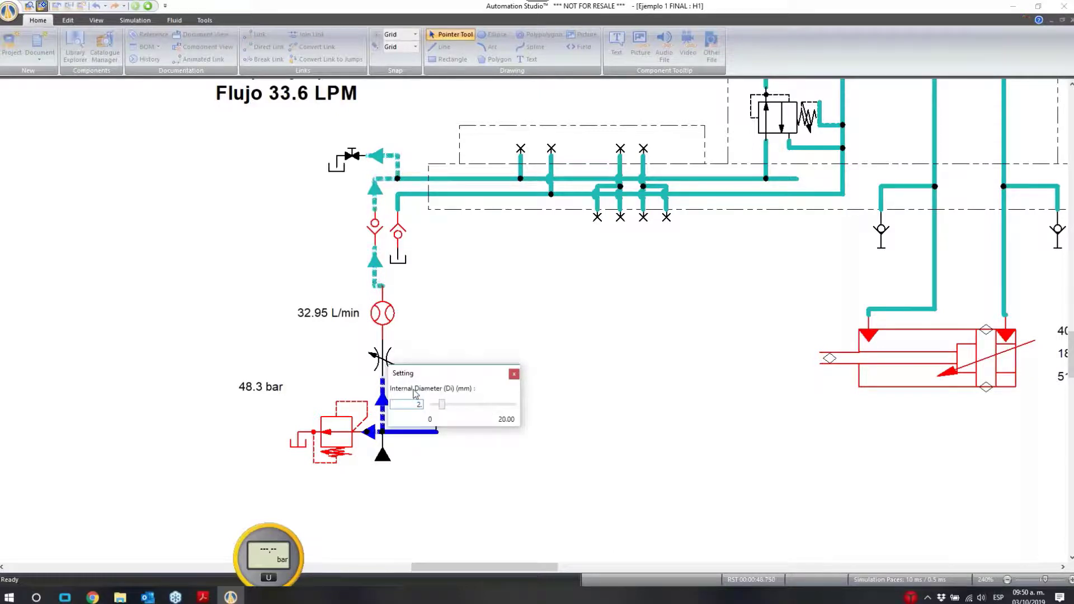
click(495, 257)
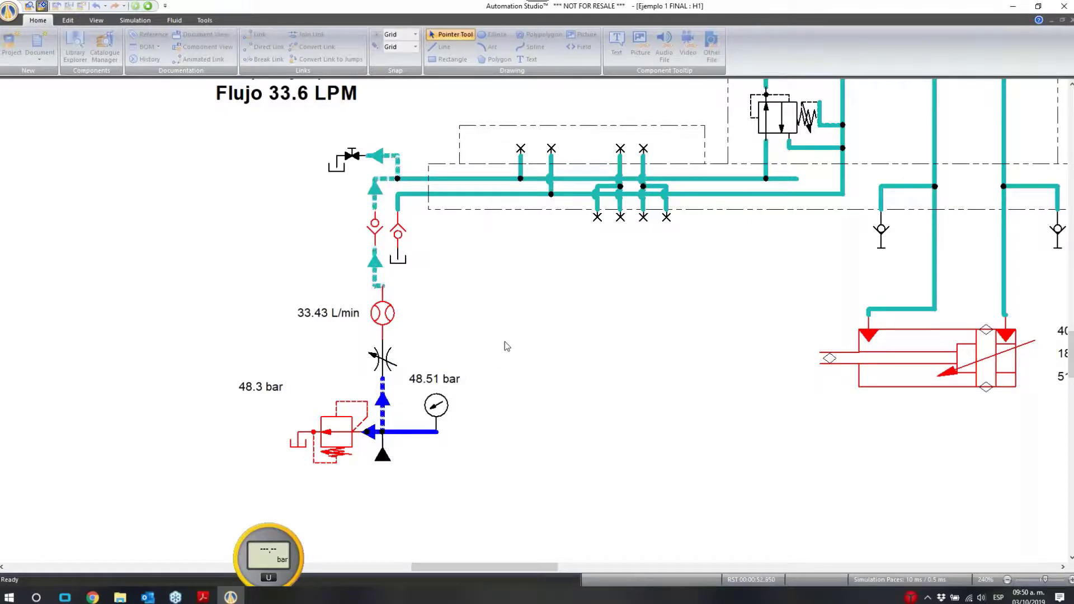
Close the manual shut-off valve above the check valves so that the main pressure line builds up pressure
scroll(481, 305, up, 1)
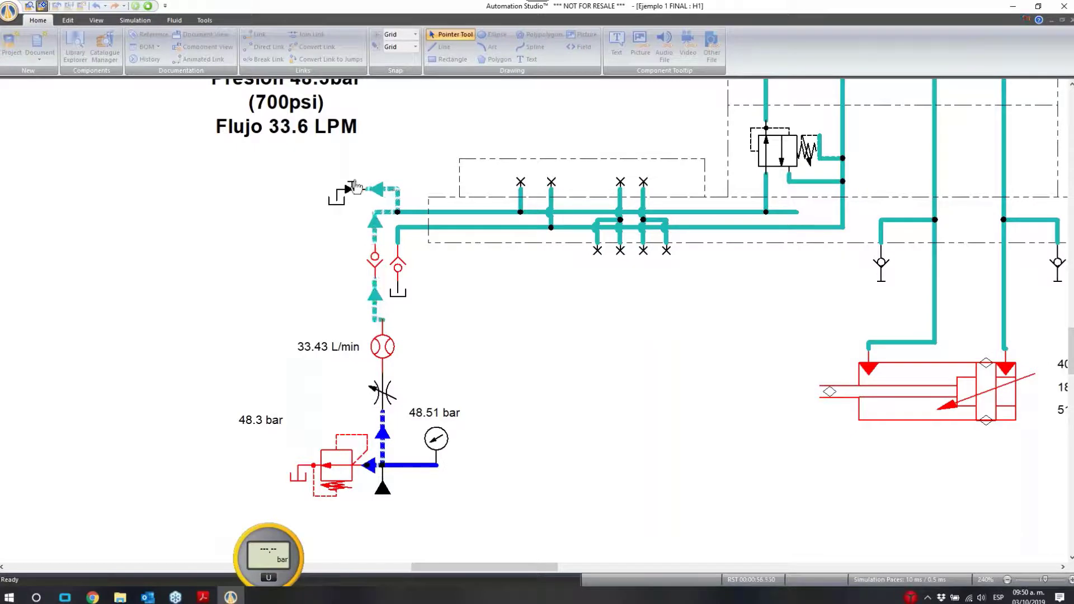
scroll(1010, 354, up, 1)
scroll(1010, 354, up, 2)
scroll(965, 200, down, 3)
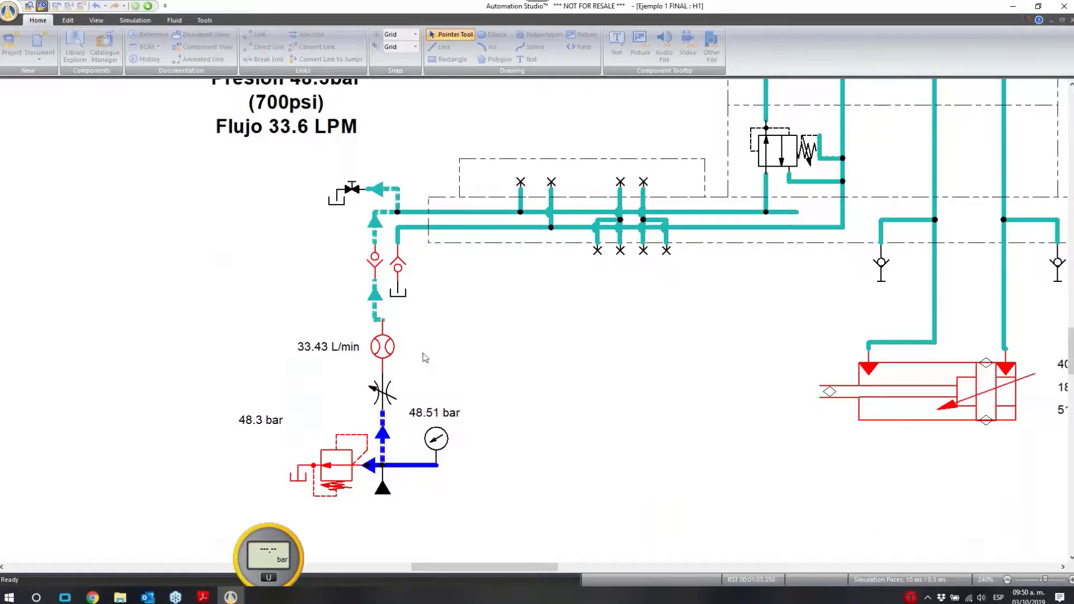
scroll(424, 357, up, 1)
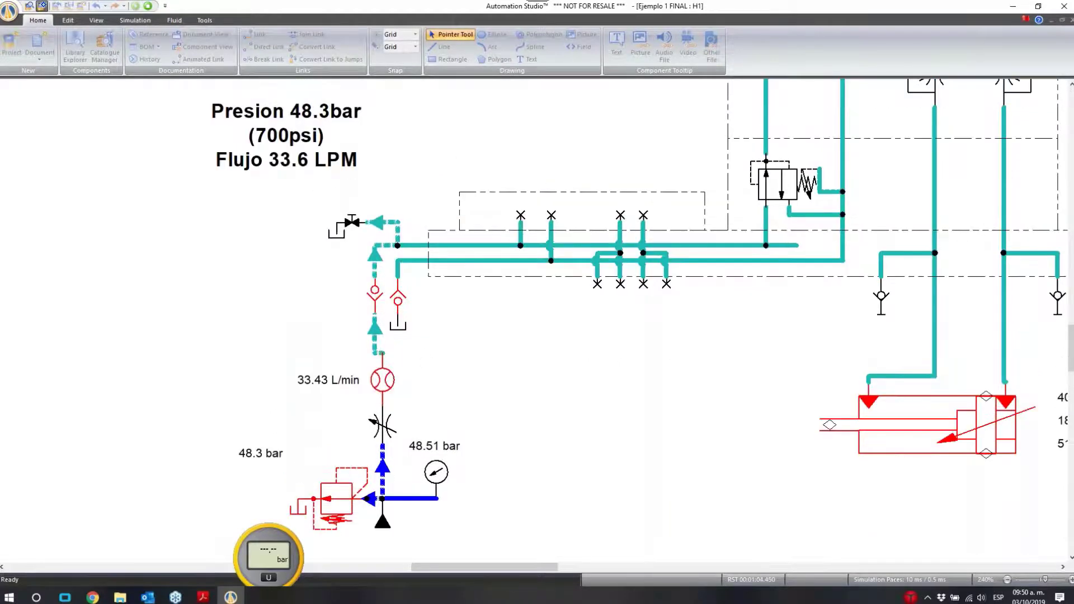
scroll(784, 445, up, 3)
scroll(785, 444, up, 3)
scroll(814, 452, up, 4)
scroll(857, 381, down, 4)
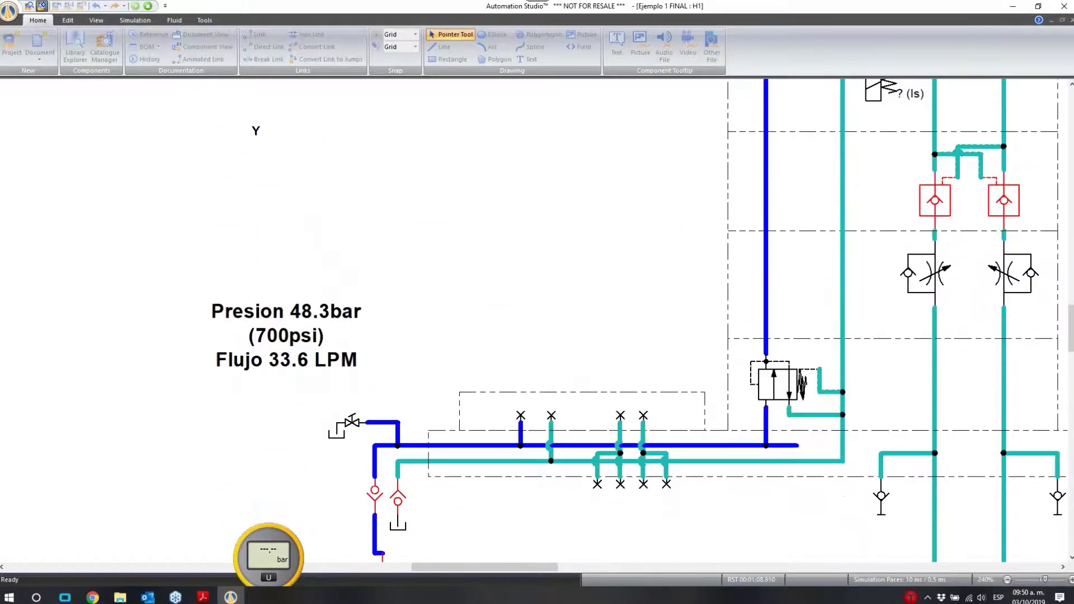
click(1007, 580)
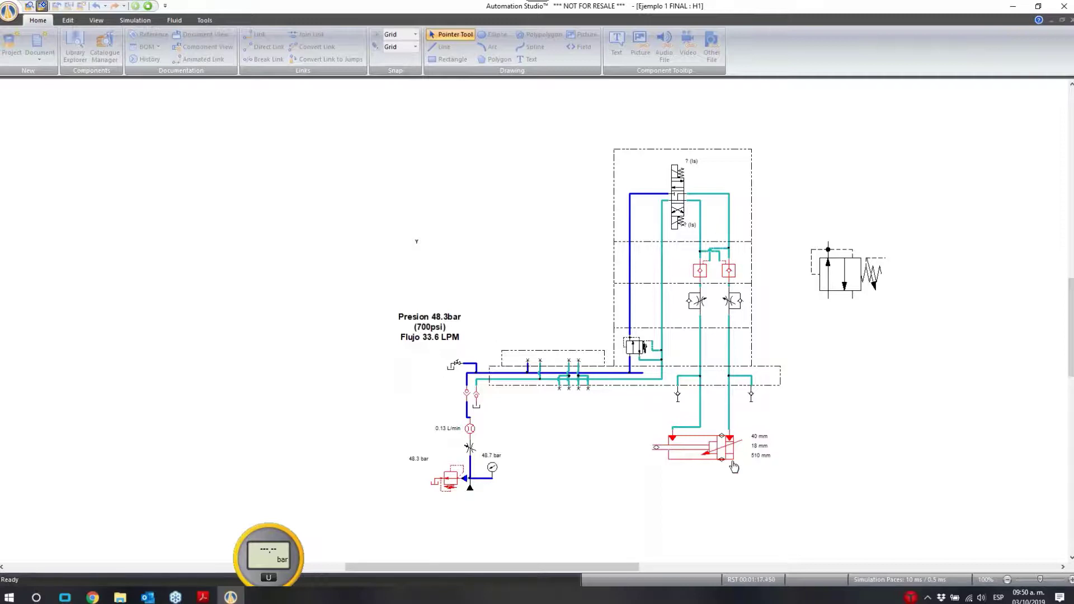
Shift the directional valve to both sides to extend and retract the cylinder, and stop the simulation
mouse_move(734, 466)
click(684, 192)
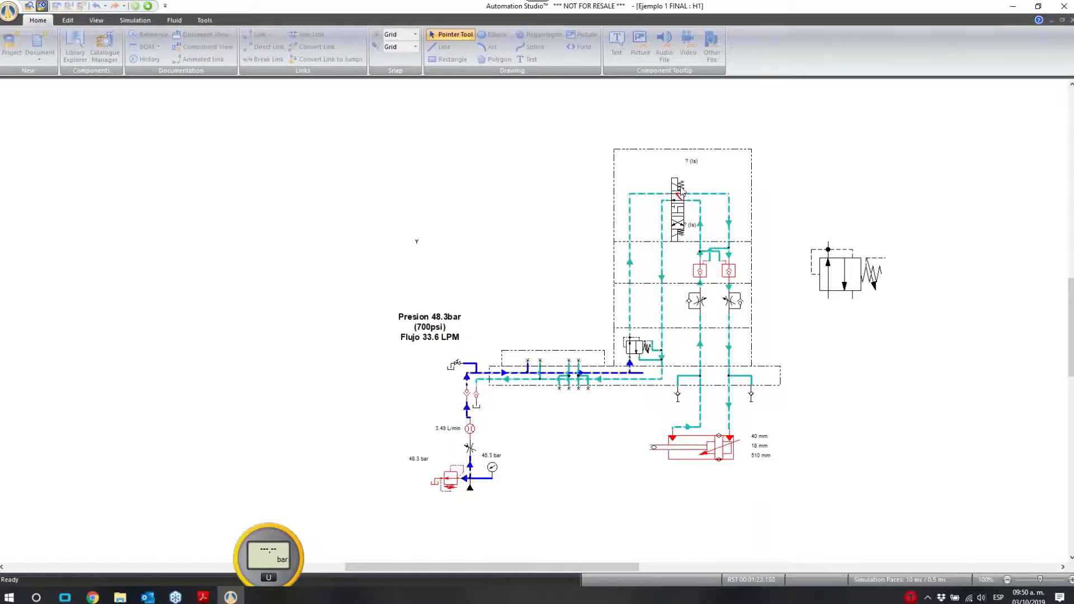
click(682, 226)
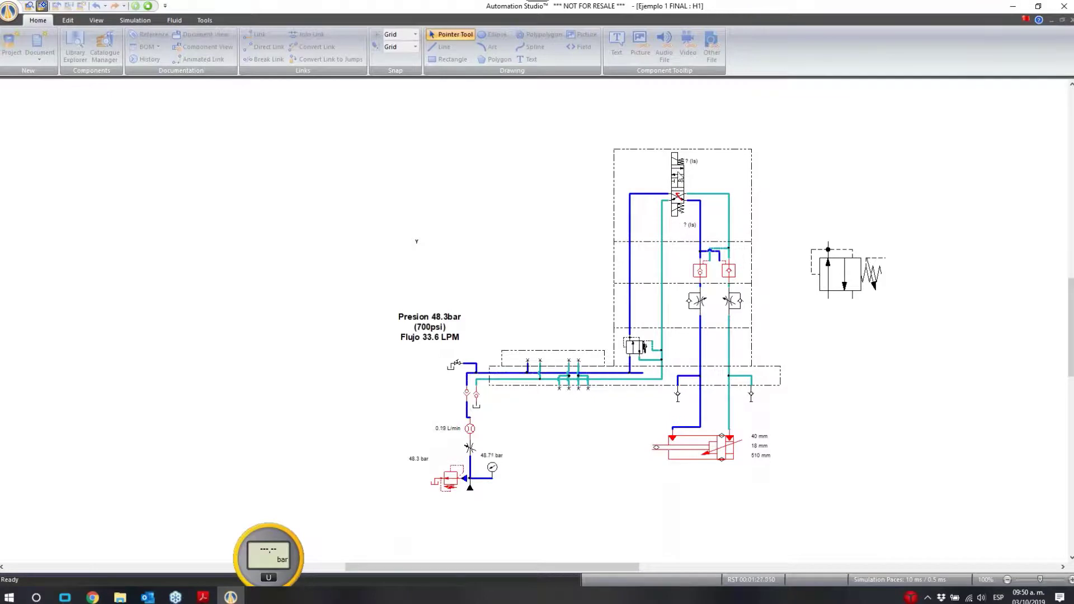
click(677, 173)
click(679, 205)
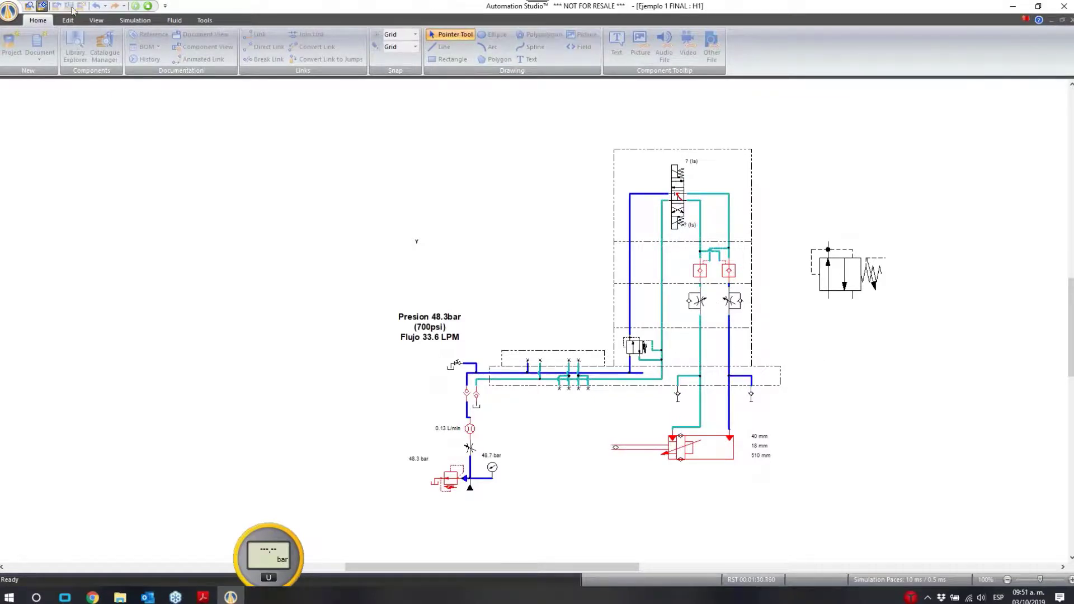
click(147, 6)
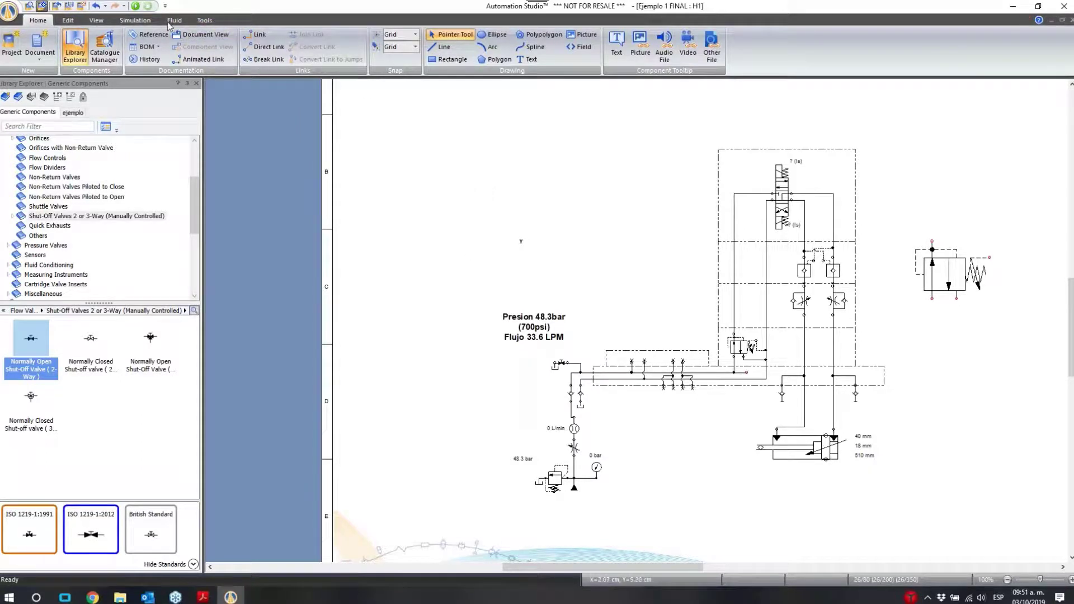
Open a single y(t) plotter, assign the cylinder's Linear Position to it and enlarge its window
click(133, 21)
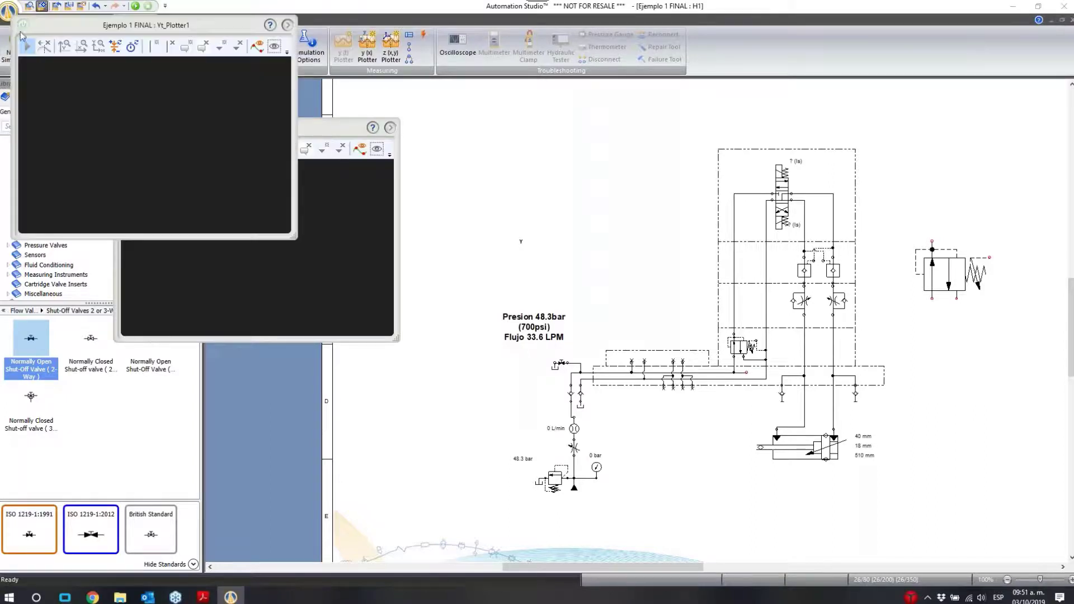
click(23, 25)
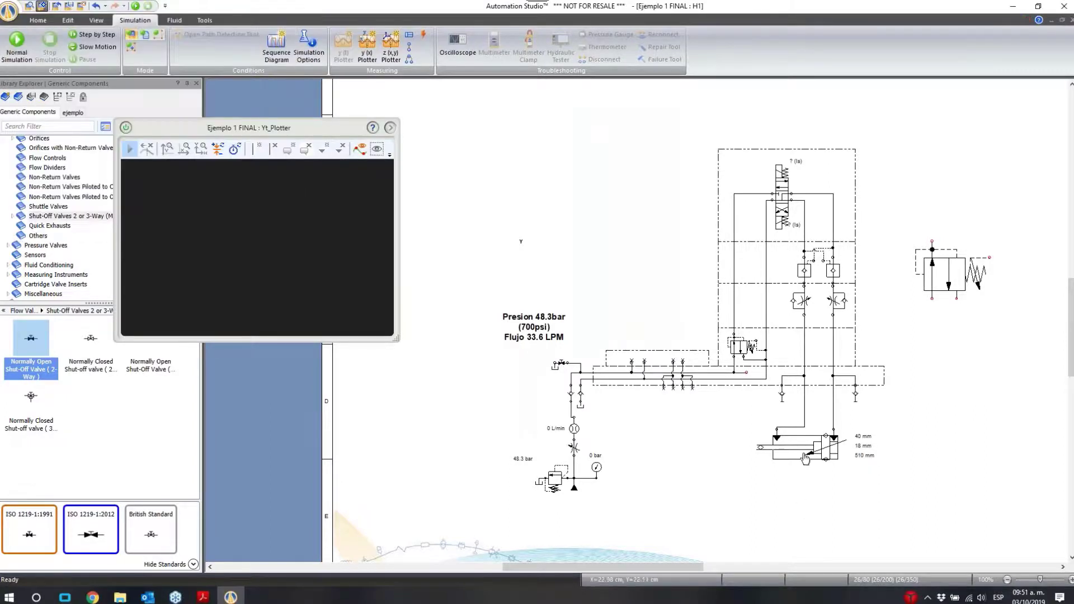
drag(800, 448, 233, 227)
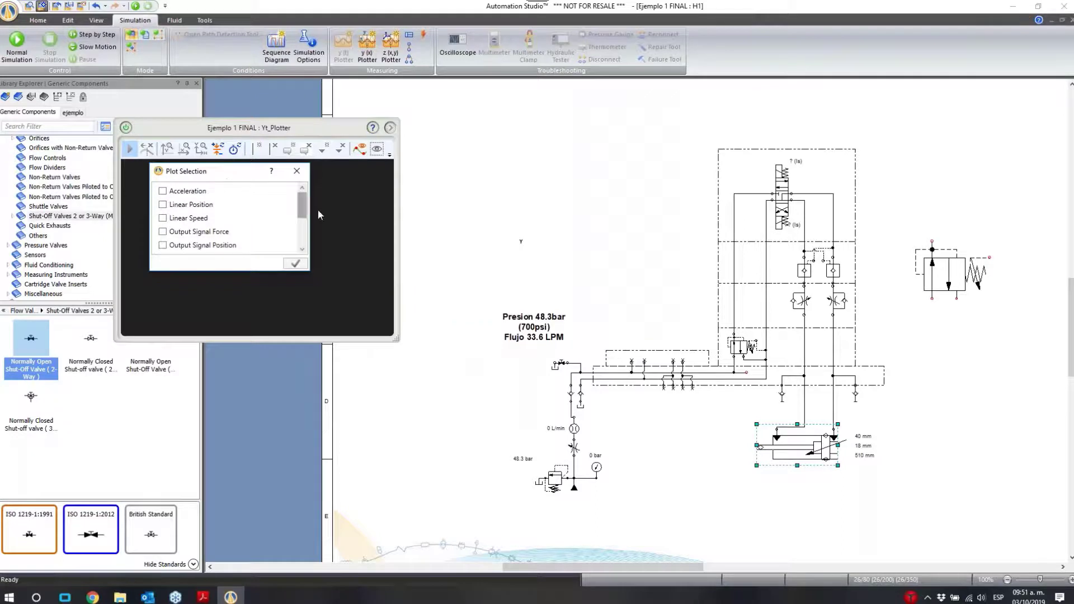
click(187, 205)
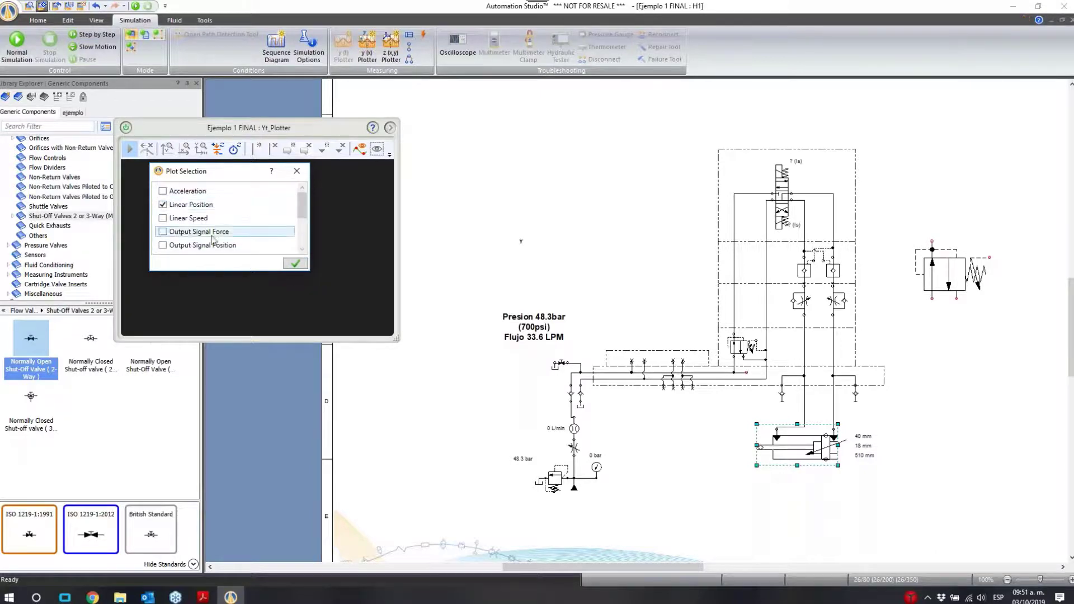
click(295, 264)
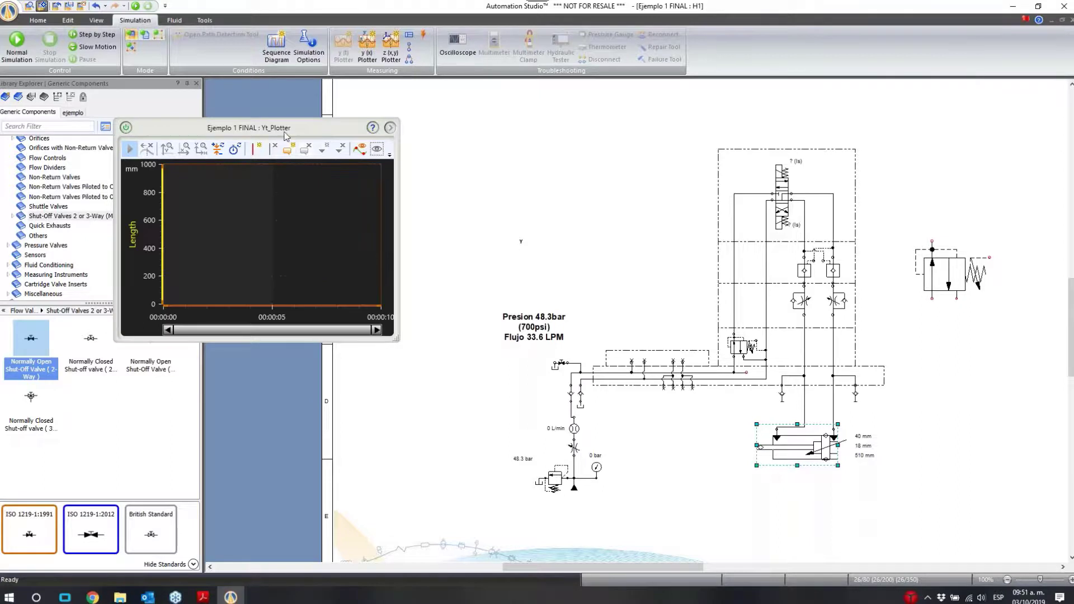
drag(288, 130, 548, 144)
drag(656, 354, 849, 505)
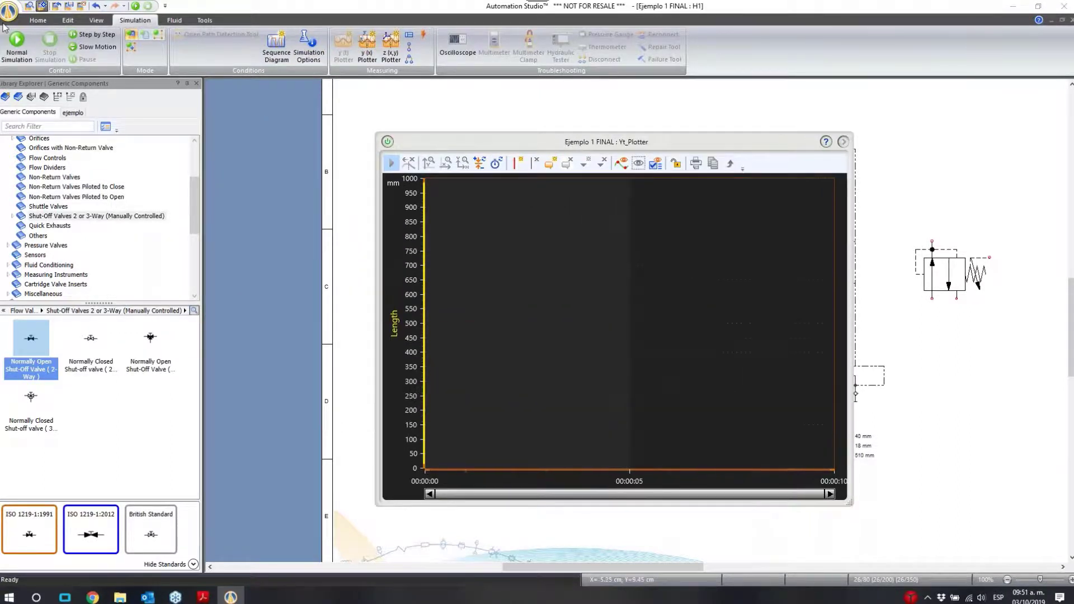
Restart the simulation and move the plotter over the valve stack, keeping the supply assembly and shut-off valve uncovered
click(136, 6)
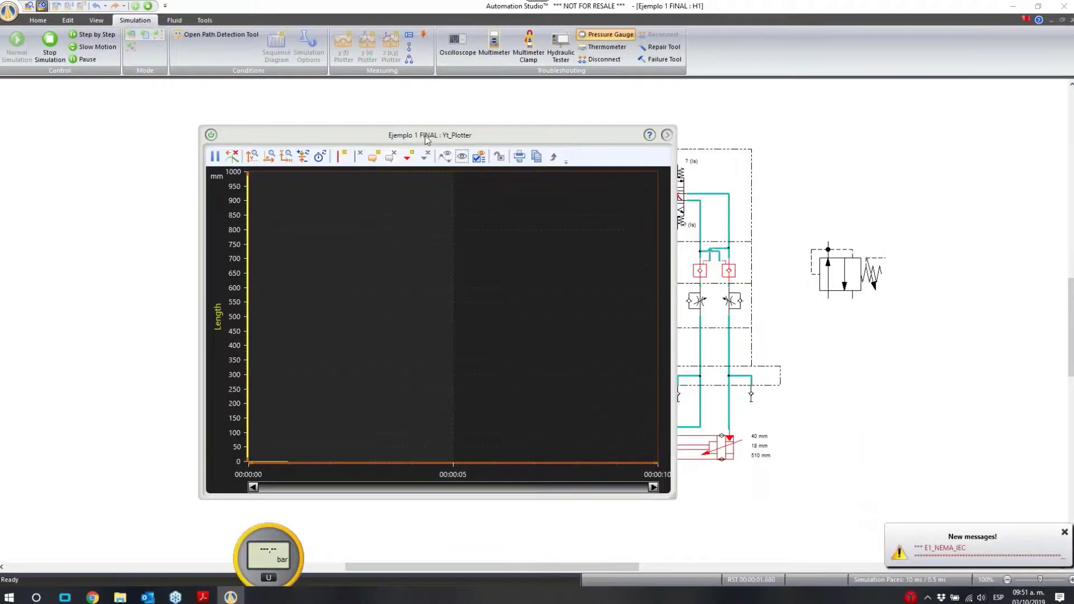
drag(421, 134, 317, 111)
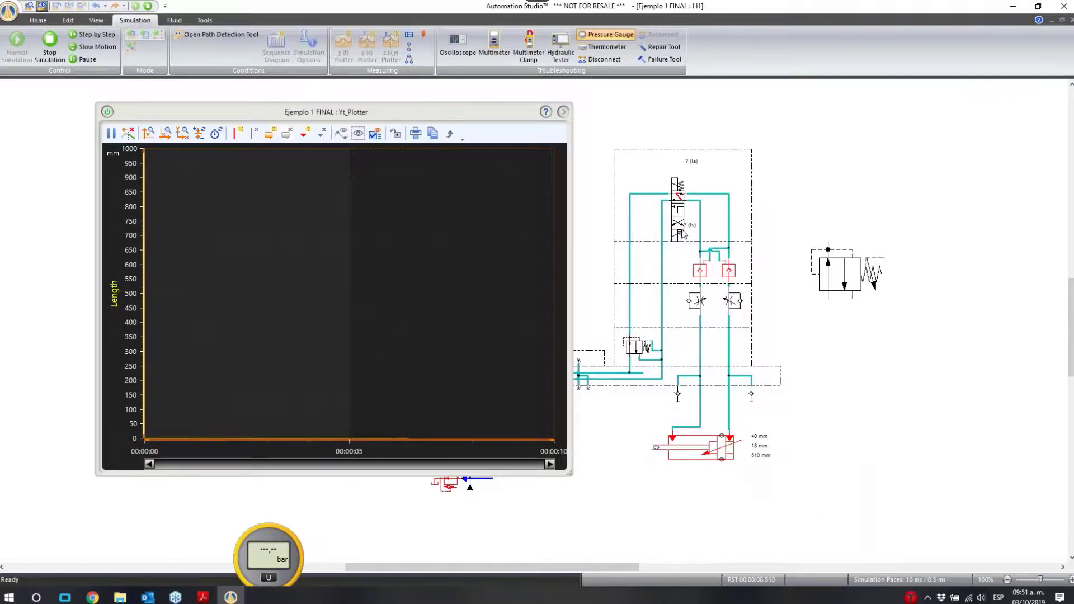
drag(415, 116, 648, 158)
drag(929, 149, 877, 150)
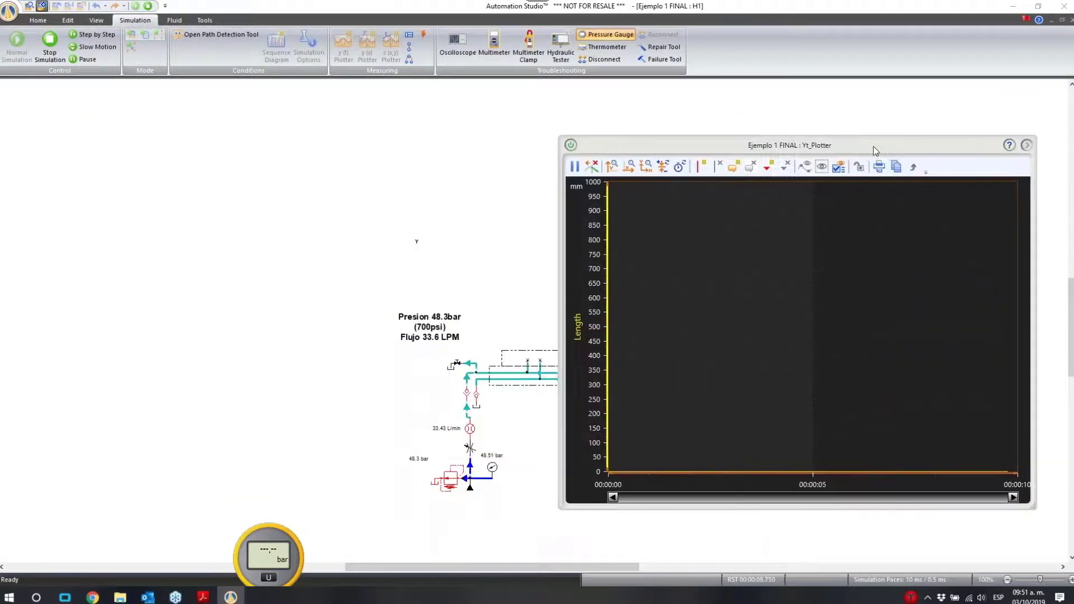
Close the manual shut-off valve, move the plotter off the valve stack, and shift the directional valve both ways to extend and retract the cylinder
click(471, 373)
drag(841, 148, 574, 126)
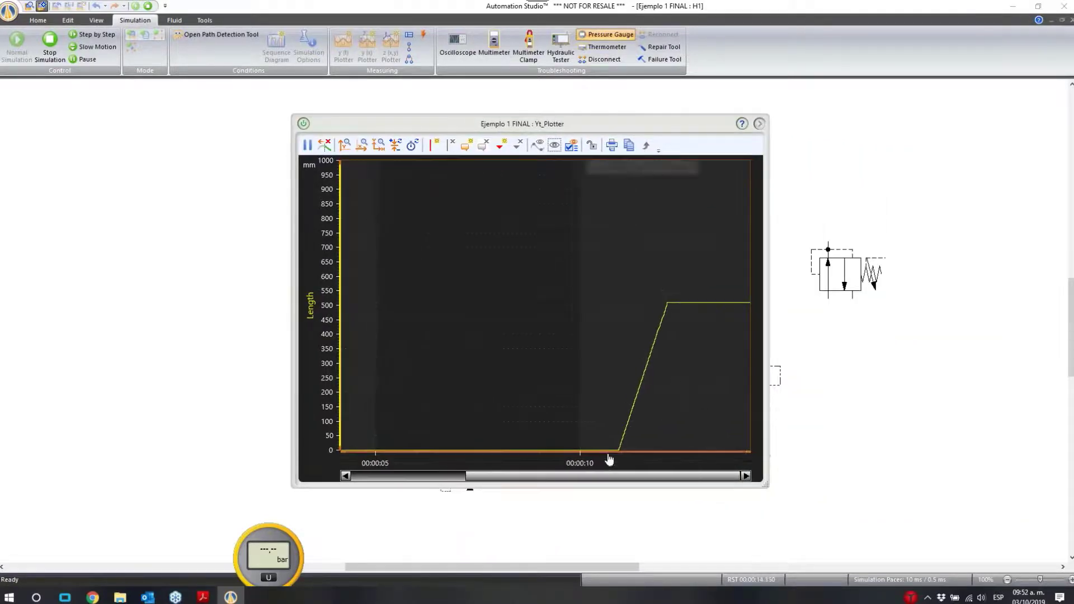
drag(638, 130, 438, 117)
click(678, 226)
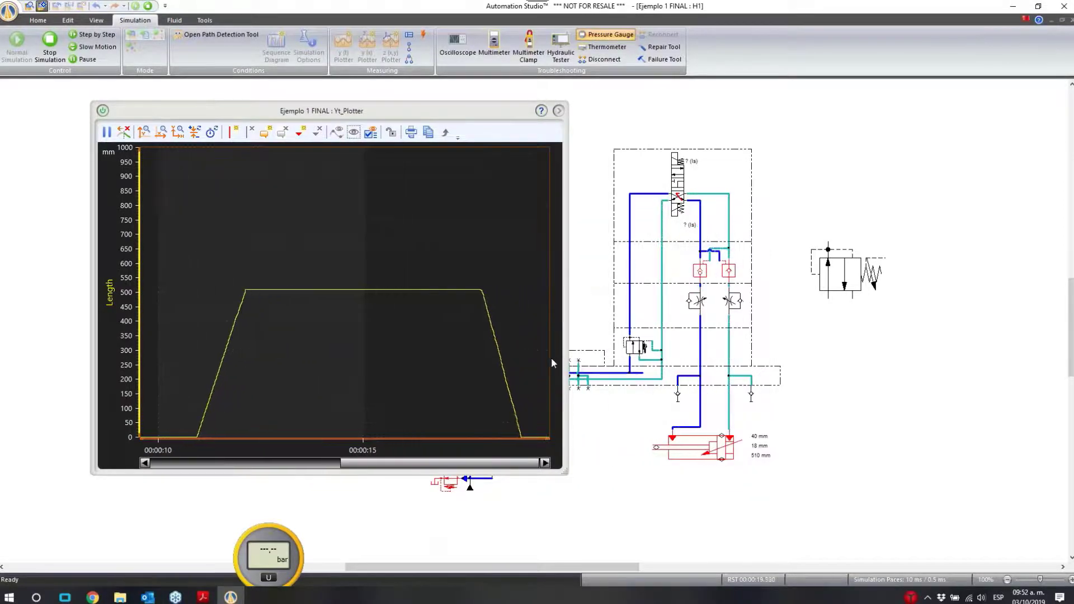
click(678, 171)
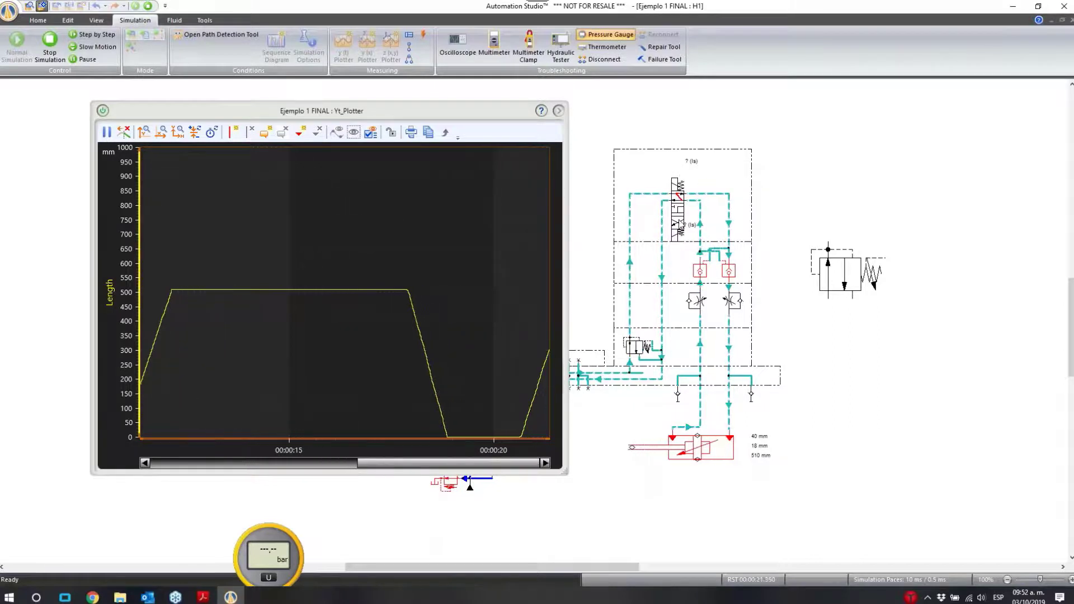
click(678, 226)
Add two vertical cursors to the plot at about 10.85 s and 12.16 s, bracketing the cylinder's first extension stroke to measure its time
drag(490, 469, 342, 467)
click(233, 132)
click(343, 288)
drag(348, 266, 385, 413)
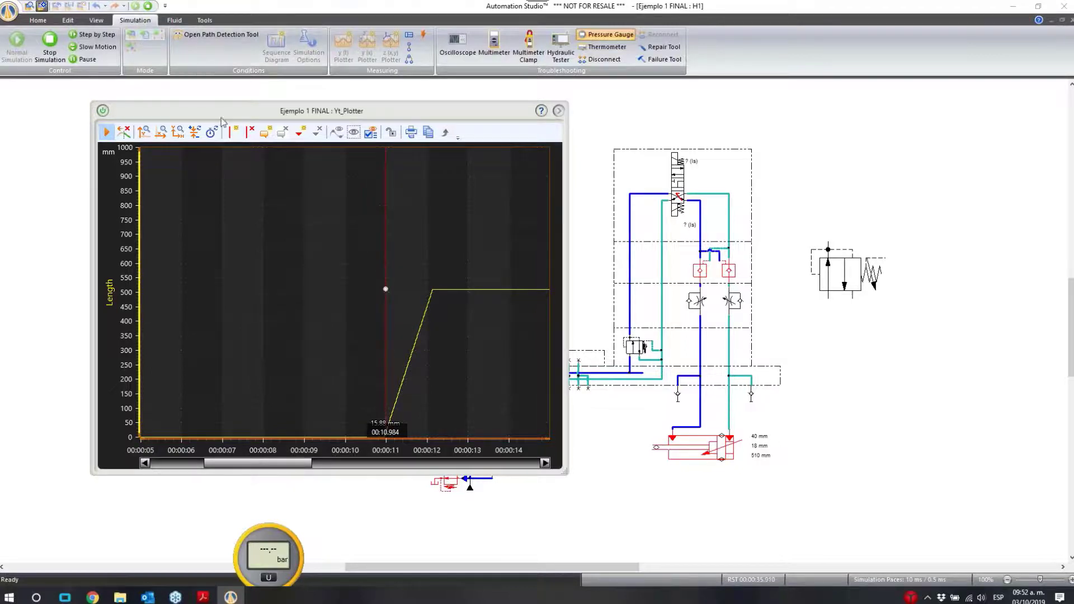
click(234, 133)
drag(345, 266, 433, 278)
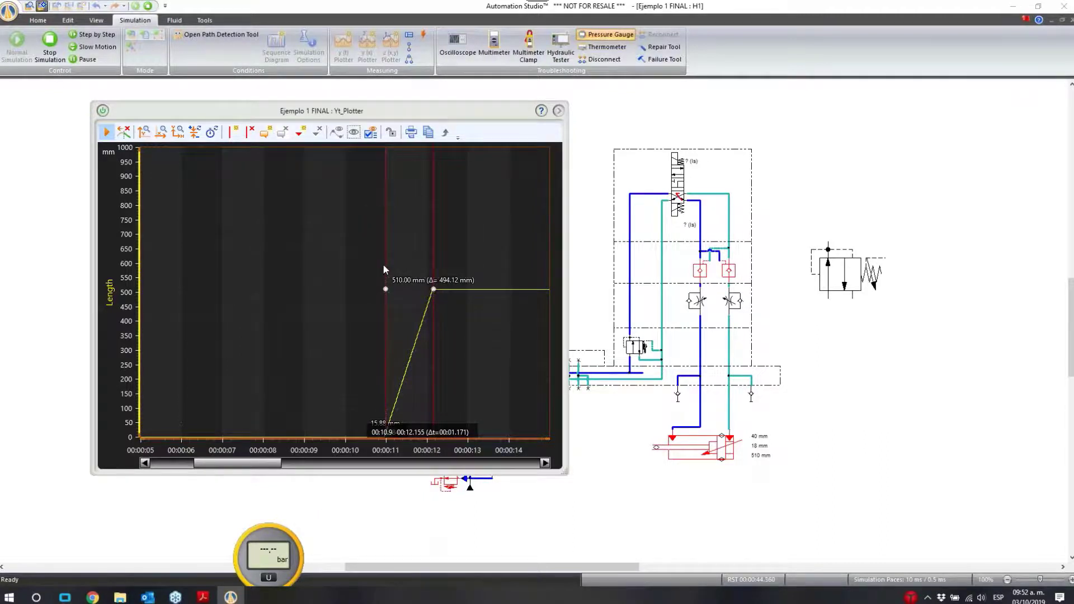
drag(384, 269, 380, 269)
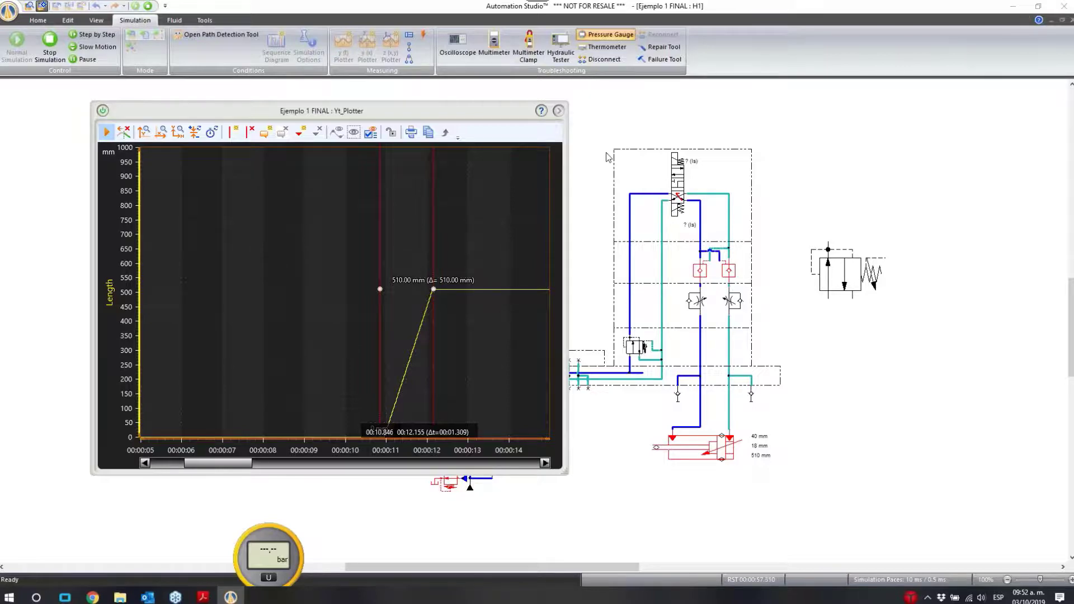
Set the internal diameter of the left flow control valve to 8.21 mm and of the right one to 3.23 mm
drag(442, 114, 548, 117)
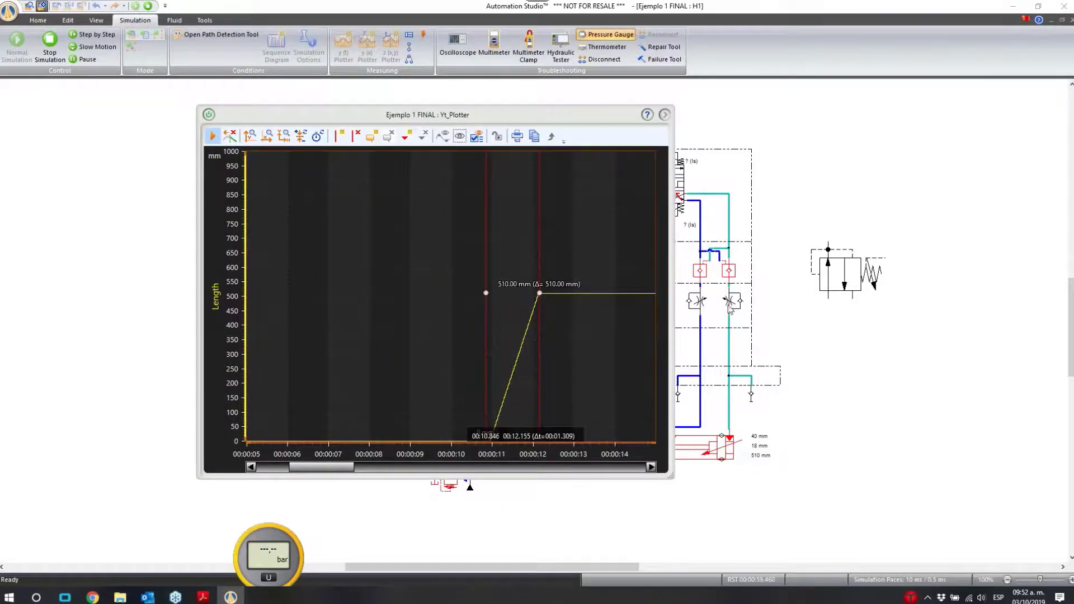
click(702, 302)
drag(830, 343, 781, 355)
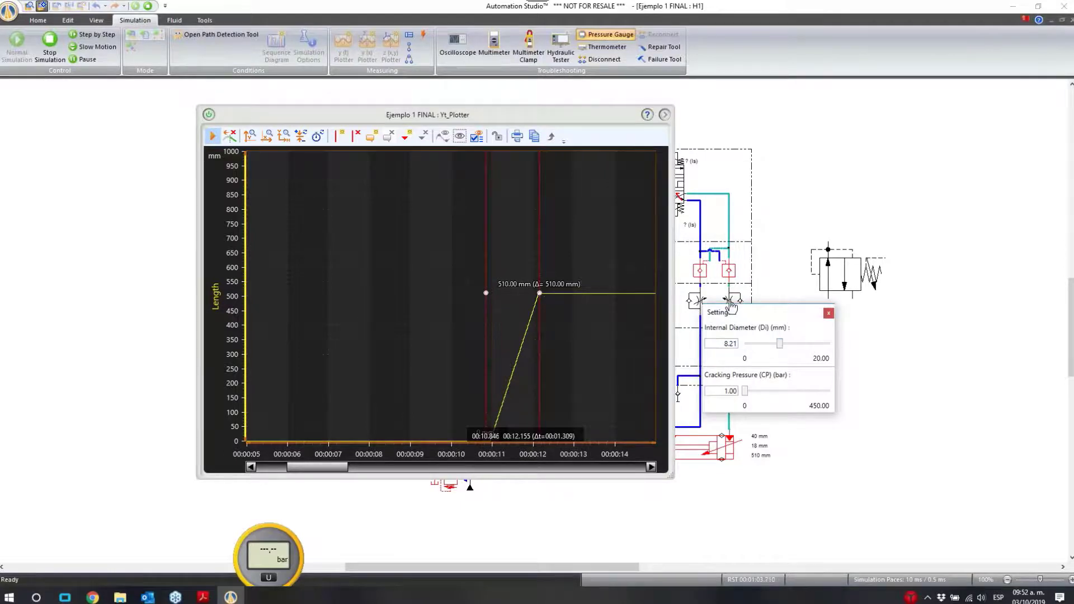
click(732, 305)
click(836, 345)
click(809, 347)
click(809, 343)
drag(812, 346, 789, 346)
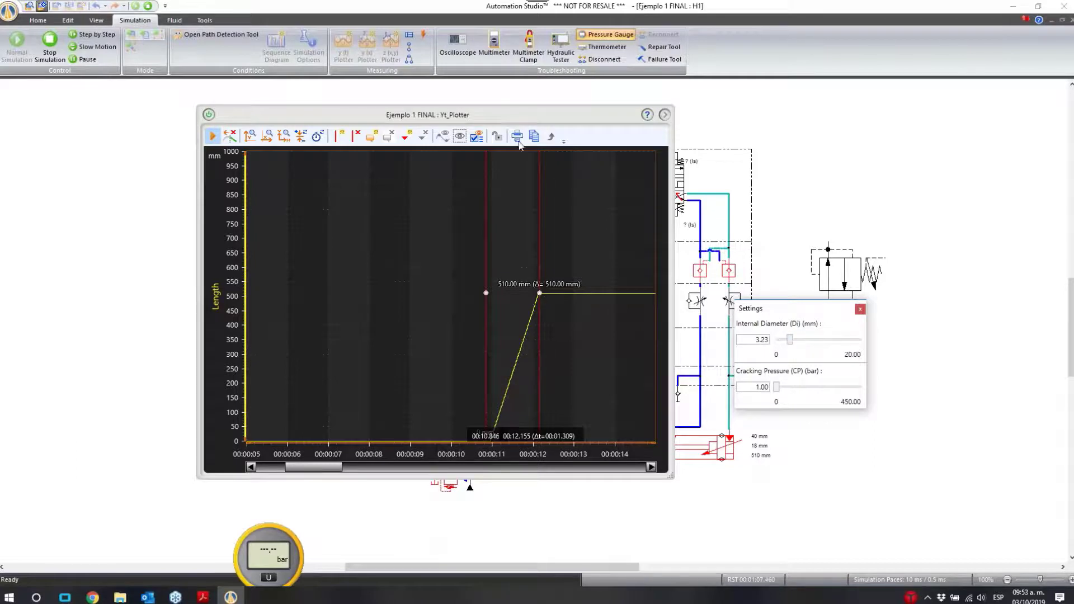
Cycle the throttled cylinder out and back with the directional valve and bring the plot to its latest time range
drag(541, 116, 475, 117)
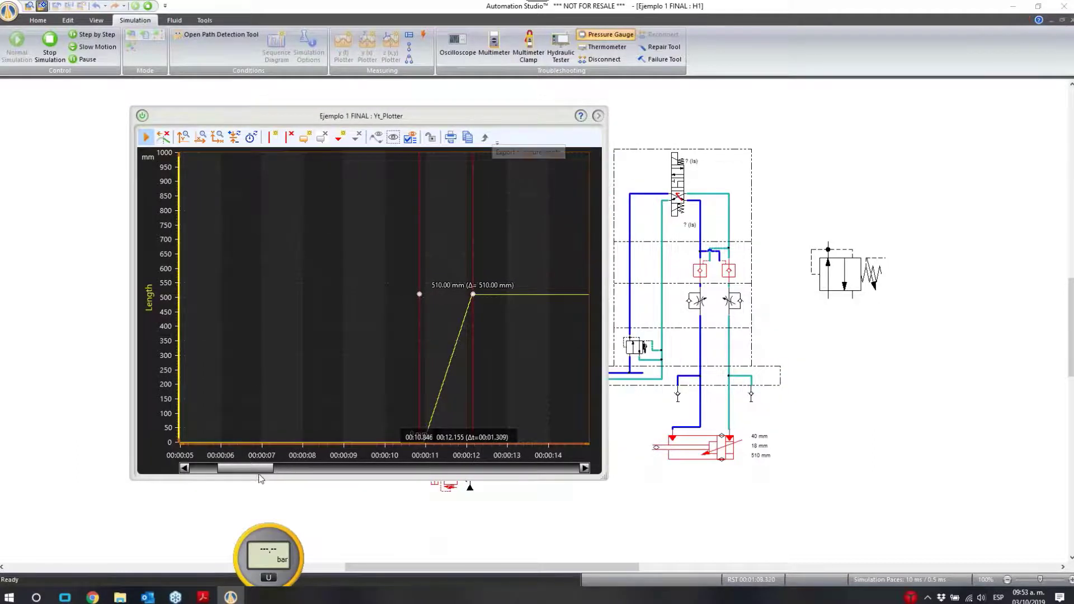
drag(263, 468, 529, 470)
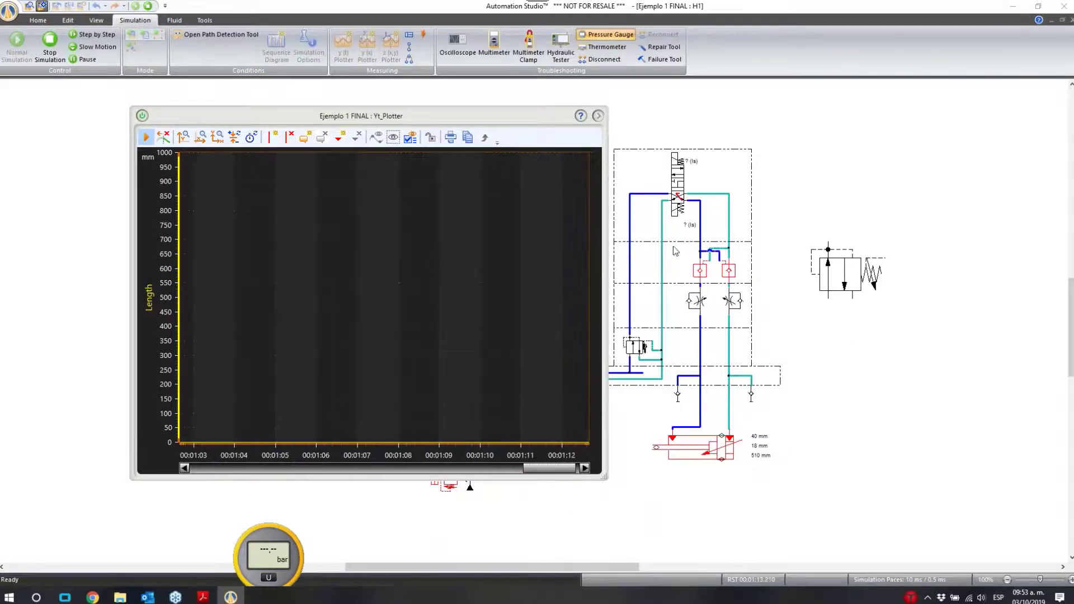
click(684, 172)
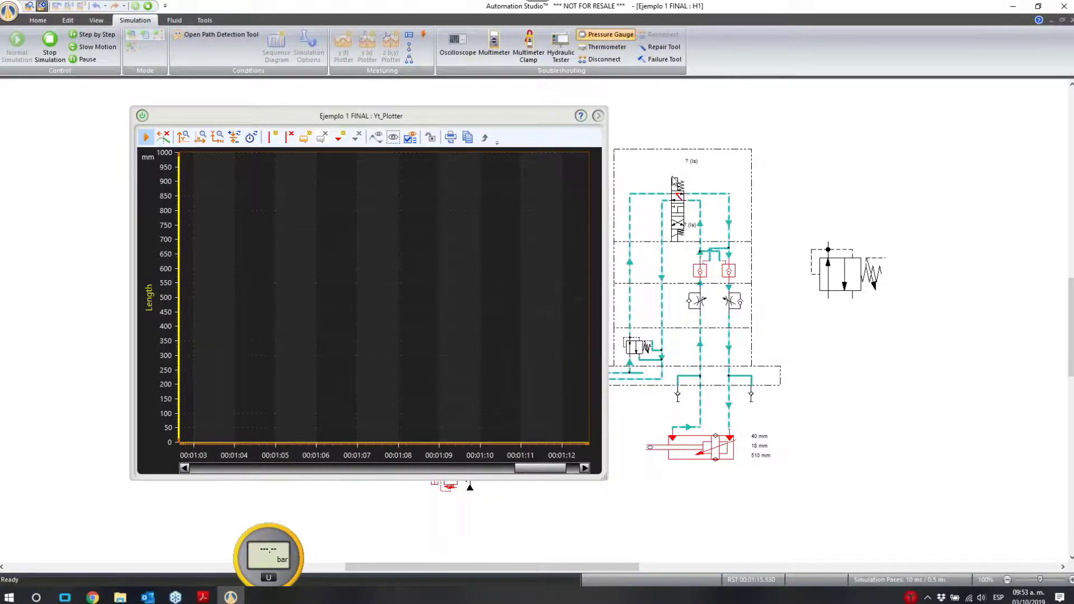
click(677, 234)
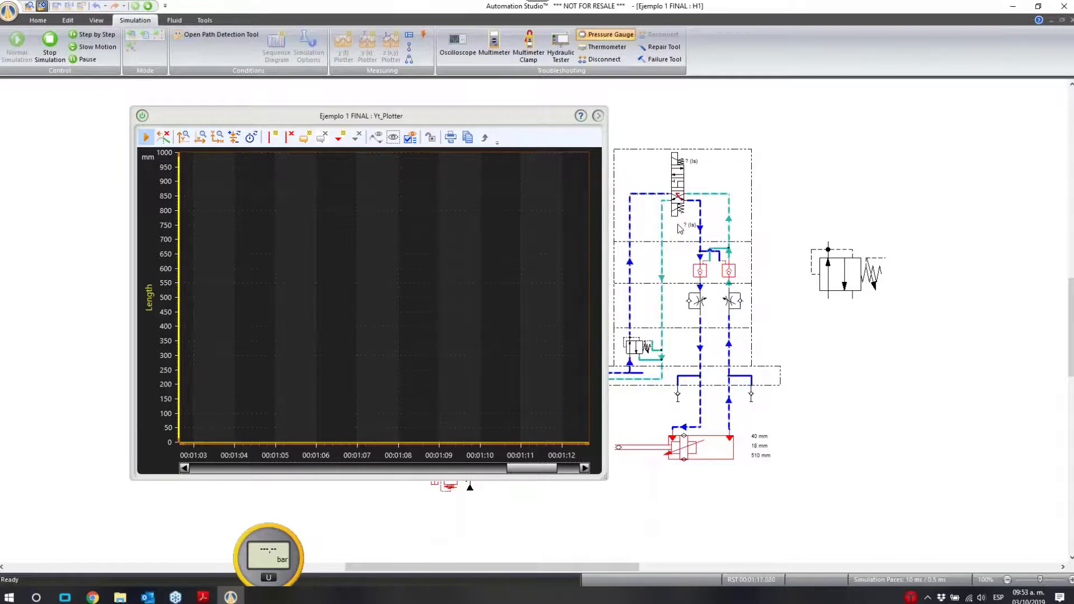
drag(525, 469, 608, 469)
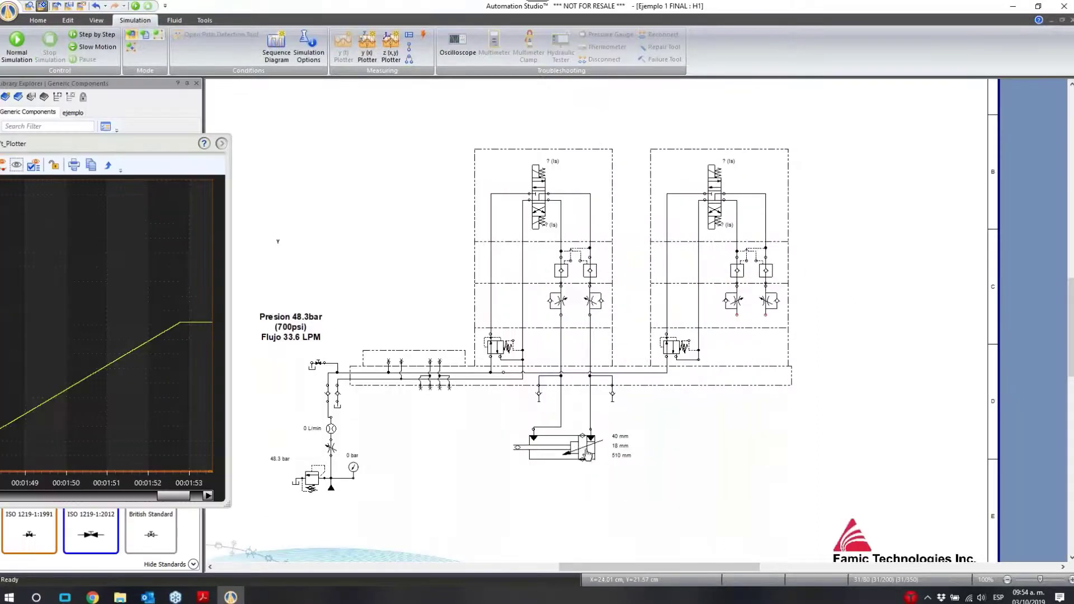
Paste a copy of the cylinder below the second valve stack and connect its two ports to that stack's work lines
key(ctrl+v)
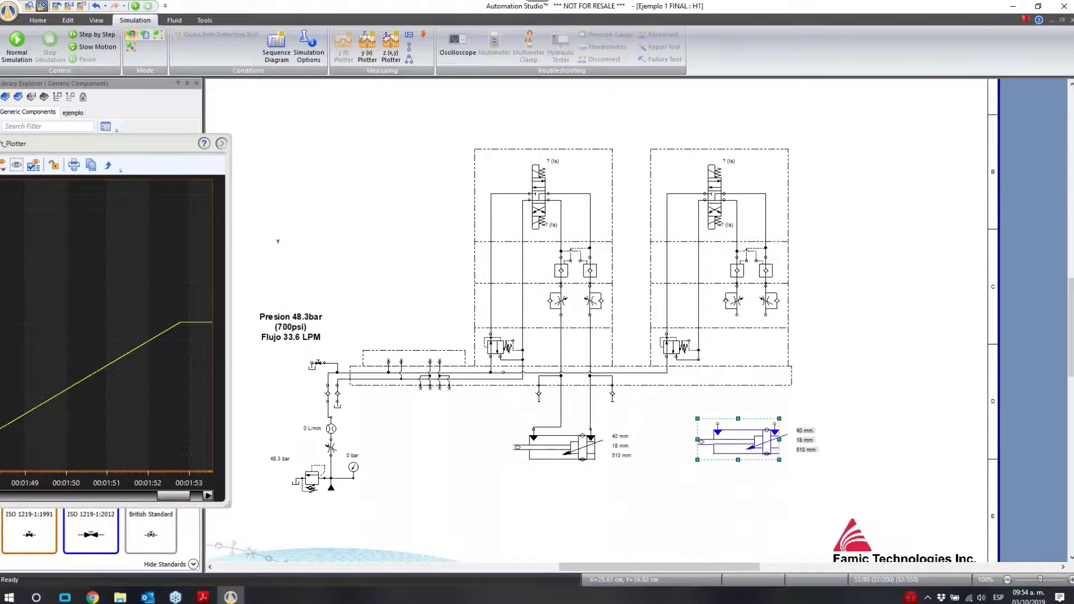
drag(737, 315, 718, 426)
mouse_move(766, 315)
mouse_down()
mouse_move(768, 399)
mouse_move(784, 404)
mouse_move(775, 424)
mouse_up()
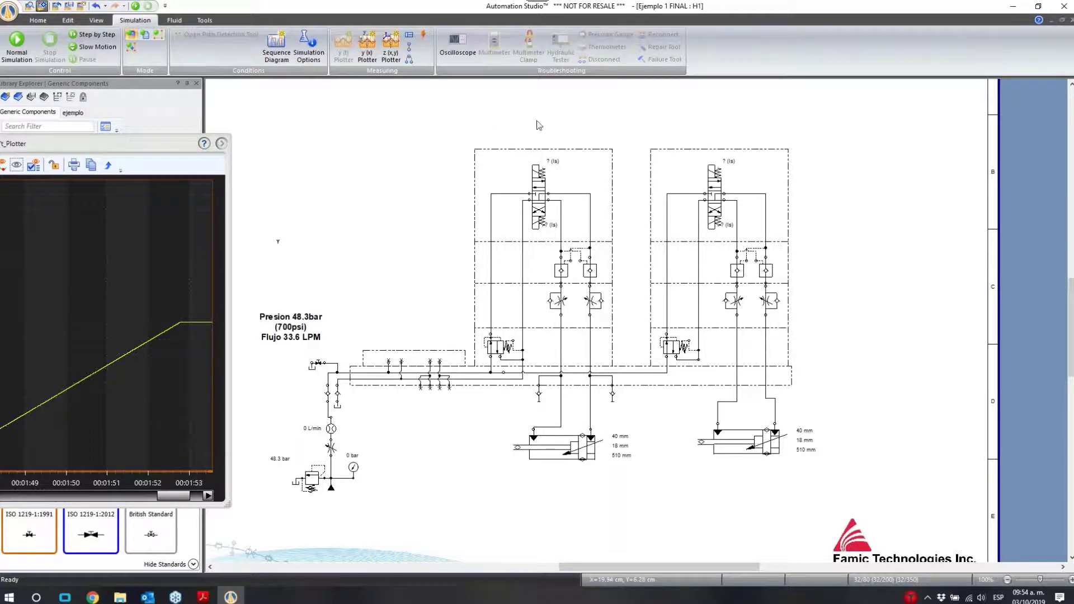
Create a sequence diagram with four BOOL curves and collapse its settings so the curves fill the window
click(270, 54)
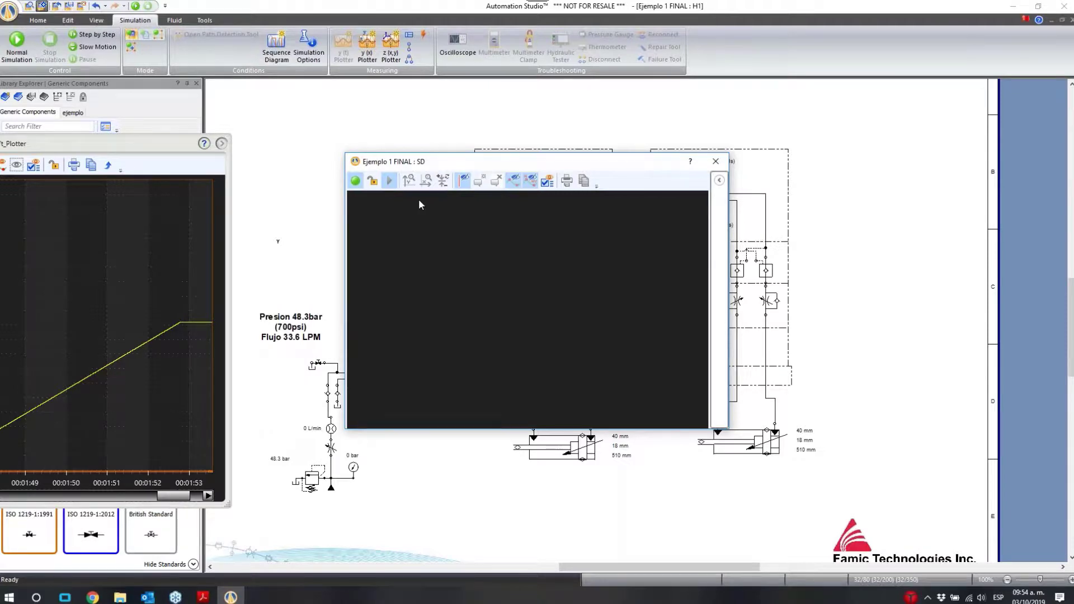
click(719, 181)
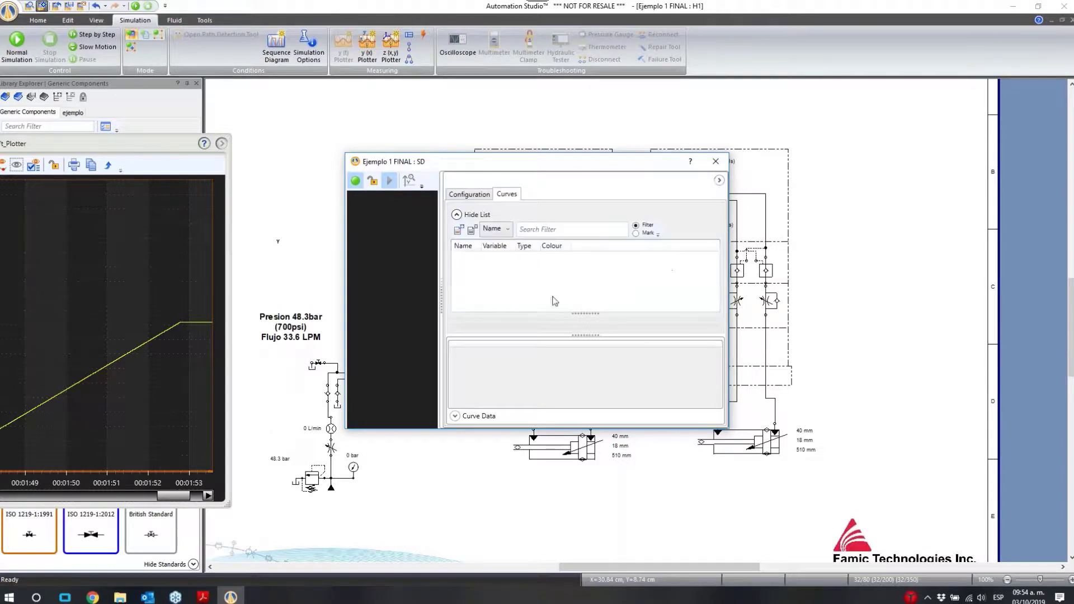
click(459, 229)
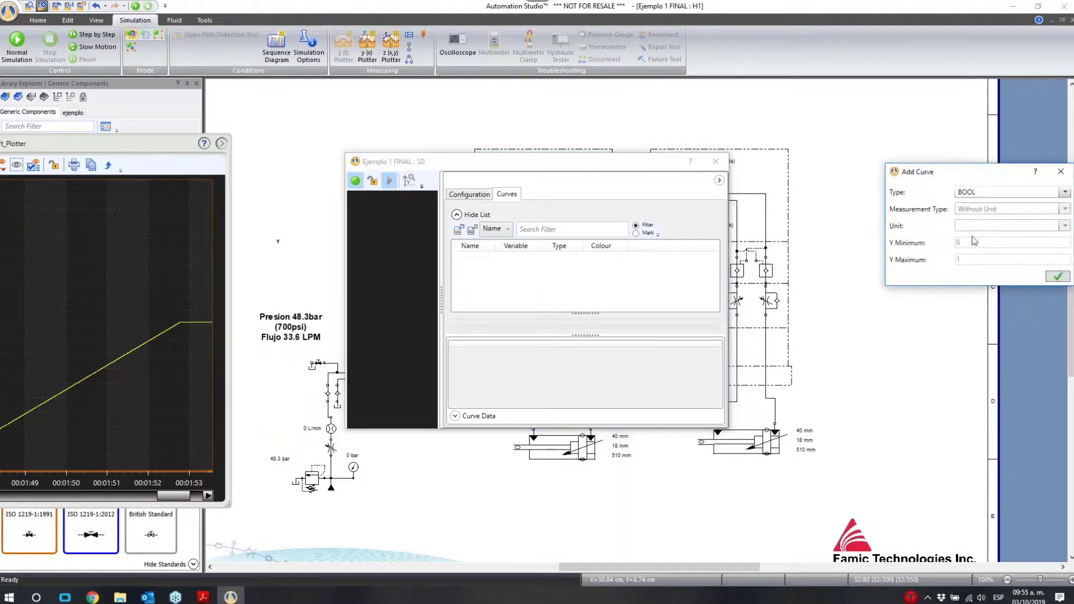
click(1049, 279)
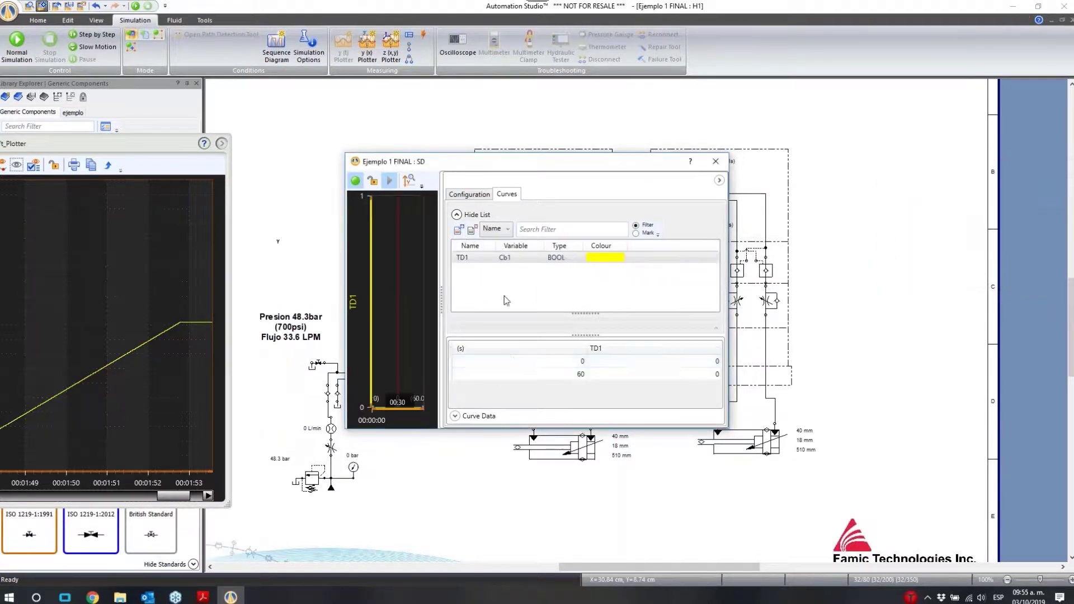
click(458, 231)
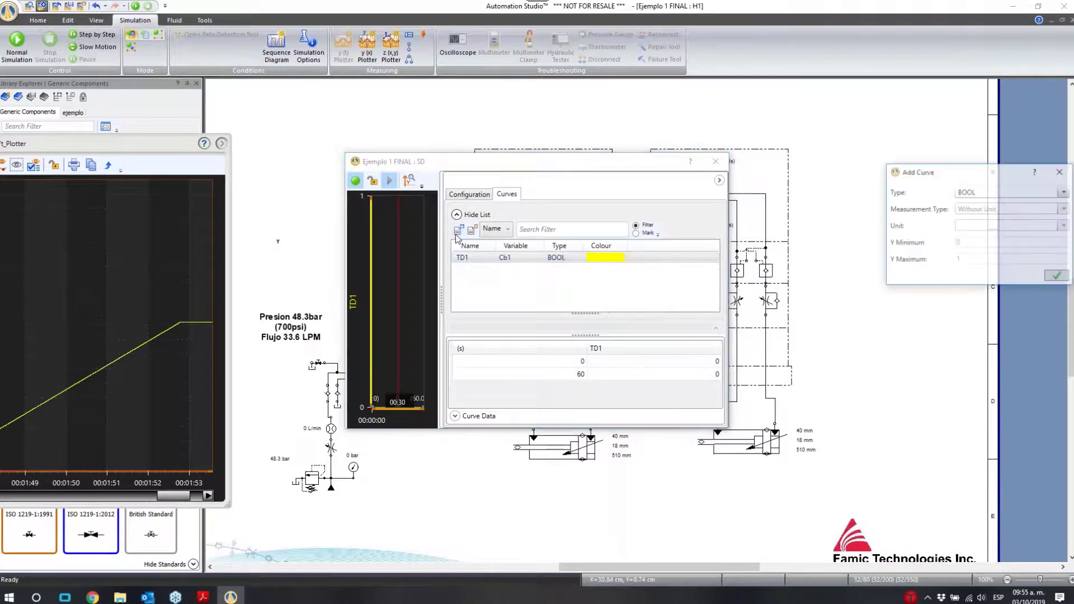
click(1055, 280)
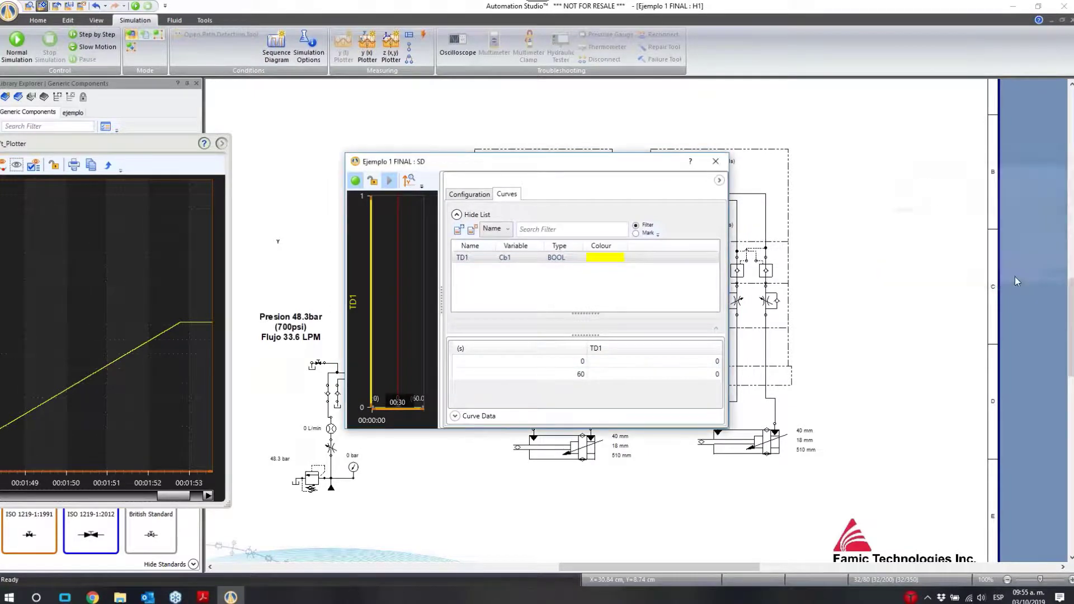
click(460, 230)
click(1058, 277)
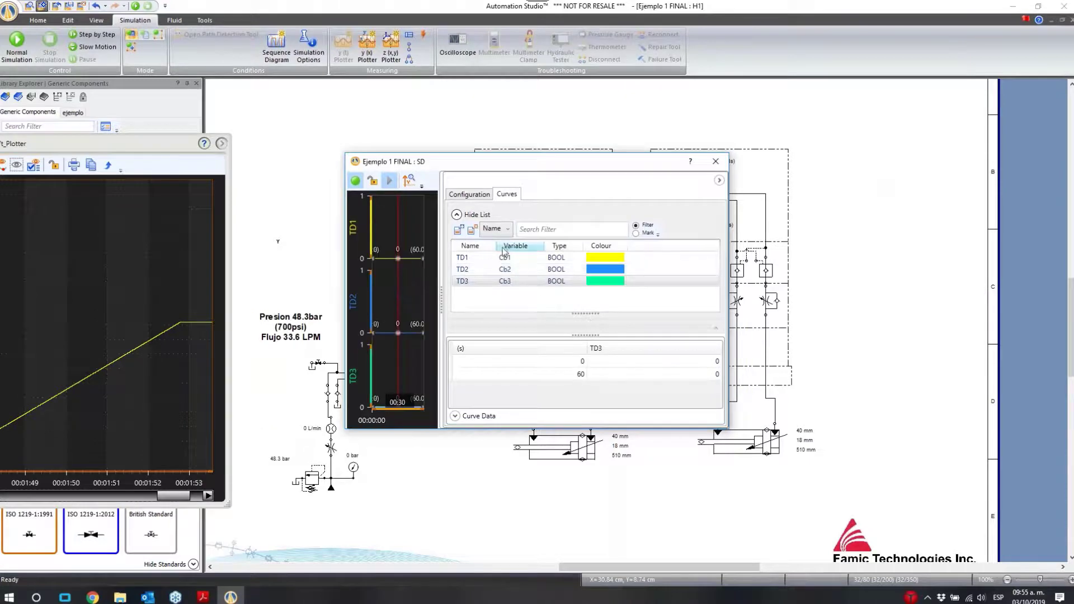
click(459, 230)
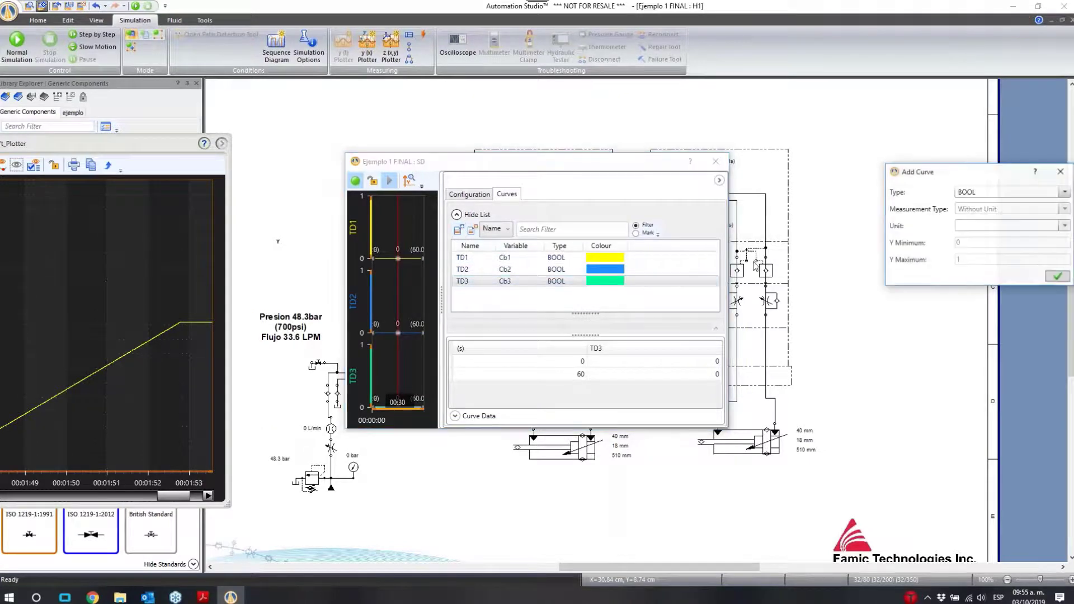
click(1057, 277)
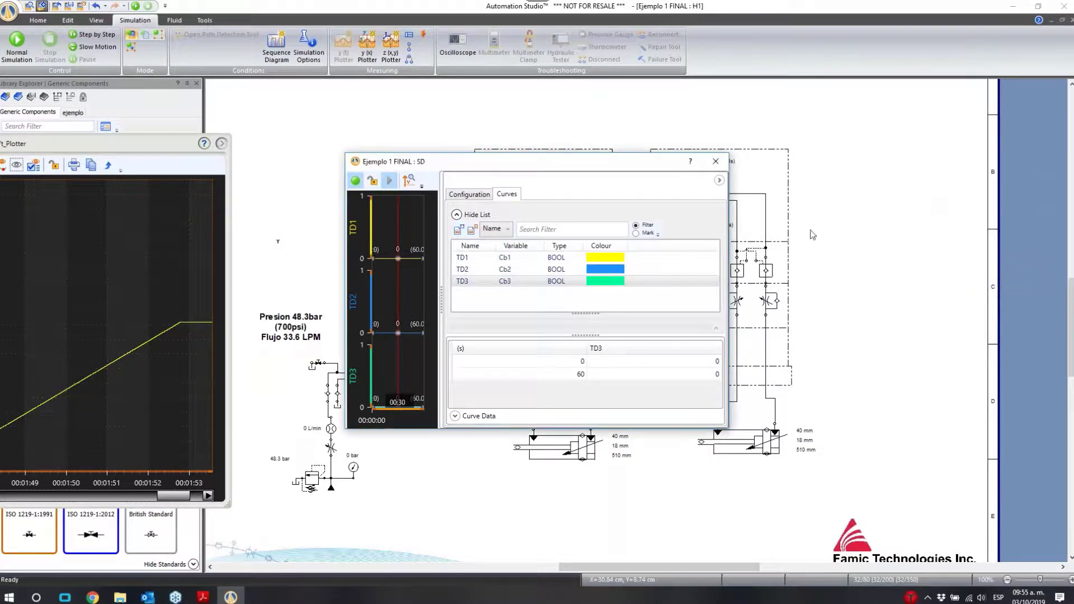
click(456, 215)
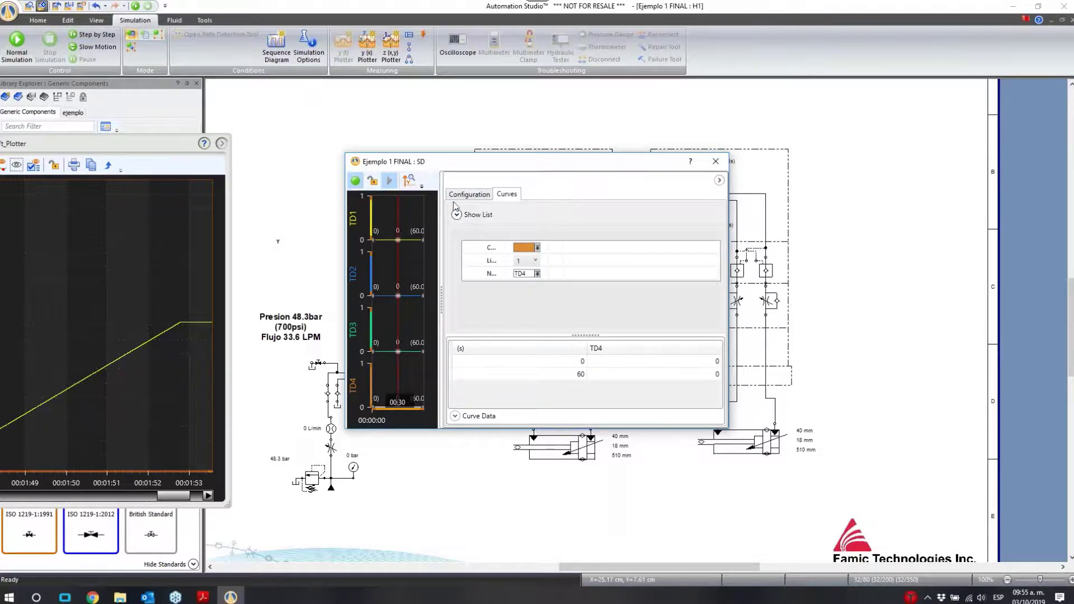
click(720, 182)
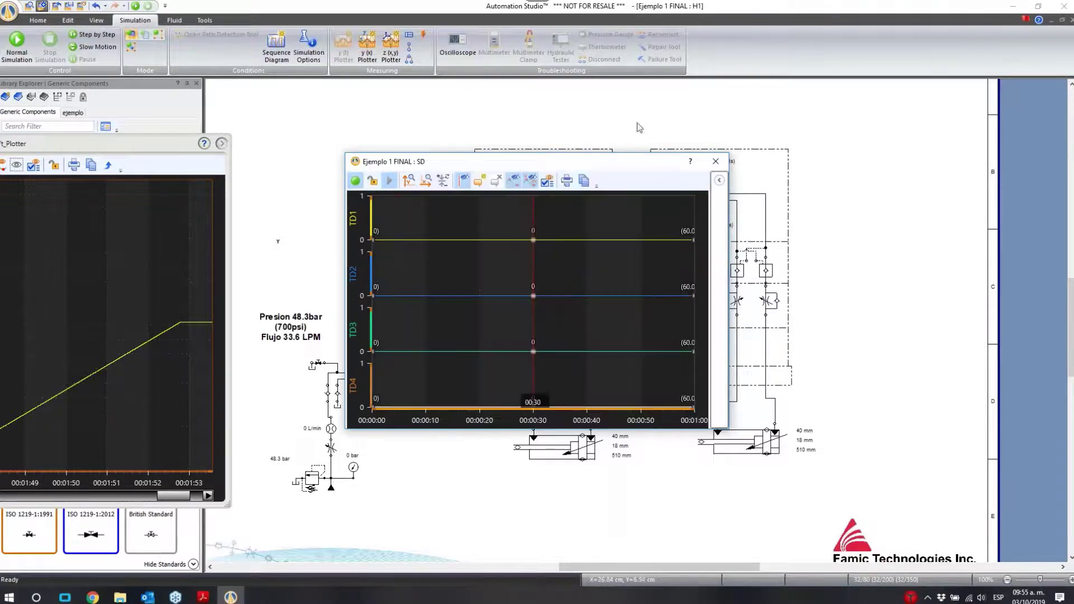
Uncover the first directional valve and associate simulation variable Cb1 with its solenoid SOL1
drag(495, 165, 709, 246)
double_click(538, 177)
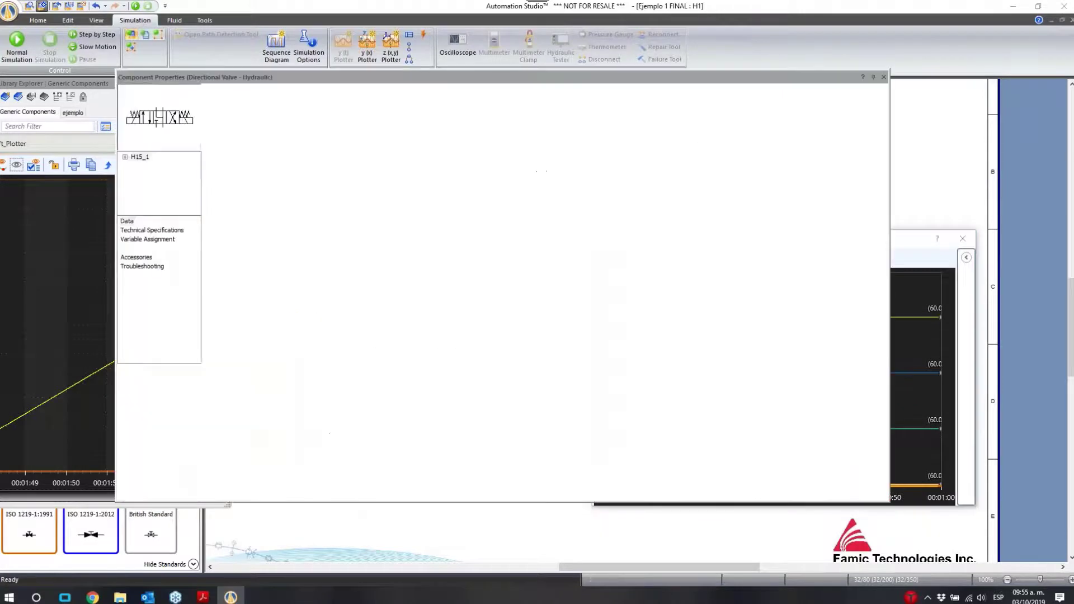
click(151, 125)
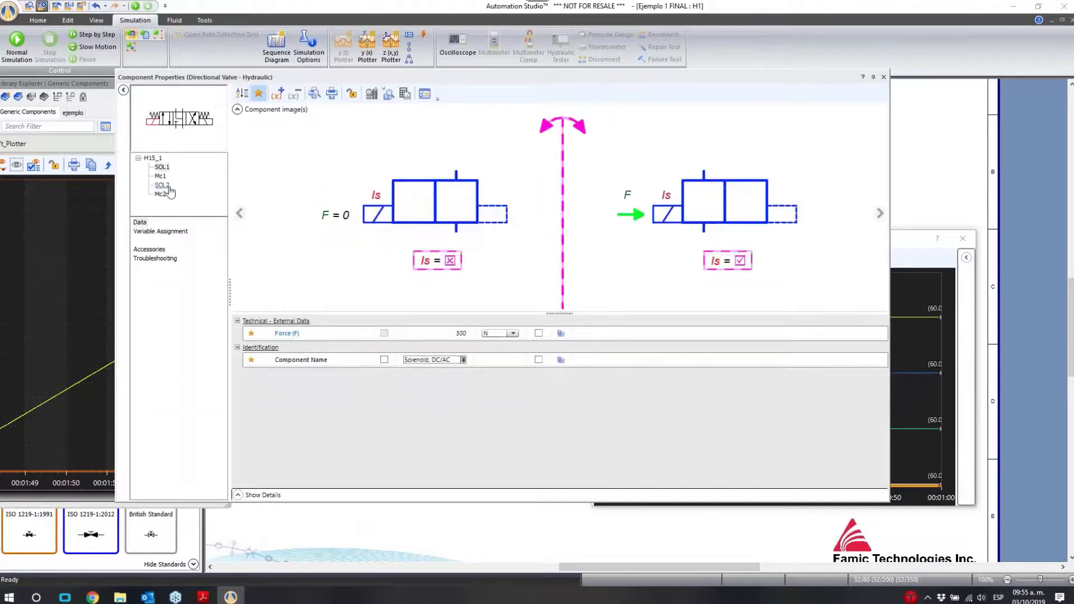
click(161, 231)
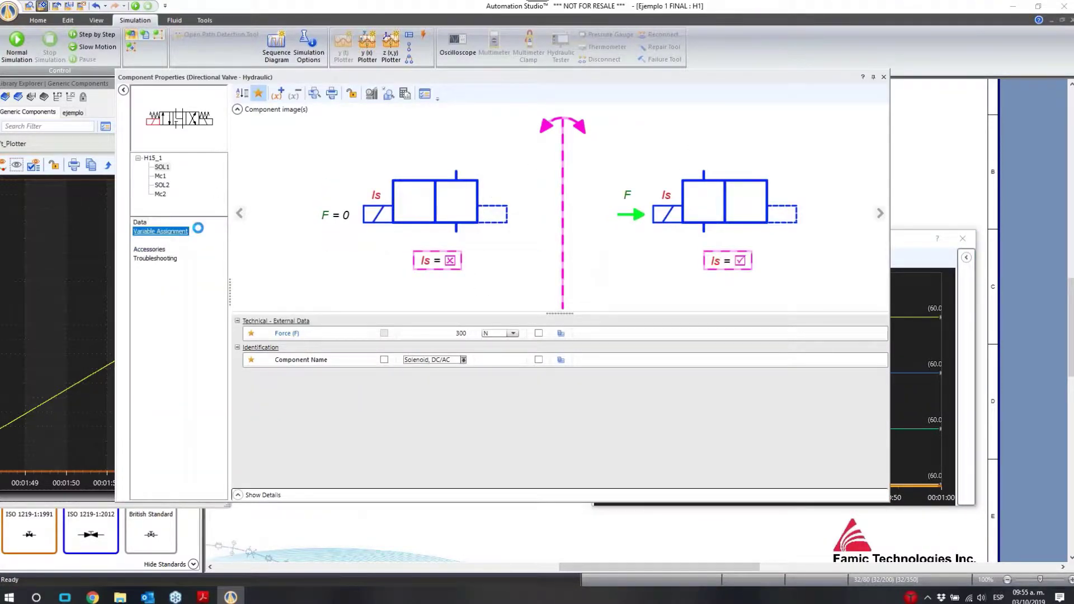
click(616, 146)
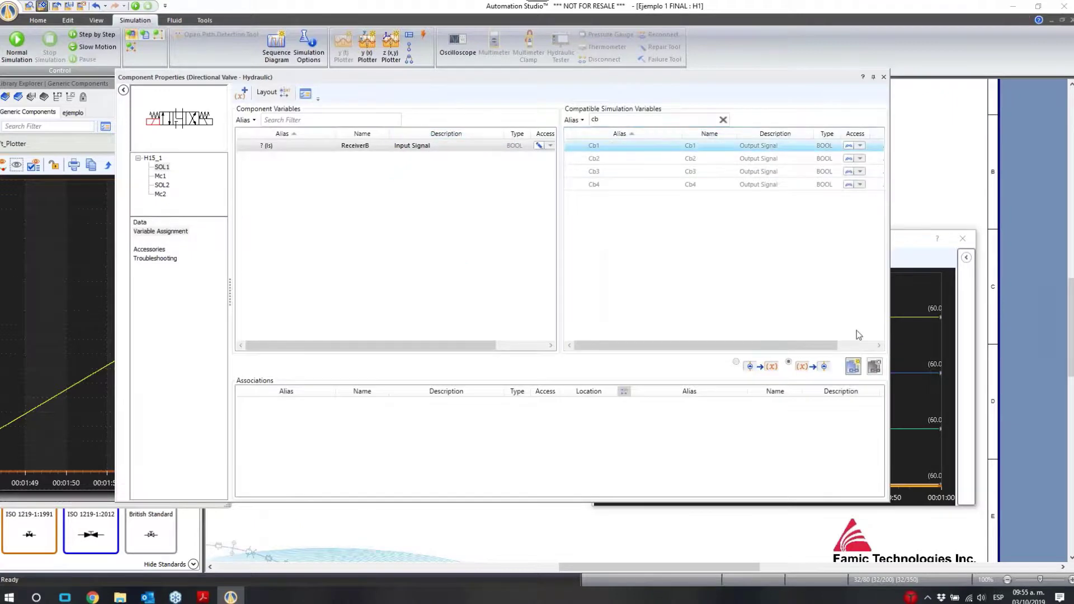
click(855, 366)
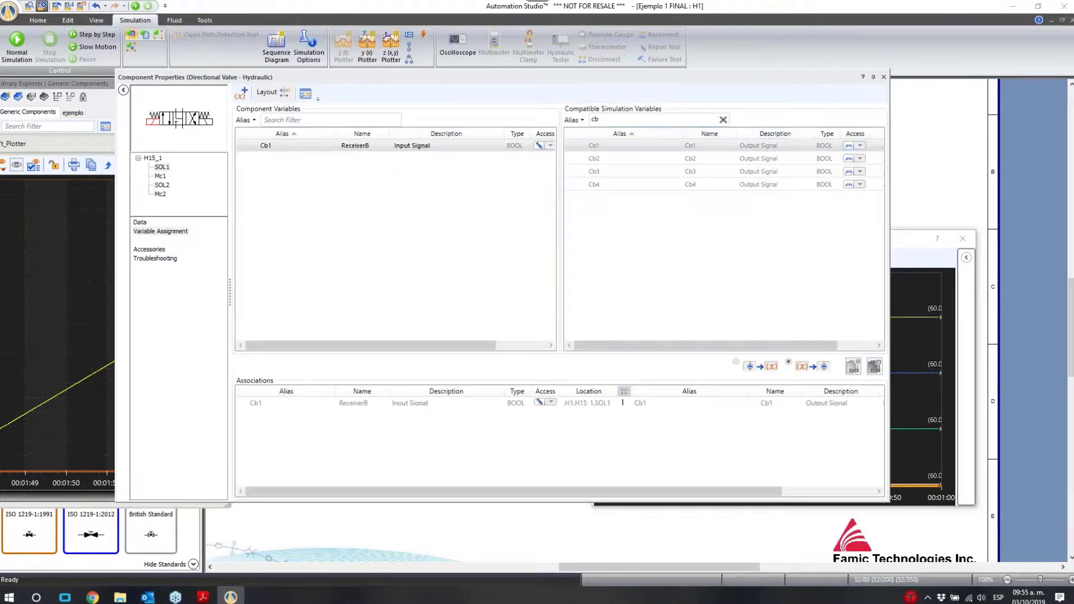
Associate simulation variable Cb2 with solenoid SOL2 of the first directional valve and close its properties
click(165, 186)
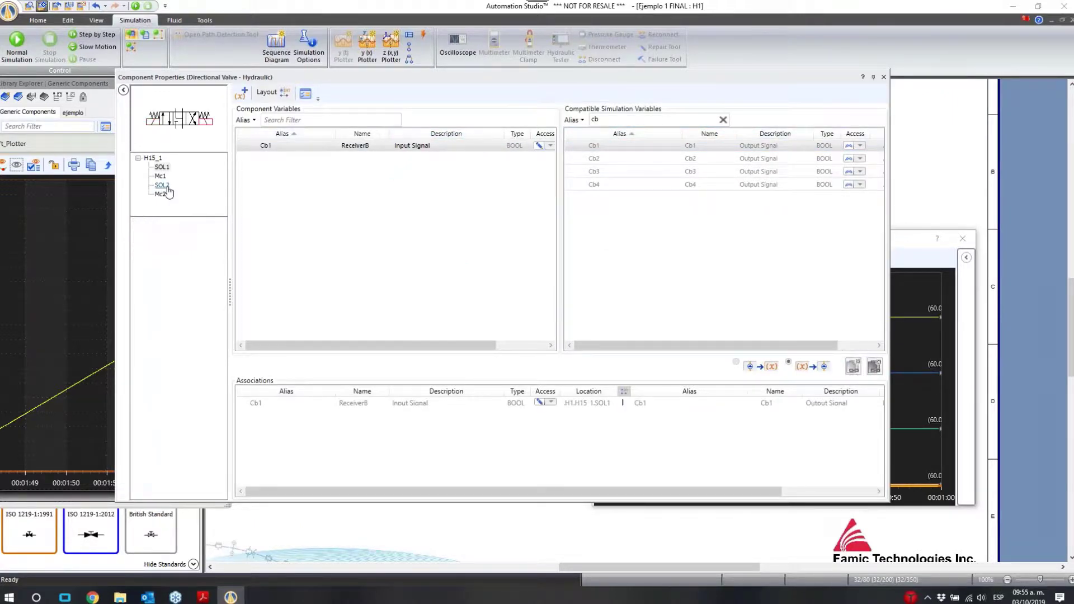
click(594, 161)
click(854, 367)
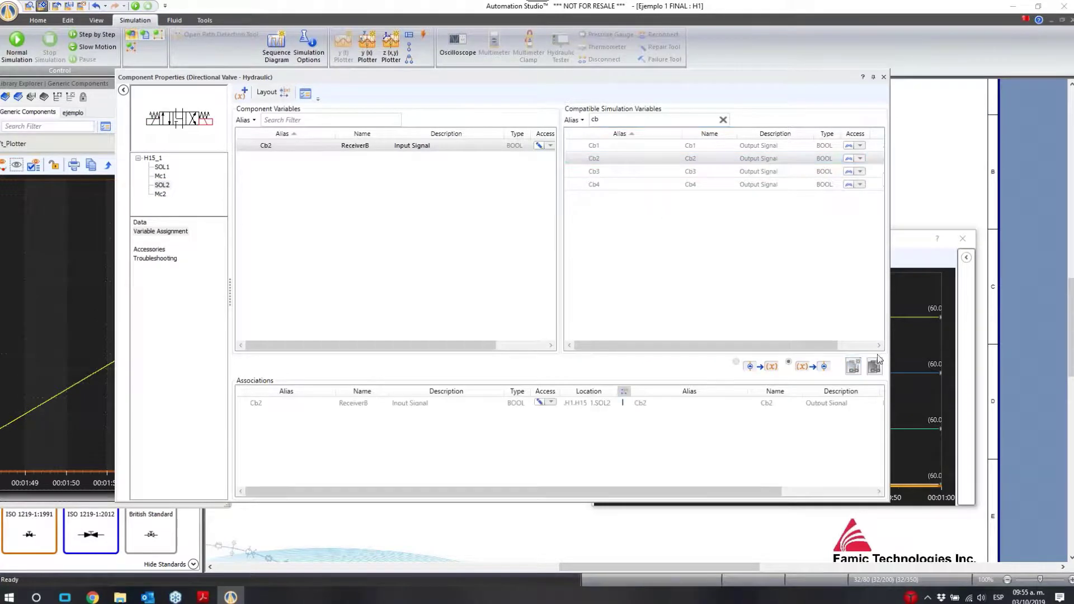
click(883, 76)
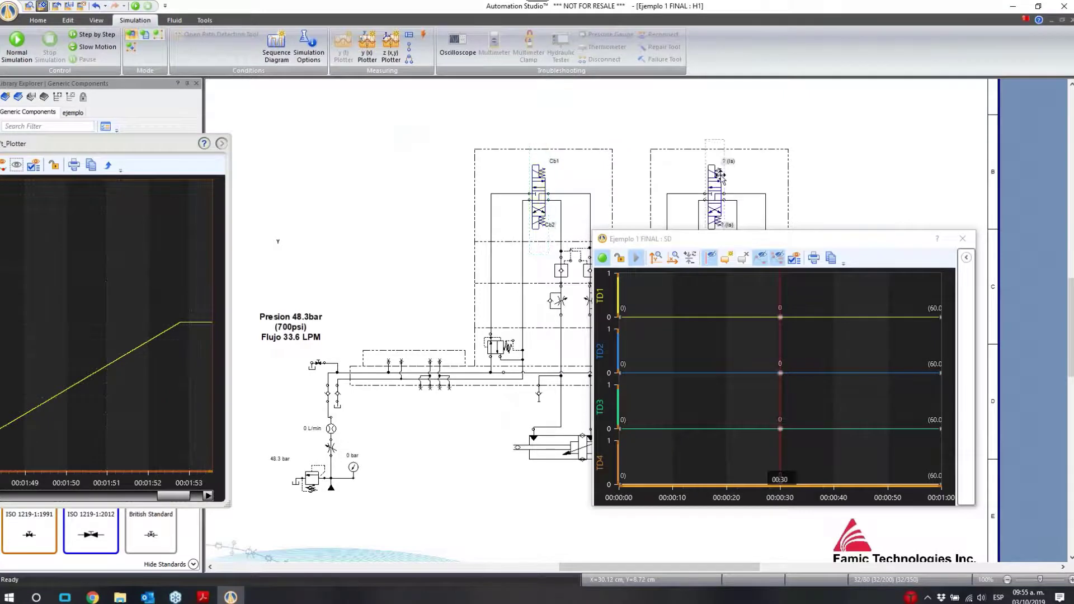
Associate simulation variable Cb3 with SOL1 and Cb4 with SOL2 of the second directional valve, and close its properties
double_click(721, 178)
click(641, 172)
click(854, 366)
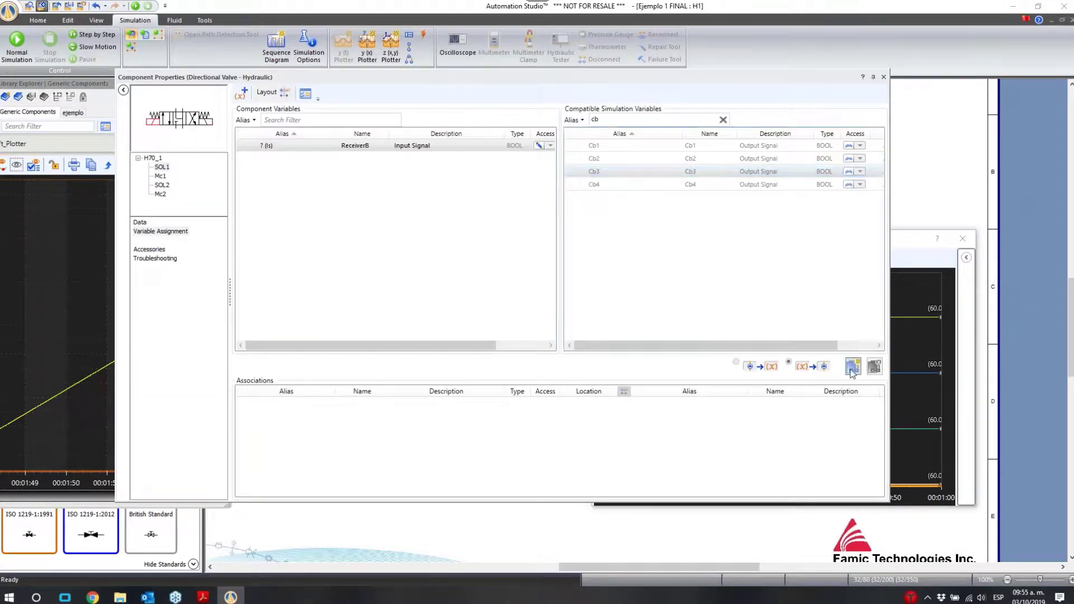
click(161, 184)
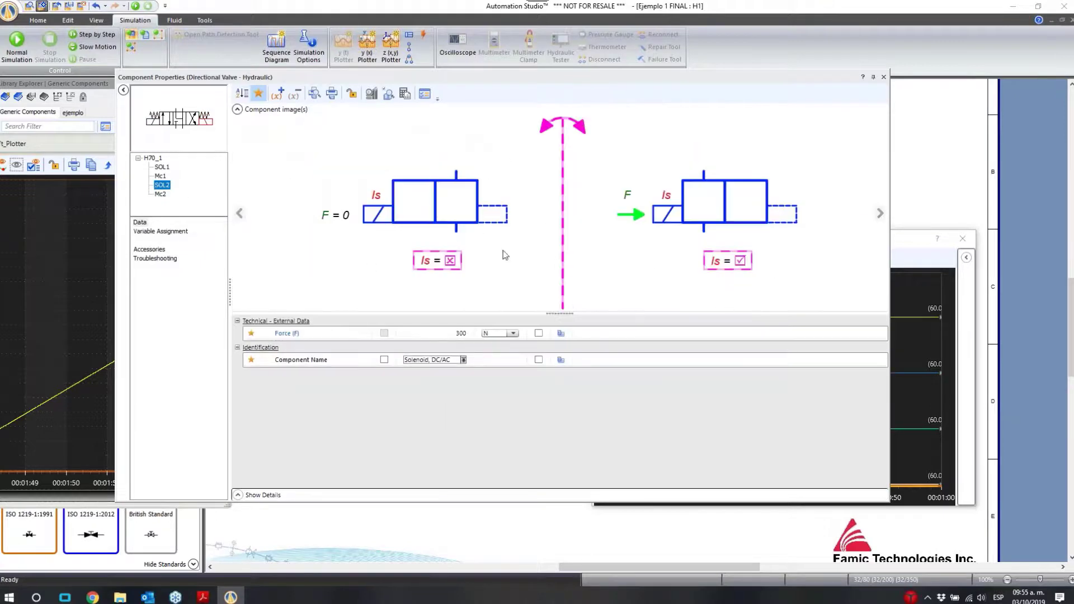
click(161, 231)
click(611, 186)
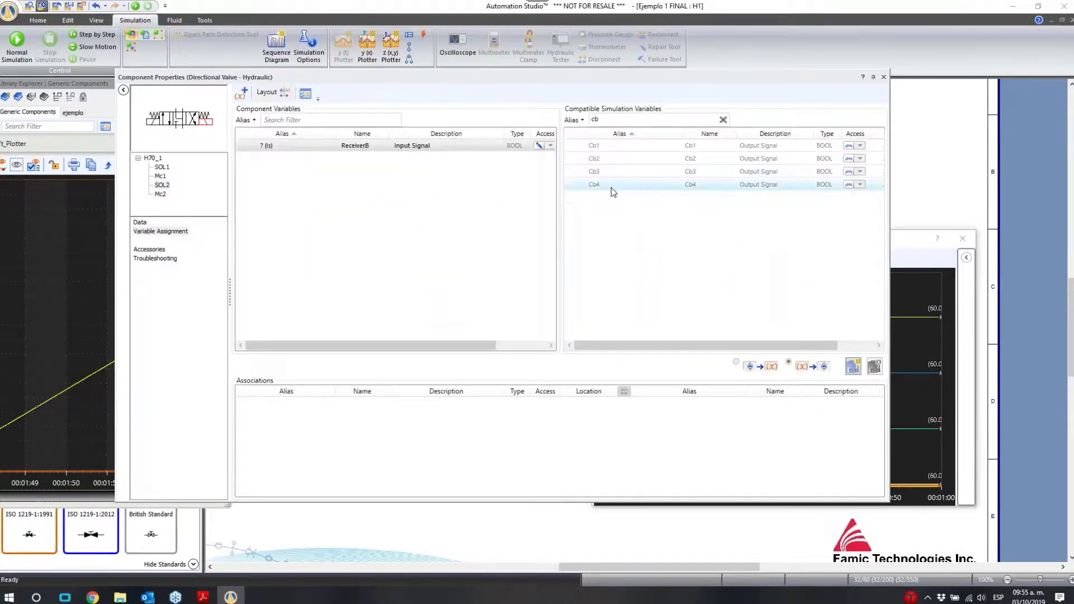
click(853, 368)
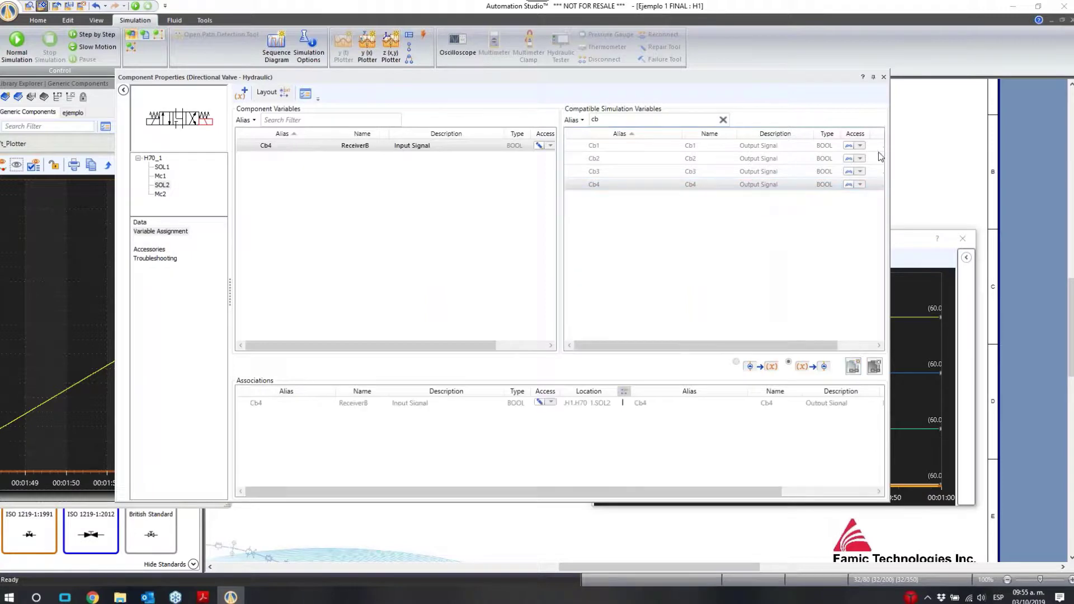
click(884, 77)
click(567, 169)
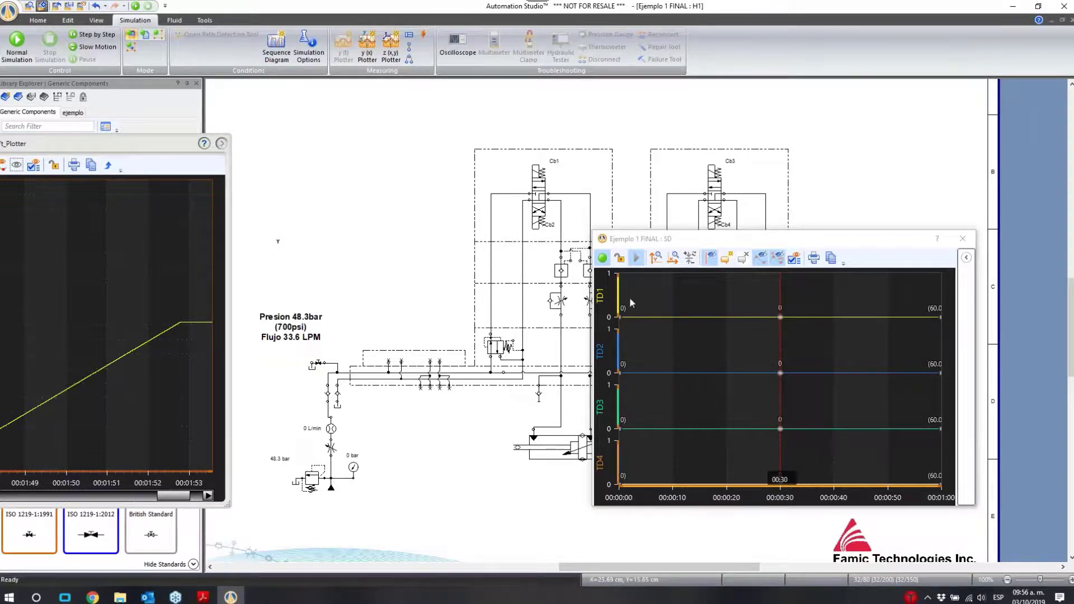
Shape curve TD1 into two on-pulses, from about 3.36 s to 9.76 s and from about 15.63 s to 25.70 s
click(637, 317)
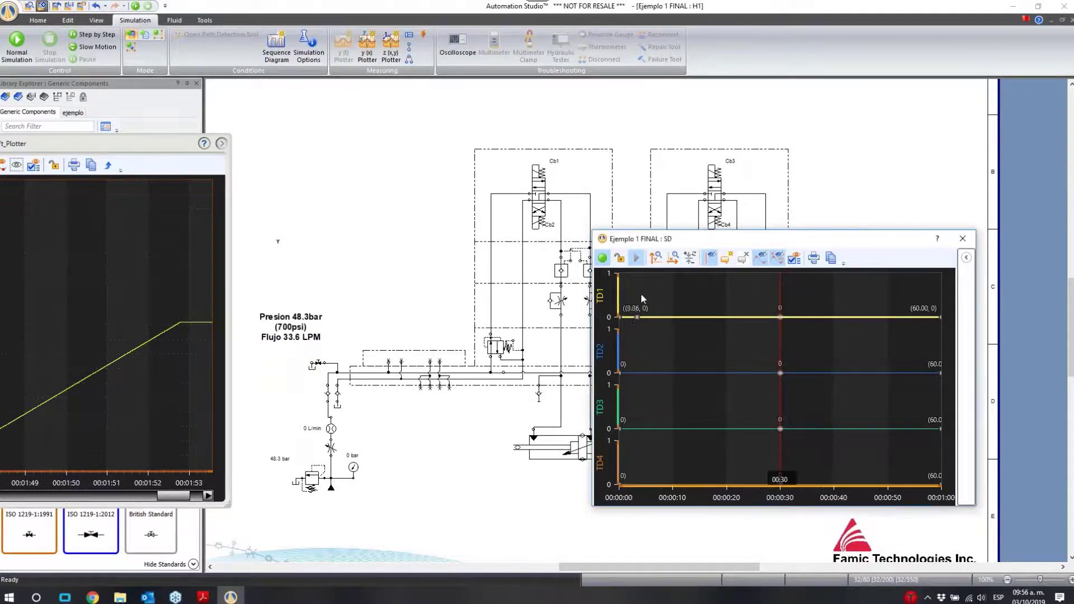
click(637, 277)
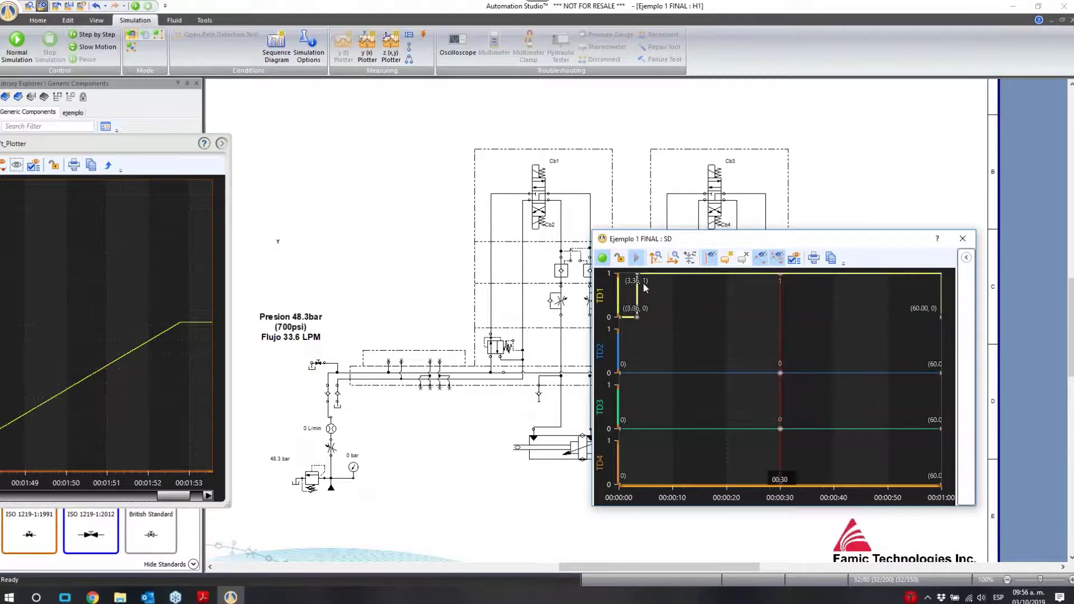
click(672, 275)
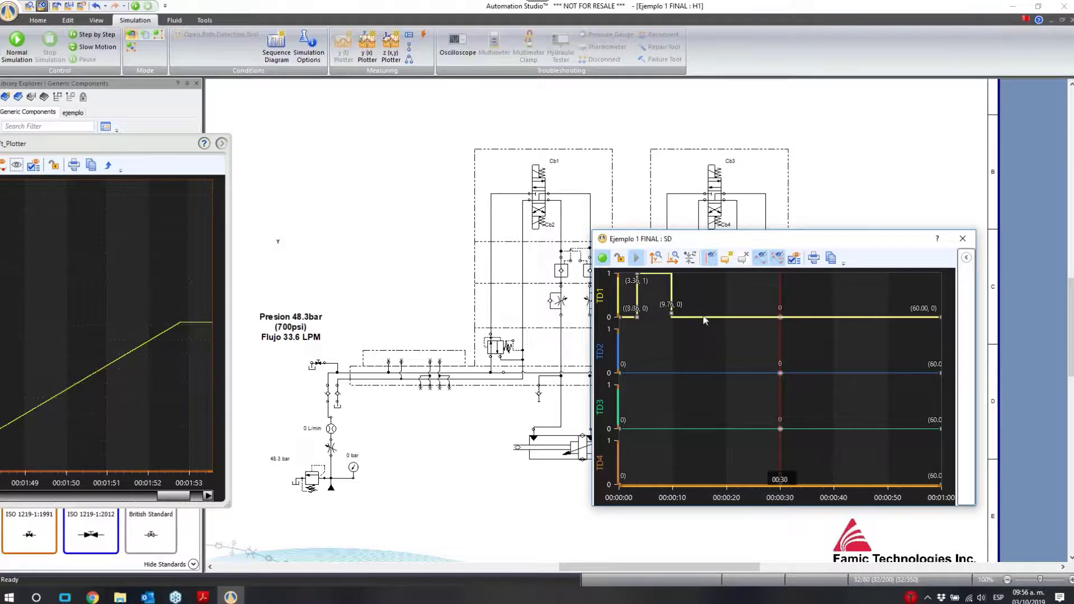
click(704, 275)
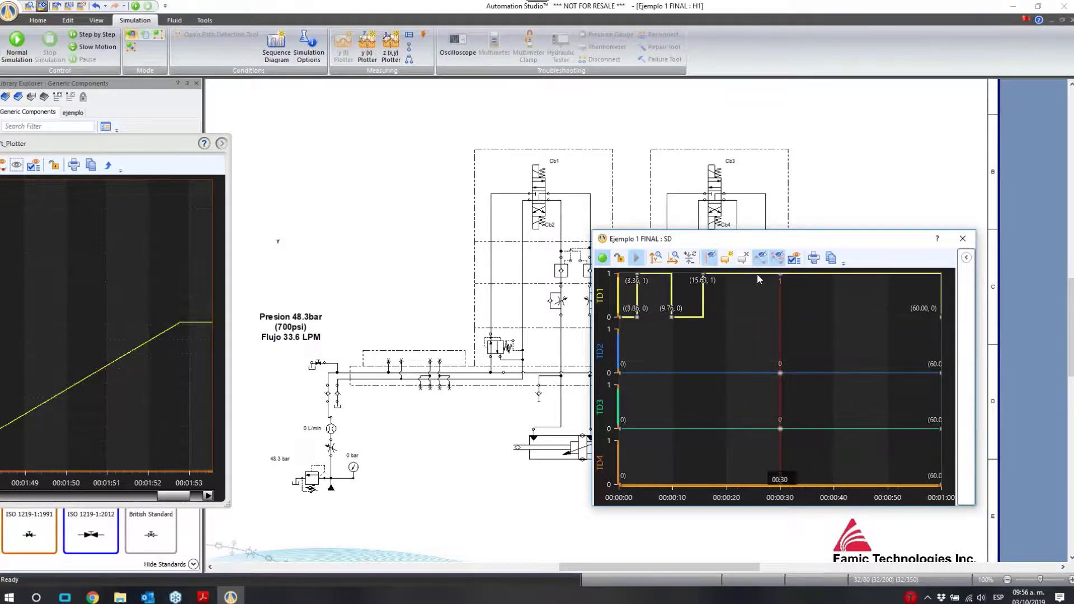
click(758, 317)
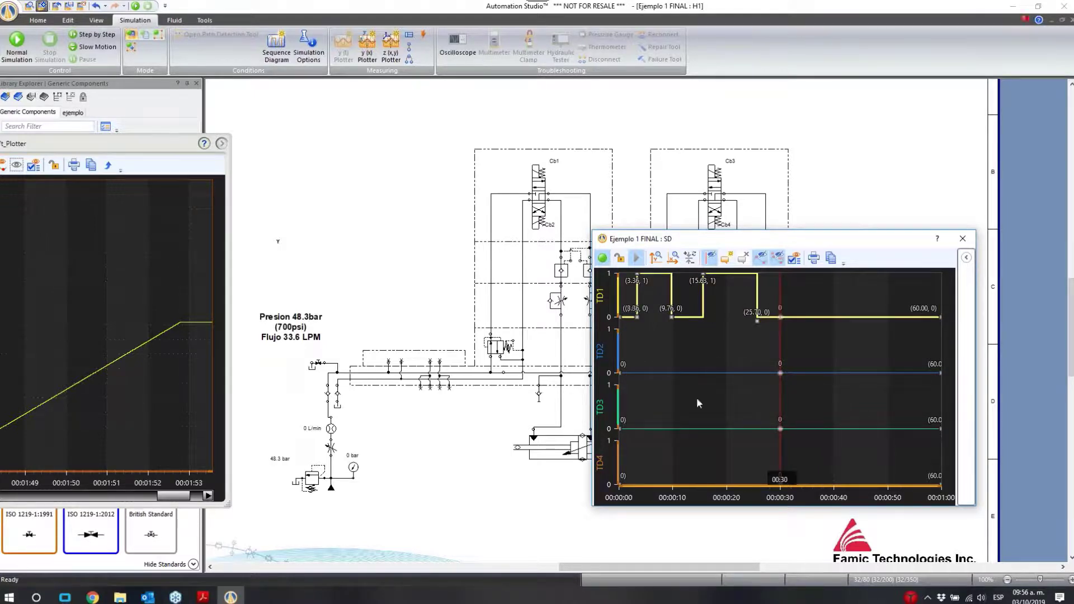
Shape curve TD2 into one on-pulse from about 11.33 s to 14.27 s, with another zero point at about 26.64 s
click(645, 372)
click(651, 372)
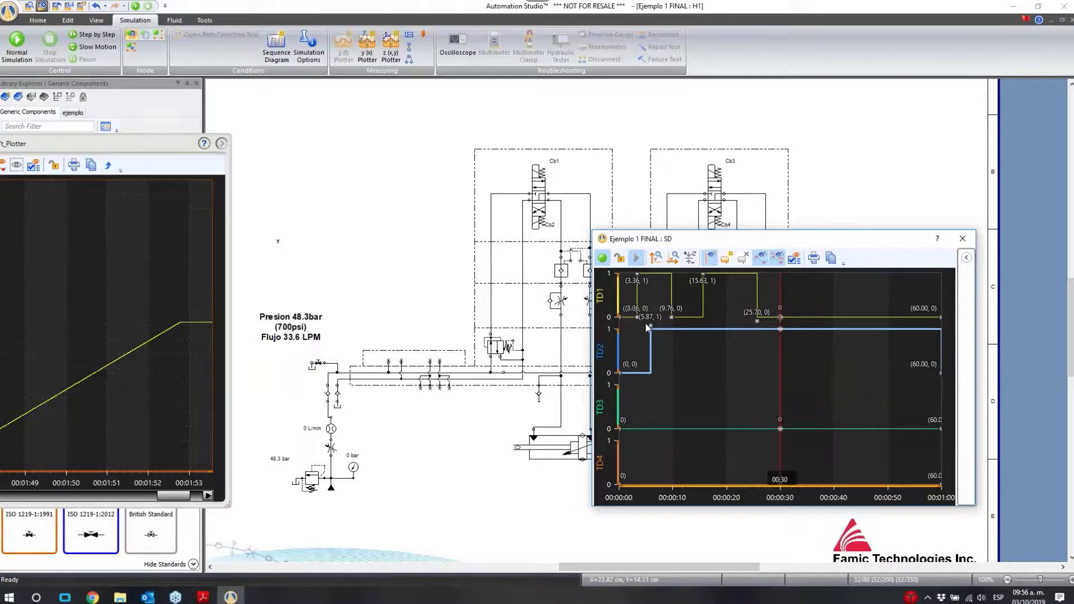
drag(649, 329, 681, 338)
drag(704, 330, 695, 393)
drag(704, 334, 765, 399)
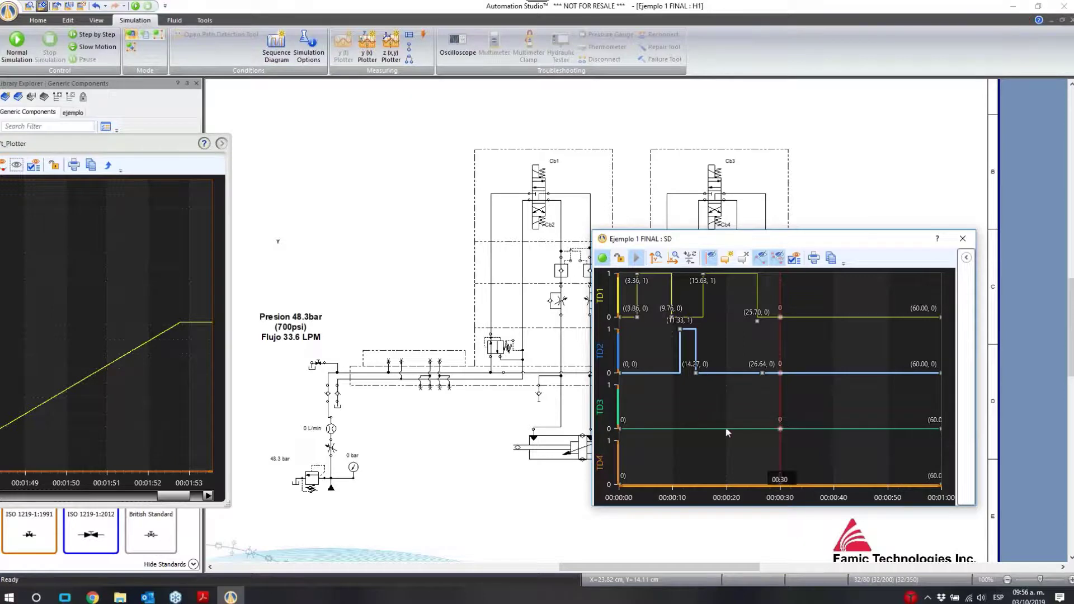
Shape curve TD3 into one long on-pulse from about 6.19 s to 32.62 s
click(642, 430)
drag(646, 404, 653, 385)
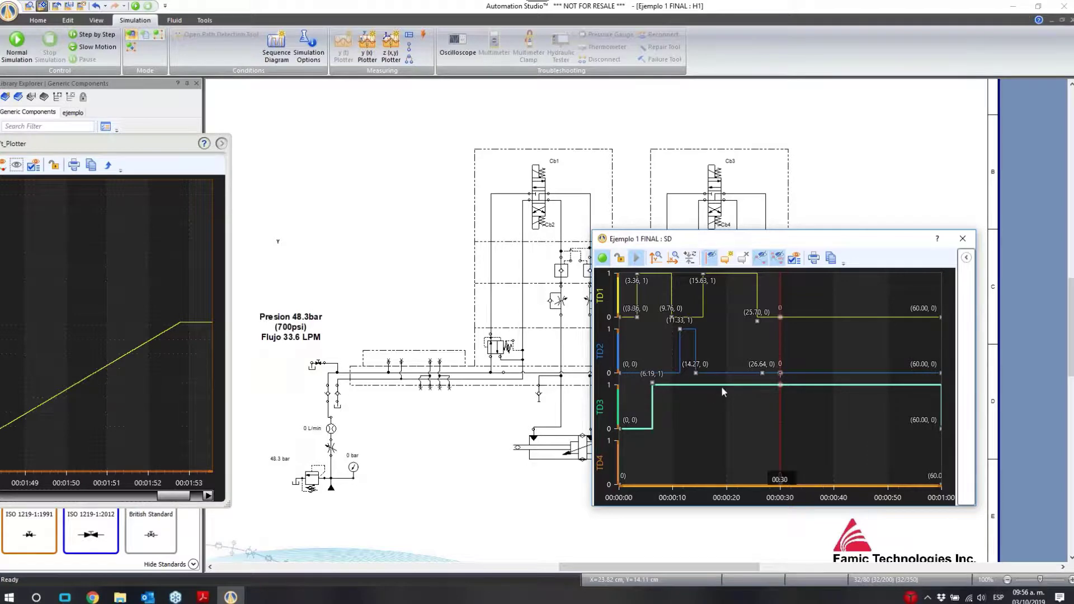
click(795, 386)
mouse_move(796, 385)
mouse_down()
mouse_move(798, 451)
mouse_move(787, 449)
mouse_move(796, 424)
mouse_up()
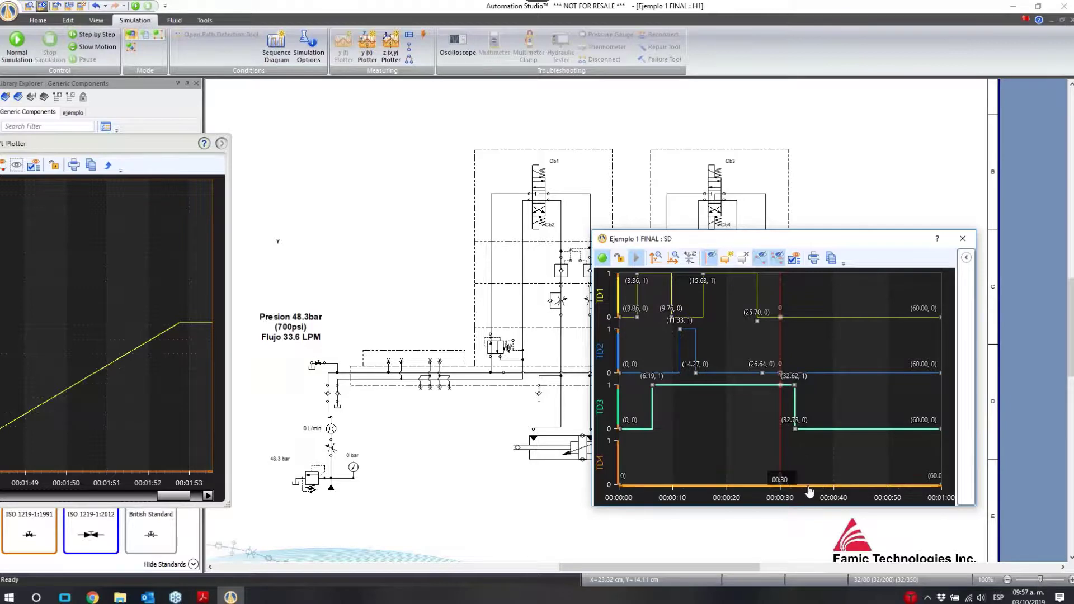
Shape curve TD4 into one on-pulse from about 34.41 s to 39.86 s
click(804, 485)
mouse_move(804, 485)
mouse_down()
mouse_move(804, 443)
mouse_move(851, 489)
mouse_move(834, 503)
mouse_up()
click(860, 442)
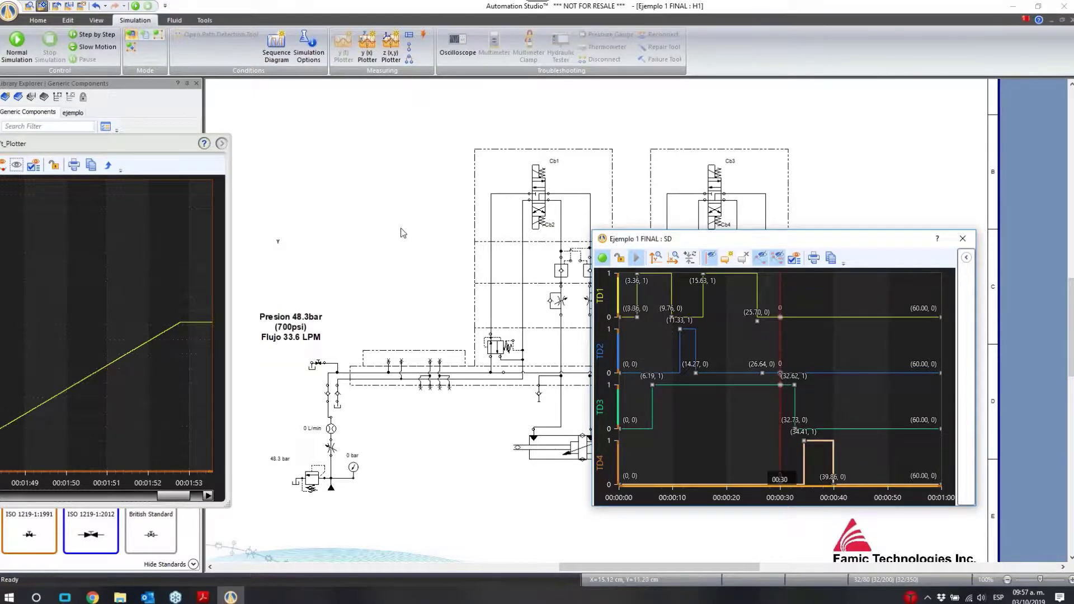
Move the sequence diagram off the circuit and add the second cylinder's Piston Side Pressure to the Yt plotter
drag(818, 240, 912, 217)
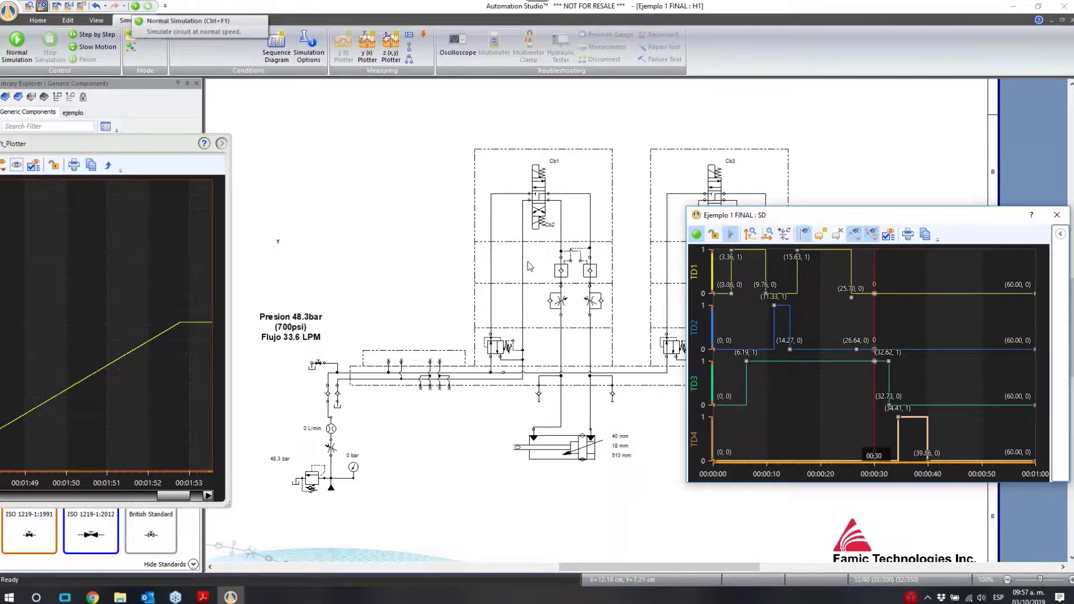
drag(817, 215, 859, 228)
drag(714, 444, 108, 187)
drag(172, 300, 166, 319)
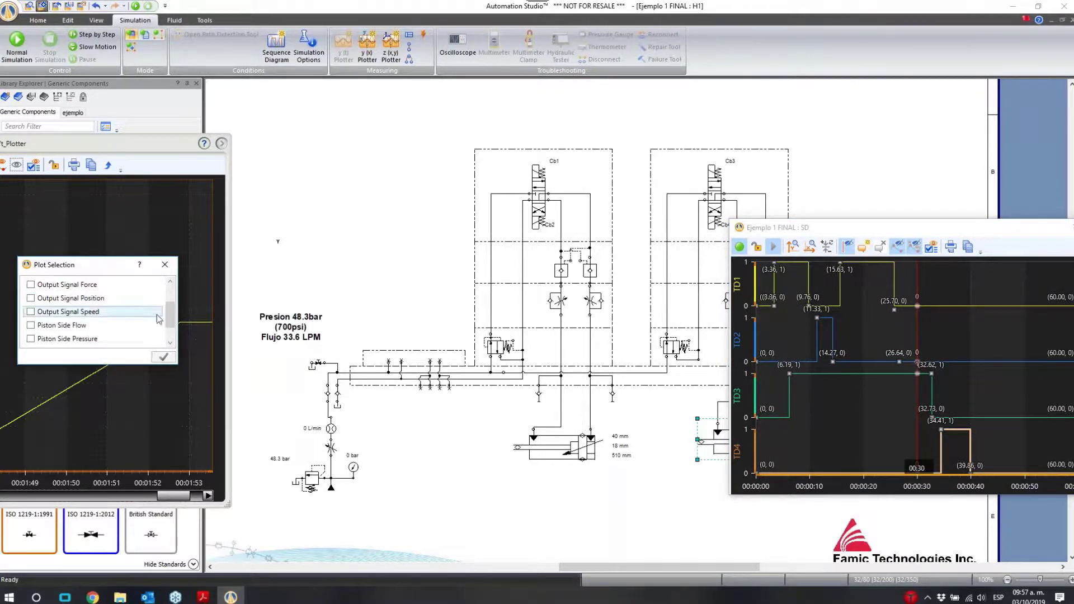
click(31, 338)
click(163, 358)
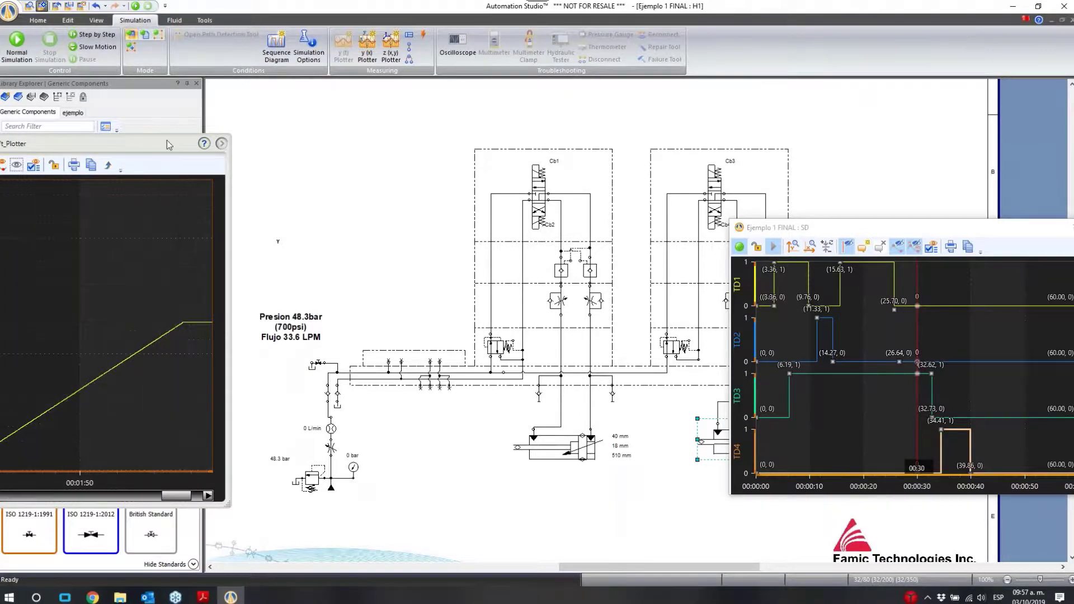
Run the normal simulation and reposition the Yt plotter to watch the plotted curves and both valve circuits
drag(167, 140, 472, 129)
click(136, 6)
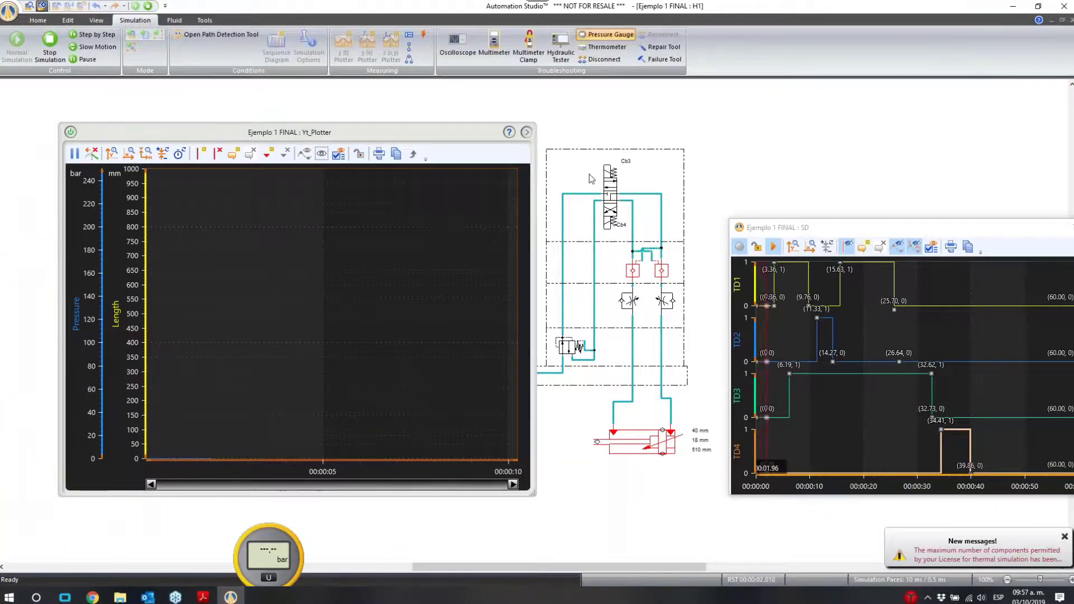
drag(335, 132, 207, 128)
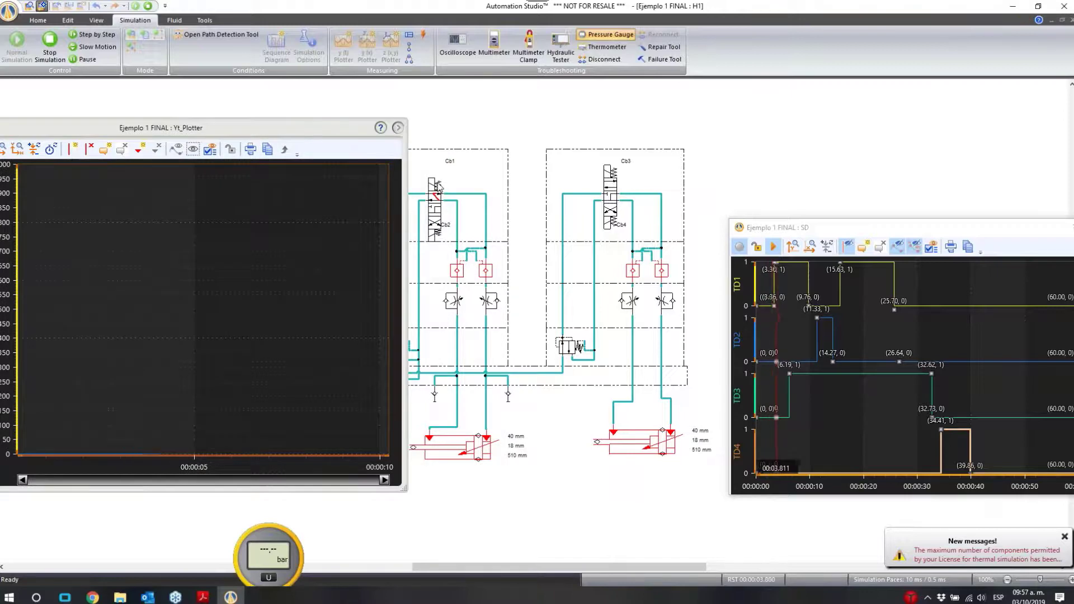
drag(329, 135, 461, 141)
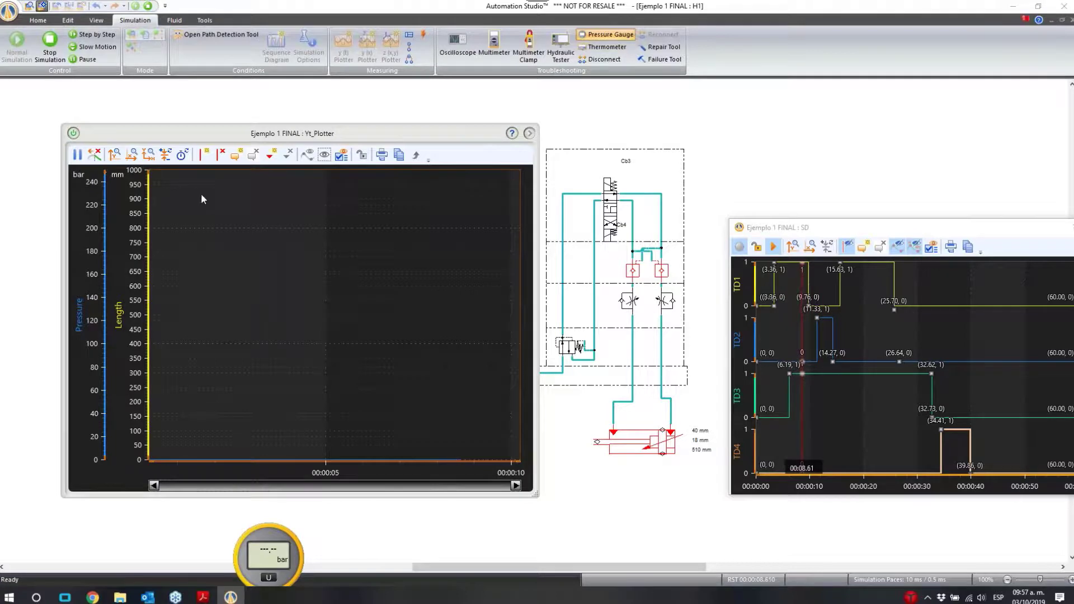
mouse_move(290, 133)
mouse_down()
mouse_move(521, 122)
mouse_move(151, 126)
mouse_up()
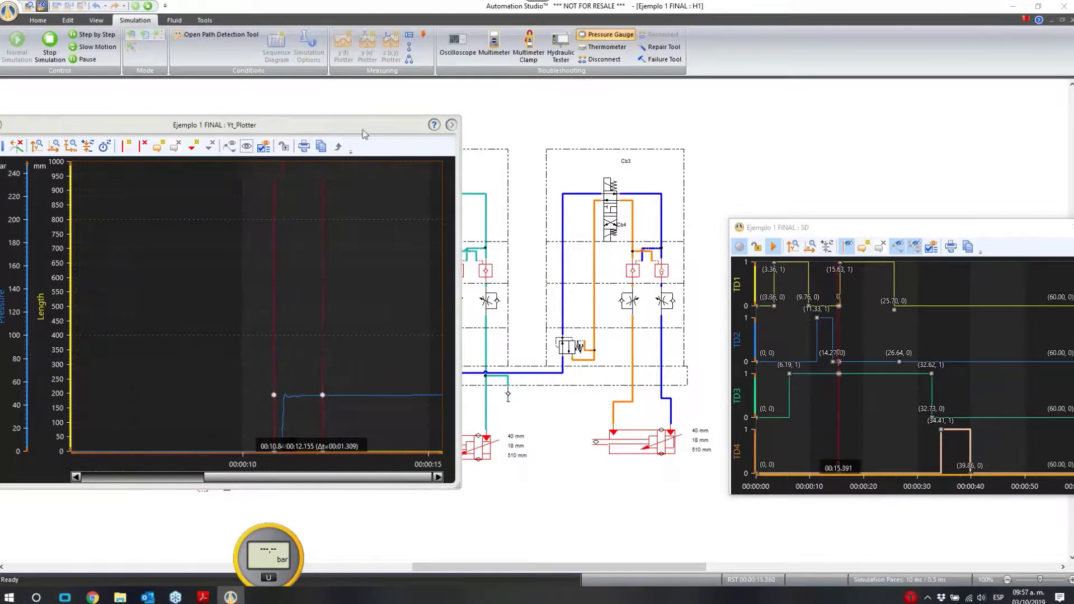
drag(369, 124, 279, 120)
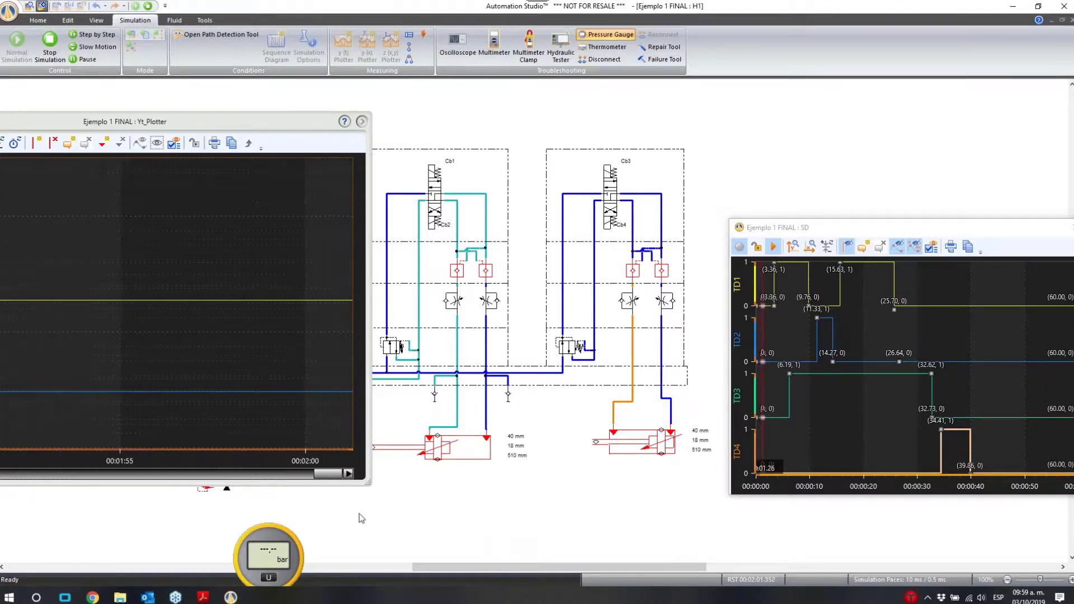
Move the Yt plotter clear of the supply section and stop the simulation
mouse_move(202, 596)
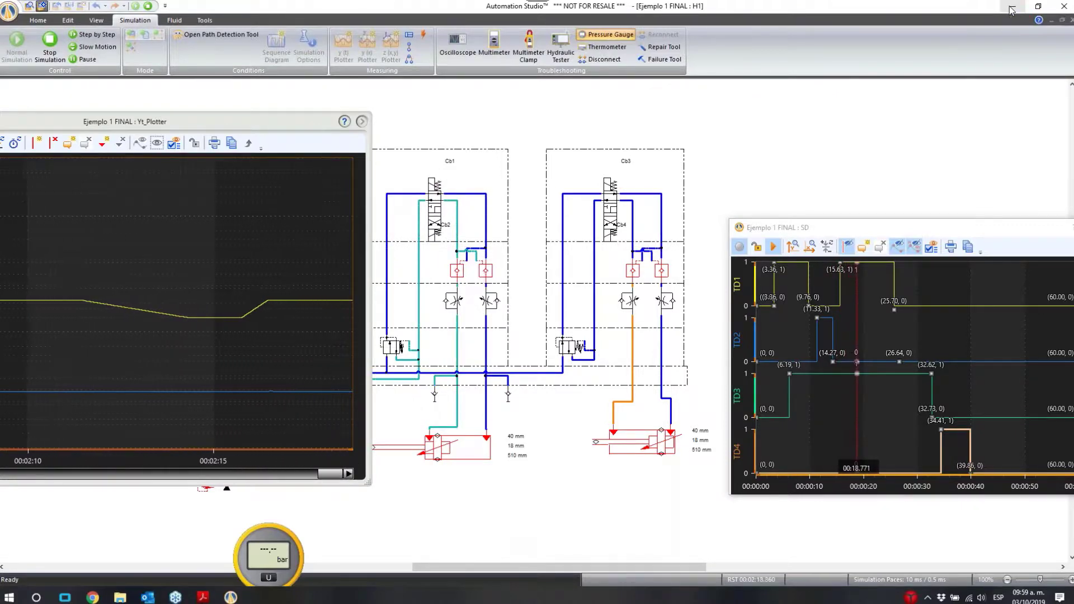
drag(309, 123, 869, 123)
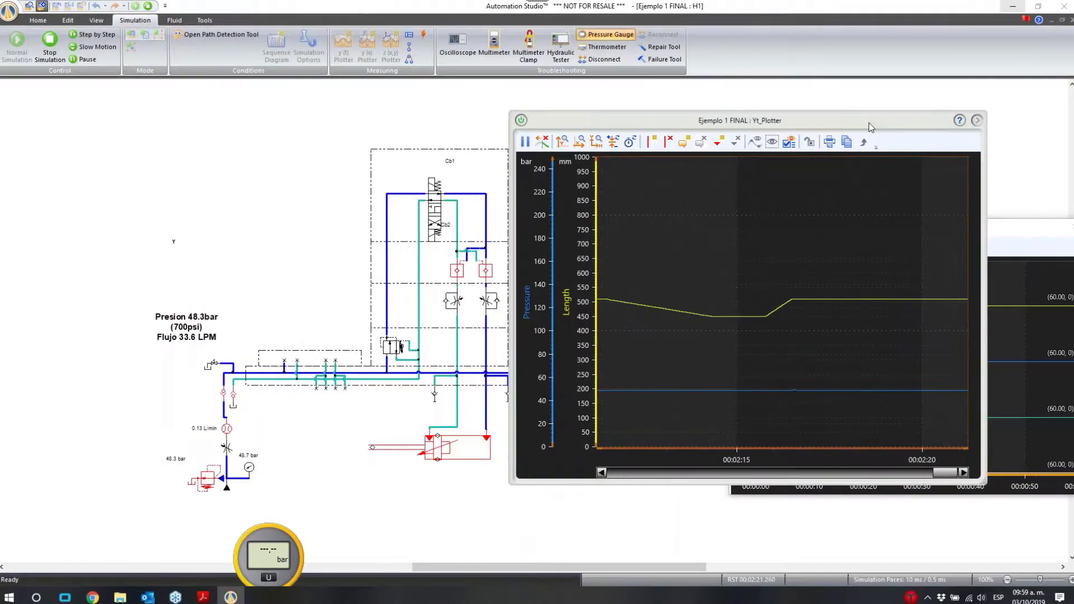
click(148, 6)
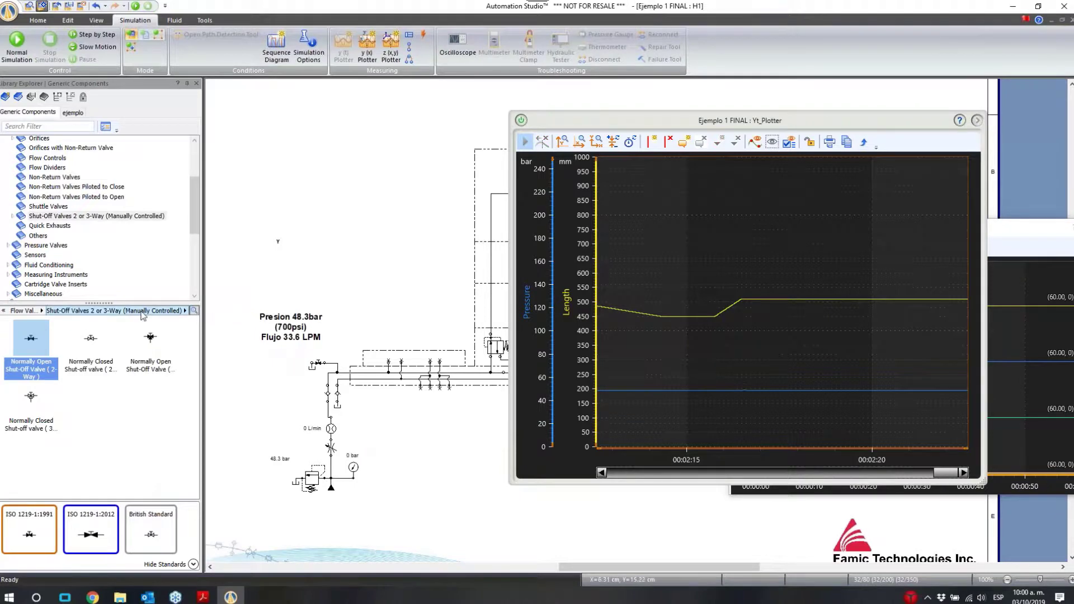
Collapse the Flow Valves and Hydraulic branches of the component library and look over the other technology libraries
drag(195, 209, 194, 169)
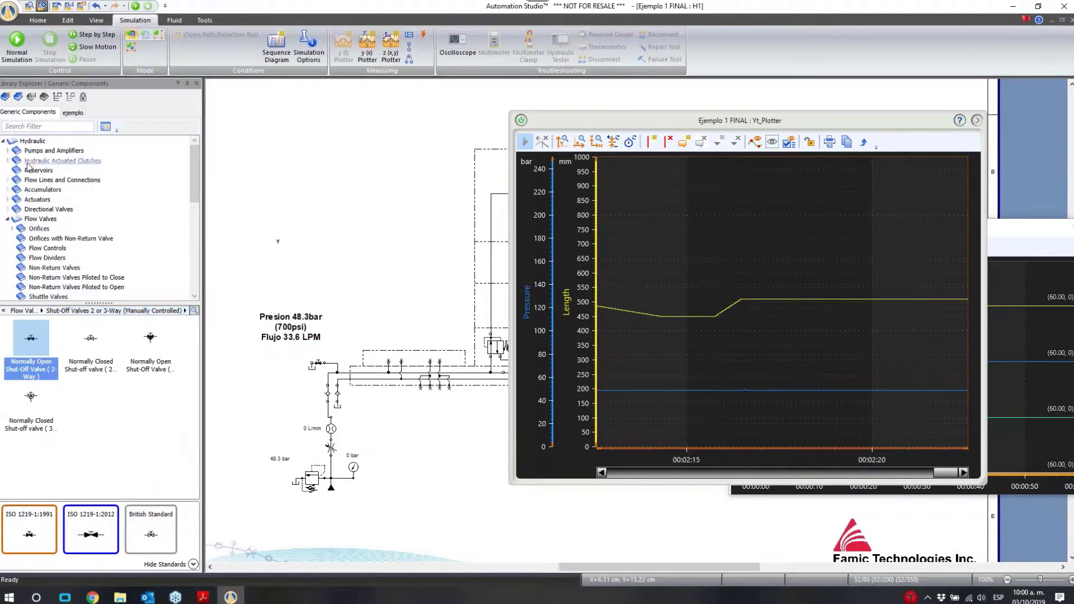
click(8, 219)
click(4, 141)
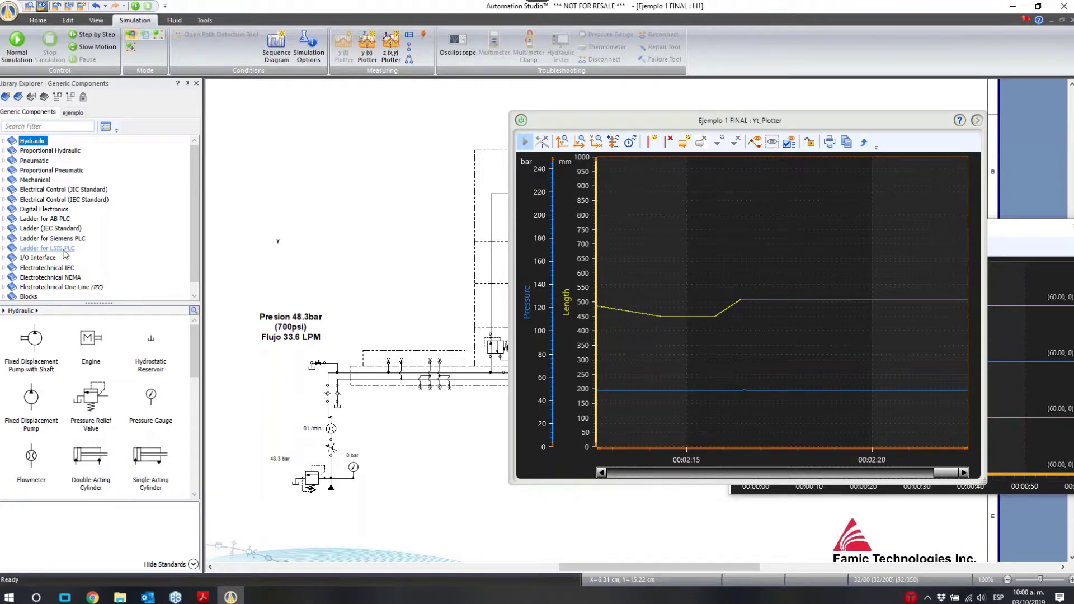
scroll(78, 252, down, 1)
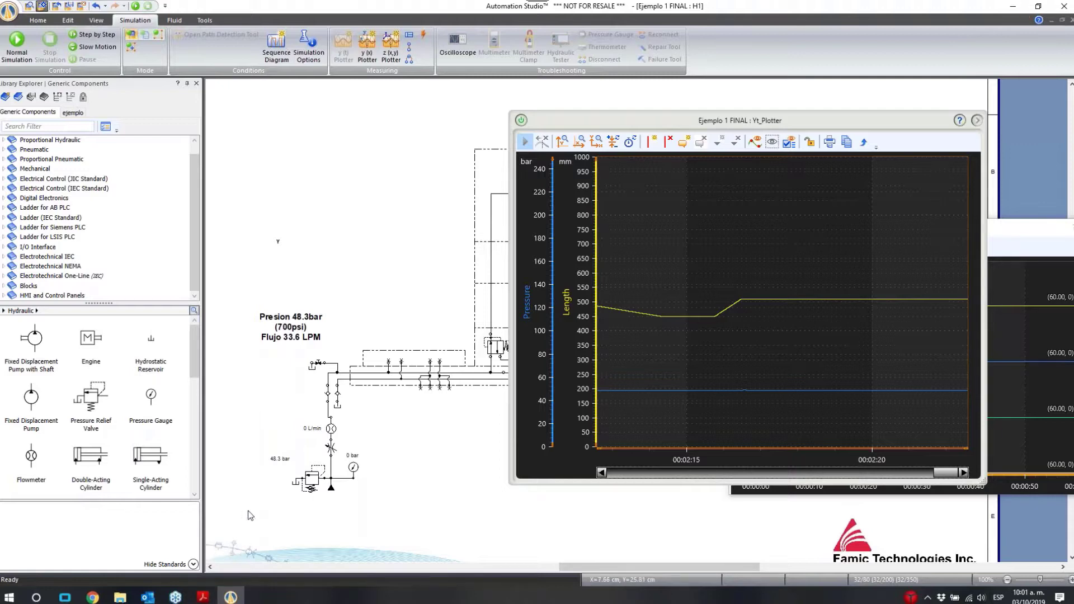
Switch to the Automation Studio E6 brochure in Chrome and examine the enlarged CAN Bus and OPC connection diagram on page 6
click(1010, 7)
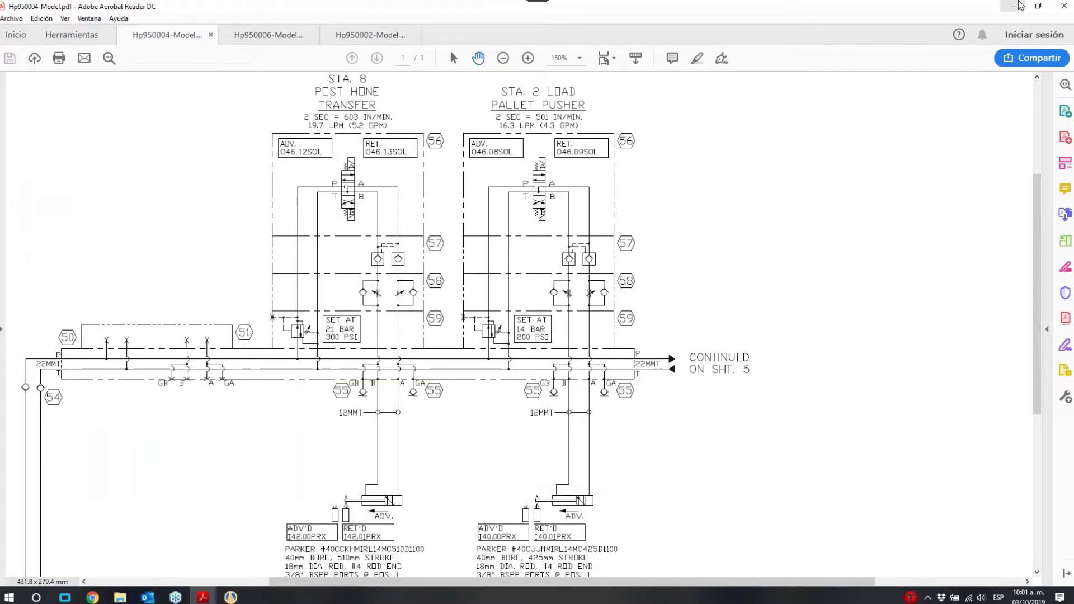
click(1019, 5)
click(93, 598)
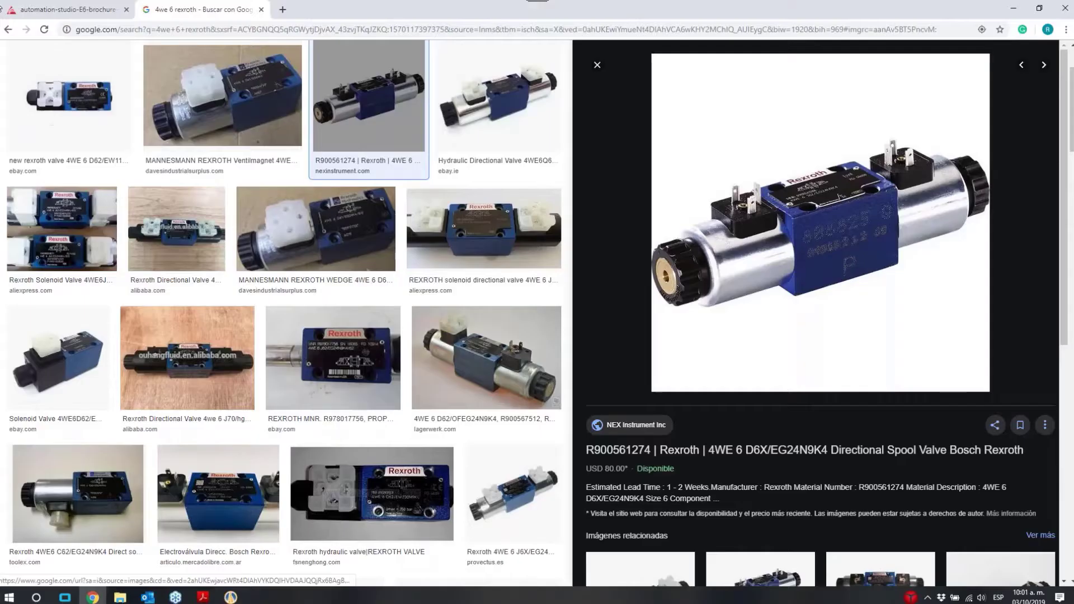
click(69, 10)
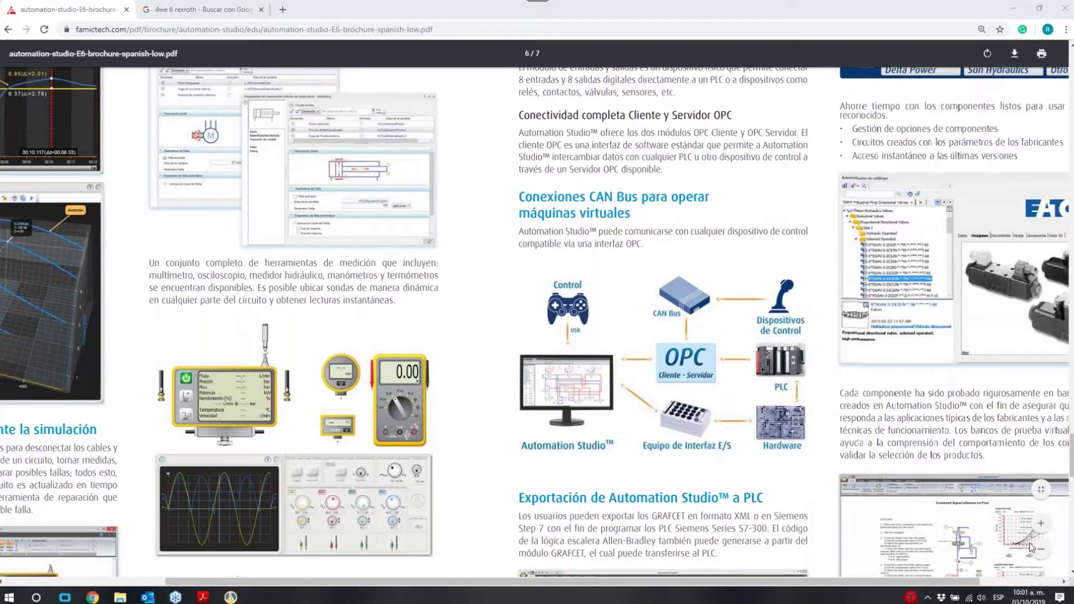
click(1041, 526)
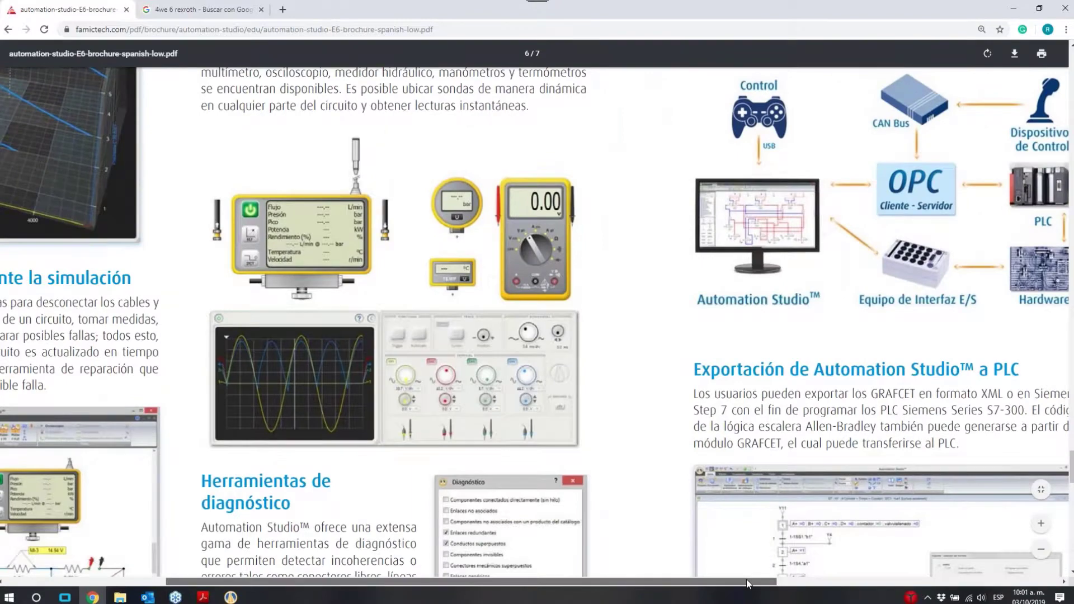
drag(747, 581, 856, 580)
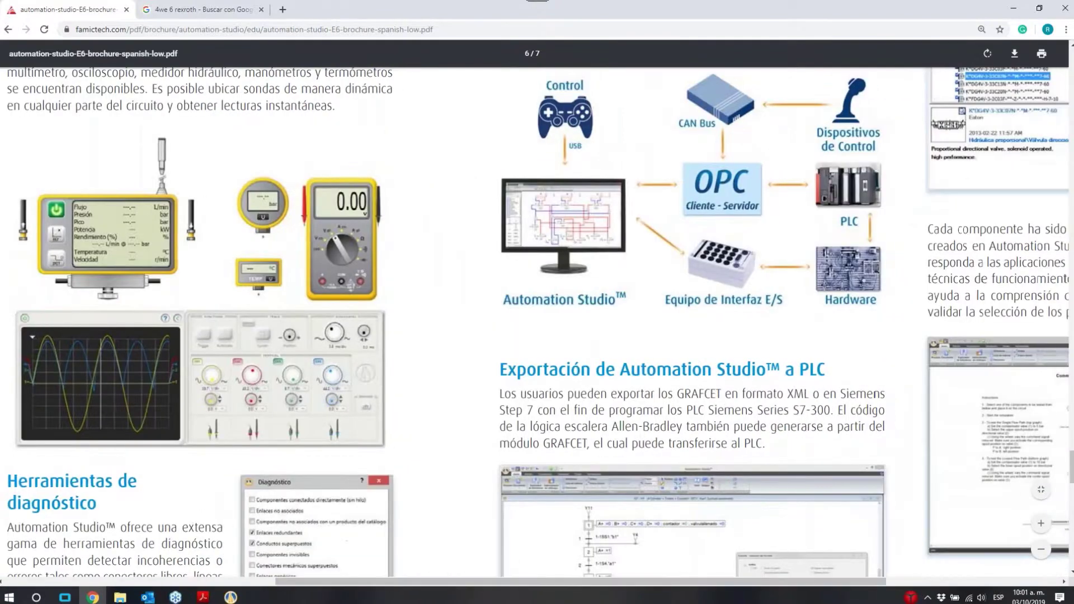
scroll(593, 300, up, 2)
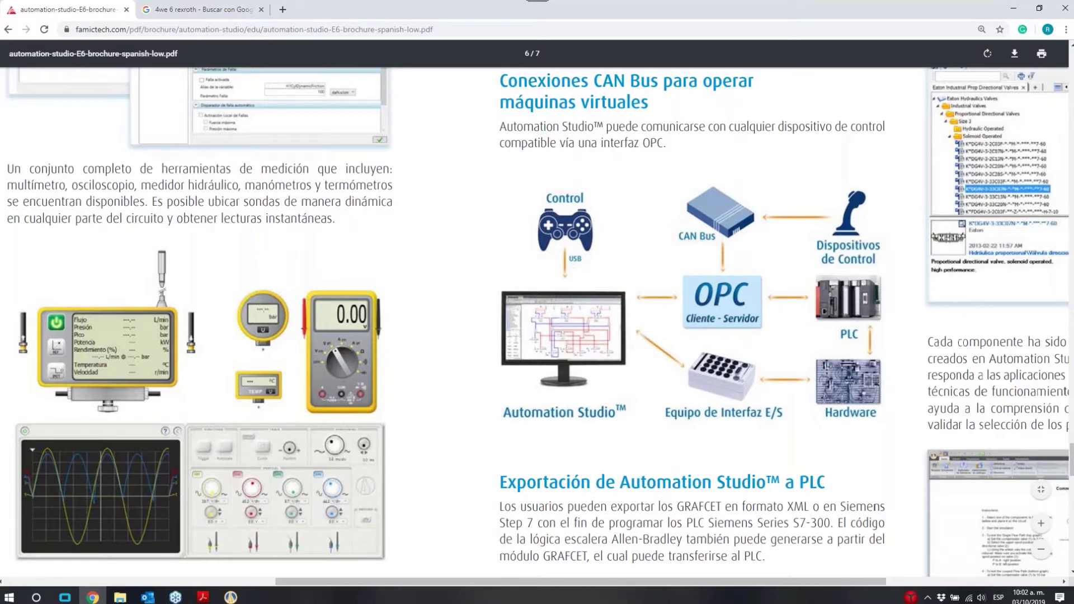
Switch to the PowerPoint contact information slide and exit the slide show
mouse_move(198, 600)
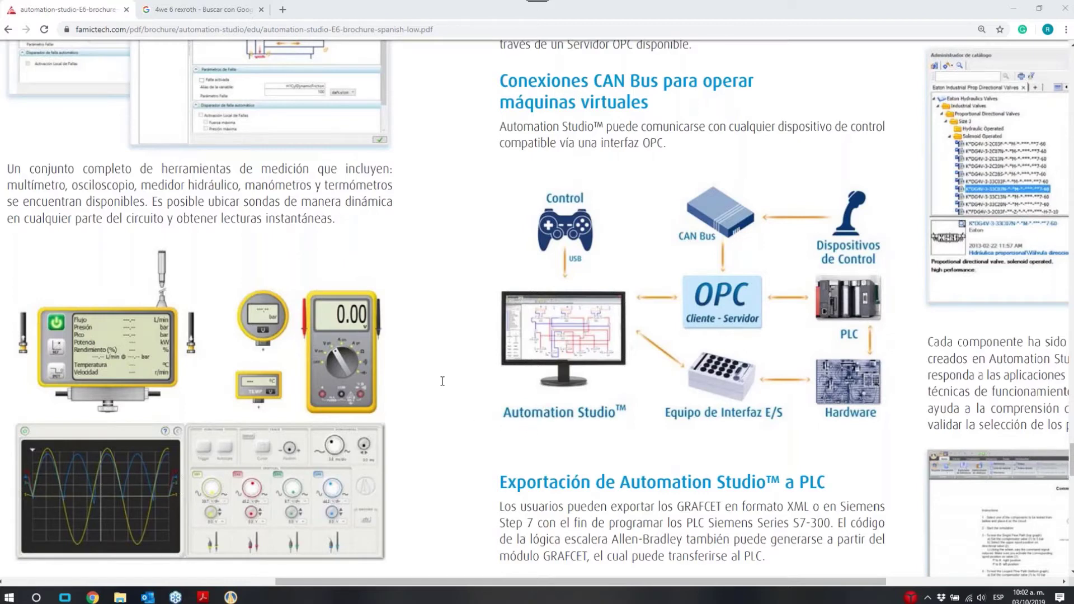
click(204, 597)
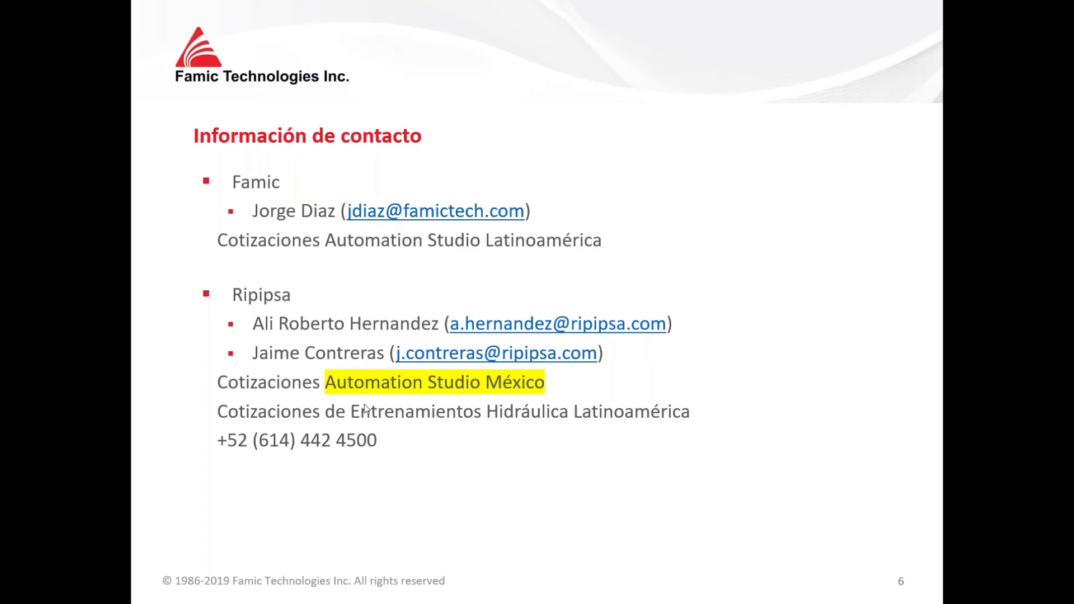
key(Escape)
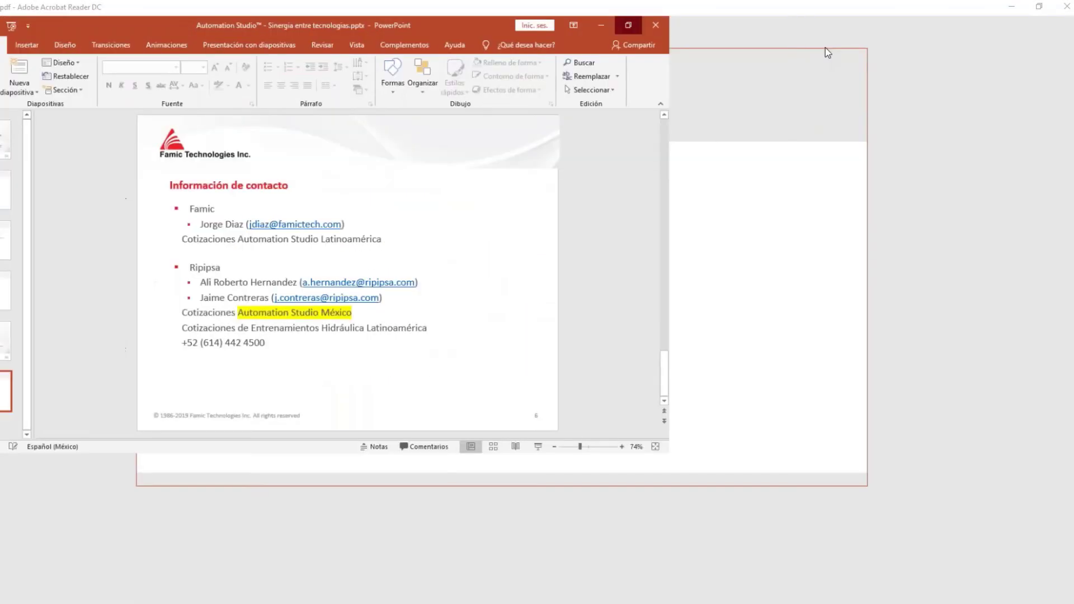